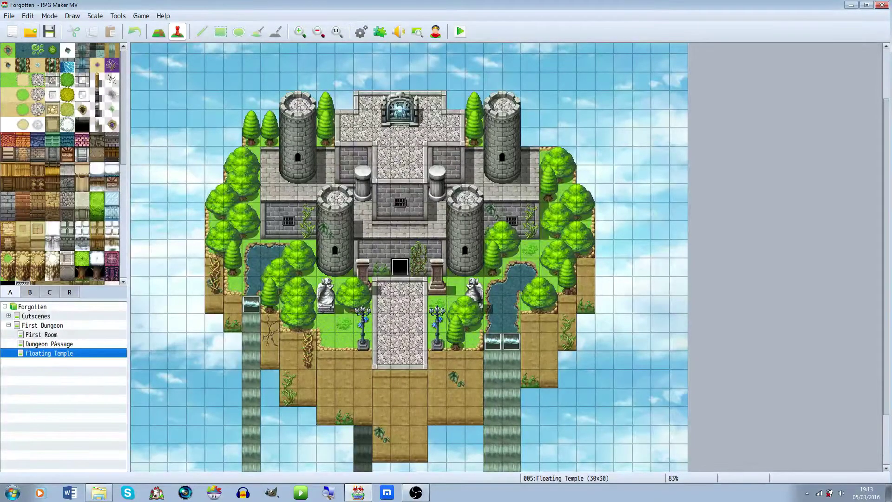
# Examine the Floating Temple map from the sky above the castle down to the waterfalls.
pyautogui.scroll(-3, 409, 255)
pyautogui.scroll(5, 409, 256)
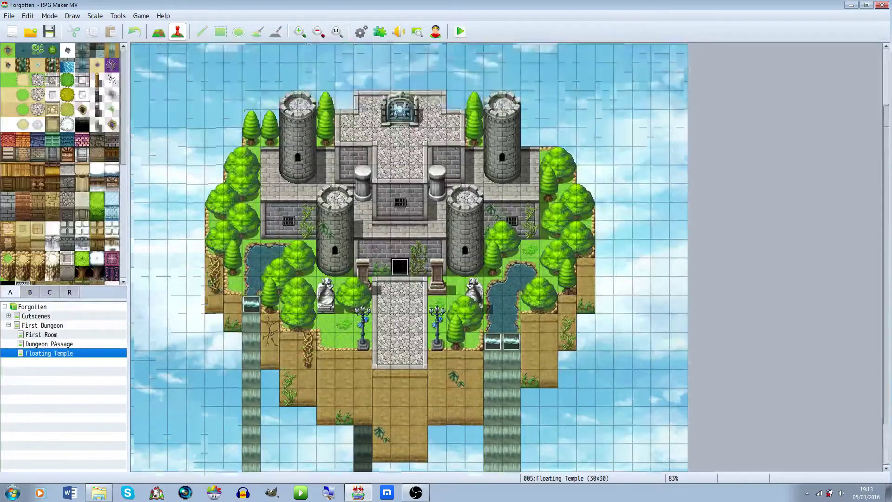
pyautogui.scroll(-2, 409, 256)
pyautogui.scroll(-3, 409, 256)
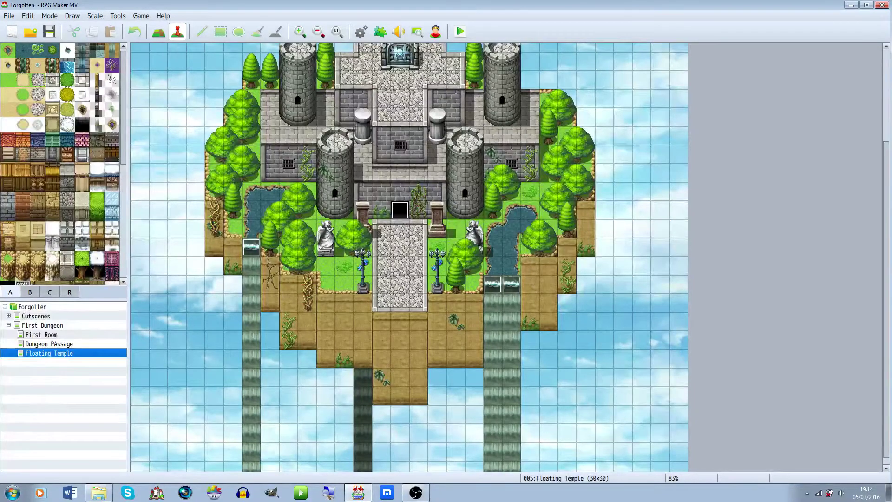
pyautogui.scroll(3, 409, 257)
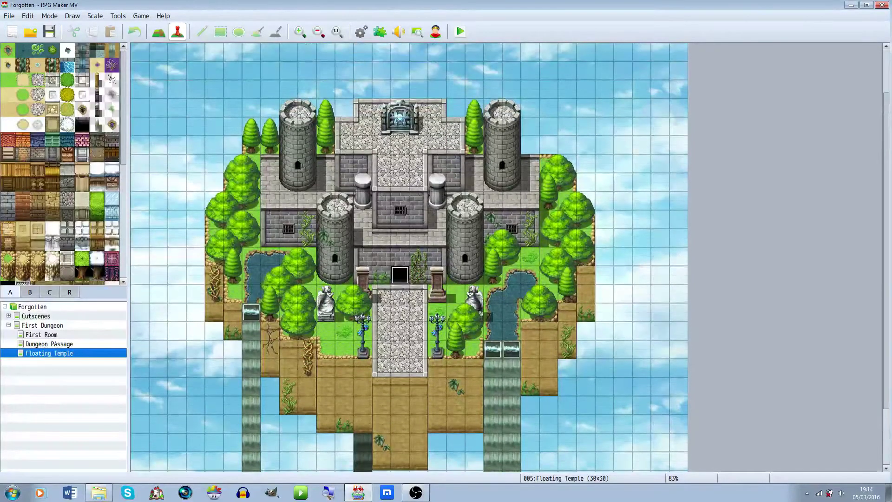
pyautogui.click(49, 344)
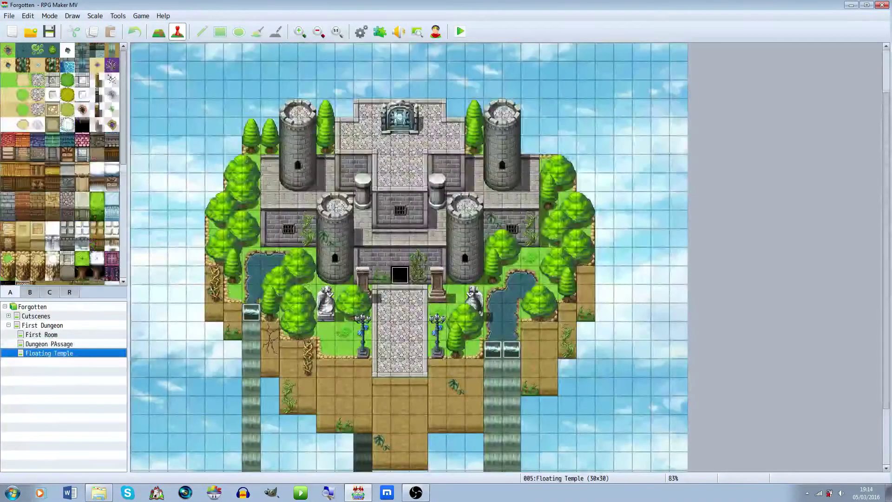
pyautogui.scroll(-3, 409, 257)
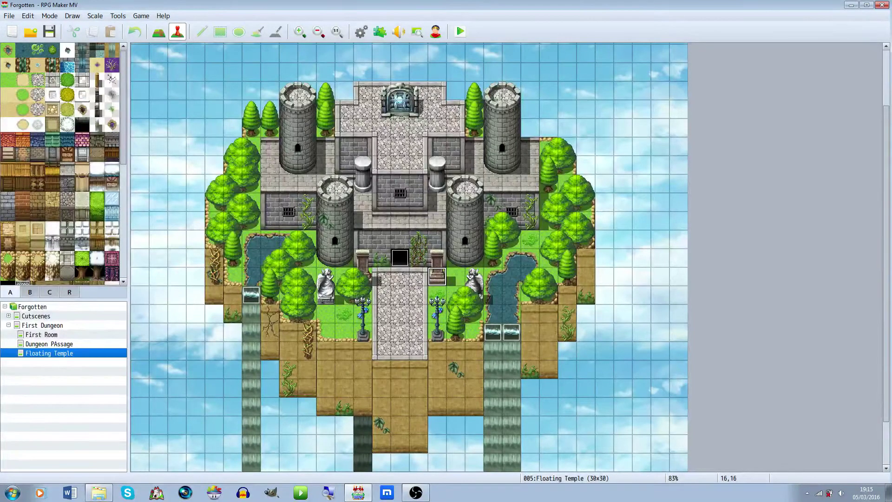
pyautogui.click(400, 183)
# Create a new event on the base of the angel statue west of the path and add a Show Text command.
pyautogui.rightClick(330, 295)
pyautogui.click(456, 277)
pyautogui.rightClick(328, 297)
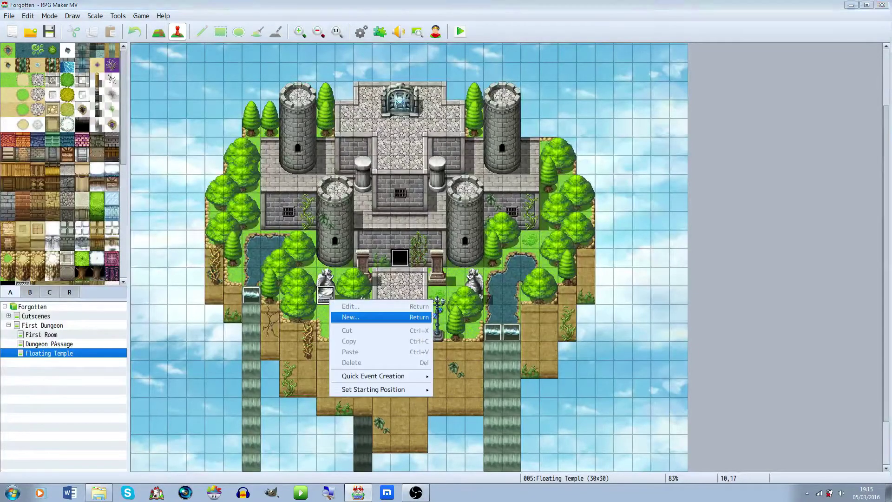
pyautogui.click(350, 317)
pyautogui.doubleClick(385, 145)
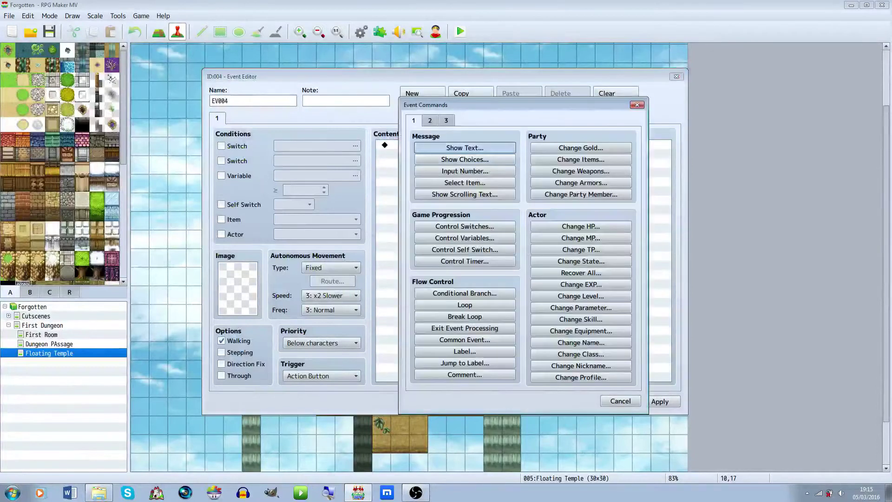
pyautogui.press('Return')
# Write the statue's message as "It's a statue of an angel holding an orb.".
pyautogui.write('It')
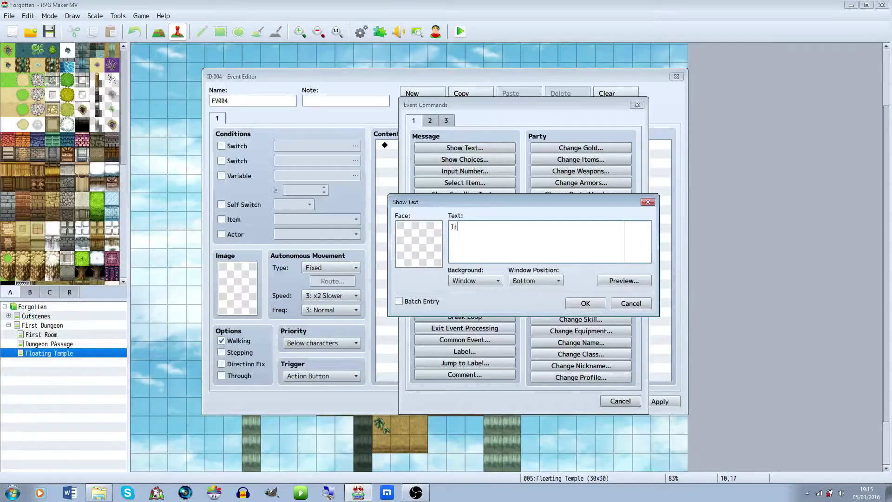
pyautogui.write("'s a sta")
pyautogui.press('BackSpace')
pyautogui.write('atue of an')
pyautogui.write(' ag')
pyautogui.write('ngel hol')
pyautogui.write('ding an')
pyautogui.write(' orb.')
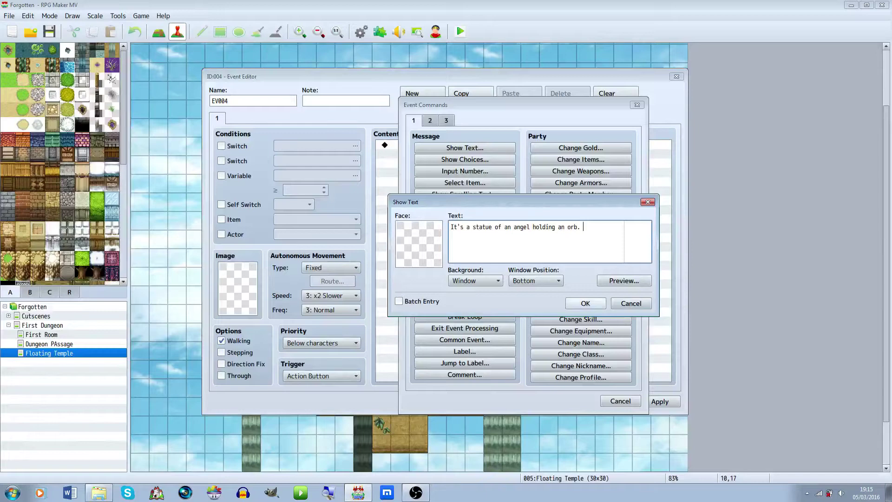
# Preview the statue message with a Dim background and Bottom window position, and save the event.
pyautogui.click(475, 281)
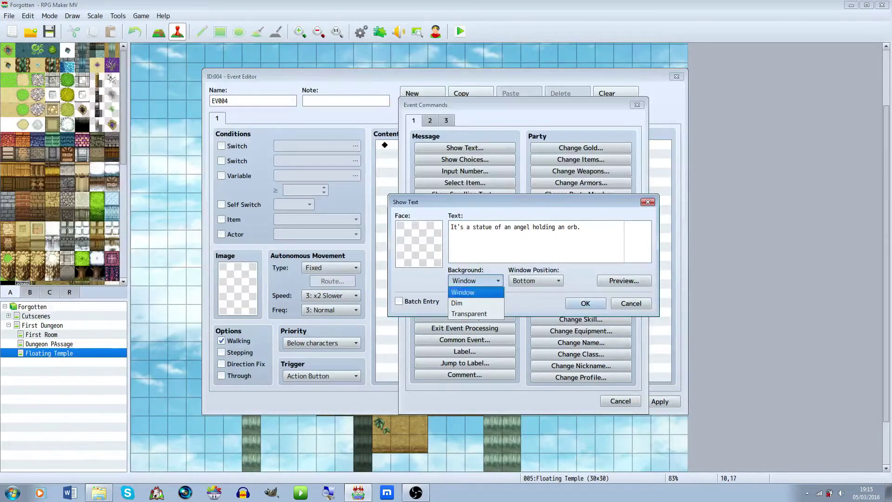
pyautogui.click(475, 302)
pyautogui.click(536, 281)
pyautogui.click(536, 313)
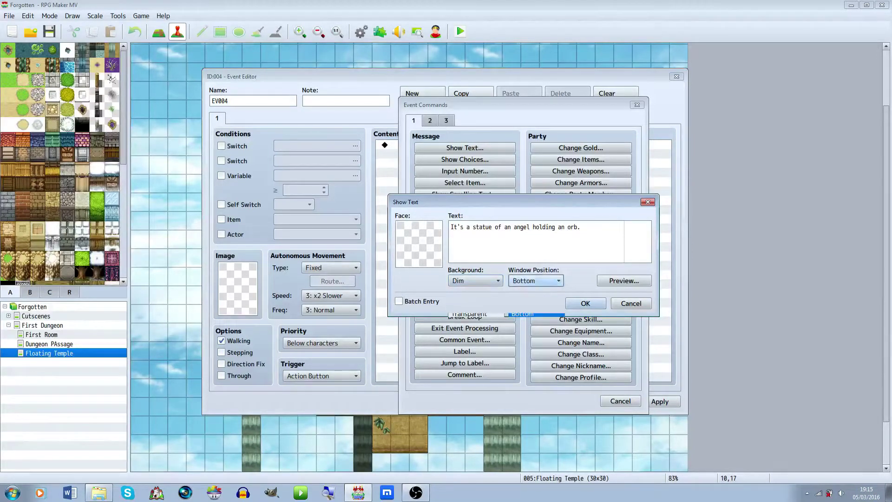
pyautogui.click(623, 281)
pyautogui.click(687, 299)
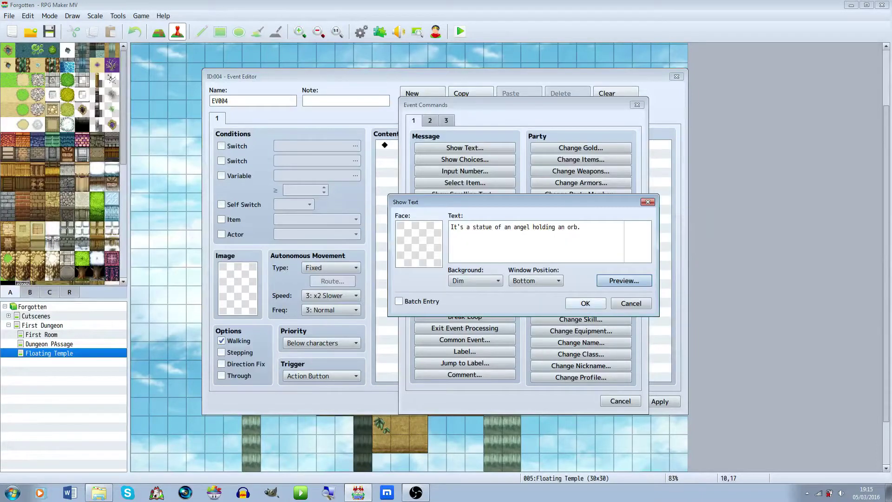
pyautogui.click(586, 303)
pyautogui.click(569, 401)
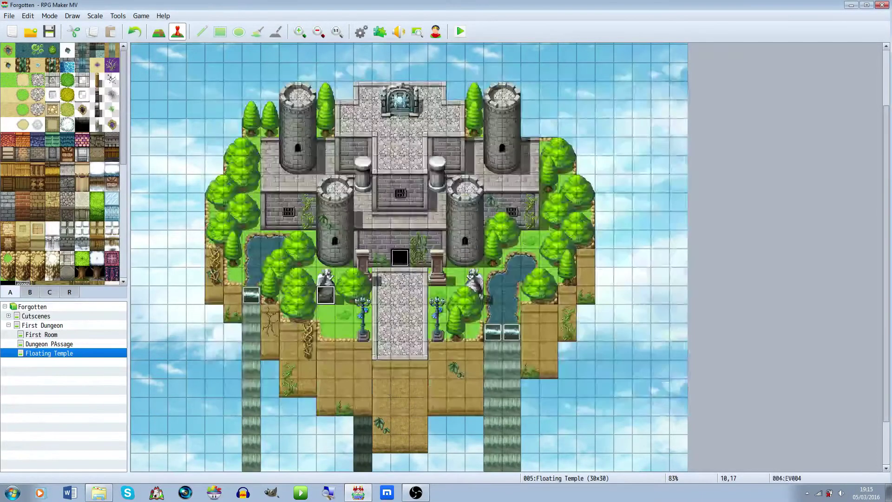
# Create an event on the base of the pillar east of the temple entrance showing the text "It's covered in strange text.".
pyautogui.rightClick(438, 275)
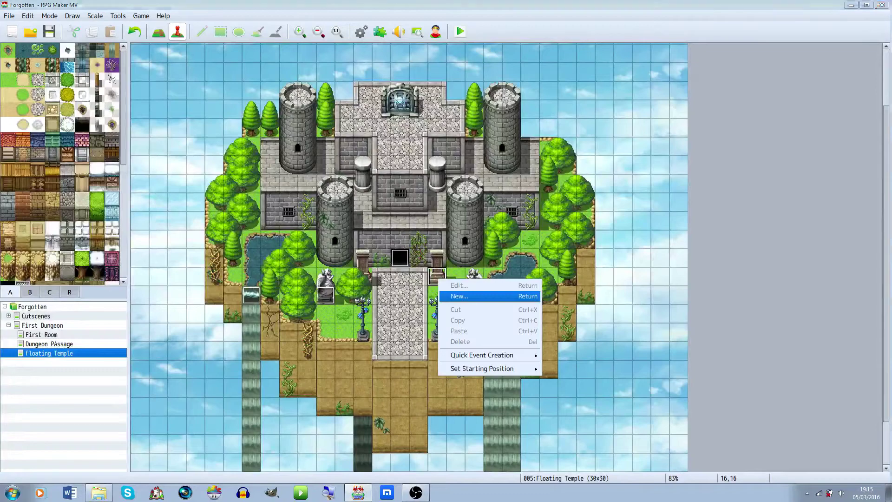
pyautogui.click(464, 296)
pyautogui.doubleClick(465, 145)
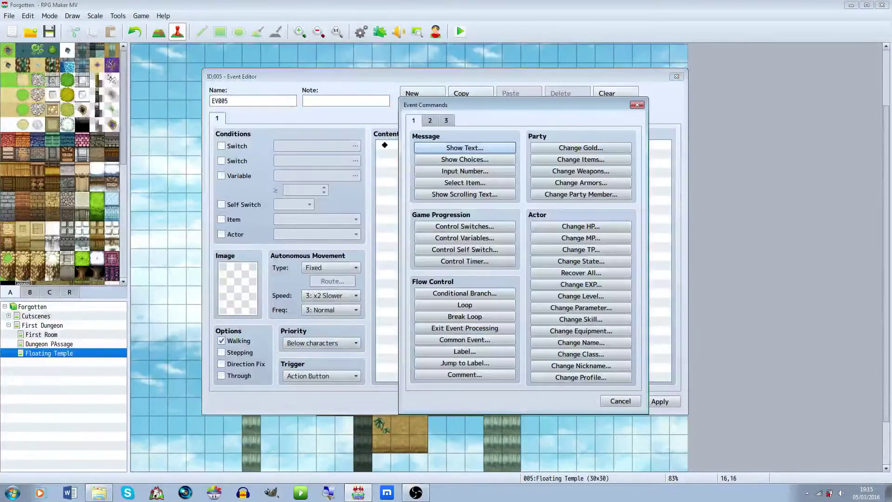
pyautogui.press('Return')
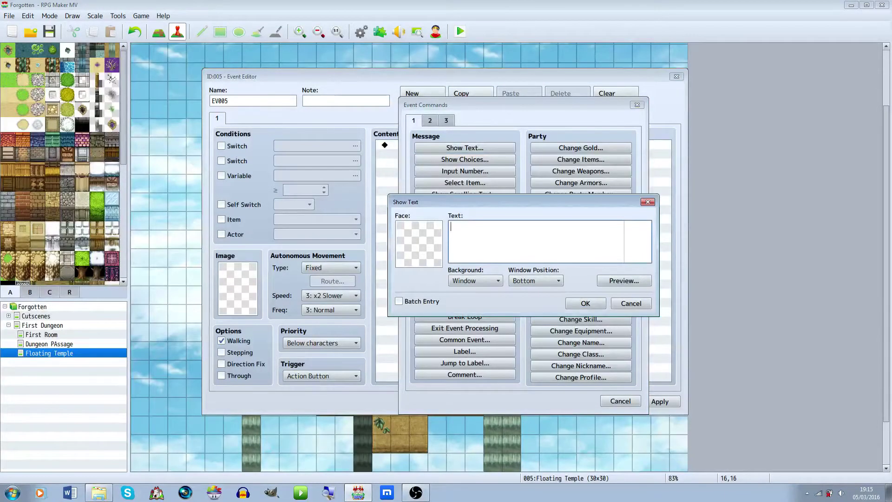
pyautogui.write("It's covered i n strange text.")
pyautogui.click(586, 302)
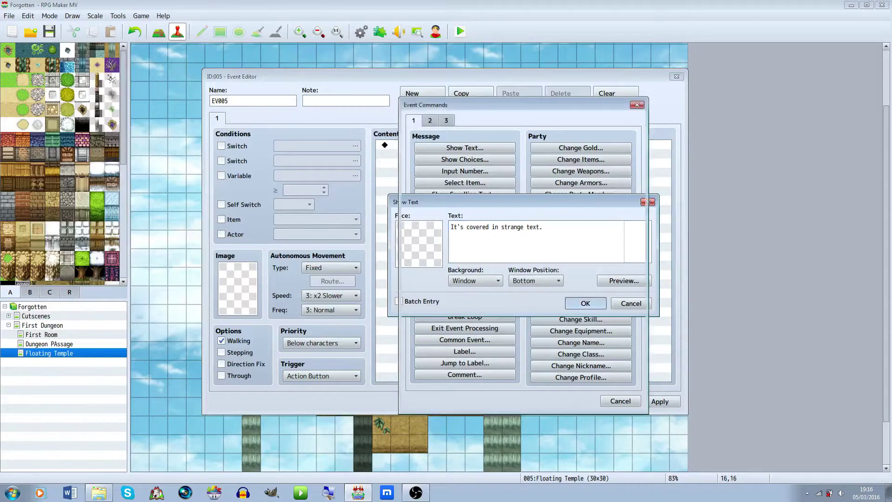
pyautogui.click(569, 402)
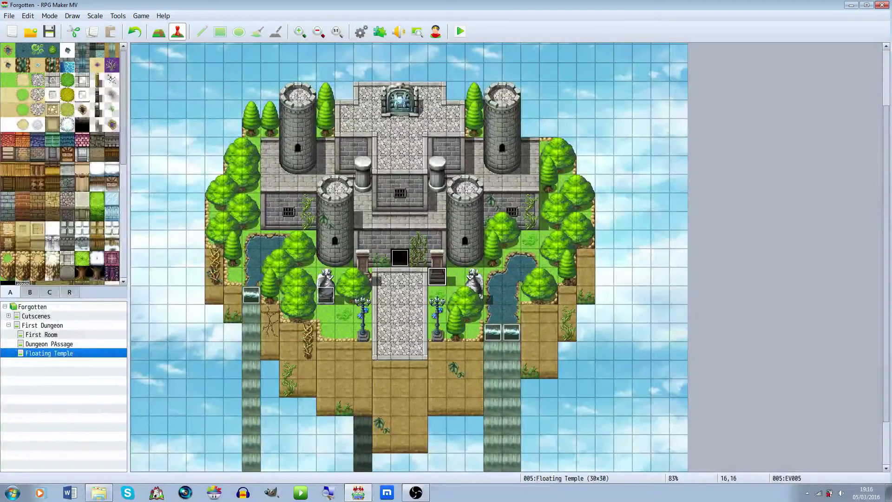
# Examine the map around the pillars, stone path, island edge and waterfalls.
pyautogui.click(455, 276)
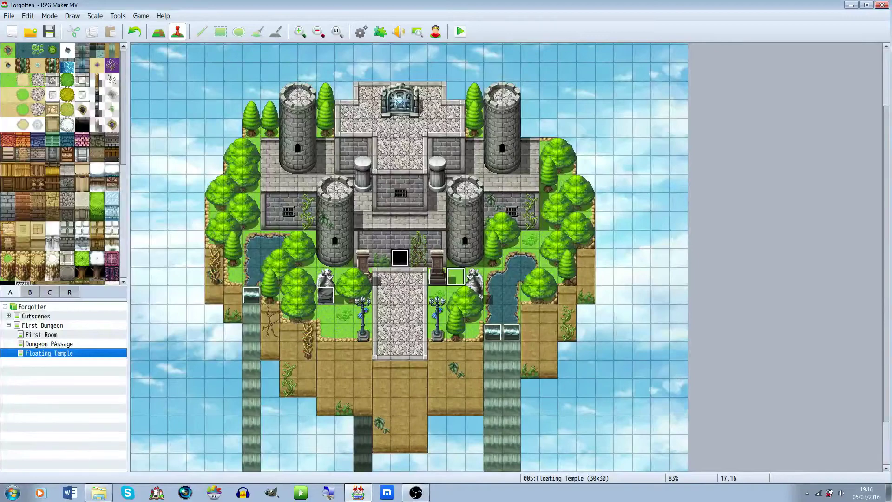
pyautogui.scroll(-3, 409, 257)
pyautogui.scroll(3, 409, 257)
pyautogui.click(437, 277)
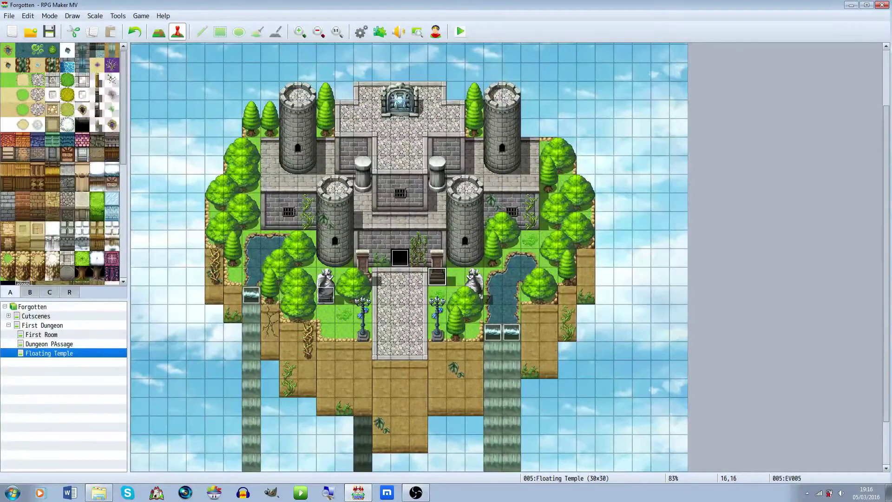
pyautogui.click(438, 258)
pyautogui.click(437, 277)
pyautogui.click(437, 258)
pyautogui.click(400, 276)
pyautogui.click(438, 351)
pyautogui.scroll(-1, 437, 351)
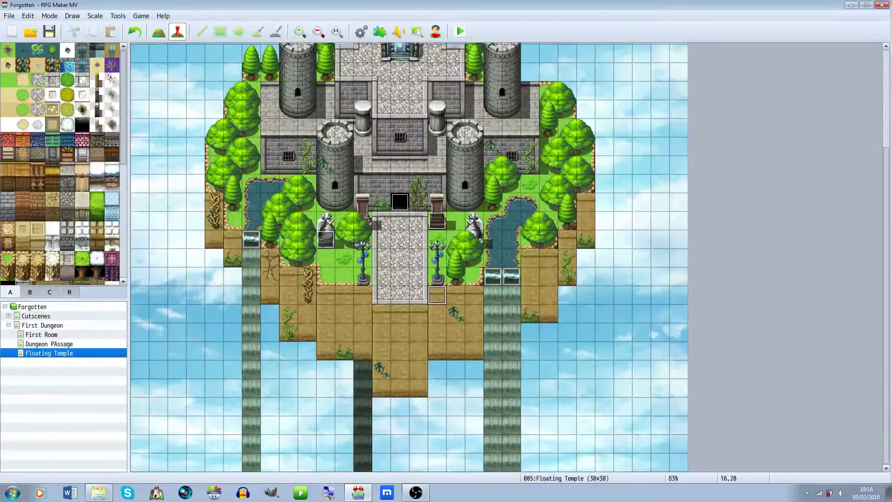
pyautogui.click(362, 369)
pyautogui.click(363, 444)
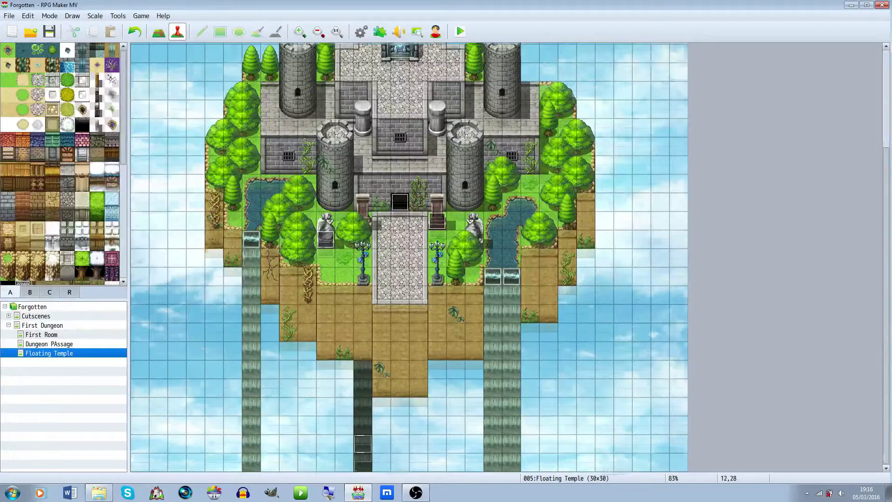
pyautogui.scroll(2, 409, 258)
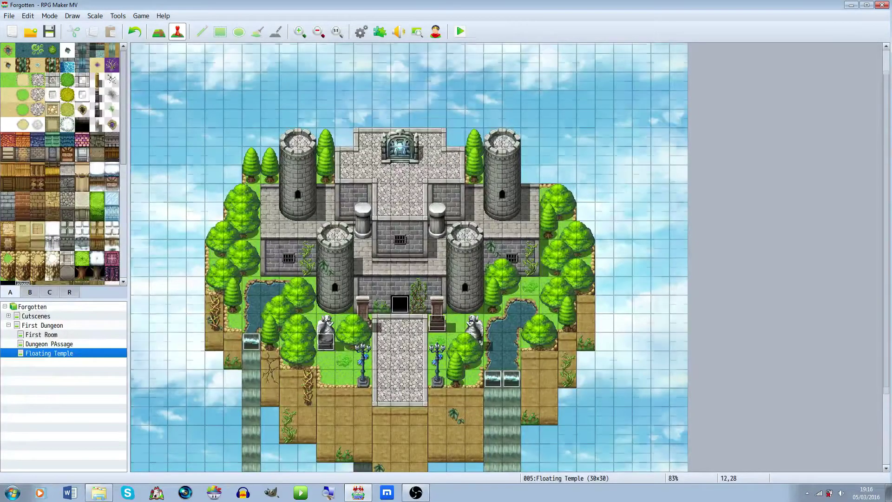
pyautogui.scroll(-1, 409, 258)
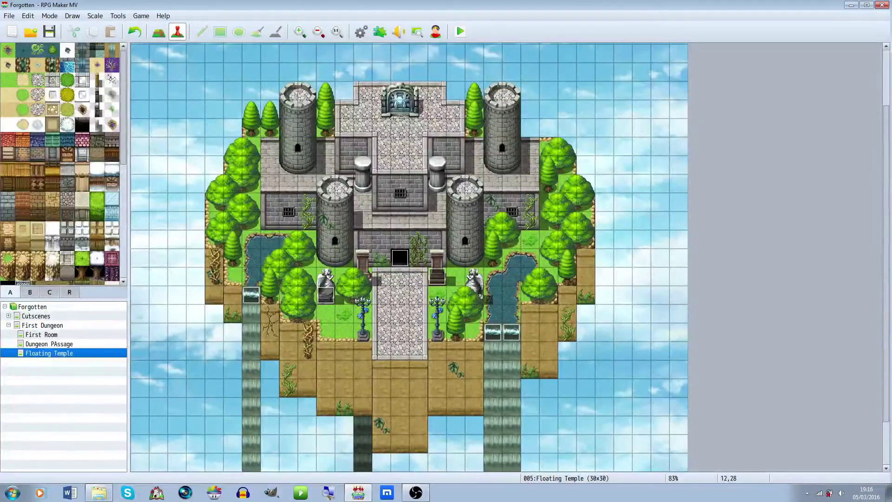
pyautogui.scroll(-1, 362, 463)
pyautogui.scroll(2, 362, 462)
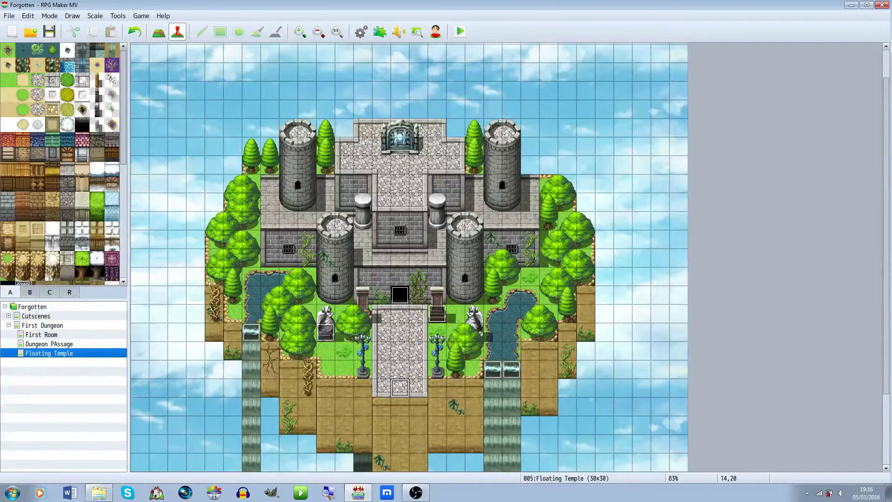
pyautogui.scroll(-2, 400, 388)
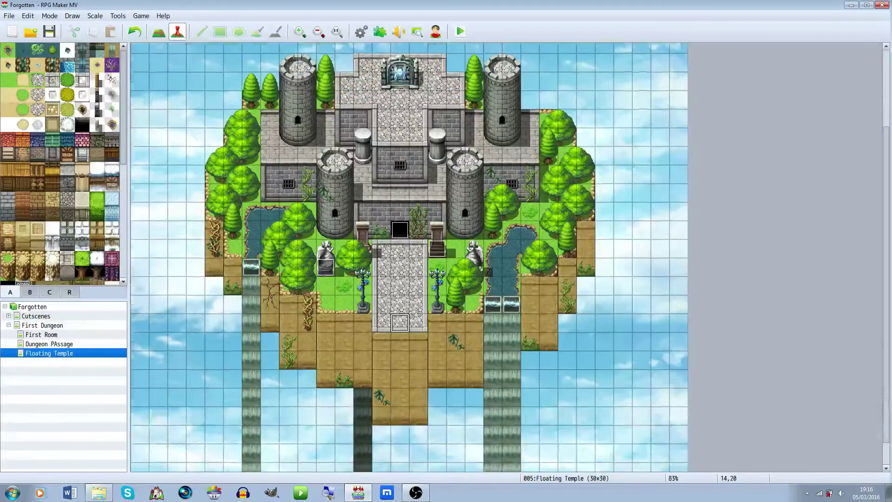
pyautogui.scroll(2, 400, 323)
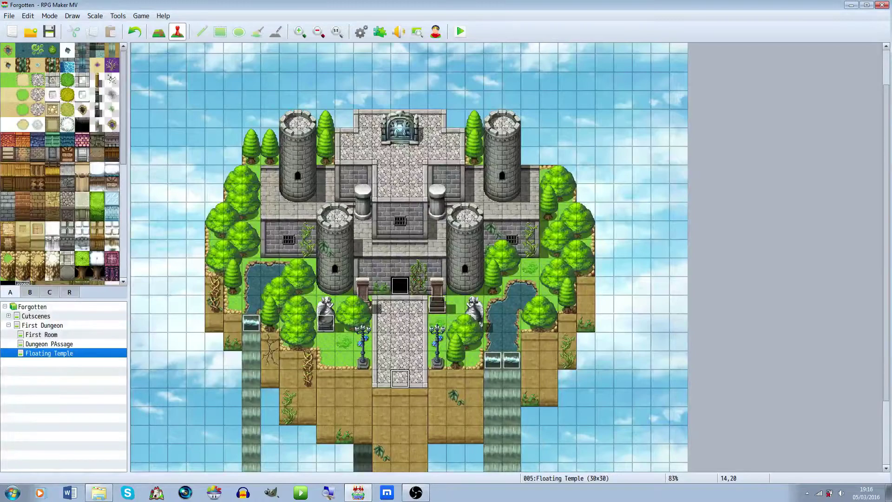
# Create a new event on the middle tile at the stone path's southern end with the Event Touch trigger.
pyautogui.scroll(-3, 400, 378)
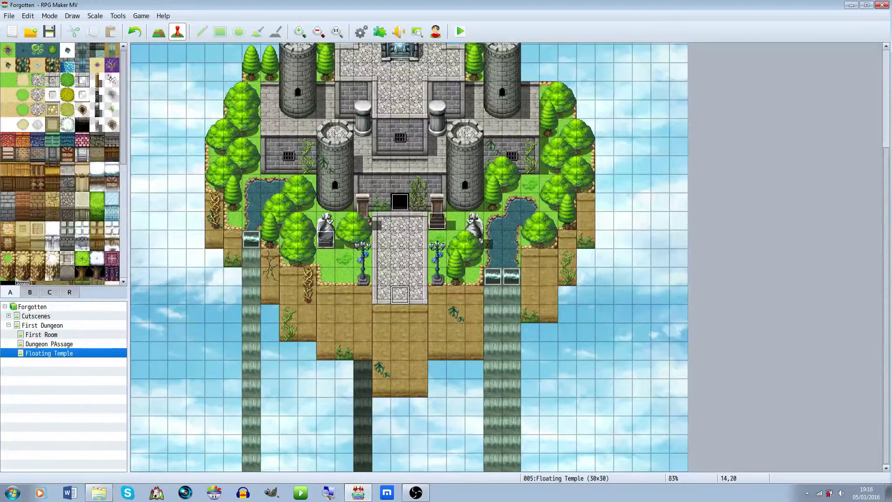
pyautogui.rightClick(395, 296)
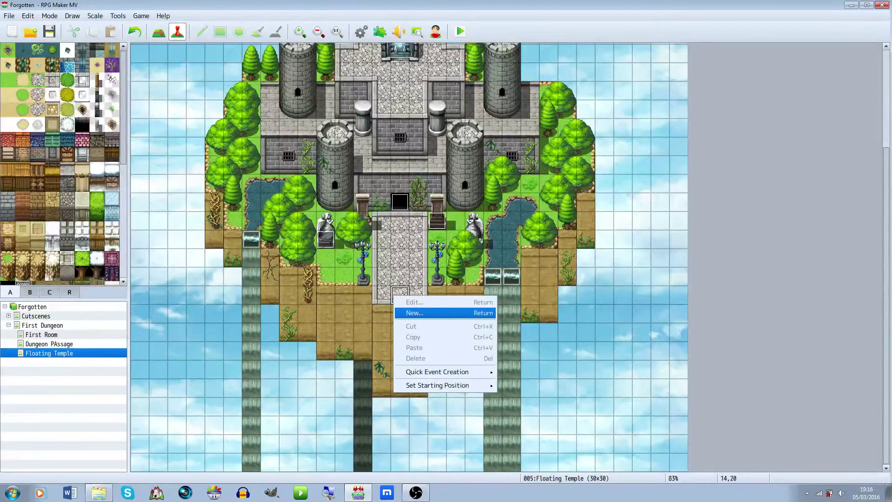
pyautogui.click(418, 312)
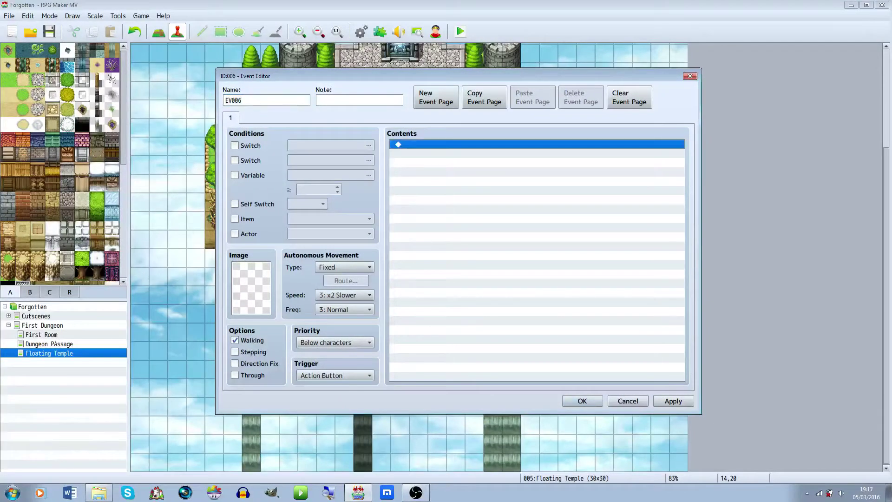
pyautogui.click(335, 375)
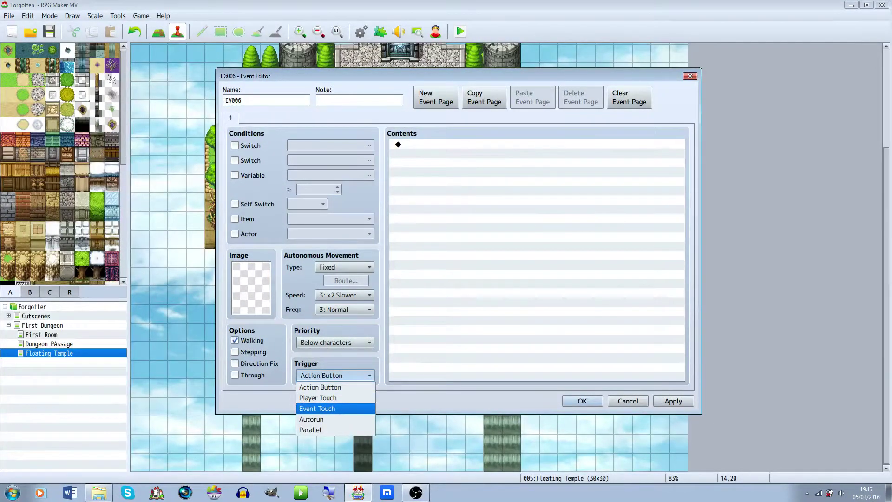
pyautogui.click(334, 408)
# Add a Show Text message reading "Whoa look at the veiw!" with the first Actor1 face to the path event.
pyautogui.doubleClick(446, 144)
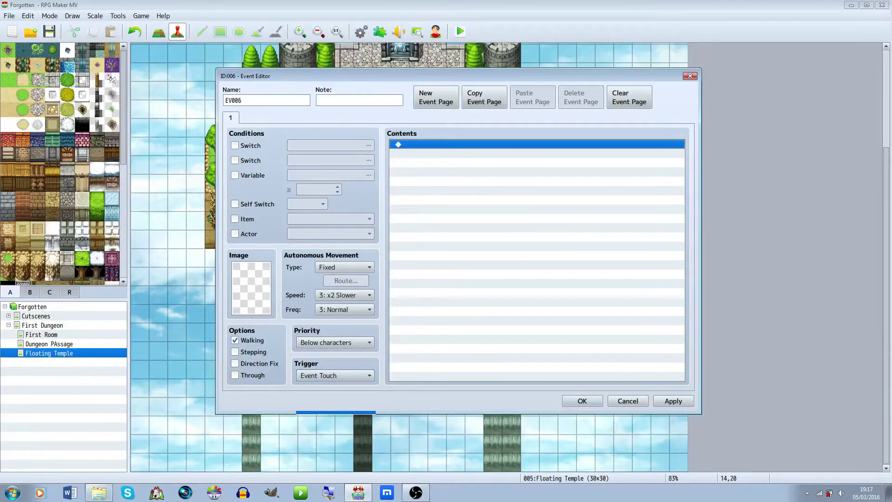
pyautogui.click(446, 148)
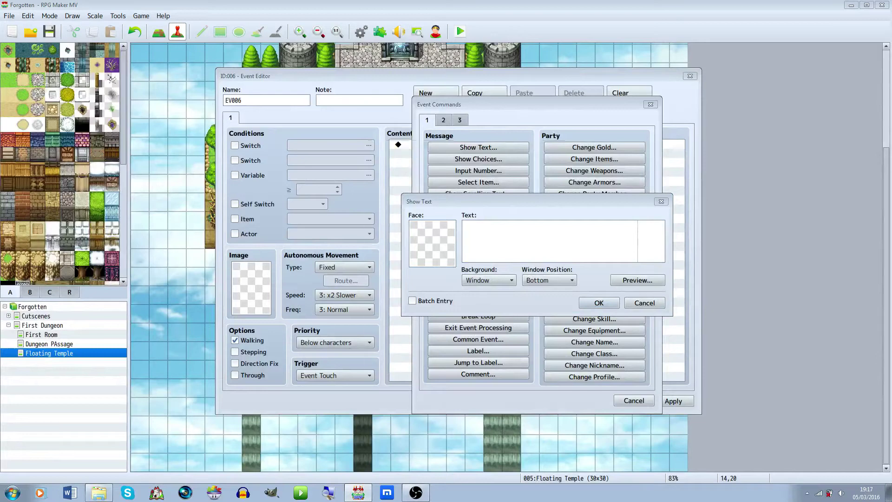
pyautogui.doubleClick(432, 244)
pyautogui.press('Return')
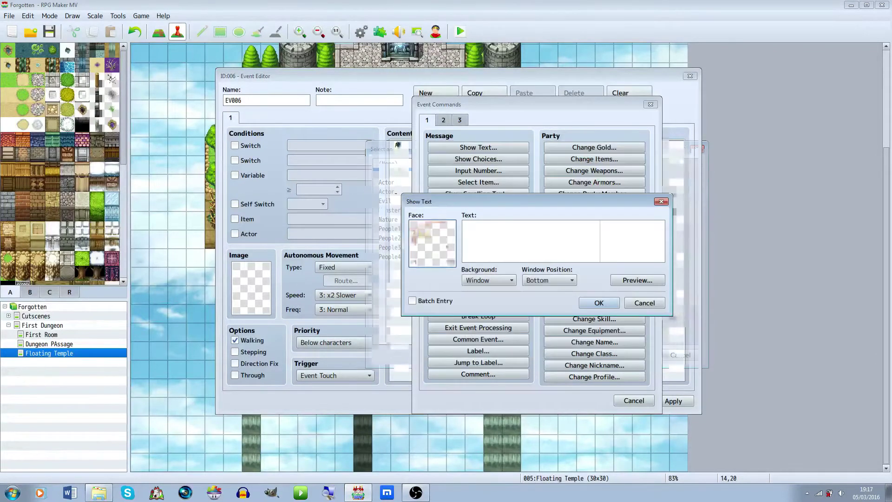
pyautogui.write('Whoa look at the veiw!')
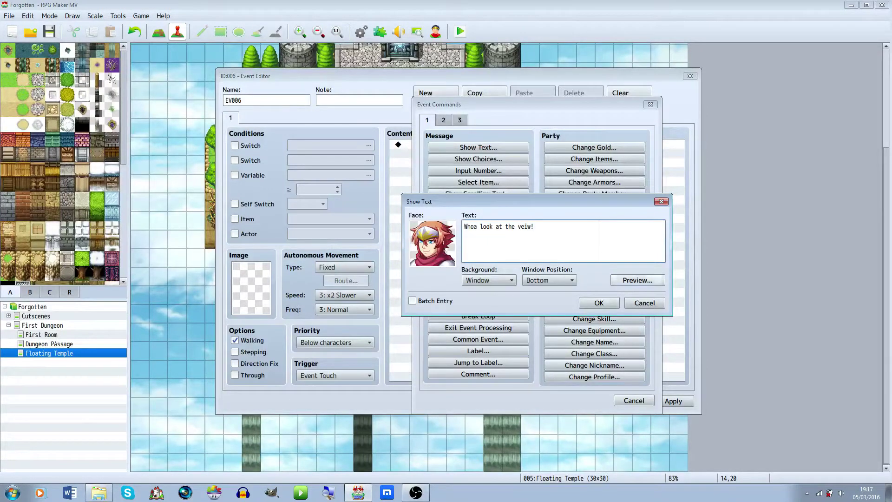
pyautogui.click(599, 303)
# Add a Shake Screen command with power 5, speed 5 and a duration of 120 frames below the message.
pyautogui.press('Return')
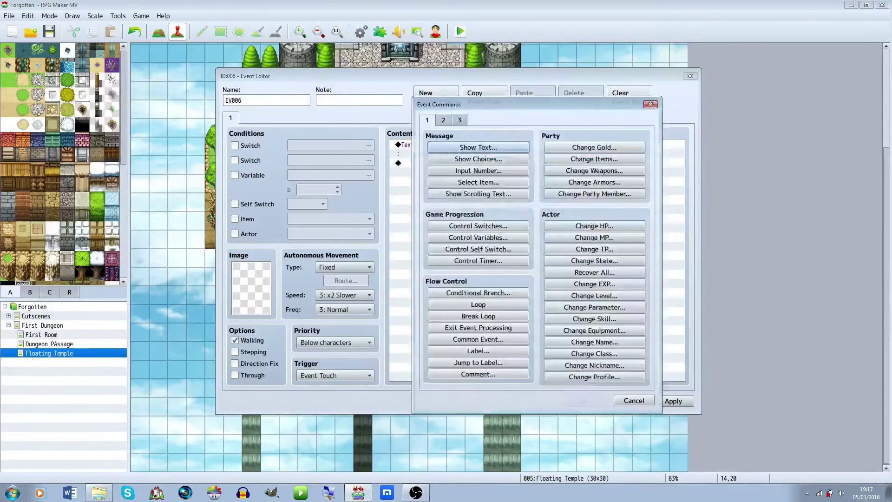
pyautogui.click(444, 120)
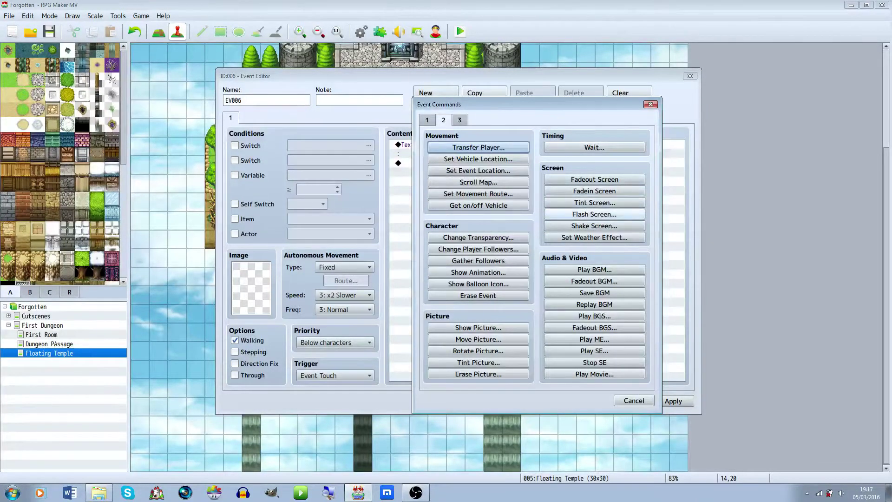
pyautogui.click(594, 225)
pyautogui.doubleClick(453, 279)
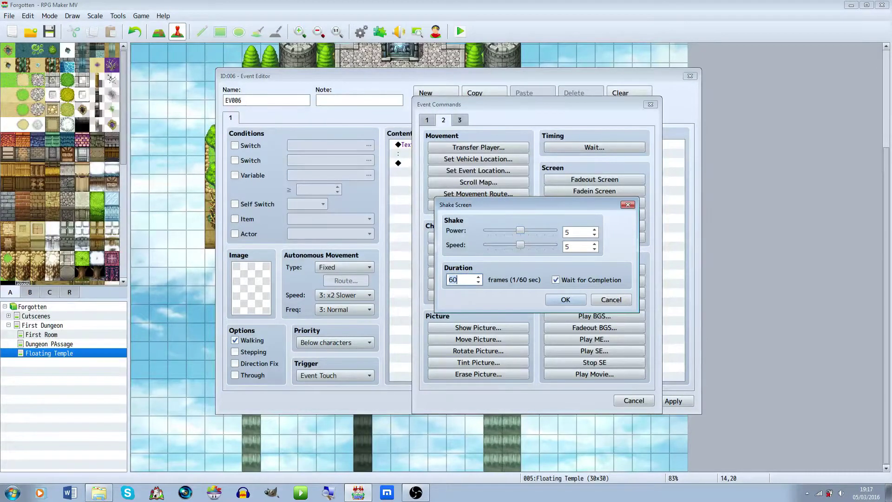
pyautogui.write('120')
pyautogui.press('Return')
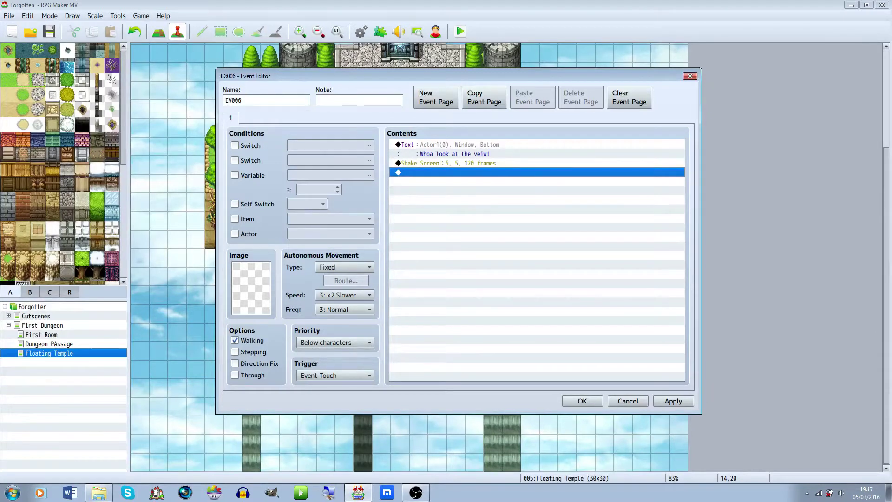
# Add a second message reading "wha....." with the first Actor1 face below the screen shake.
pyautogui.press('Return')
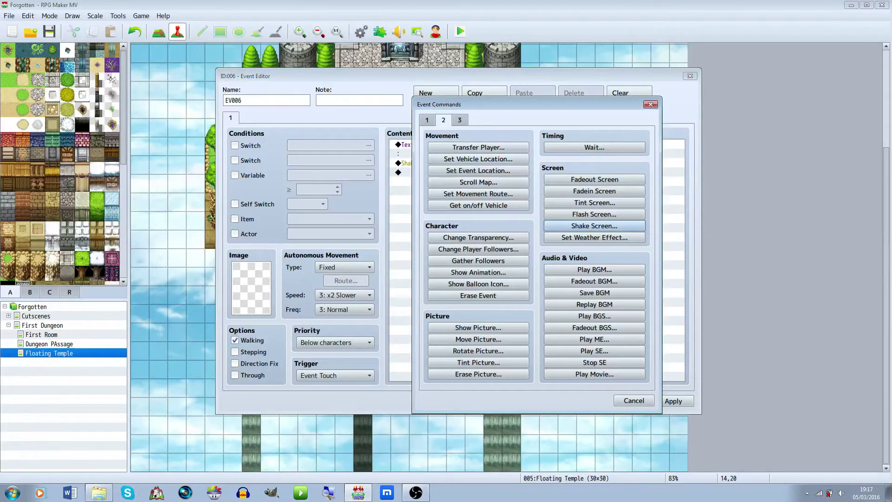
pyautogui.press('Return')
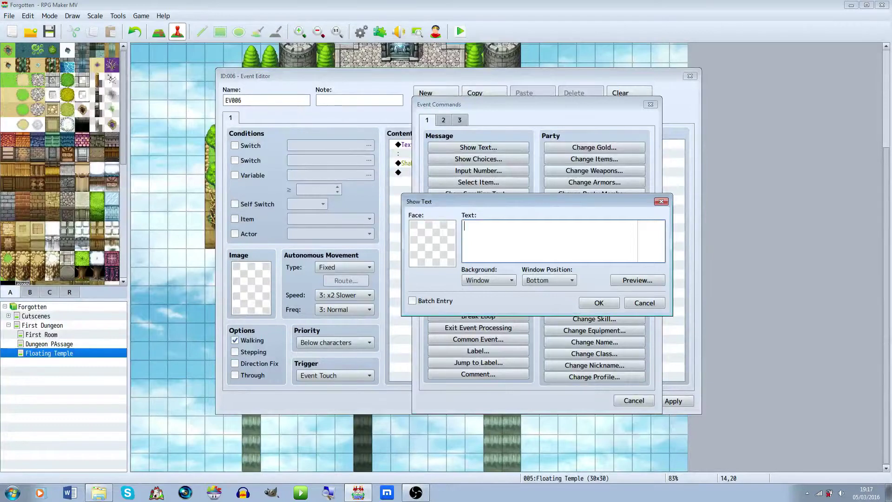
pyautogui.doubleClick(432, 243)
pyautogui.click(403, 173)
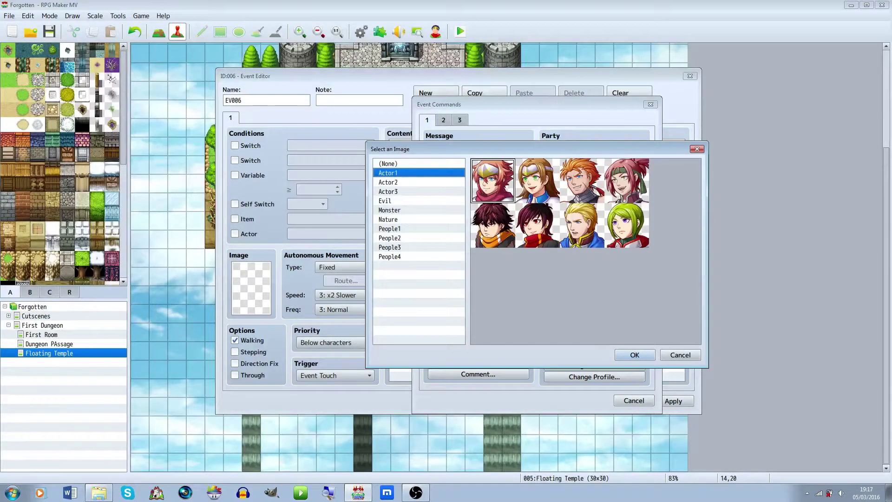
pyautogui.click(635, 354)
pyautogui.write('wha.....')
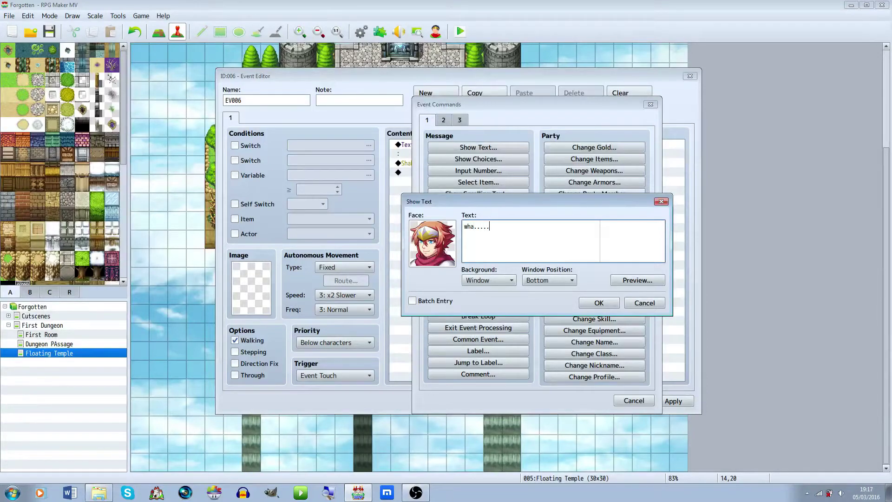
pyautogui.click(599, 302)
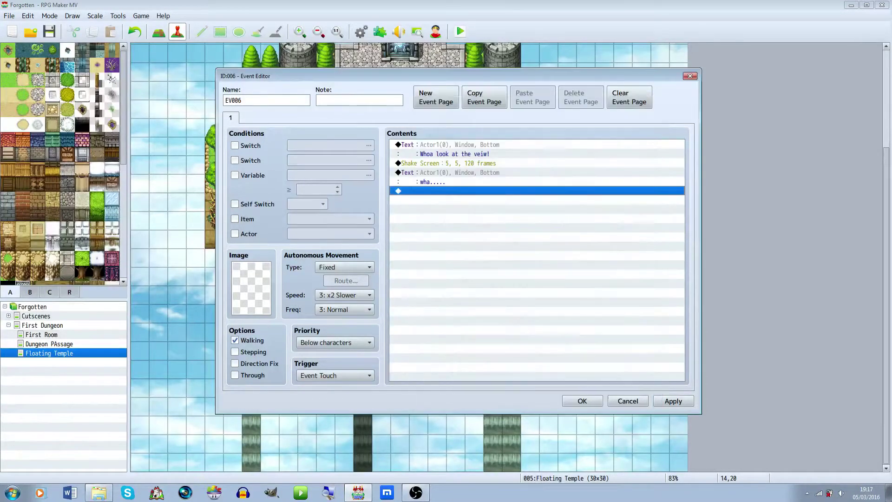
# Add a player movement route with a jump offset of X 0, Y +2 and Wait for Completion turned off.
pyautogui.press('Return')
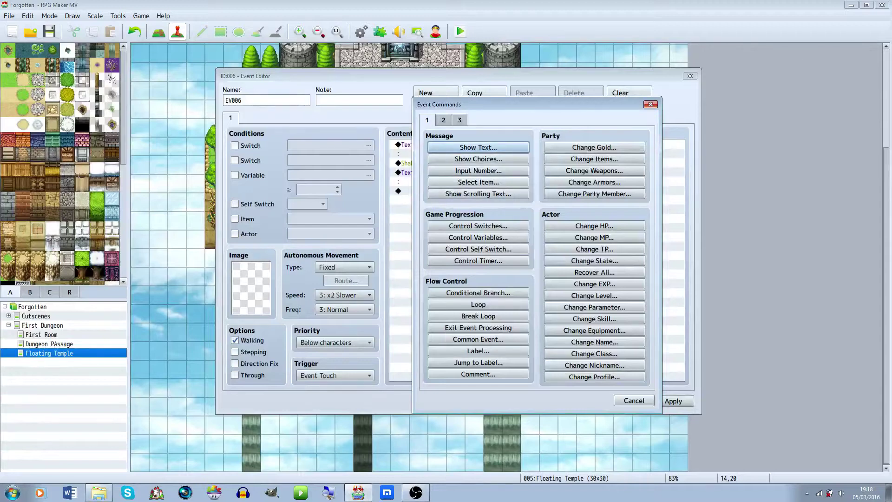
pyautogui.click(444, 119)
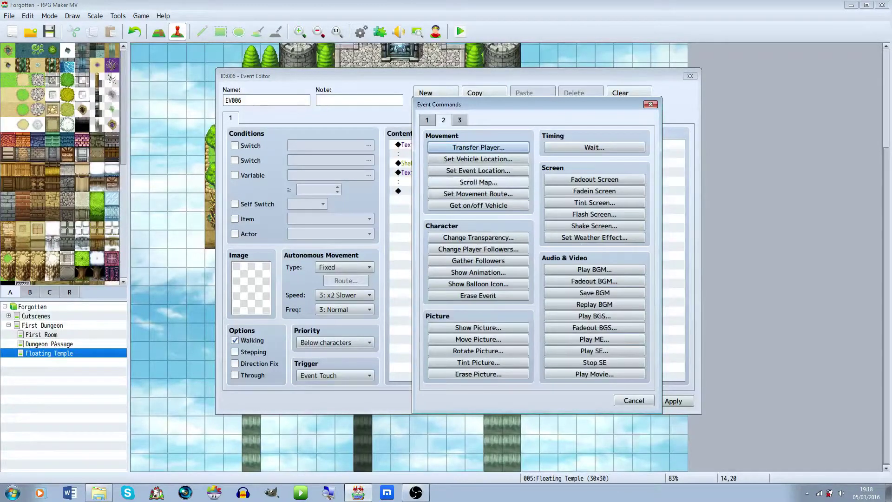
pyautogui.click(478, 194)
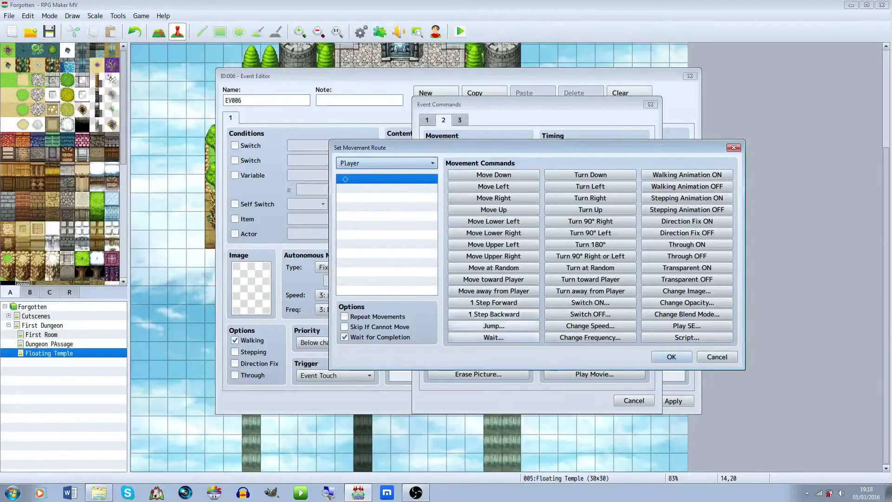
pyautogui.click(493, 326)
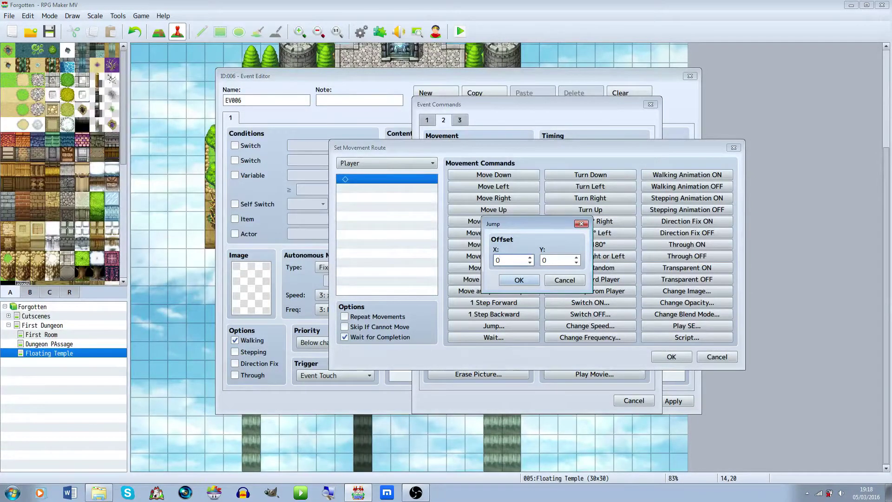
pyautogui.moveTo(530, 224); pyautogui.dragTo(495, 196)
pyautogui.click(511, 232)
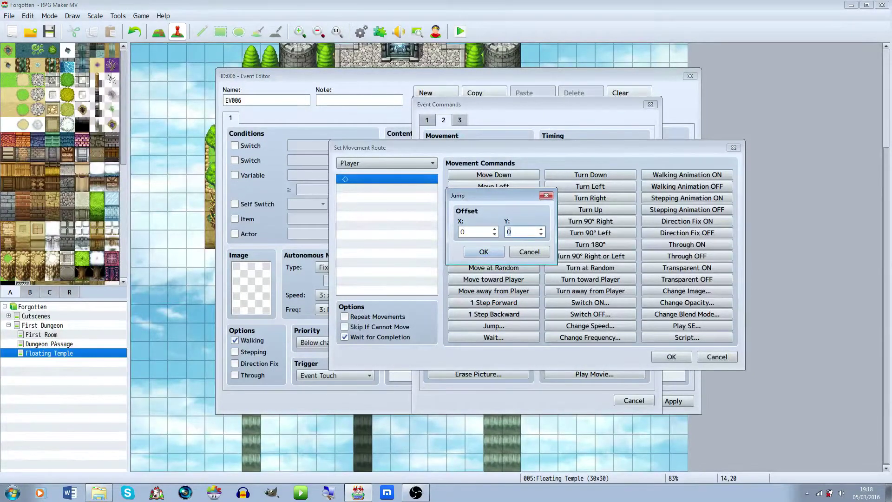
pyautogui.press('BackSpace')
pyautogui.write('2')
pyautogui.press('Return')
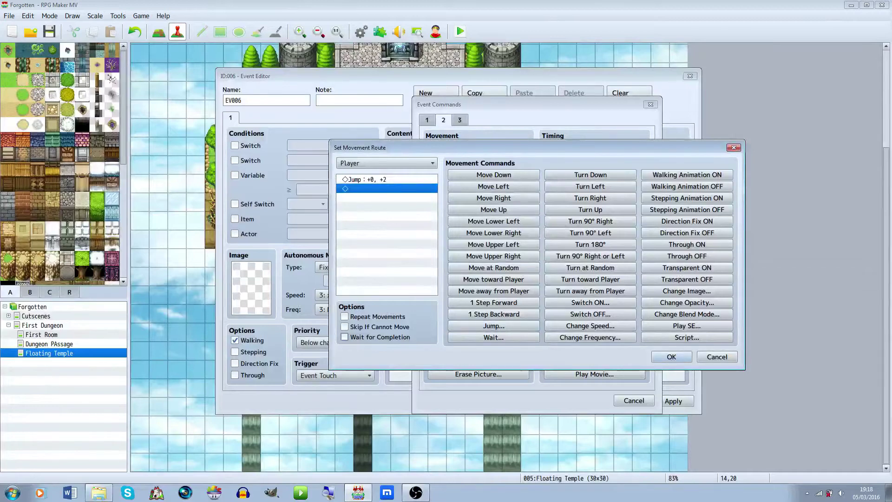
pyautogui.click(671, 356)
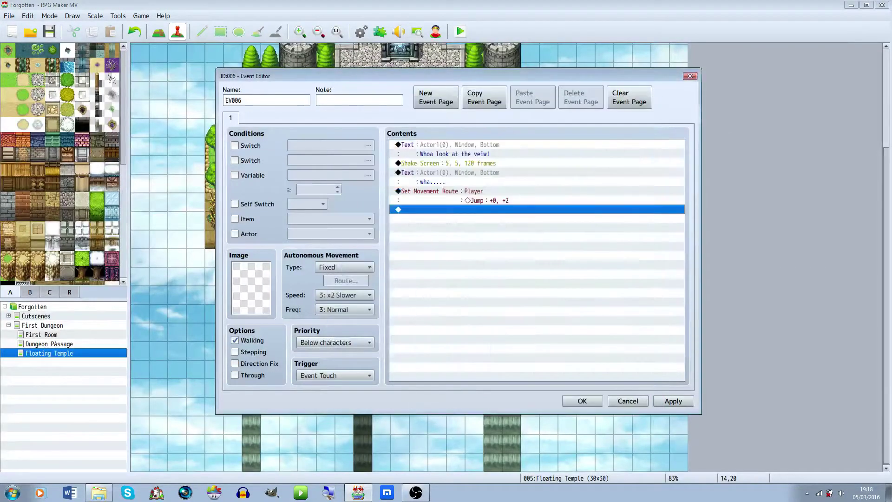
# Add the Fall sound effect at 45% volume and 70% pitch below the jump, followed by a Fadeout Screen command.
pyautogui.press('Return')
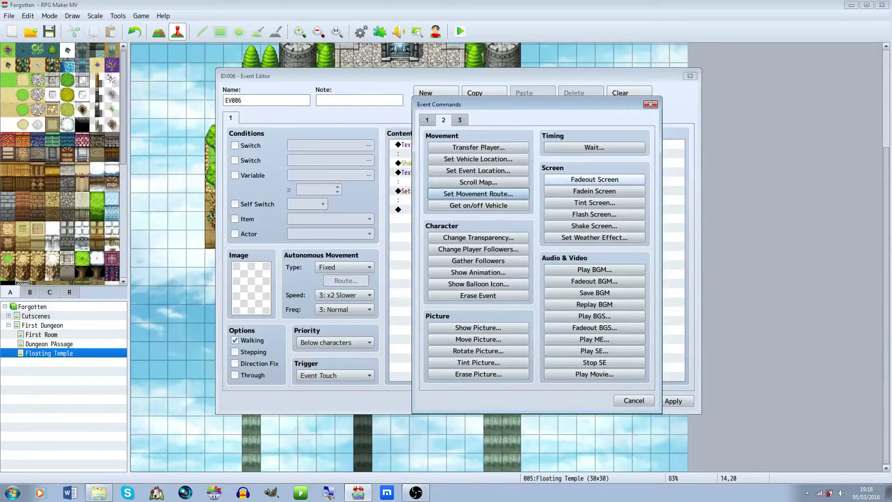
pyautogui.click(634, 400)
pyautogui.click(488, 200)
pyautogui.doubleClick(488, 210)
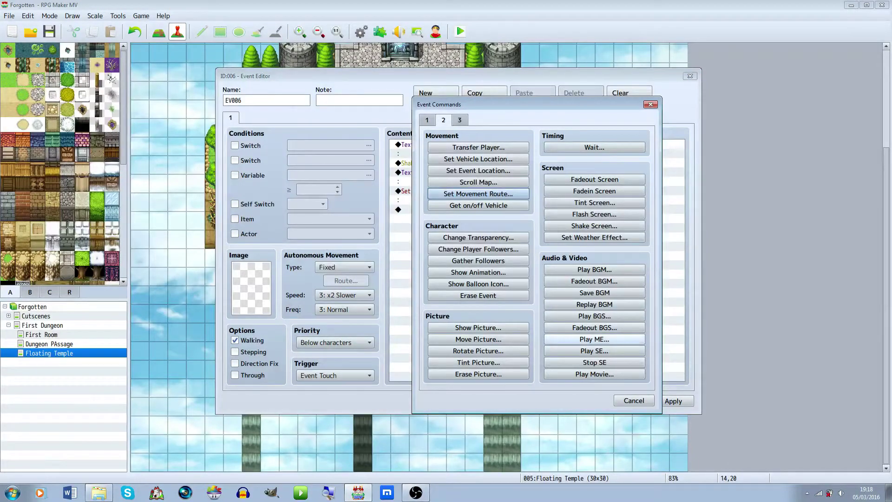
pyautogui.click(594, 351)
pyautogui.press('f')
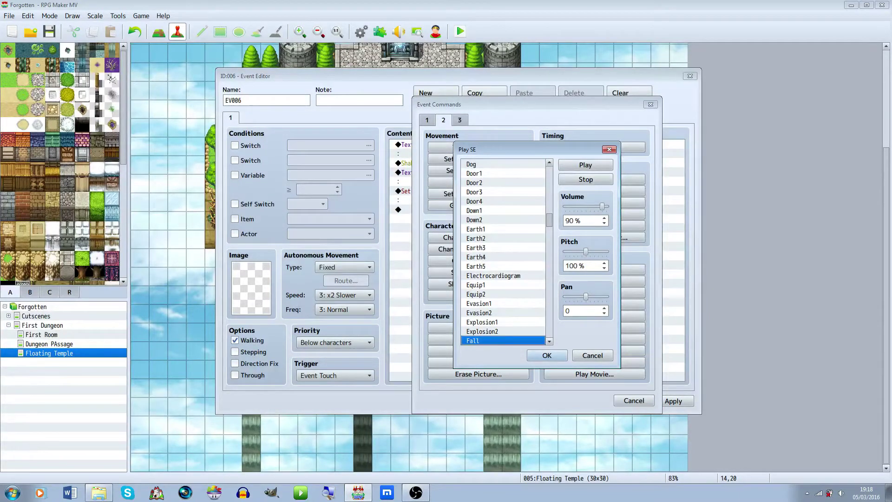
pyautogui.moveTo(602, 207); pyautogui.dragTo(584, 206)
pyautogui.moveTo(586, 252); pyautogui.dragTo(574, 251)
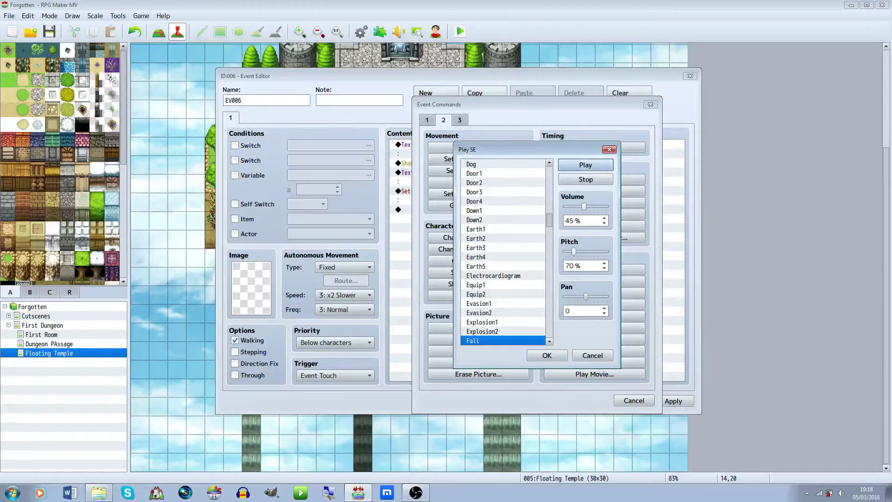
pyautogui.moveTo(574, 252); pyautogui.dragTo(578, 252)
pyautogui.moveTo(577, 251); pyautogui.dragTo(573, 251)
pyautogui.click(546, 355)
pyautogui.press('Return')
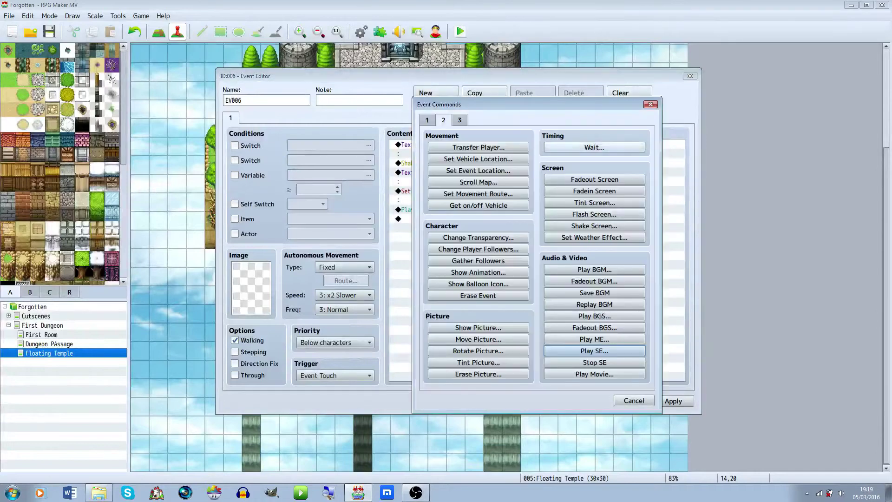
pyautogui.press('Return')
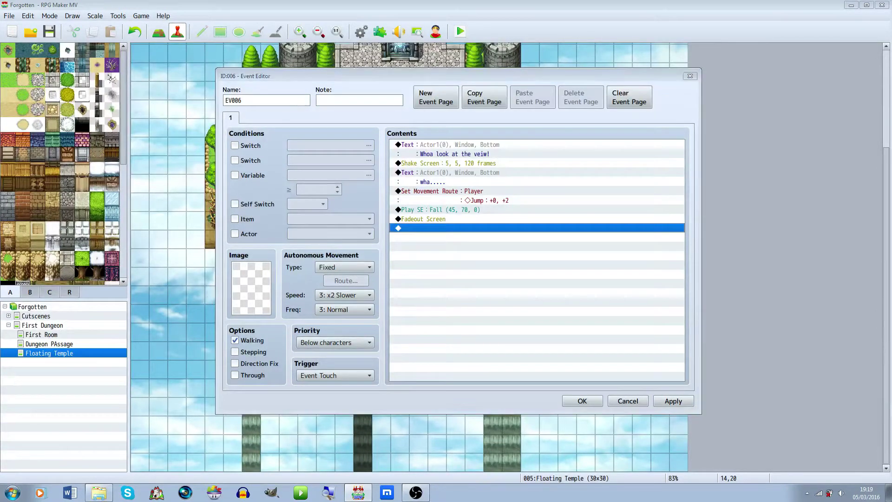
# Add a message reading "AAAAHHHHHH!!!" with the first Actor1 face below the screen fadeout.
pyautogui.press('Return')
pyautogui.hotkey('ctrl', 'shift', 'Tab')
pyautogui.press('Return')
pyautogui.press('Return')
pyautogui.press('Down')
pyautogui.press('Down')
pyautogui.press('Down')
pyautogui.press('Down')
pyautogui.press('Down')
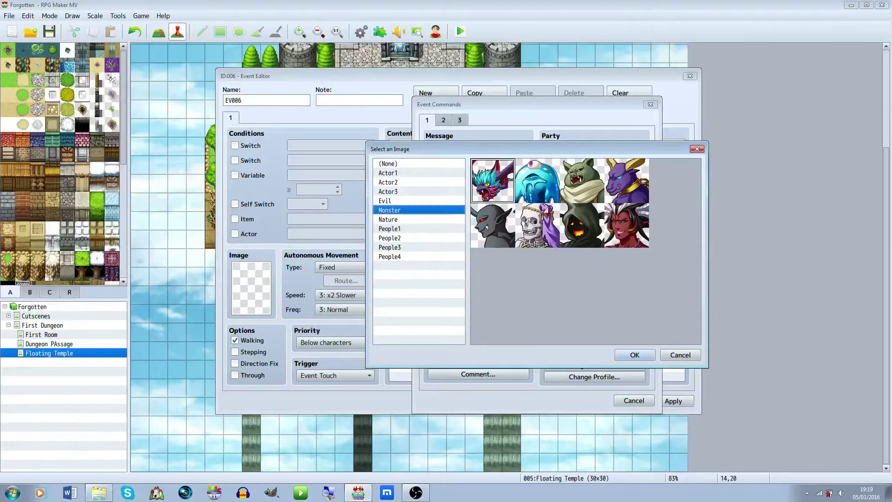
pyautogui.press('Home')
pyautogui.press('Down')
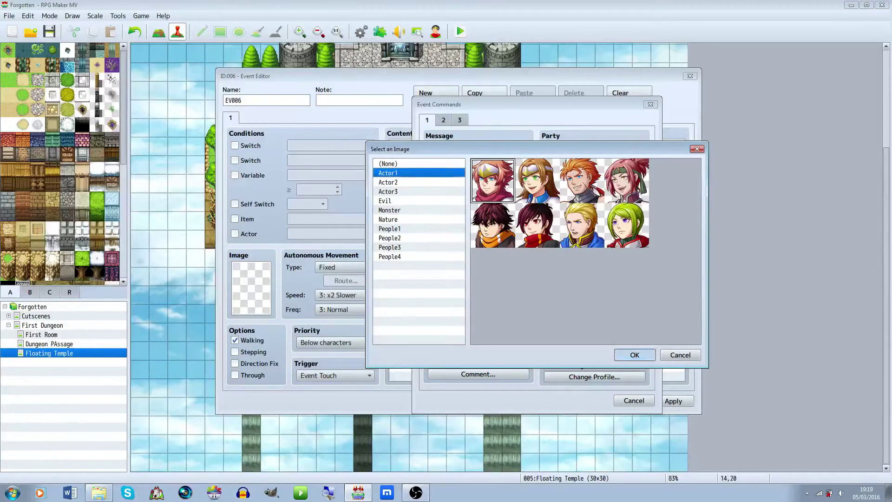
pyautogui.press('Return')
pyautogui.write('AAAAHHHHHH!!!')
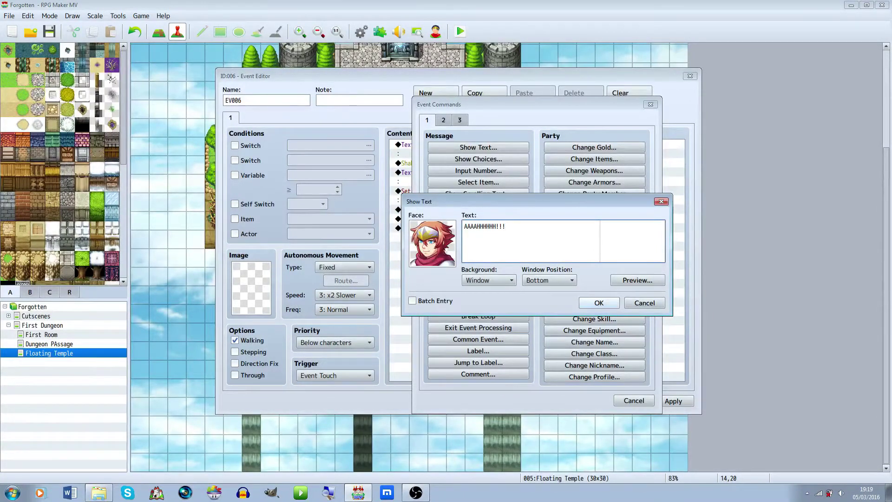
pyautogui.click(599, 303)
pyautogui.click(488, 163)
# Start a Play SE command below the scream message and select the Crossbow sound effect.
pyautogui.doubleClick(488, 246)
pyautogui.moveTo(493, 104); pyautogui.dragTo(605, 105)
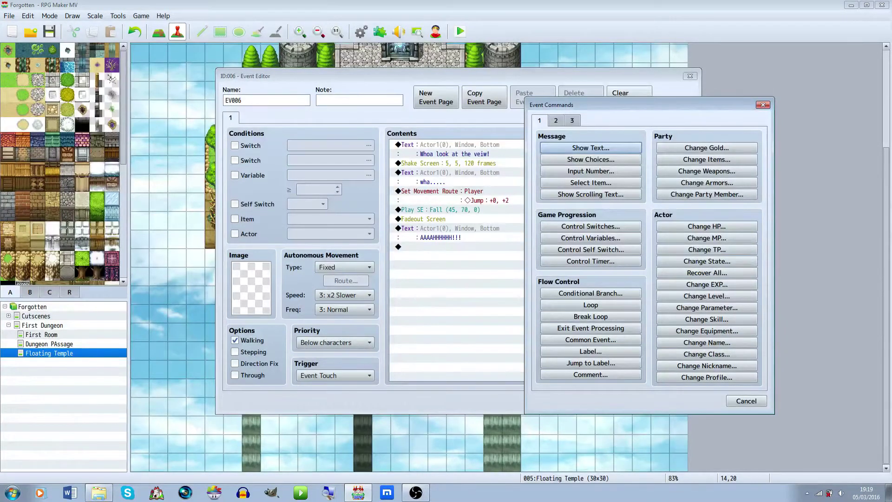
pyautogui.click(556, 121)
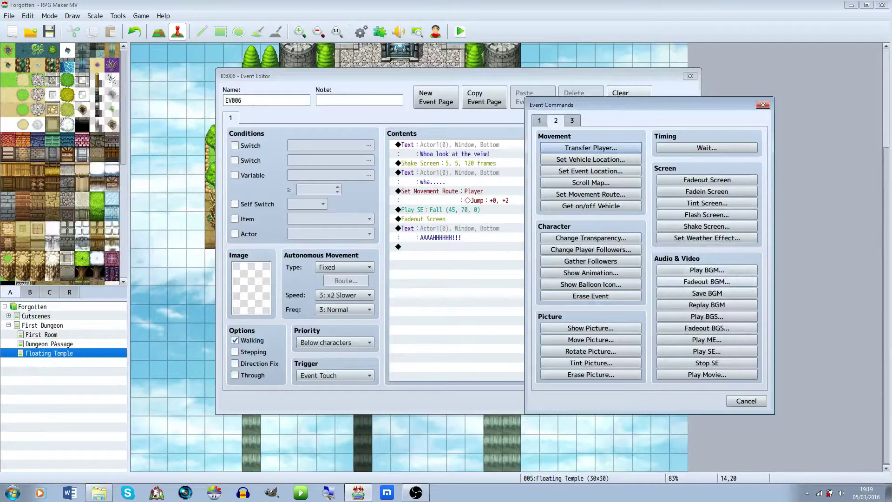
pyautogui.click(706, 351)
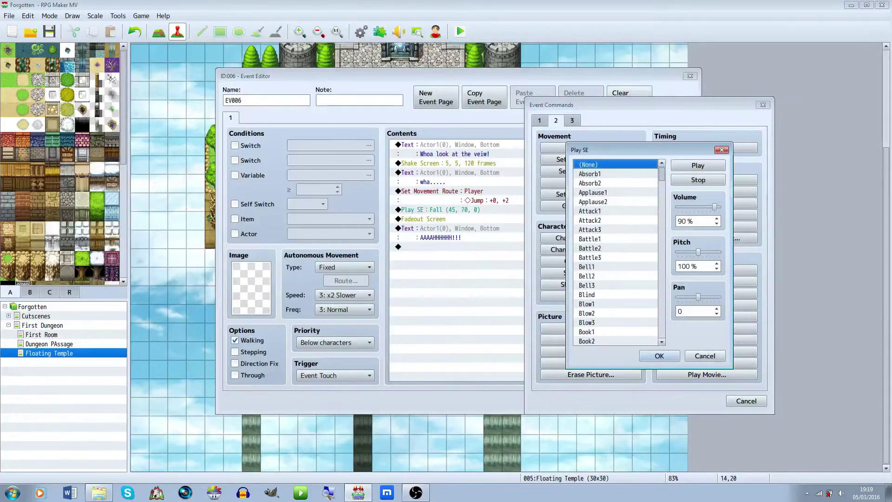
pyautogui.press('c')
pyautogui.scroll(-8, 616, 253)
pyautogui.scroll(-11, 616, 313)
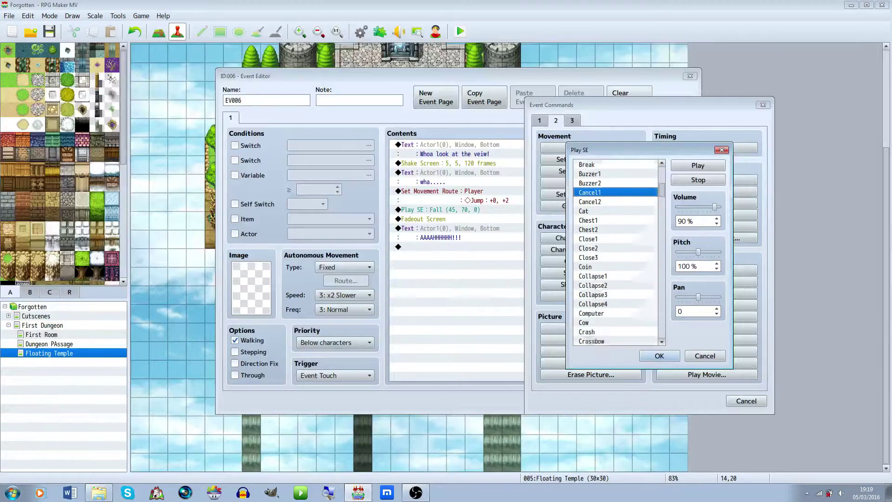
pyautogui.click(616, 313)
# Set the Crossbow sound effect's pitch to 60%, preview it, add it below the scream message and save the path event.
pyautogui.click(698, 166)
pyautogui.moveTo(698, 252); pyautogui.dragTo(678, 251)
pyautogui.click(698, 179)
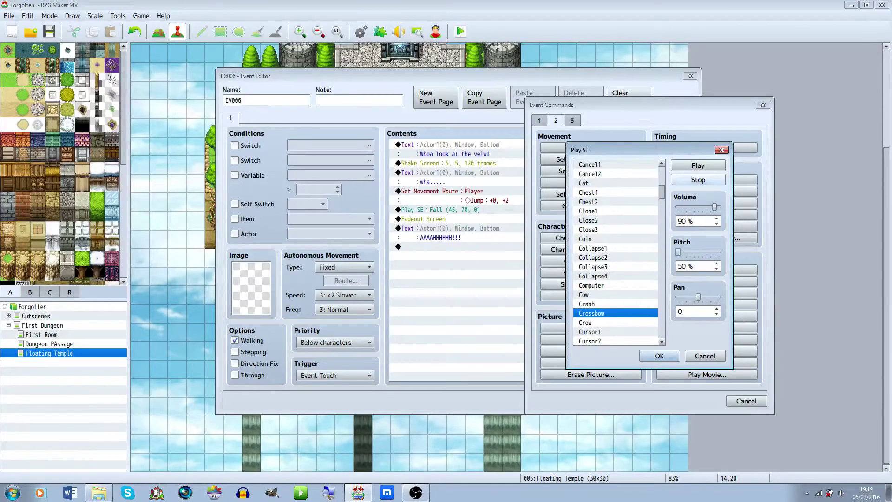
pyautogui.click(698, 165)
pyautogui.click(683, 252)
pyautogui.click(698, 180)
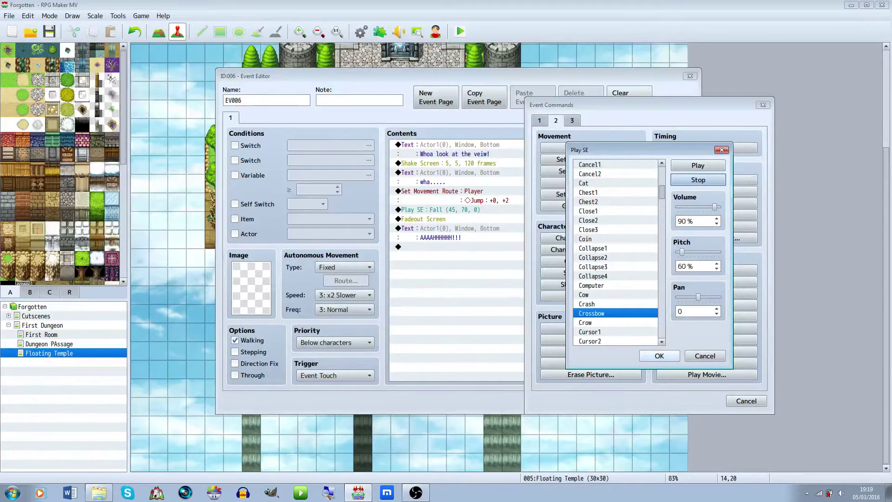
pyautogui.click(659, 355)
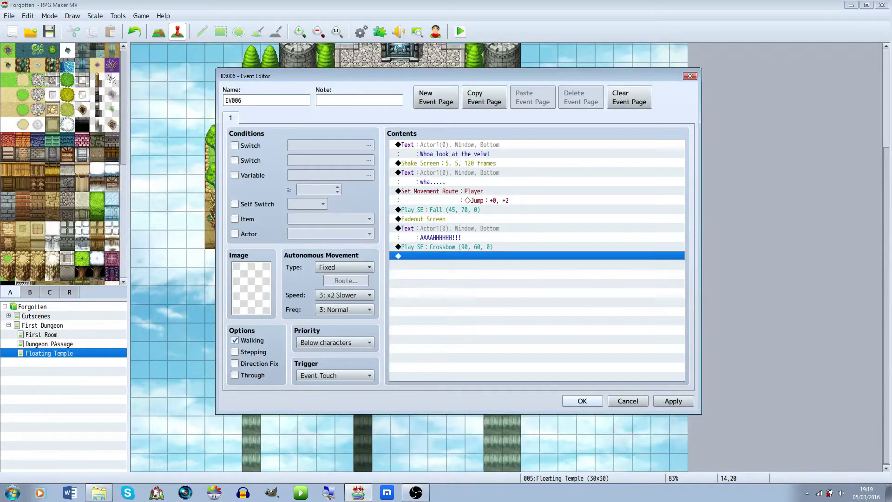
pyautogui.click(582, 400)
pyautogui.click(437, 314)
pyautogui.click(344, 313)
pyautogui.click(456, 351)
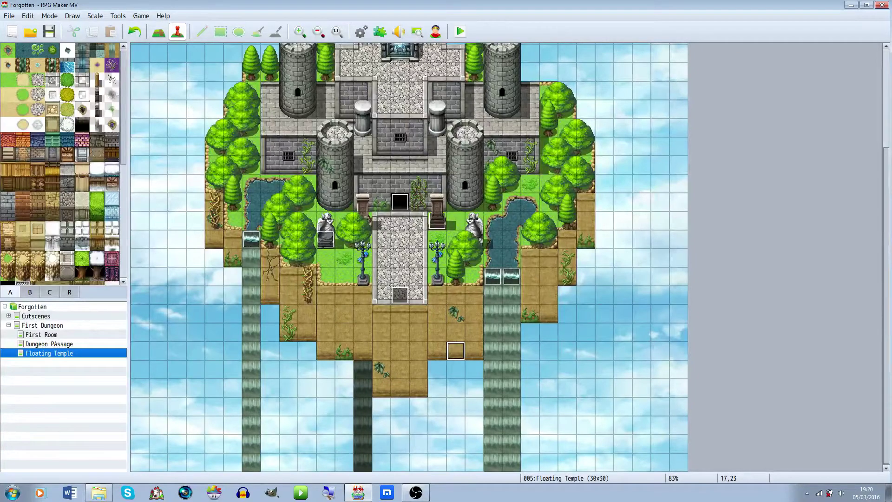
# Set the priority of the angel statue event west of the stone path to Same as characters.
pyautogui.rightClick(324, 240)
pyautogui.click(337, 247)
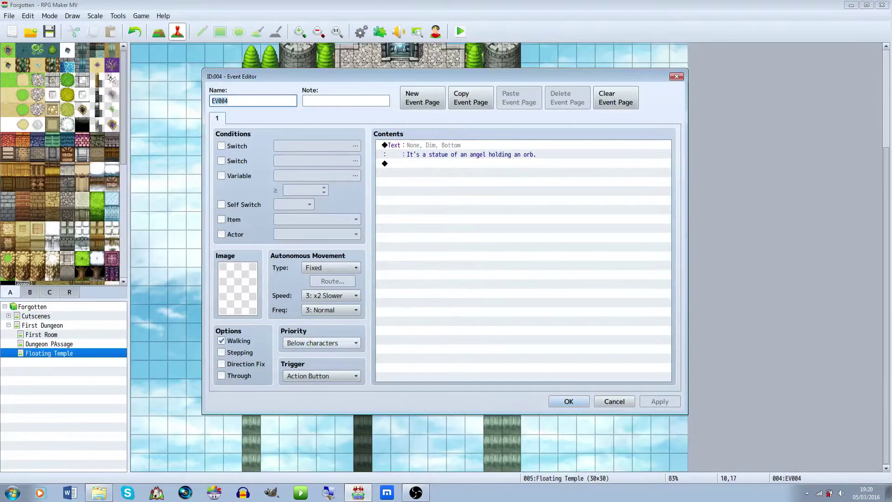
pyautogui.click(322, 343)
pyautogui.click(322, 365)
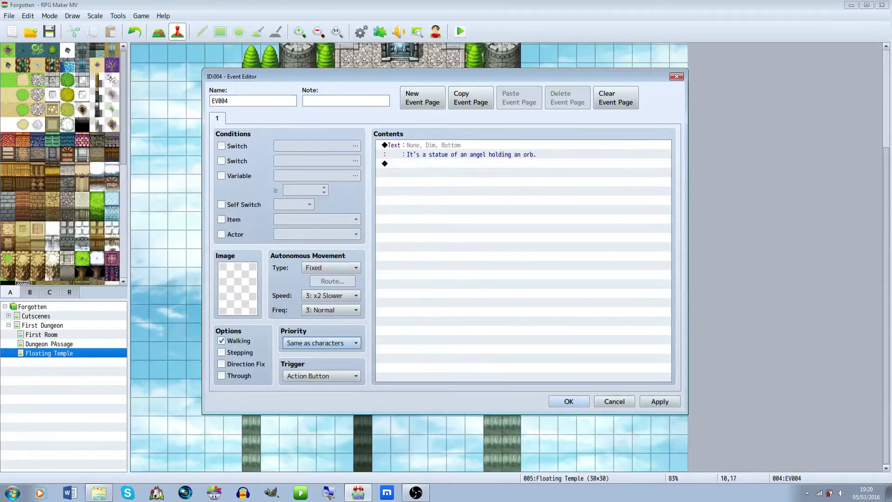
pyautogui.press('Return')
# Set the priority of event EV005, east of the stone path near the entrance, to Same as characters.
pyautogui.rightClick(439, 222)
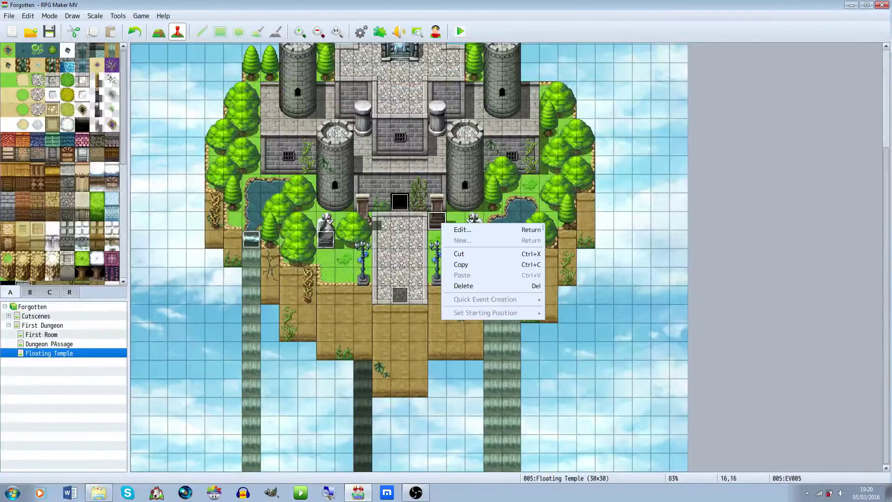
pyautogui.click(457, 231)
pyautogui.click(322, 342)
pyautogui.click(322, 364)
pyautogui.press('Return')
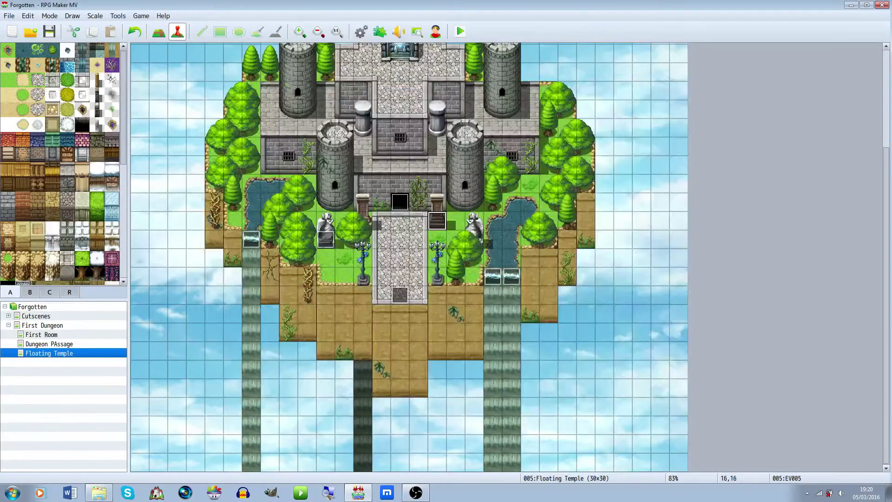
pyautogui.moveTo(326, 240); pyautogui.dragTo(326, 259)
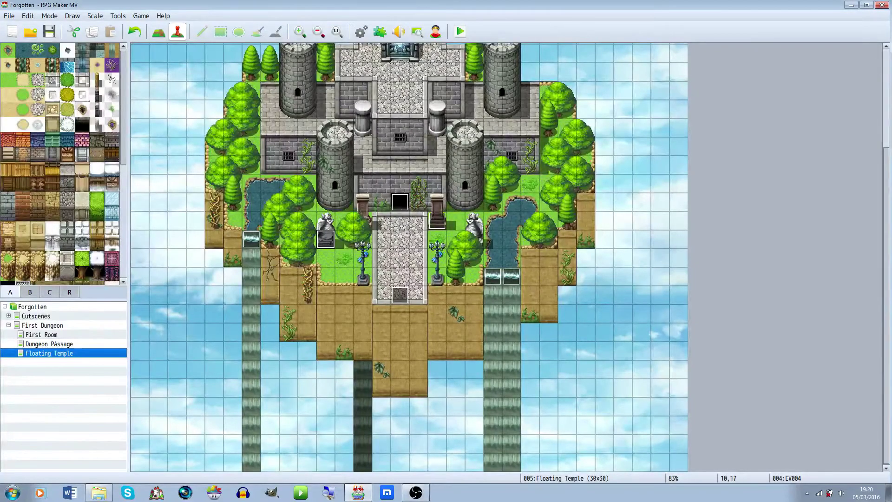
pyautogui.moveTo(326, 258); pyautogui.dragTo(326, 239)
pyautogui.click(456, 239)
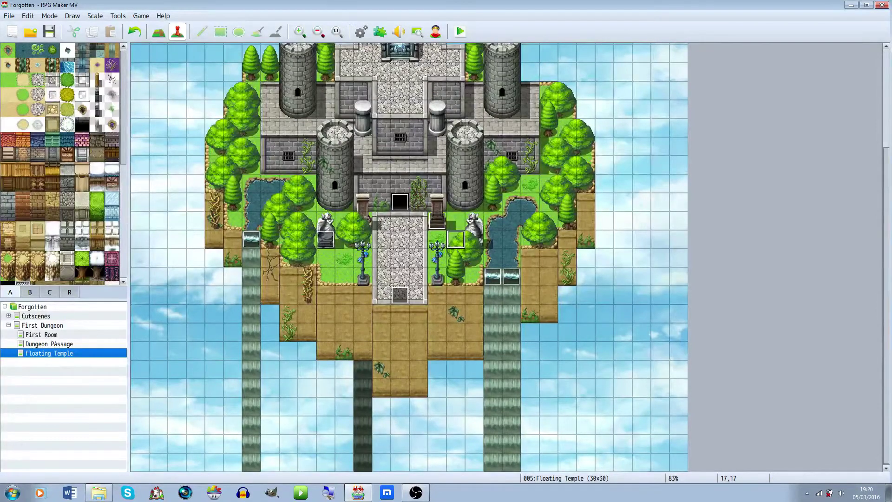
# Create a new map named "Earth" directly under the Forgotten project.
pyautogui.click(32, 307)
pyautogui.rightClick(47, 308)
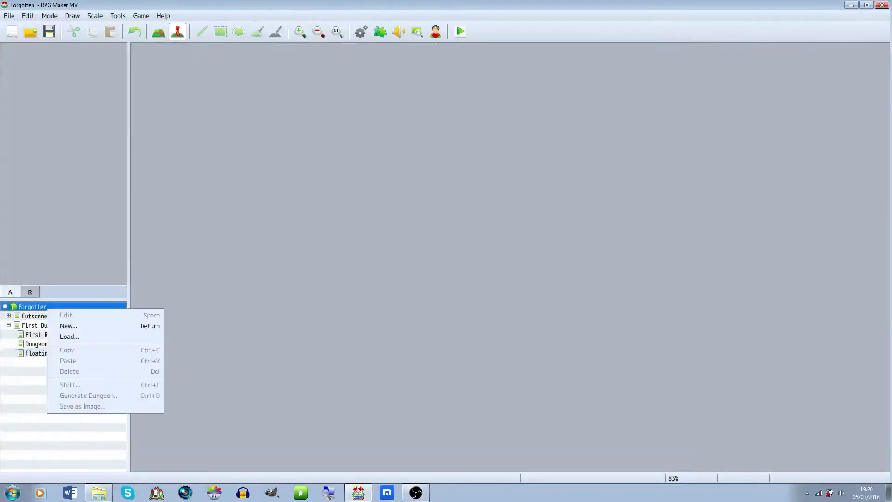
pyautogui.click(65, 324)
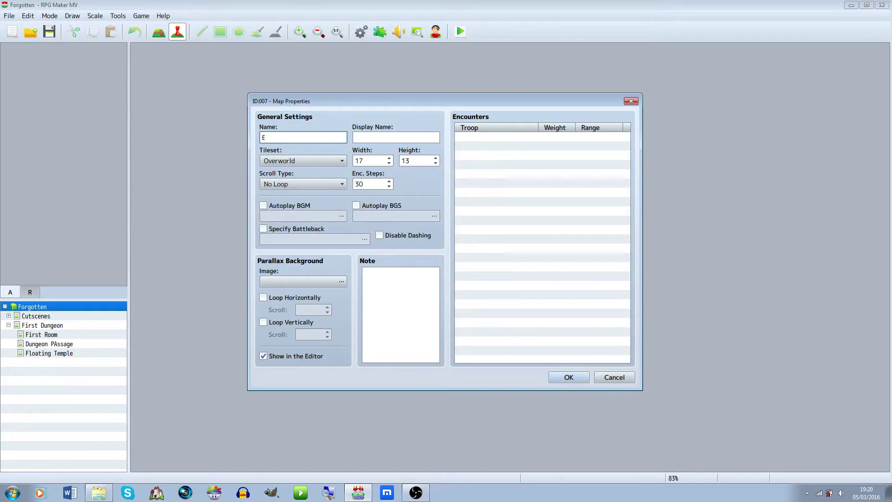
pyautogui.press('Return')
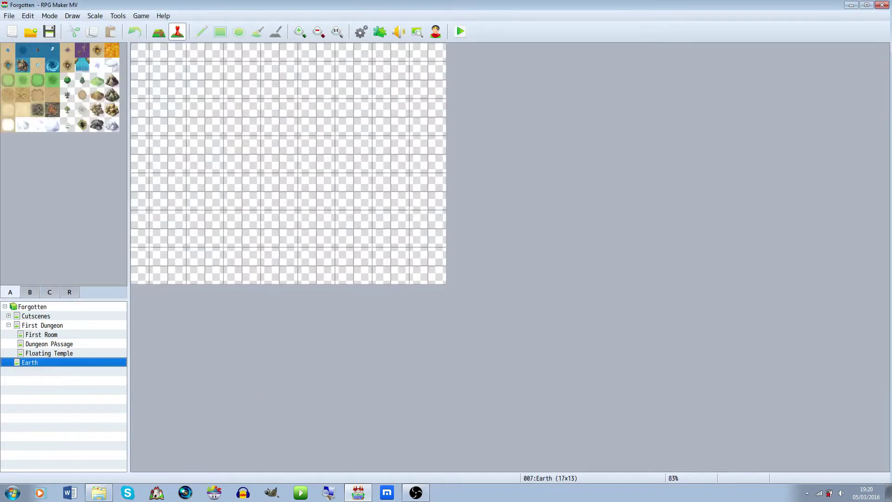
# Create a child map named "Wake up zone" under Earth.
pyautogui.rightClick(47, 362)
pyautogui.click(65, 380)
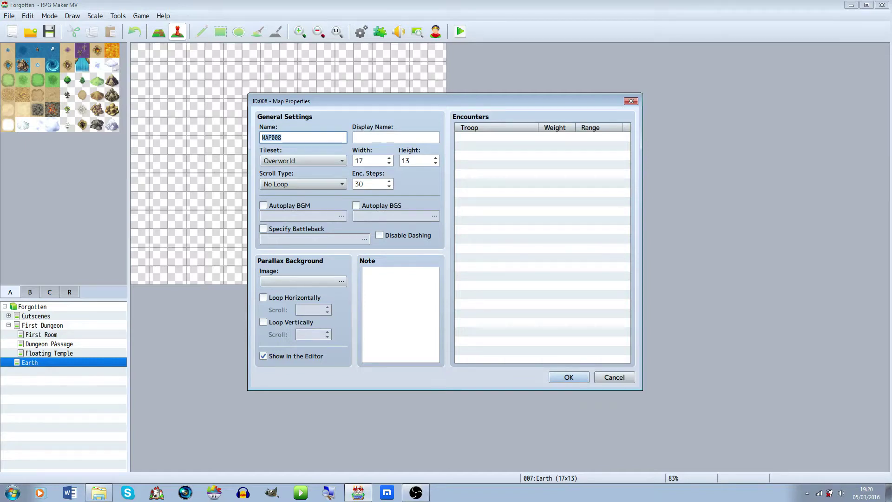
pyautogui.write('Wake up zone')
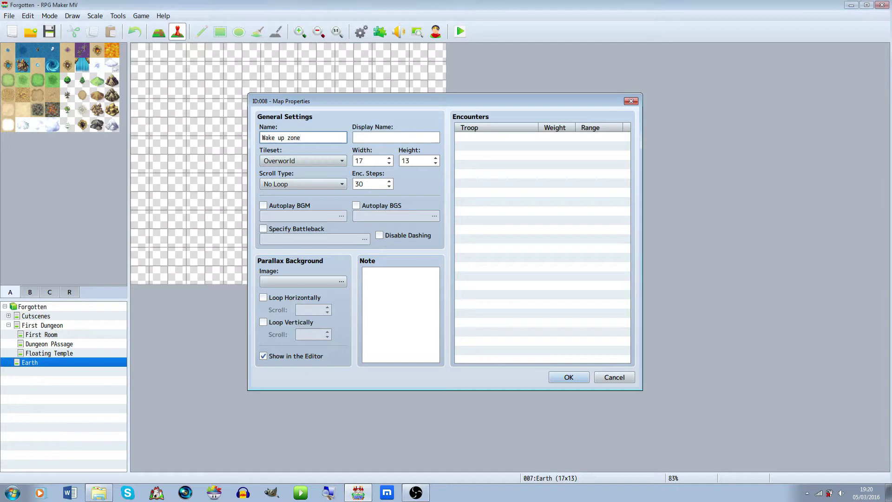
pyautogui.press('Return')
# Set the Wake up zone map's tileset to Outside, its width to 22 and its height to 15.
pyautogui.press('space')
pyautogui.press('Tab')
pyautogui.hotkey('alt', 'Down')
pyautogui.press('Down')
pyautogui.press('Down')
pyautogui.press('Down')
pyautogui.press('Up')
pyautogui.press('Up')
pyautogui.press('Return')
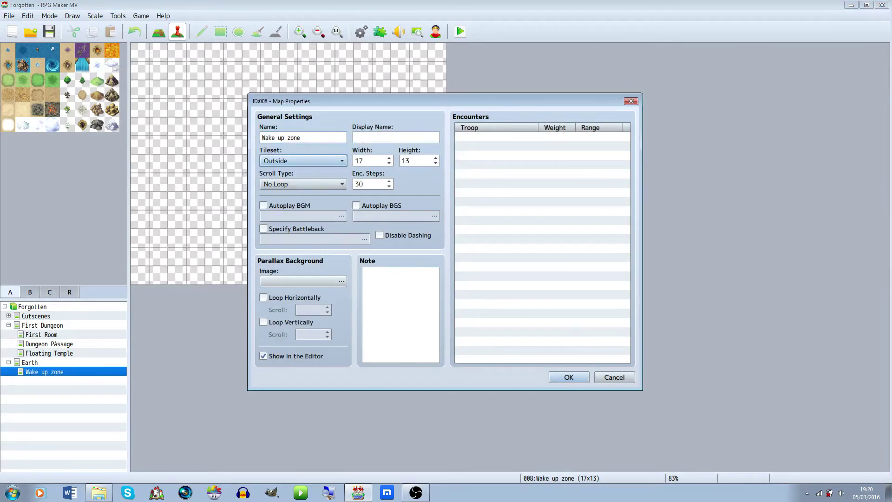
pyautogui.press('Tab')
pyautogui.write('19')
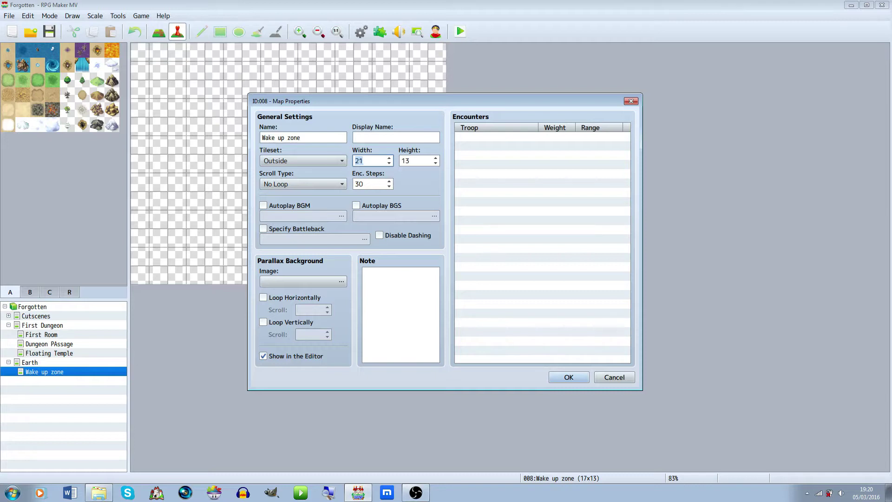
pyautogui.press('Tab')
pyautogui.write('15')
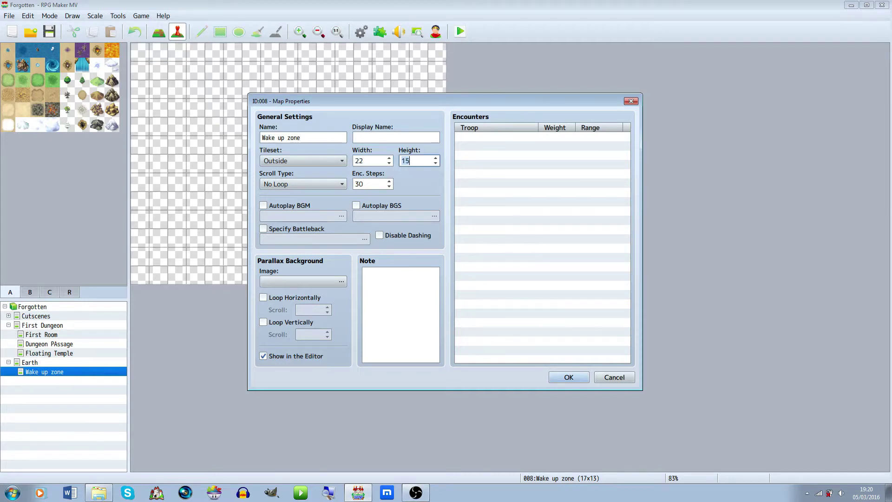
pyautogui.press('Return')
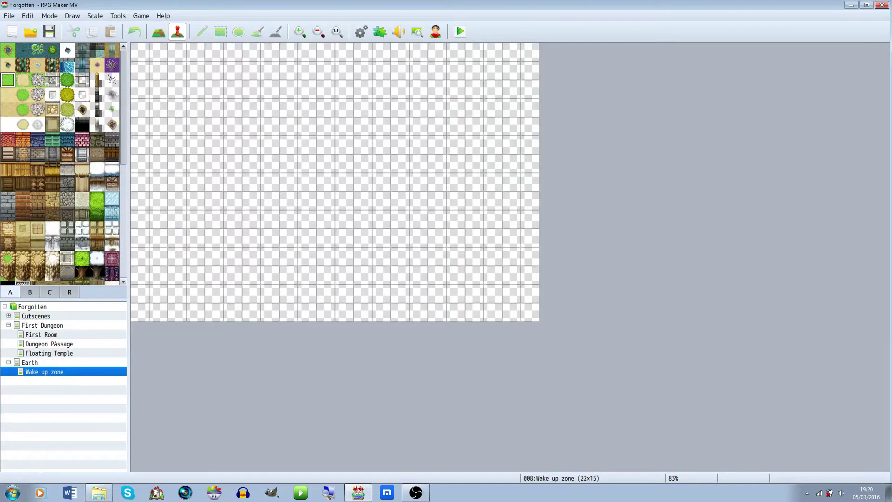
# Flood-fill the map with meadow grass and paint an irregular Forest A border along its upper and left edges.
pyautogui.click(257, 31)
pyautogui.click(251, 106)
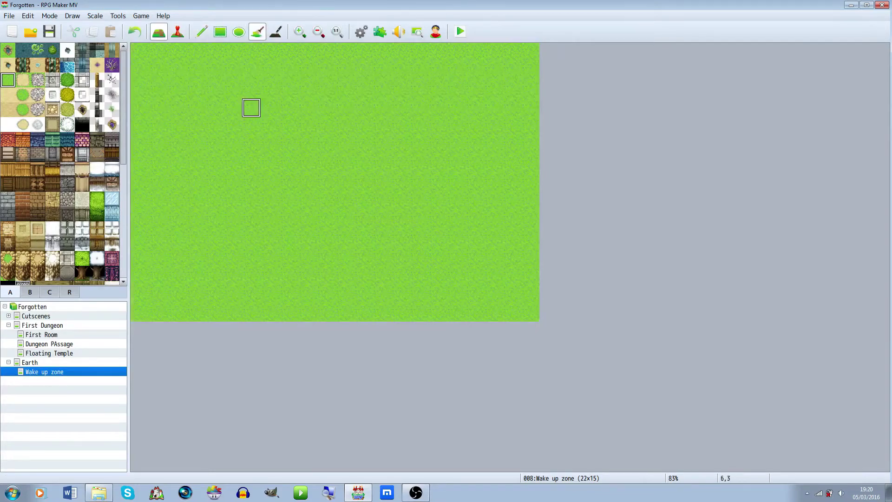
pyautogui.click(81, 258)
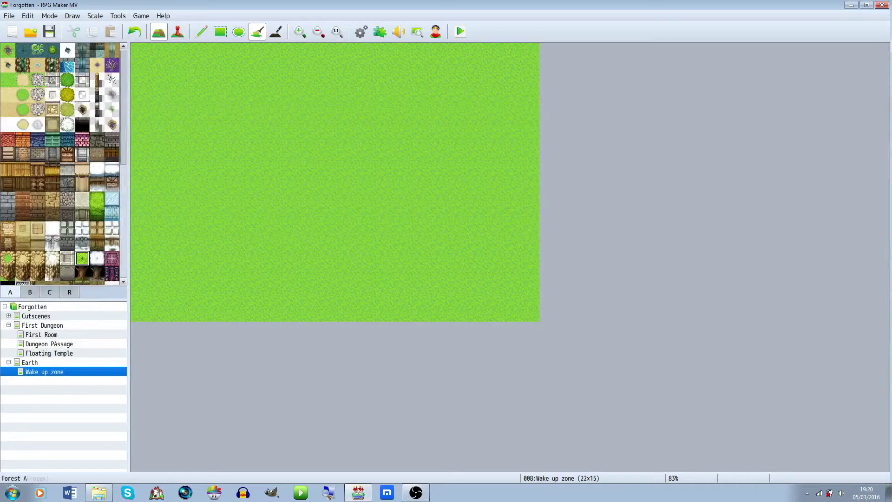
pyautogui.click(201, 31)
pyautogui.click(409, 51)
pyautogui.moveTo(381, 71)
pyautogui.mouseDown()
pyautogui.moveTo(158, 88)
pyautogui.moveTo(139, 70)
pyautogui.mouseUp()
pyautogui.click(220, 31)
pyautogui.moveTo(195, 69)
pyautogui.mouseDown()
pyautogui.moveTo(139, 125)
pyautogui.moveTo(139, 182)
pyautogui.moveTo(142, 202)
pyautogui.moveTo(213, 237)
pyautogui.moveTo(179, 238)
pyautogui.moveTo(195, 313)
pyautogui.mouseUp()
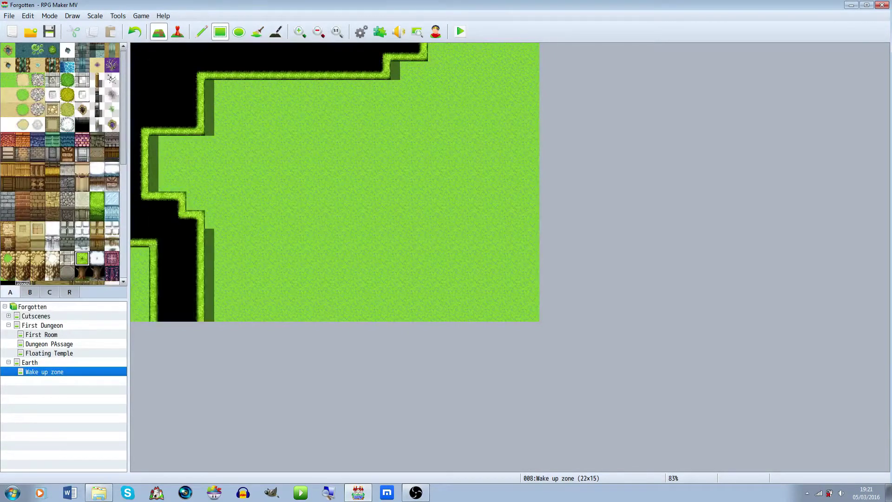
pyautogui.moveTo(140, 246); pyautogui.dragTo(140, 311)
# Paint the Forest A border along the map's lower and right edges, with blocks protruding into the clearing on both sides.
pyautogui.moveTo(195, 292); pyautogui.dragTo(456, 275)
pyautogui.moveTo(530, 256); pyautogui.dragTo(529, 107)
pyautogui.moveTo(493, 52); pyautogui.dragTo(529, 70)
pyautogui.click(530, 89)
pyautogui.moveTo(530, 145); pyautogui.dragTo(493, 182)
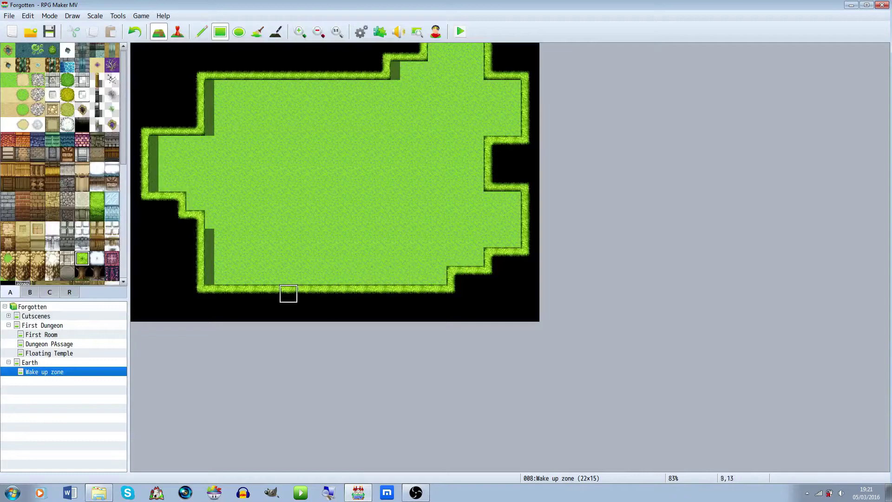
pyautogui.moveTo(289, 293); pyautogui.dragTo(363, 257)
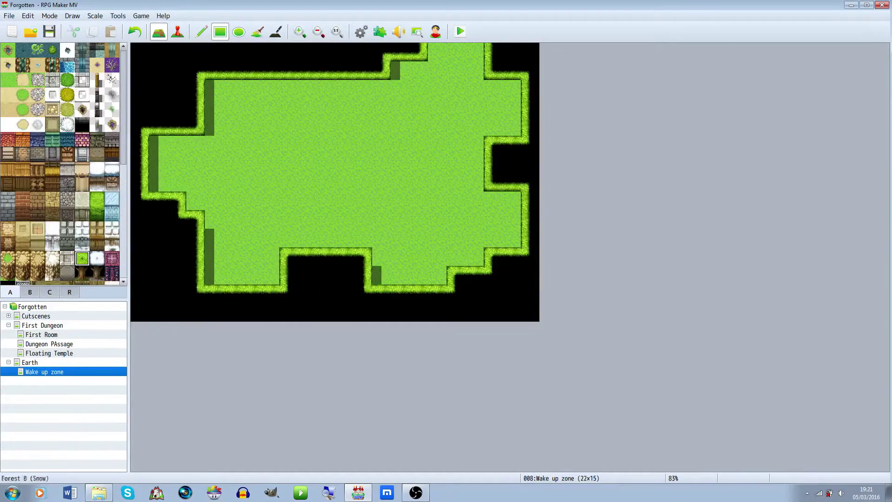
# Paint two-tile-high tree trunk walls beneath the upper forest edge, west of the northern opening.
pyautogui.click(67, 273)
pyautogui.moveTo(214, 89)
pyautogui.mouseDown()
pyautogui.moveTo(307, 108)
pyautogui.moveTo(381, 107)
pyautogui.mouseUp()
pyautogui.click(400, 70)
pyautogui.moveTo(400, 71); pyautogui.dragTo(418, 89)
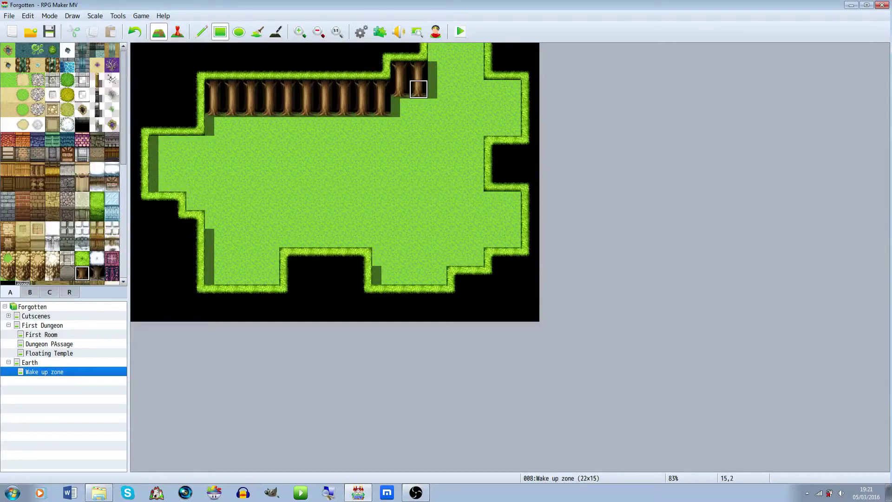
# Narrow the northern opening to two tiles and add tree trunk walls east of it, in the eastern alcove and in the western alcove.
pyautogui.moveTo(493, 89); pyautogui.dragTo(512, 107)
pyautogui.rightClick(493, 52)
pyautogui.moveTo(475, 52); pyautogui.dragTo(475, 70)
pyautogui.moveTo(493, 89); pyautogui.dragTo(493, 108, button='right')
pyautogui.click(475, 89)
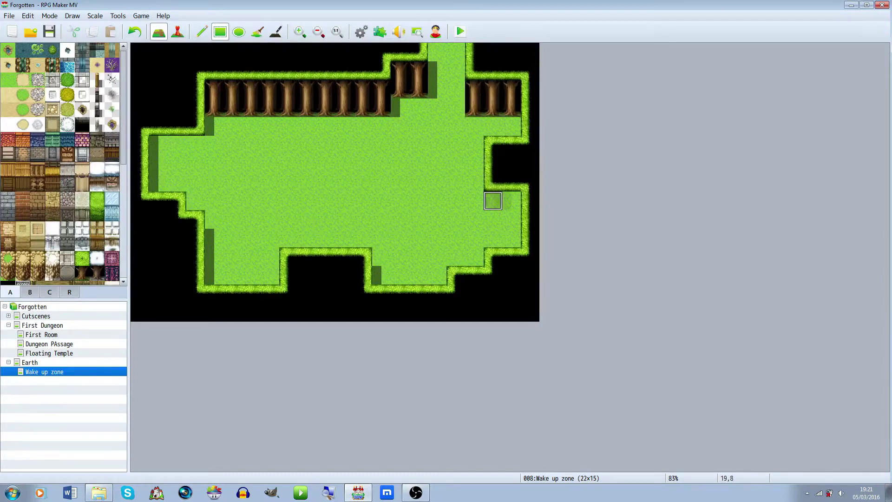
pyautogui.moveTo(493, 200); pyautogui.dragTo(512, 200)
pyautogui.moveTo(176, 145)
pyautogui.mouseDown()
pyautogui.moveTo(195, 145)
pyautogui.moveTo(196, 163)
pyautogui.mouseUp()
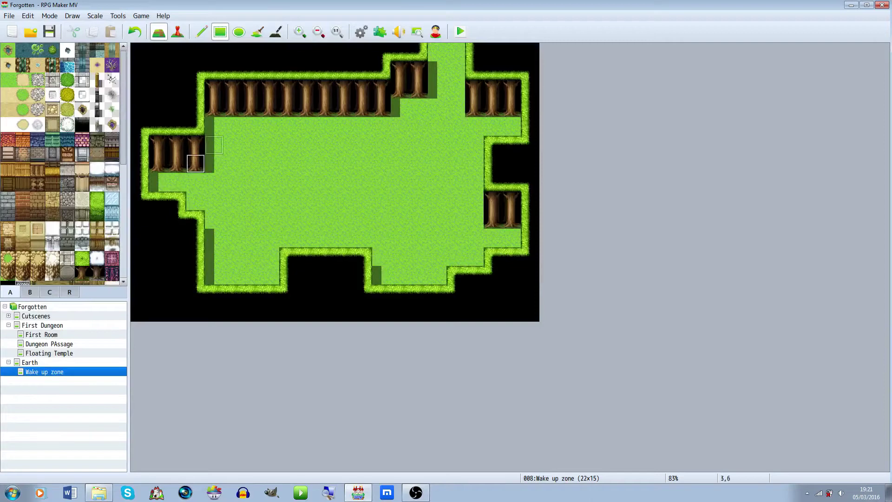
# Scatter eight full large trees across the clearing and in front of the trunk walls.
pyautogui.scroll(-5, 53, 267)
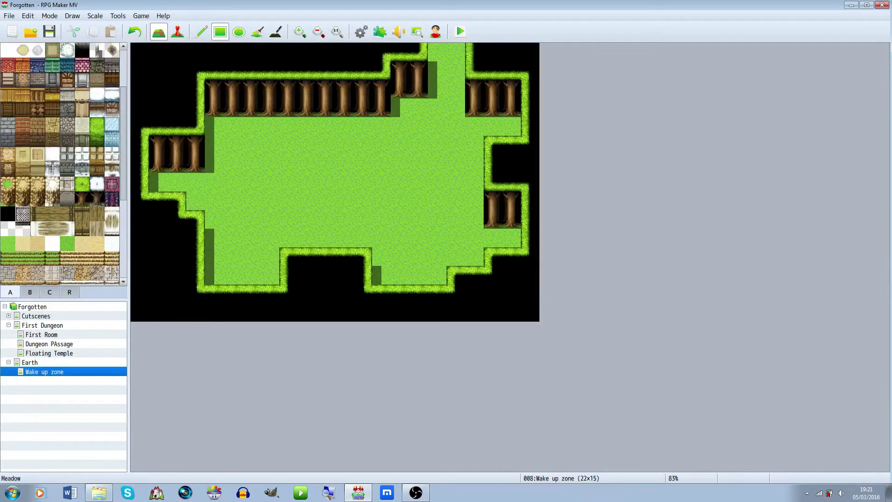
pyautogui.click(30, 292)
pyautogui.moveTo(8, 258); pyautogui.dragTo(22, 273)
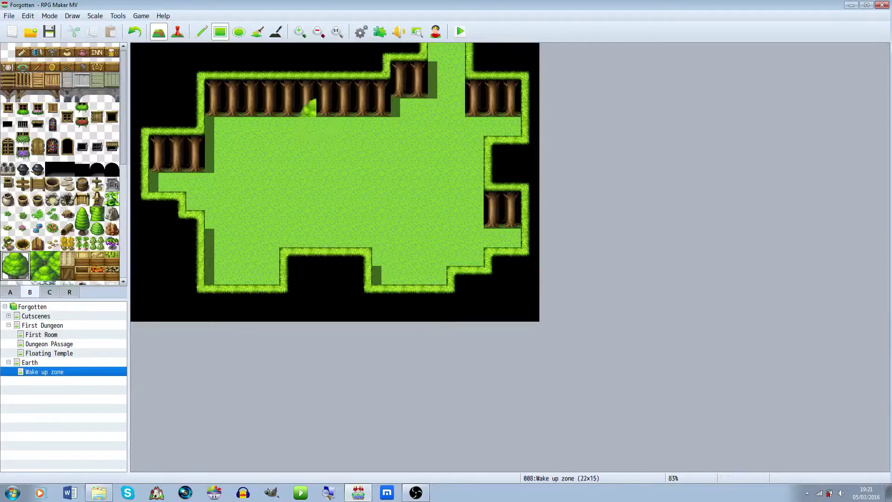
pyautogui.click(308, 108)
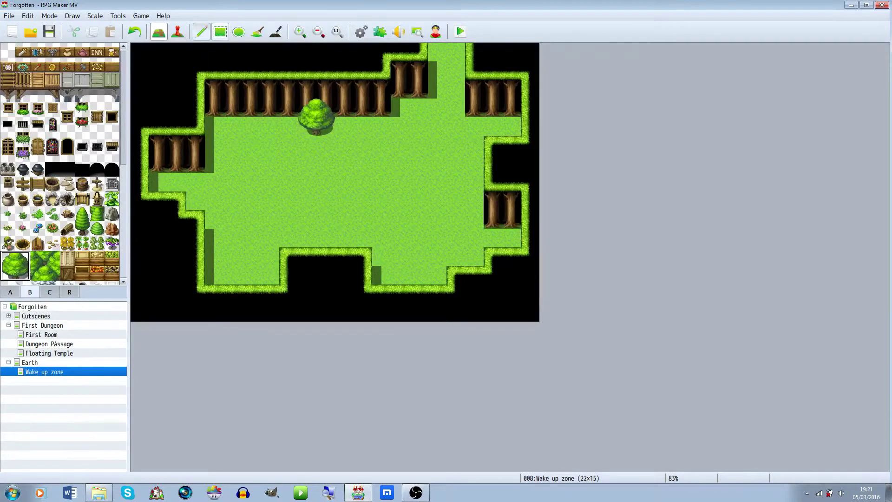
pyautogui.click(214, 144)
pyautogui.click(437, 144)
pyautogui.click(344, 164)
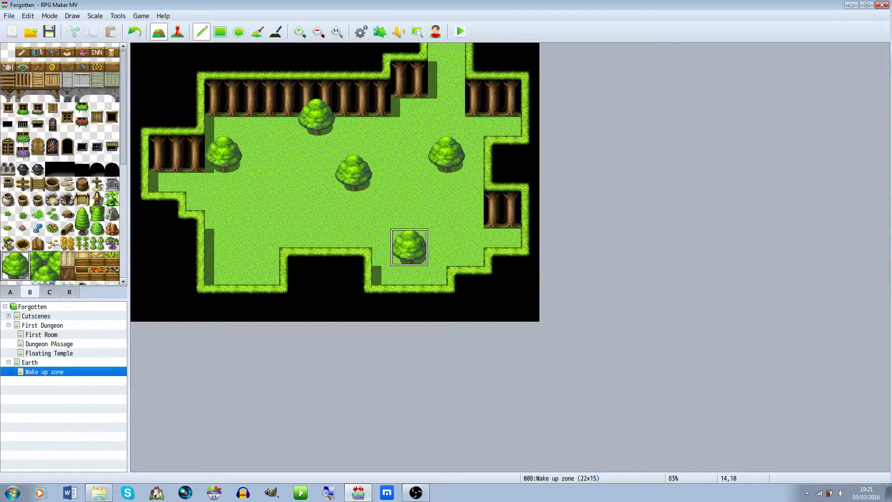
pyautogui.click(400, 237)
pyautogui.click(289, 200)
pyautogui.click(233, 256)
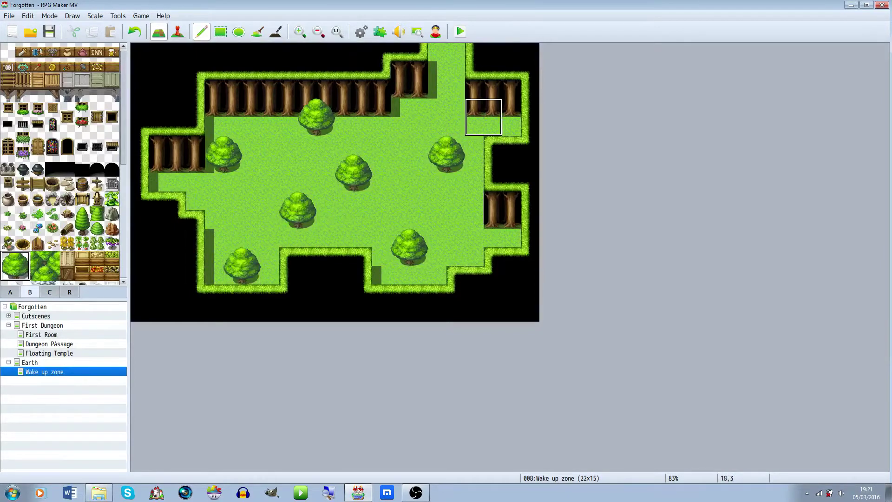
pyautogui.click(474, 108)
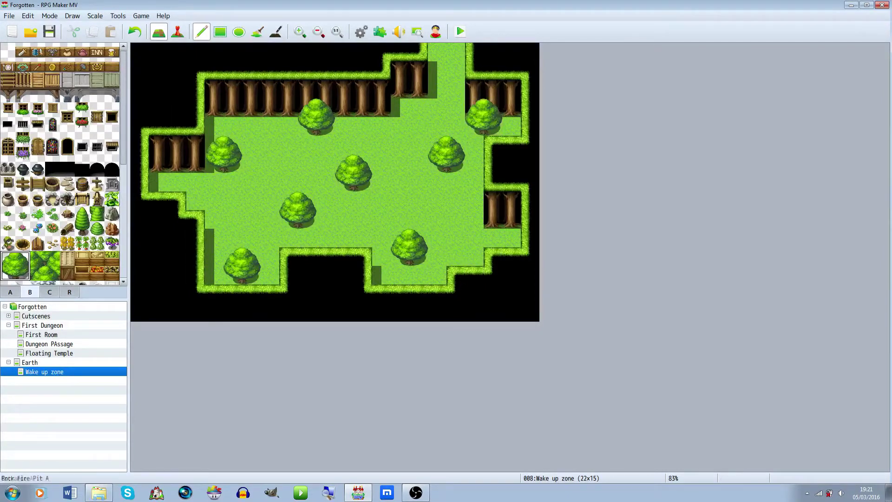
# Place only the top half of a large tree against the southeastern forest edge, then reselect the full large tree.
pyautogui.moveTo(8, 259); pyautogui.dragTo(22, 273)
pyautogui.click(8, 259)
pyautogui.click(456, 256)
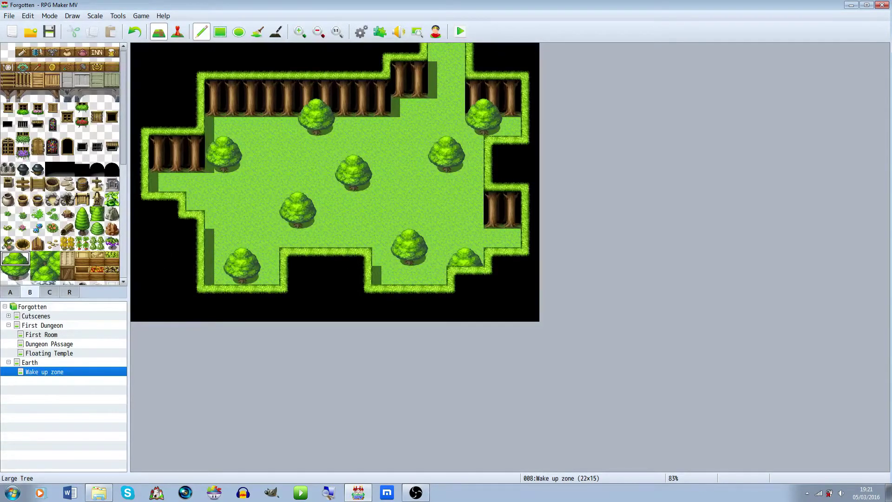
pyautogui.moveTo(8, 258); pyautogui.dragTo(22, 274)
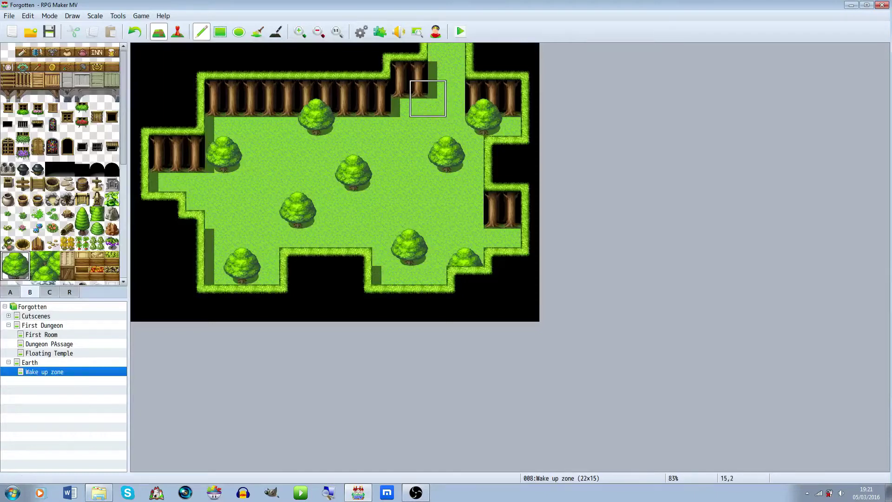
# Place a full large tree in front of the trunk wall just west of the northern opening, correcting its position one tile west.
pyautogui.click(418, 89)
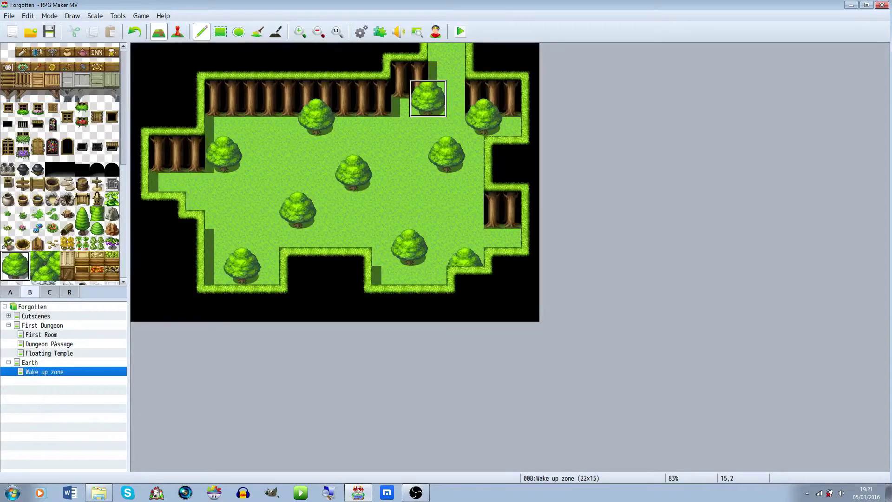
pyautogui.hotkey('ctrl', 'z')
pyautogui.click(400, 89)
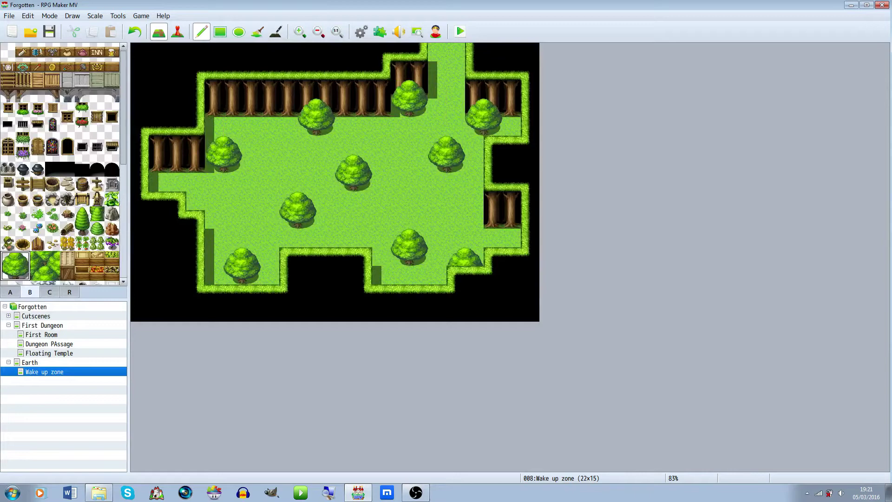
# Scatter seven narrow conifer trees across the clearing, including one in front of the southeastern trunk wall.
pyautogui.moveTo(81, 215); pyautogui.dragTo(82, 229)
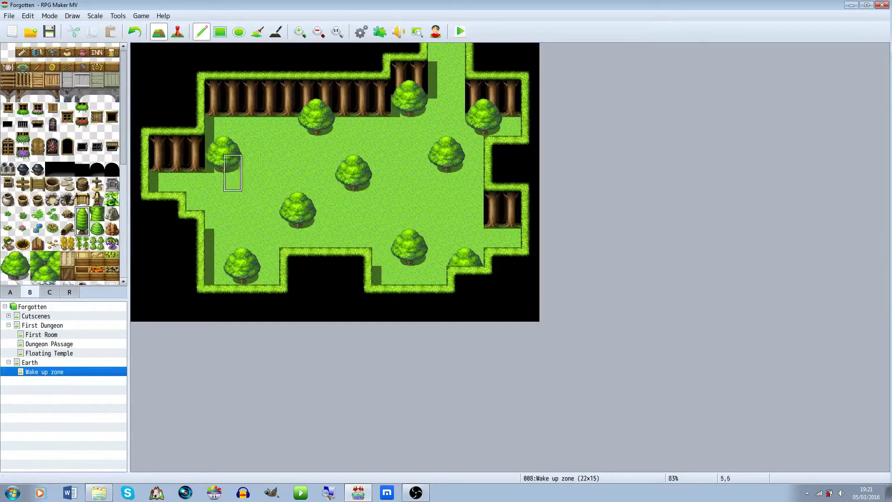
pyautogui.click(288, 145)
pyautogui.click(251, 107)
pyautogui.click(251, 200)
pyautogui.click(381, 201)
pyautogui.click(400, 145)
pyautogui.click(455, 201)
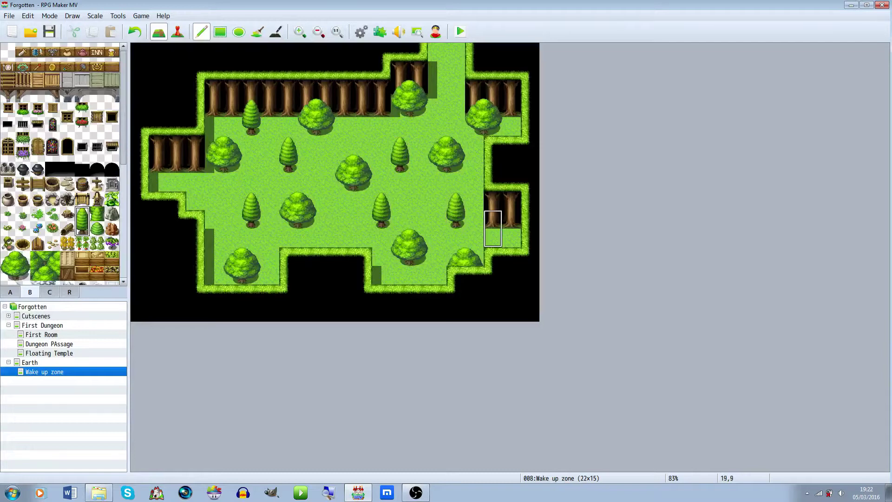
pyautogui.click(493, 219)
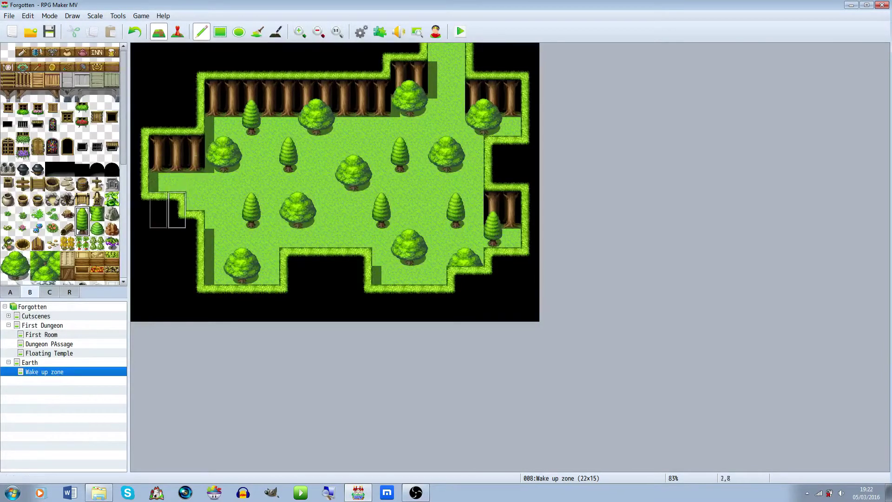
# Scatter eight blue flower tiles across the grass between the trees.
pyautogui.rightClick(158, 183)
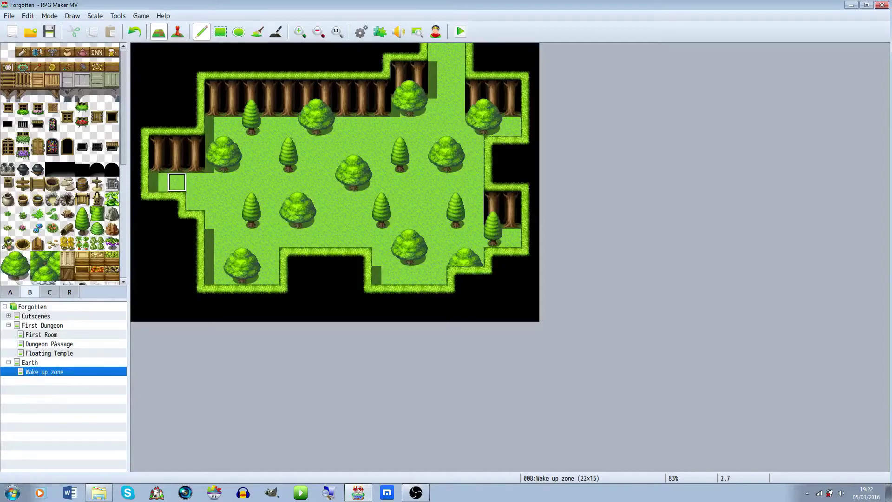
pyautogui.click(251, 182)
pyautogui.click(214, 200)
pyautogui.click(325, 181)
pyautogui.click(344, 219)
pyautogui.click(381, 145)
pyautogui.click(419, 200)
pyautogui.click(437, 238)
pyautogui.click(437, 126)
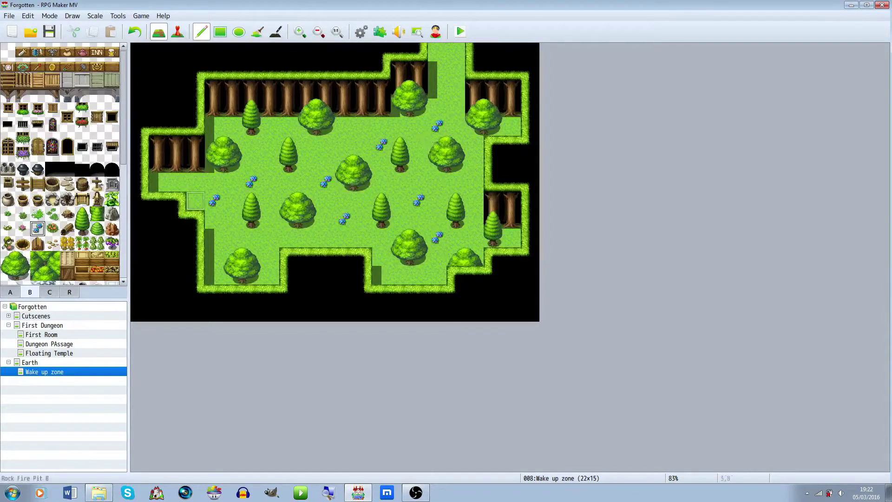
# Scatter seven light green grass tufts across the clearing.
pyautogui.click(37, 213)
pyautogui.click(269, 145)
pyautogui.click(325, 145)
pyautogui.click(344, 239)
pyautogui.click(288, 238)
pyautogui.click(400, 183)
pyautogui.click(363, 127)
pyautogui.click(474, 182)
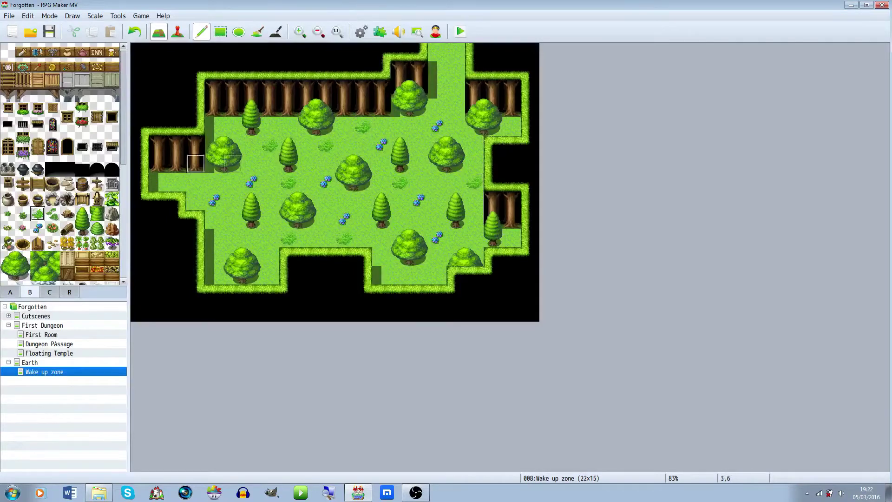
# Add small dark leafy plants around the clearing and one inside the northern opening.
pyautogui.click(23, 213)
pyautogui.click(232, 238)
pyautogui.click(418, 127)
pyautogui.click(437, 127)
pyautogui.click(456, 91)
pyautogui.click(419, 185)
pyautogui.hotkey('ctrl', 'z')
# Place a large grey rock beneath the northwestern conifer and another in the southeastern alcove.
pyautogui.scroll(-3, 60, 163)
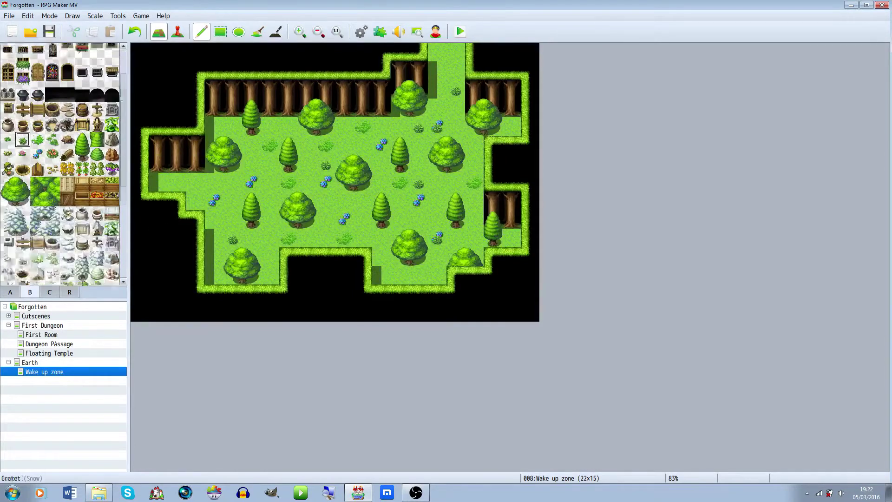
pyautogui.click(112, 129)
pyautogui.click(251, 145)
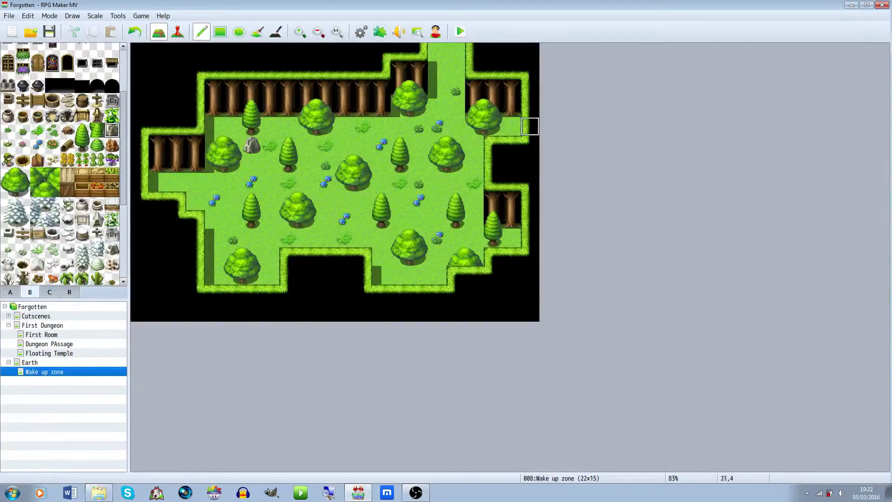
pyautogui.click(512, 238)
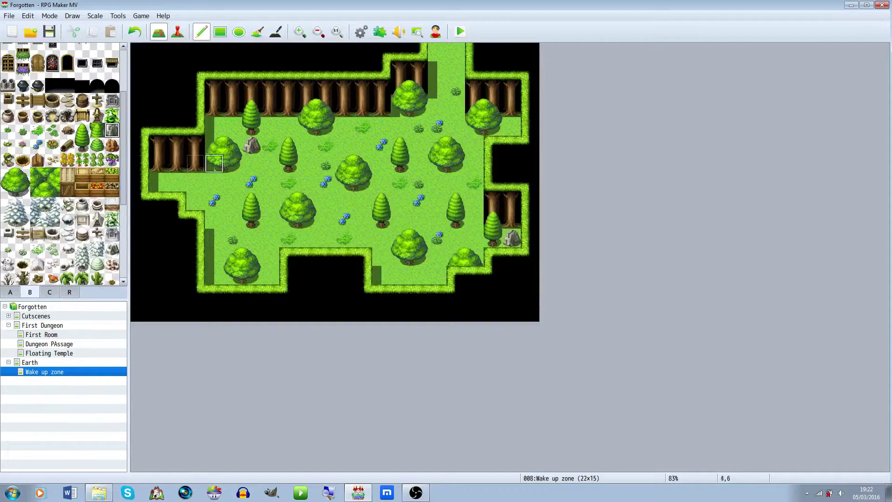
# Place rubble stone piles near the upper edge, in the lower middle of the clearing and in the northeastern alcove.
pyautogui.scroll(-5, 47, 186)
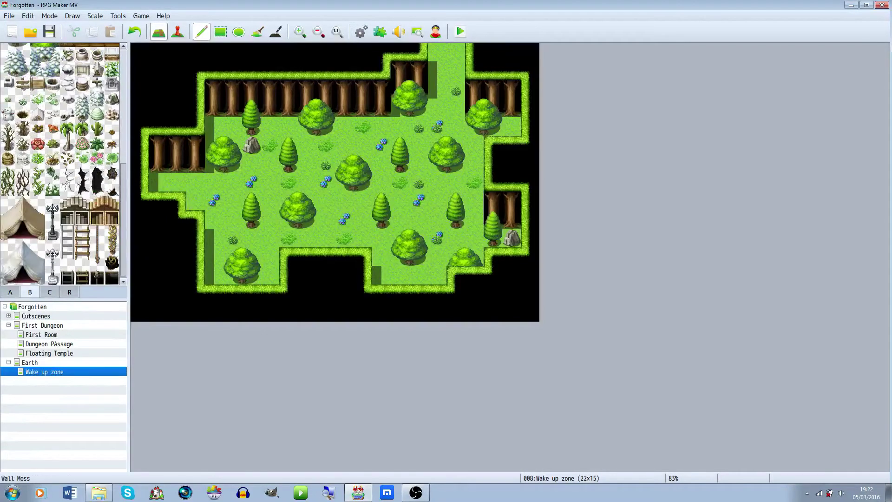
pyautogui.click(82, 153)
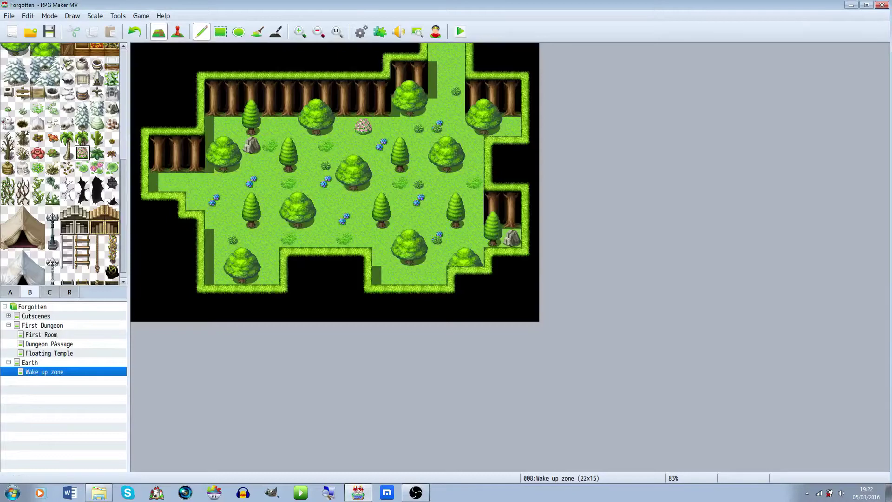
pyautogui.click(345, 218)
pyautogui.click(251, 181)
pyautogui.hotkey('ctrl', 'z')
pyautogui.click(511, 127)
# Open the fall event at the end of the Floating Temple's stone path and start a new command after its last one.
pyautogui.click(50, 353)
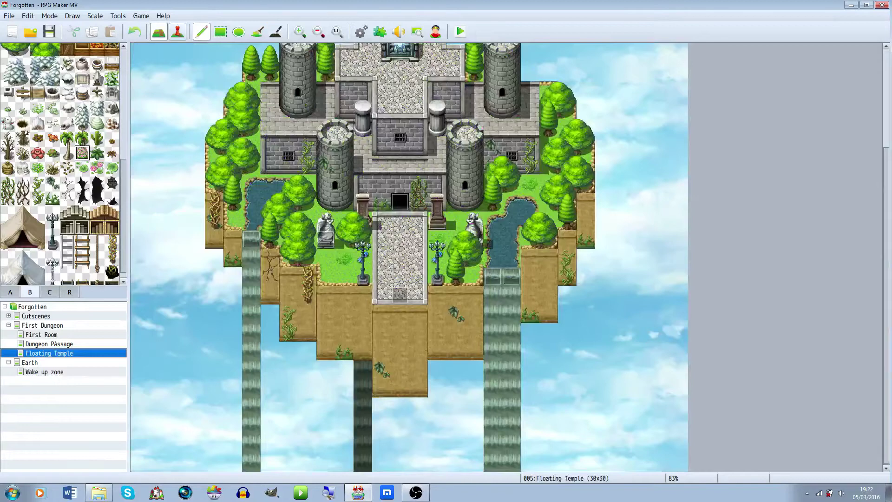
pyautogui.click(177, 32)
pyautogui.rightClick(401, 296)
pyautogui.click(421, 304)
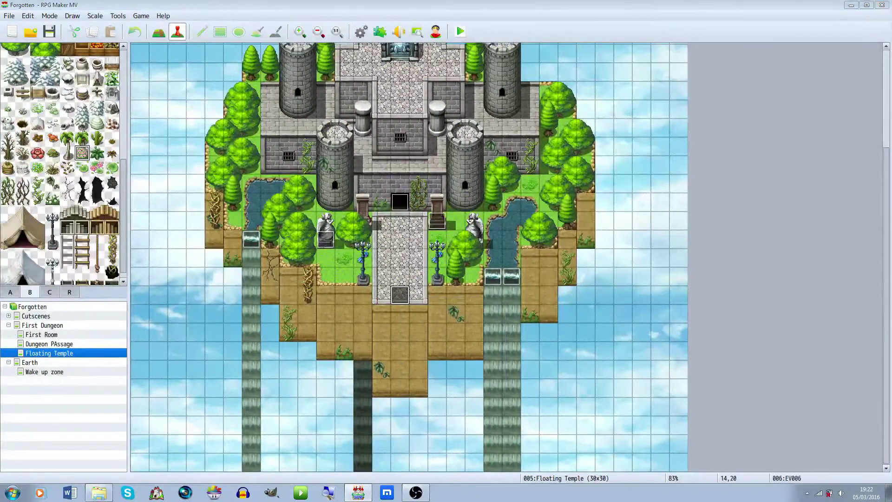
pyautogui.doubleClick(465, 256)
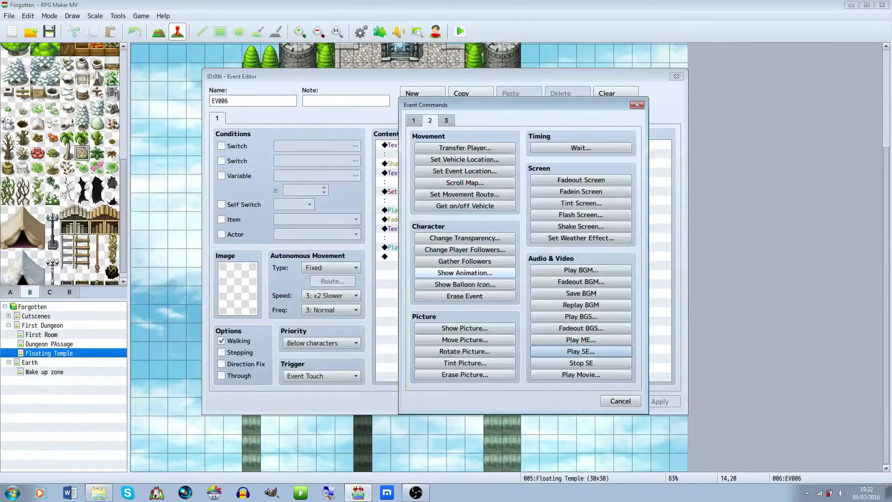
# Add a Transfer Player command to Wake up zone (3,7) with direction Right and a Black fade.
pyautogui.click(464, 148)
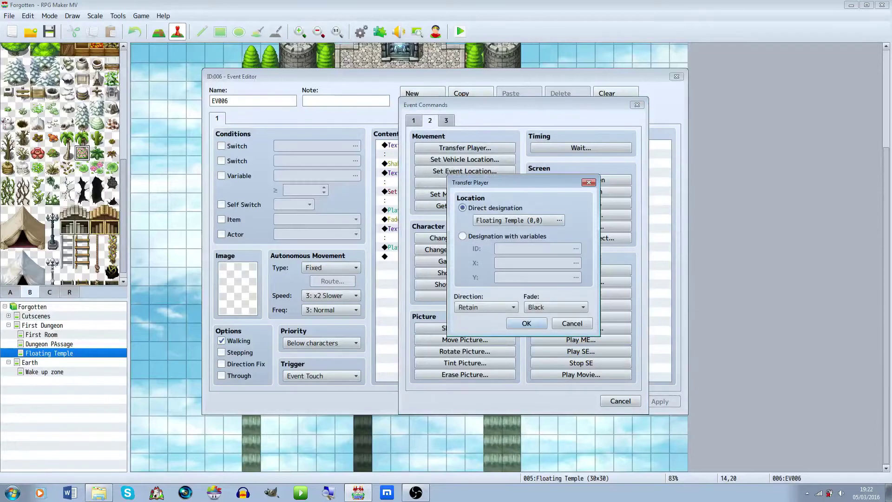
pyautogui.click(515, 220)
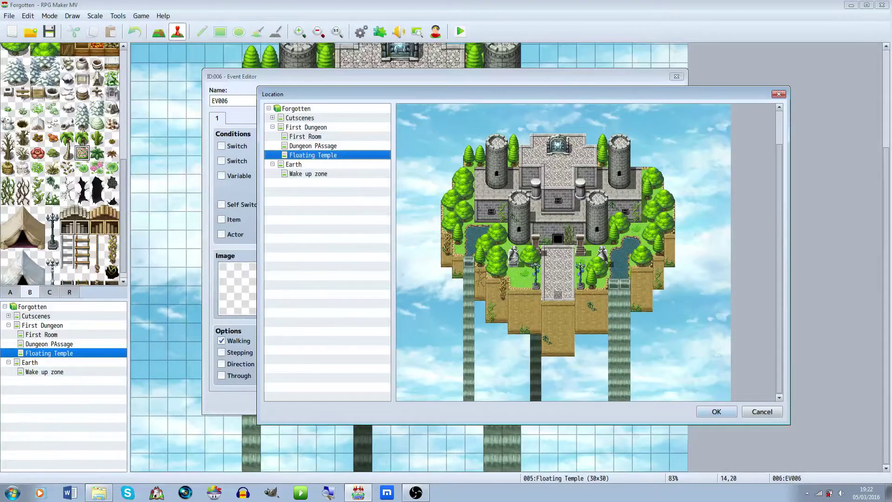
pyautogui.click(308, 174)
pyautogui.click(435, 199)
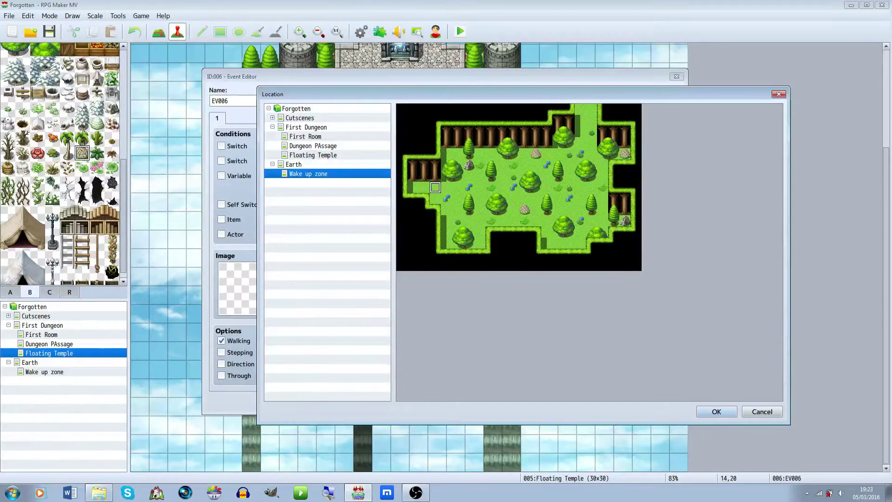
pyautogui.click(717, 412)
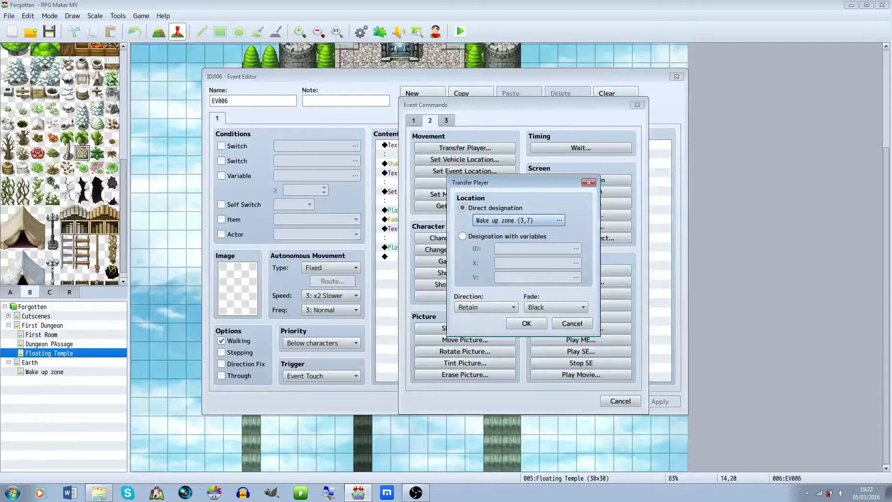
pyautogui.click(486, 307)
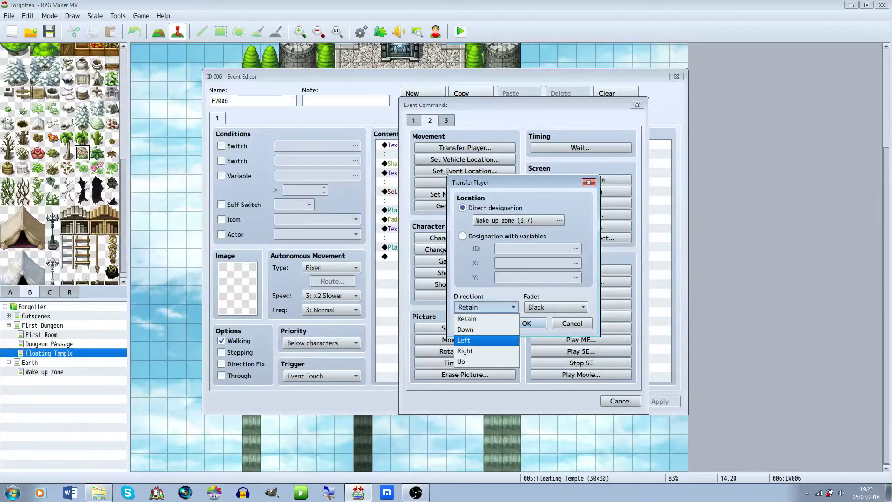
pyautogui.click(464, 351)
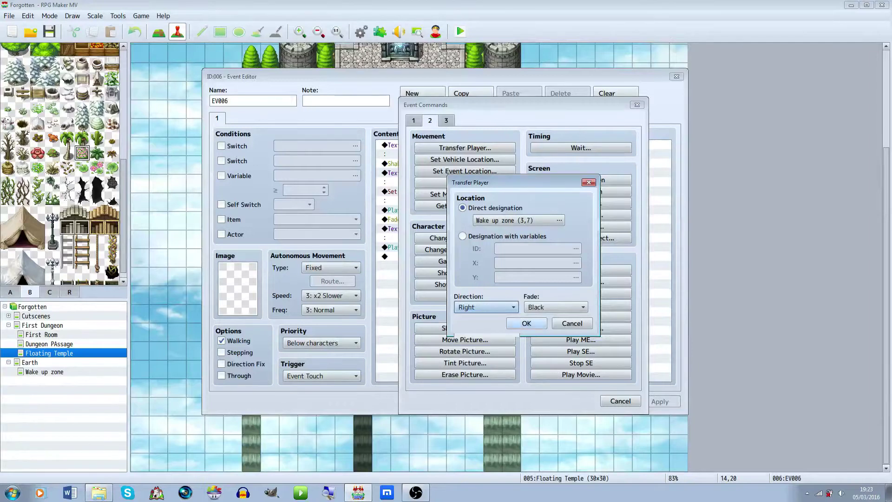
pyautogui.click(555, 307)
pyautogui.click(556, 317)
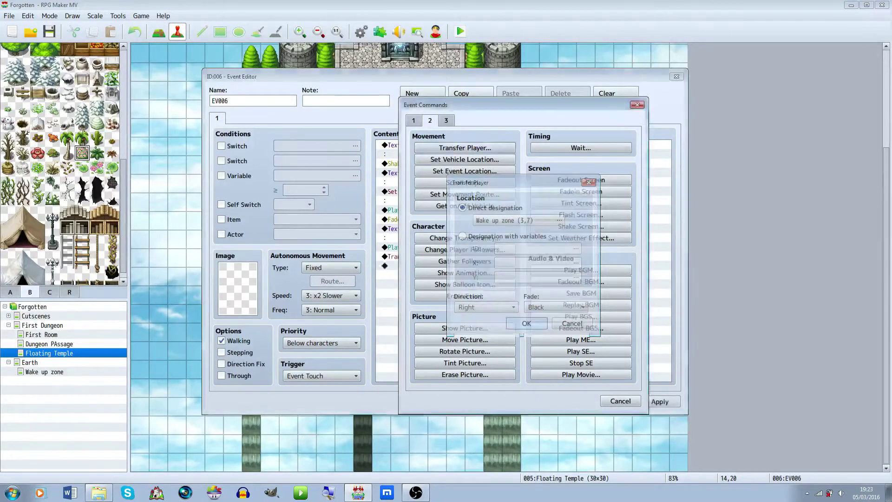
pyautogui.click(526, 323)
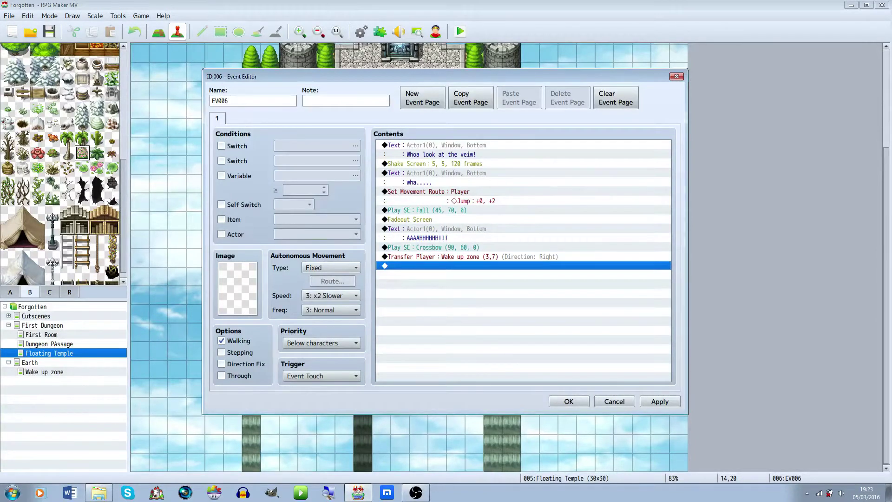
# Check the fall event's command list, save the event and return to the Wake up zone map.
pyautogui.press('Up')
pyautogui.press('Up')
pyautogui.press('Up')
pyautogui.press('Down')
pyautogui.press('Down')
pyautogui.press('Down')
pyautogui.press('Return')
pyautogui.press('Escape')
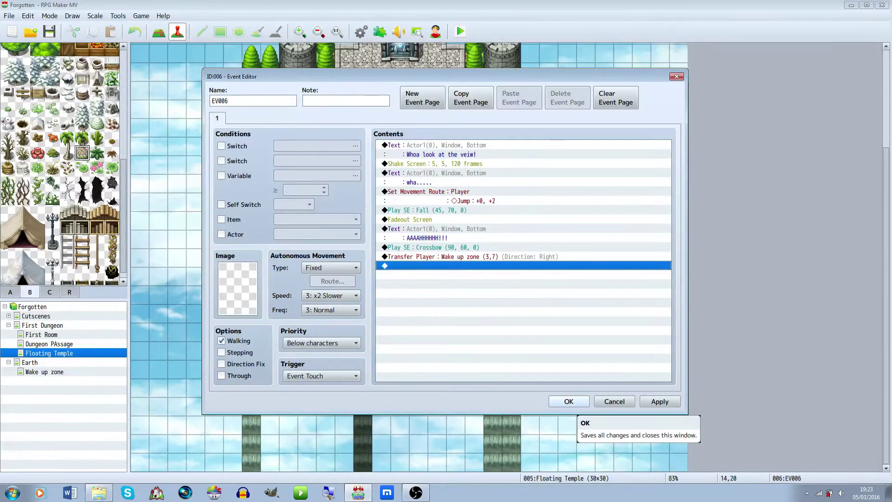
pyautogui.click(570, 403)
pyautogui.click(44, 372)
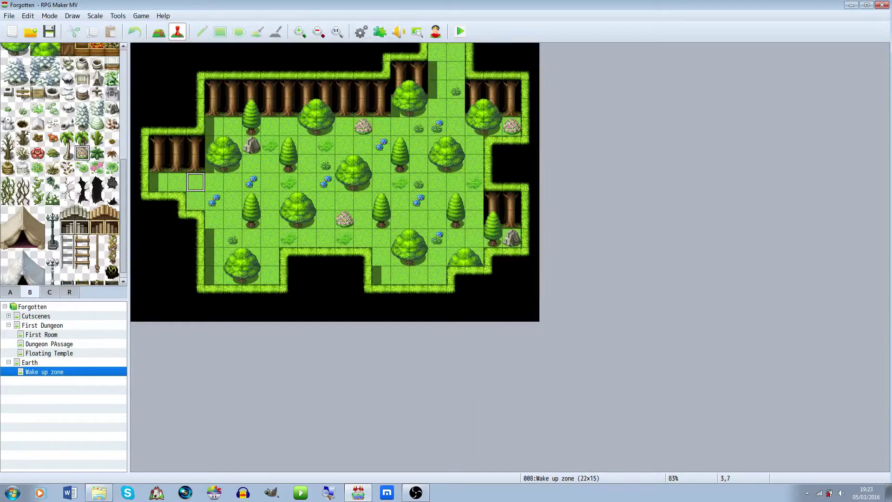
pyautogui.rightClick(214, 182)
pyautogui.moveTo(261, 257)
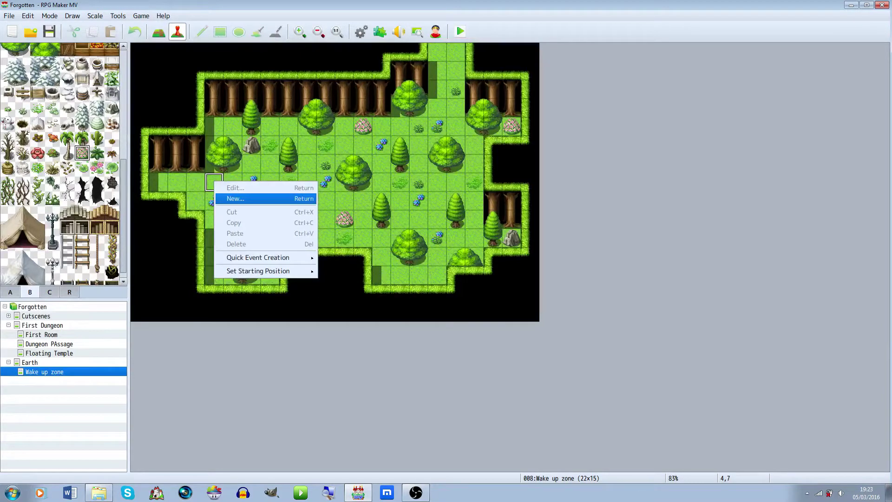
pyautogui.press('Return')
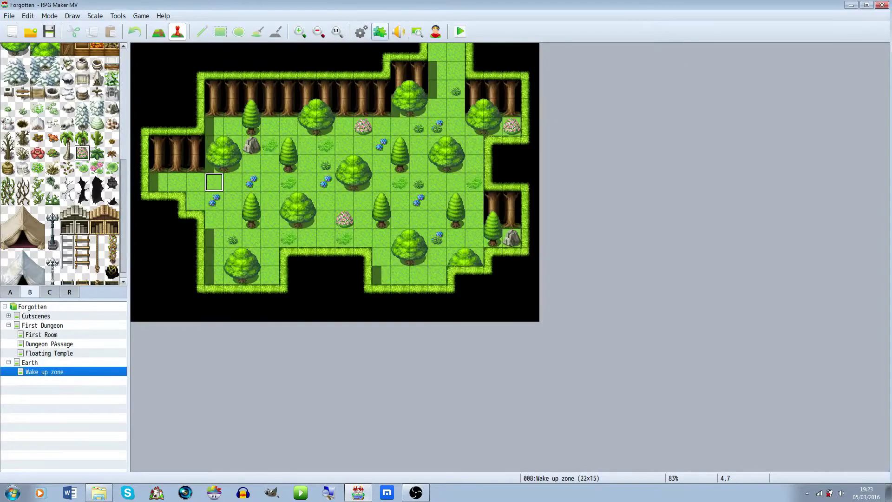
pyautogui.click(380, 32)
pyautogui.click(617, 103)
# Open the database and clear the actor entries 0002, 0003 and 0004.
pyautogui.click(361, 31)
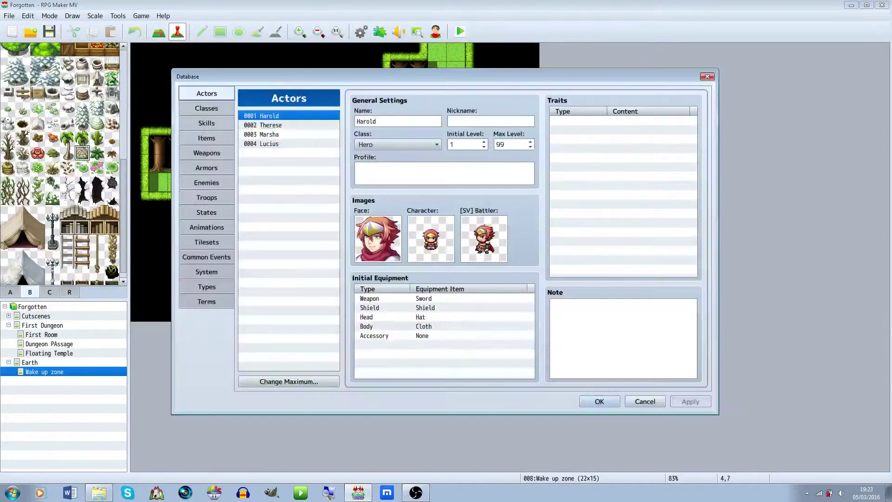
pyautogui.click(269, 125)
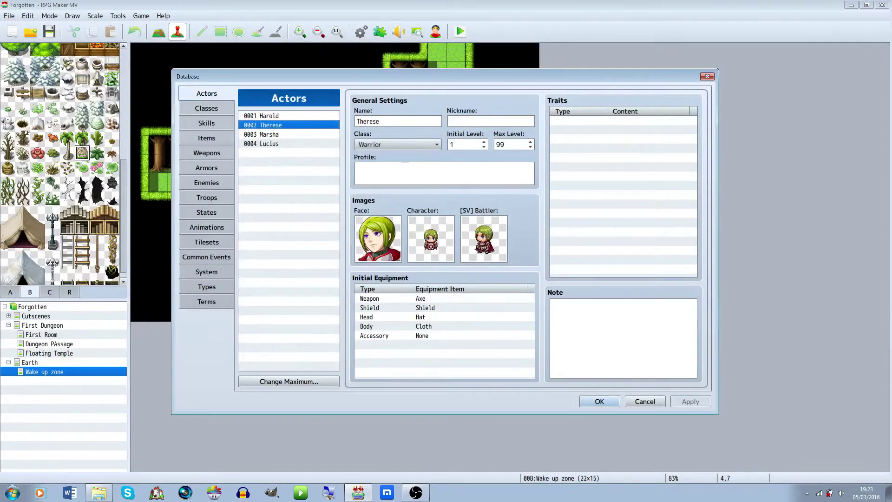
pyautogui.click(397, 145)
pyautogui.press('super+x')
pyautogui.click(397, 145)
pyautogui.click(269, 135)
pyautogui.click(269, 125)
pyautogui.press('Delete')
pyautogui.click(270, 135)
pyautogui.press('Delete')
pyautogui.click(270, 143)
pyautogui.press('Delete')
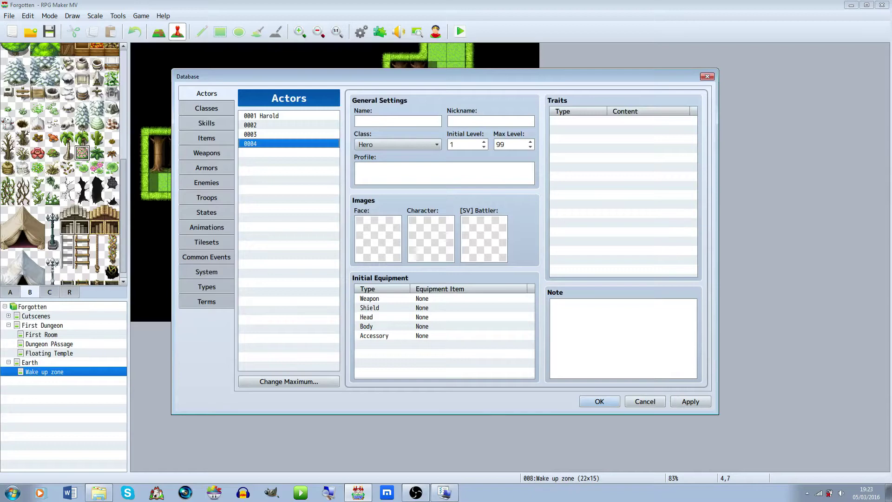
# Set the class of the cleared actor 0002 to Warrior.
pyautogui.click(444, 492)
pyautogui.click(288, 134)
pyautogui.click(288, 124)
pyautogui.click(289, 134)
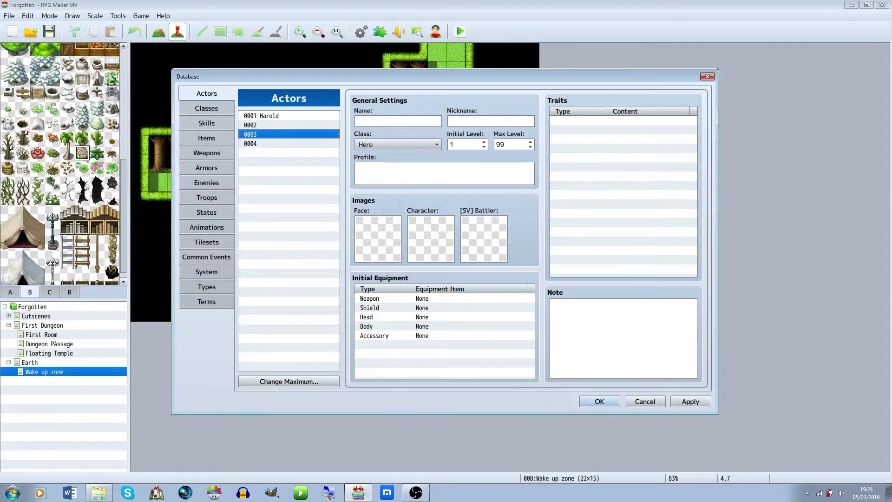
pyautogui.click(288, 125)
pyautogui.click(398, 145)
pyautogui.click(398, 165)
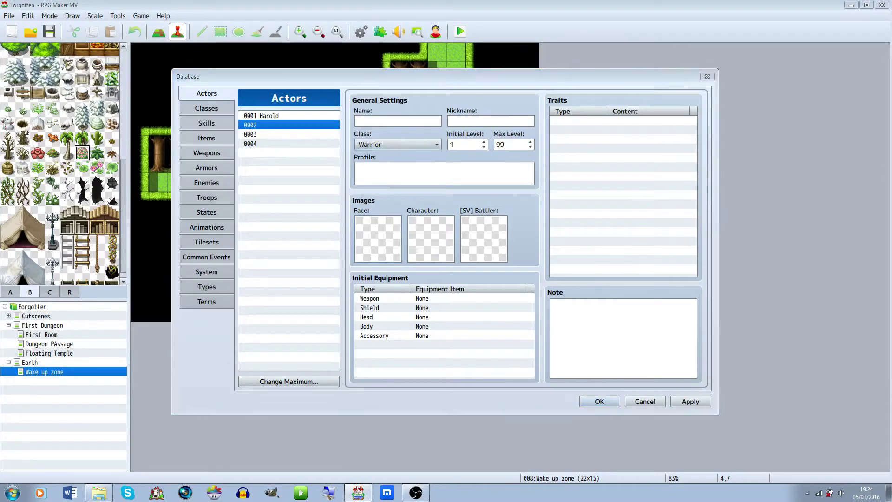
# Give actor 0002 the dark-haired, orange-scarfed face from Actor1 and the matching walking character from Actor1.
pyautogui.doubleClick(378, 239)
pyautogui.click(327, 160)
pyautogui.click(401, 212)
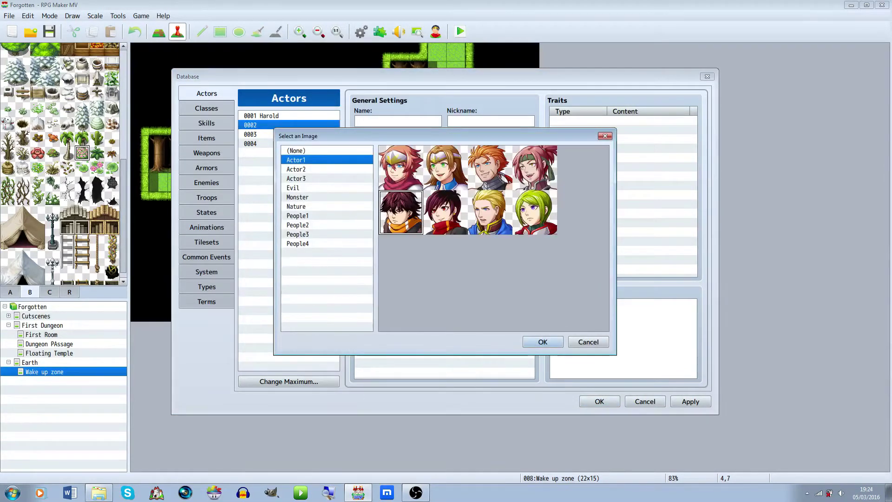
pyautogui.click(543, 342)
pyautogui.doubleClick(431, 239)
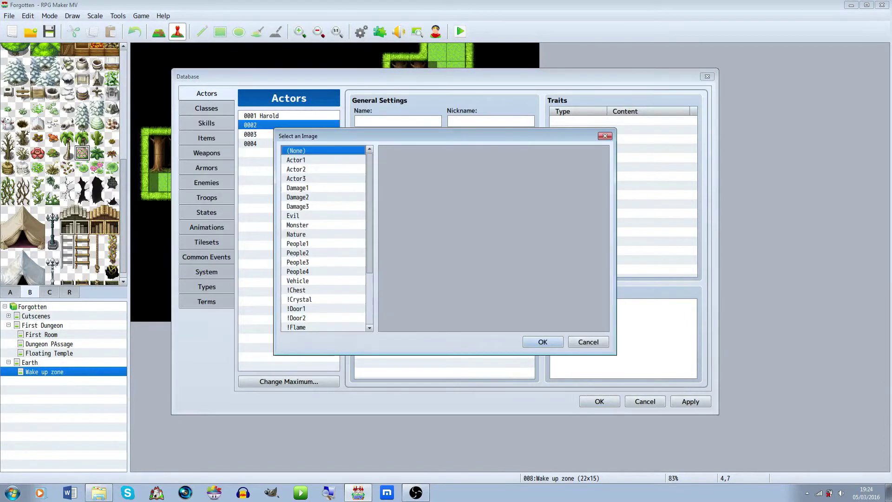
pyautogui.click(297, 160)
pyautogui.click(405, 247)
pyautogui.click(543, 342)
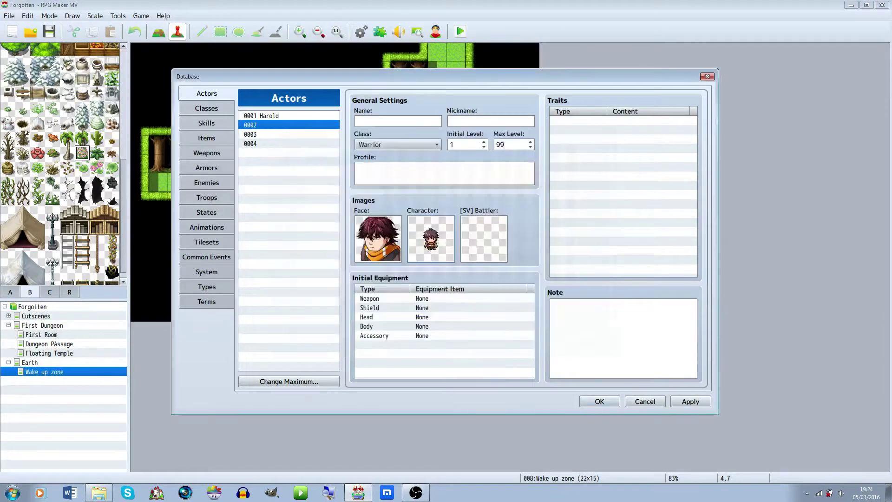
# Set actor 0002's side-view battler to Actor1_5 and name the actor Taron.
pyautogui.doubleClick(484, 239)
pyautogui.click(299, 169)
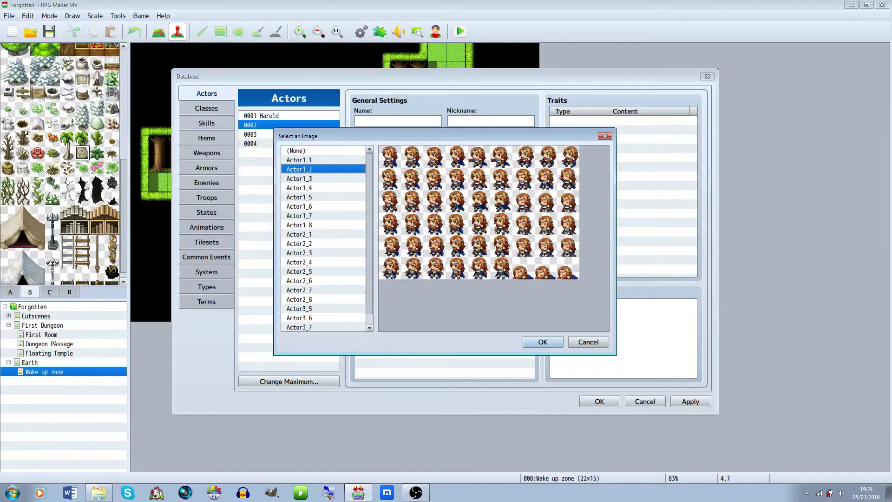
pyautogui.press('Down')
pyautogui.press('Down')
pyautogui.press('Down')
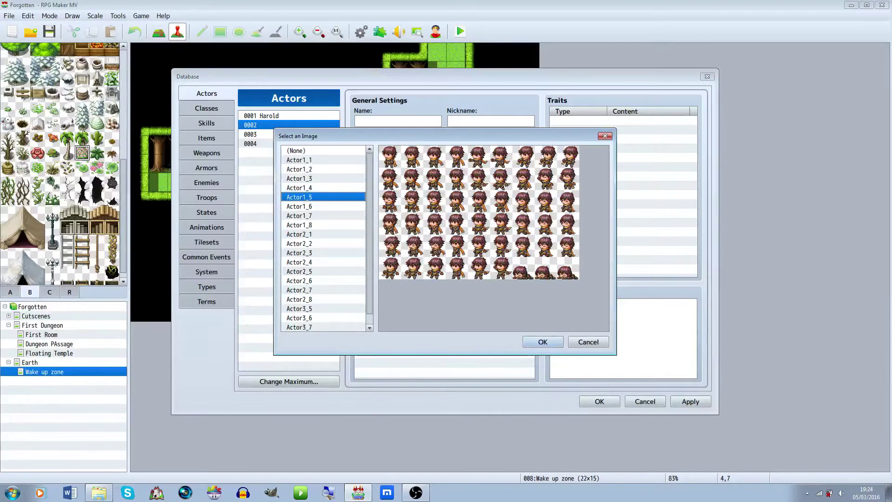
pyautogui.press('Return')
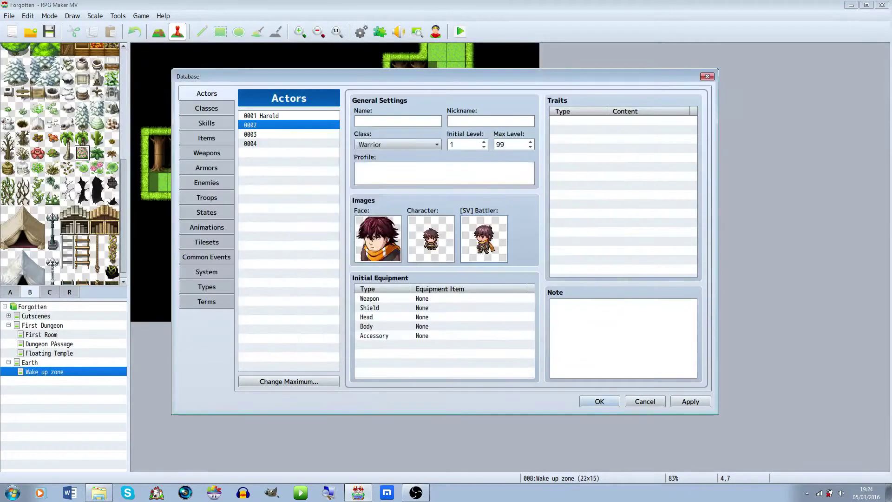
pyautogui.click(399, 121)
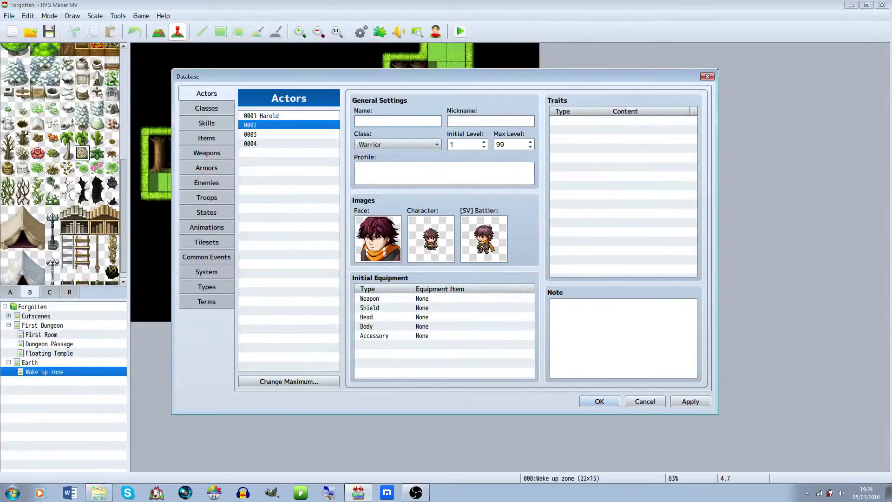
pyautogui.write('Taron')
# Name actor 0003 Reyna and set the class to Priest.
pyautogui.click(260, 135)
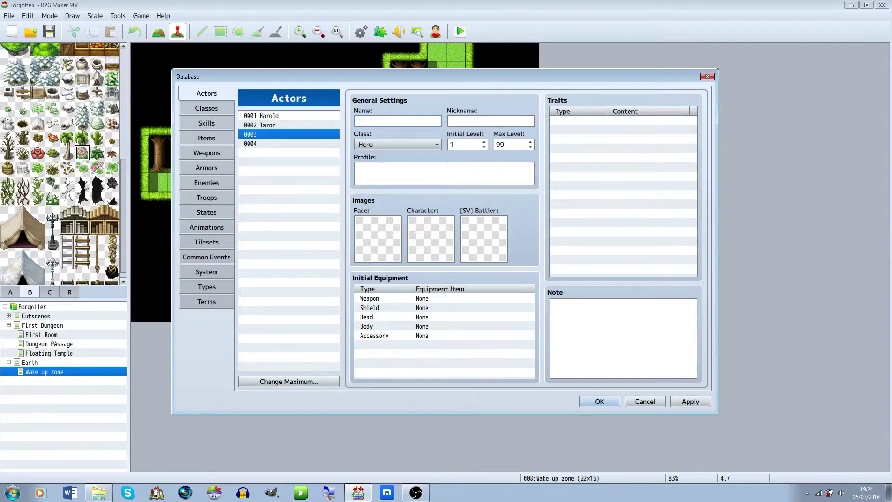
pyautogui.write('Reyna')
pyautogui.press('Tab')
pyautogui.hotkey('alt', 'Down')
pyautogui.press('Down')
pyautogui.press('Down')
pyautogui.press('Down')
pyautogui.press('Return')
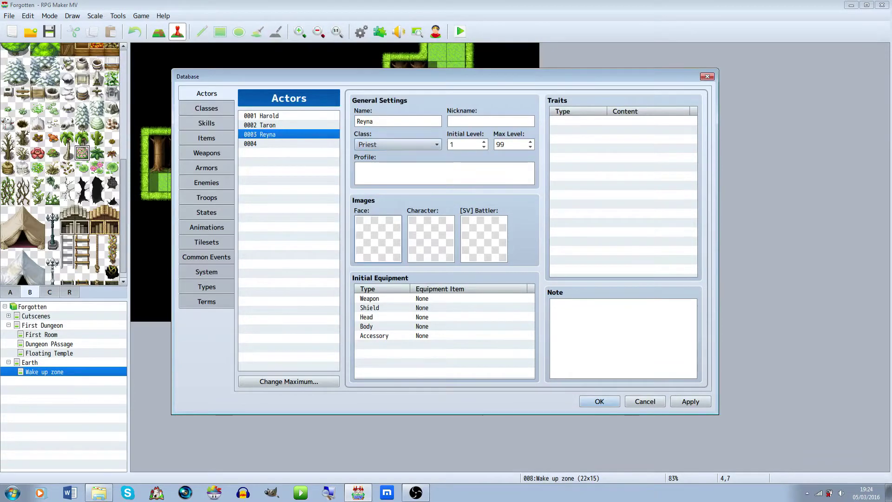
# Give Reyna the dark-haired, red-scarfed face from Actor1 and the matching walking character.
pyautogui.doubleClick(378, 239)
pyautogui.click(296, 170)
pyautogui.click(296, 159)
pyautogui.click(446, 213)
pyautogui.click(543, 341)
pyautogui.doubleClick(432, 239)
pyautogui.click(296, 169)
pyautogui.click(296, 160)
pyautogui.click(454, 246)
pyautogui.click(543, 342)
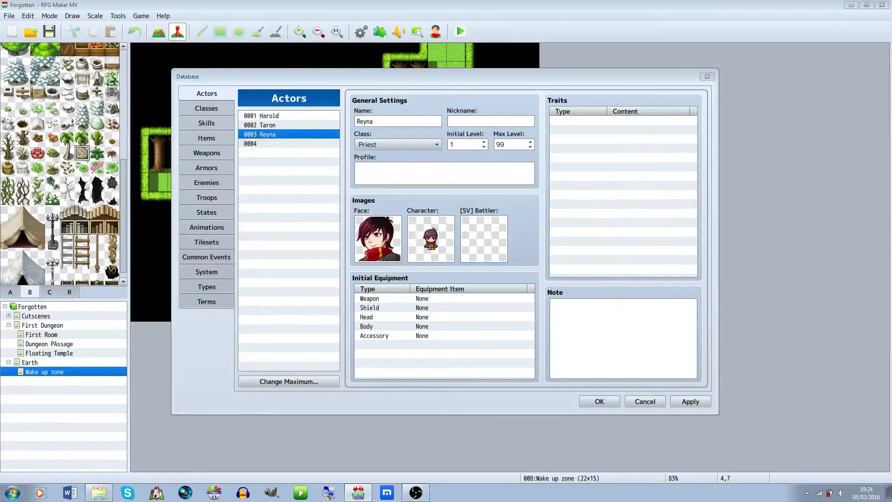
# Set Reyna's side-view battler image to Actor1_6.
pyautogui.doubleClick(484, 239)
pyautogui.click(299, 169)
pyautogui.press('Down')
pyautogui.press('Down')
pyautogui.press('Down')
pyautogui.press('Down')
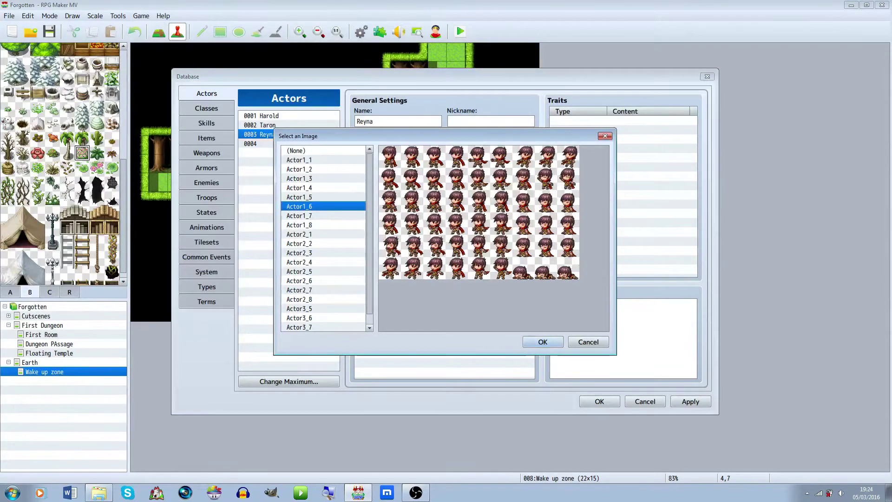
pyautogui.press('Return')
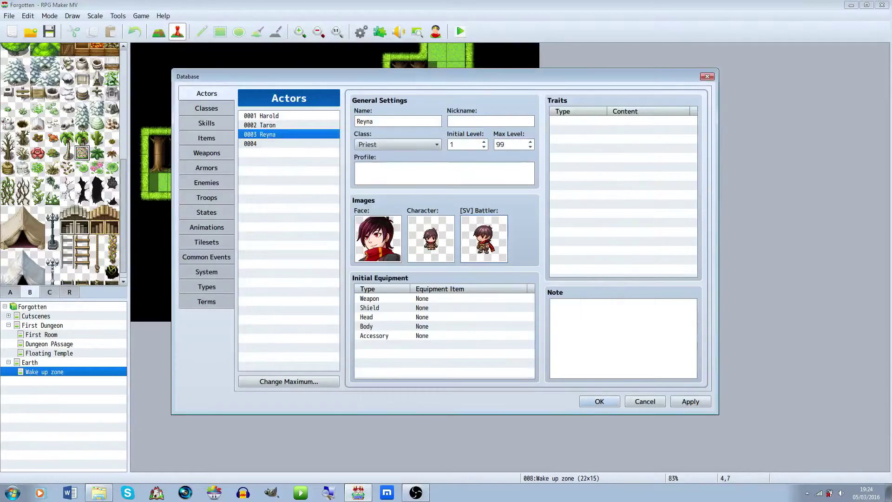
# Give actor 0004 the pink-haired face with the green headband from Actor1.
pyautogui.click(278, 143)
pyautogui.doubleClick(378, 239)
pyautogui.click(297, 160)
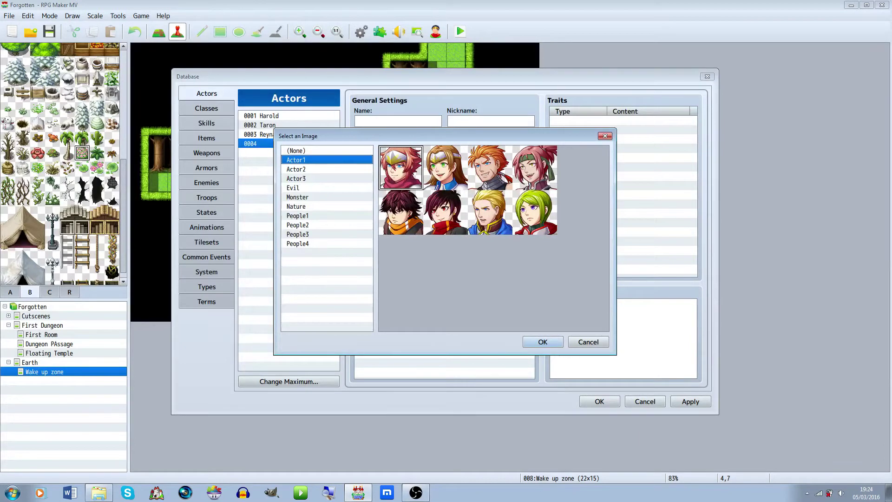
pyautogui.click(297, 169)
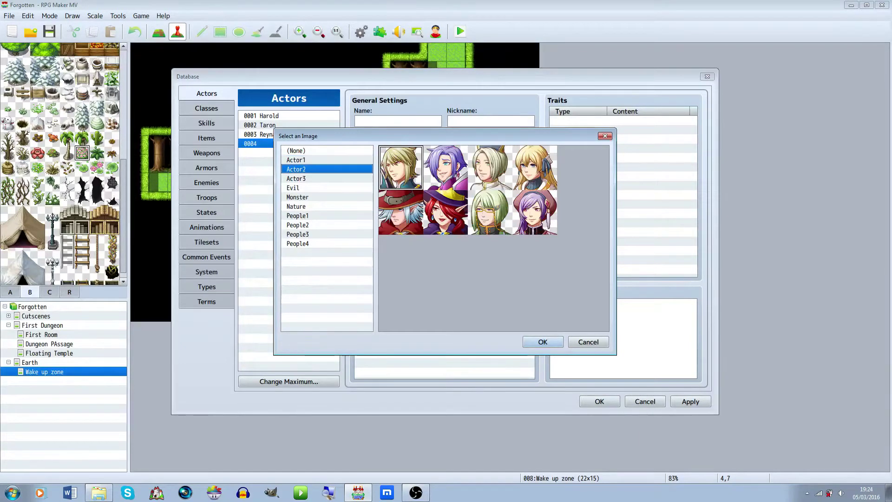
pyautogui.click(296, 160)
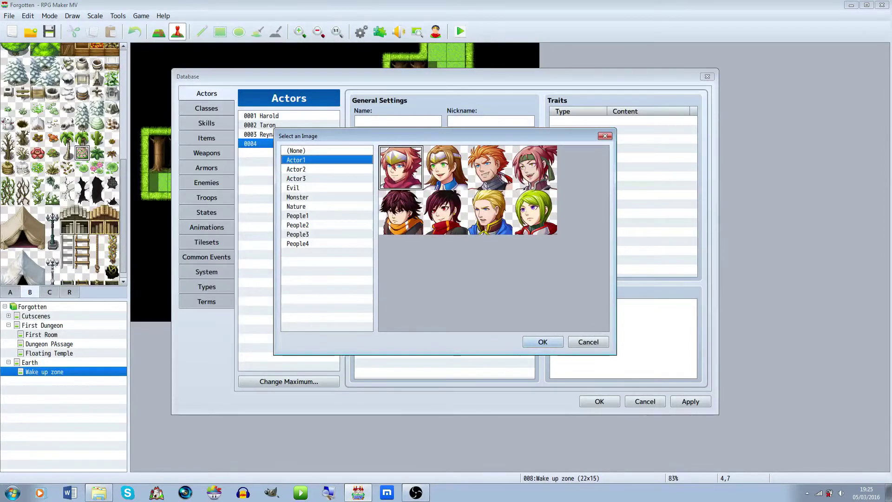
pyautogui.click(535, 167)
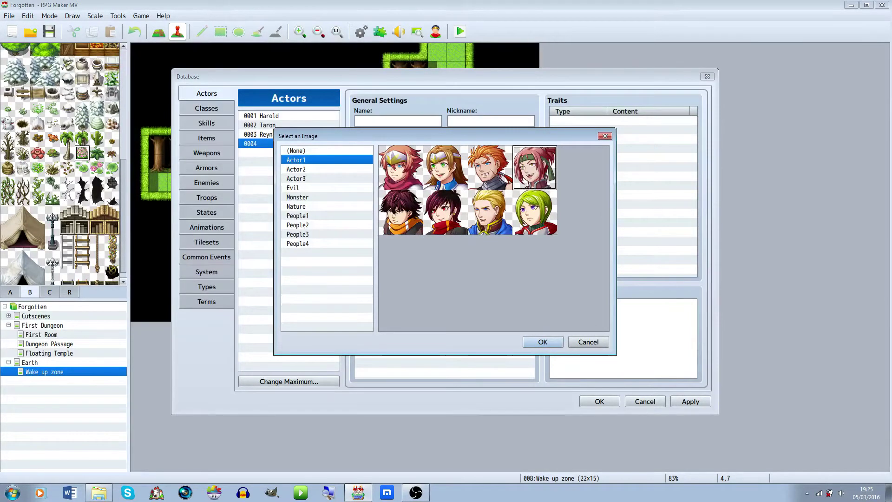
pyautogui.click(542, 342)
# Assign actor 0004 the matching pink-haired walking character from Actor1 and the Actor1_4 side-view battler.
pyautogui.doubleClick(431, 239)
pyautogui.click(296, 178)
pyautogui.click(296, 169)
pyautogui.click(295, 160)
pyautogui.click(553, 179)
pyautogui.click(543, 342)
pyautogui.doubleClick(484, 238)
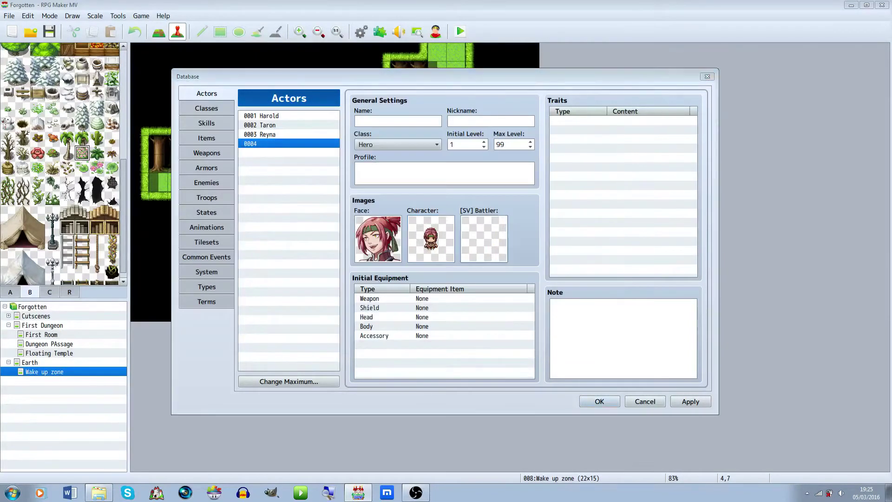
pyautogui.click(300, 179)
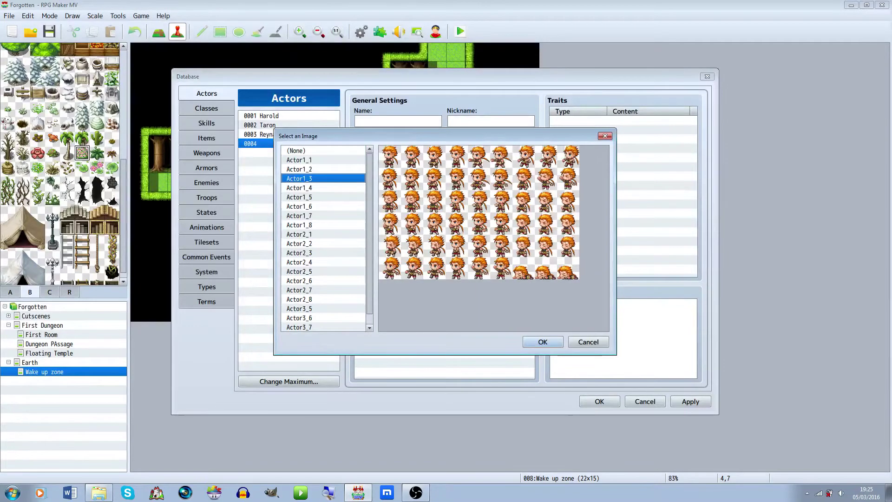
pyautogui.click(300, 188)
pyautogui.click(543, 342)
# Set actor 0004's class to Warrior and name the actor Morgana.
pyautogui.click(398, 144)
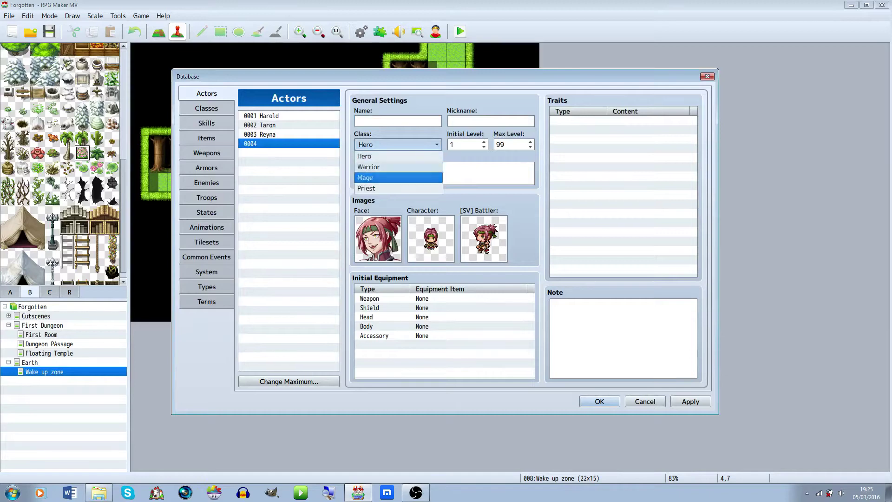
pyautogui.click(368, 167)
pyautogui.click(398, 121)
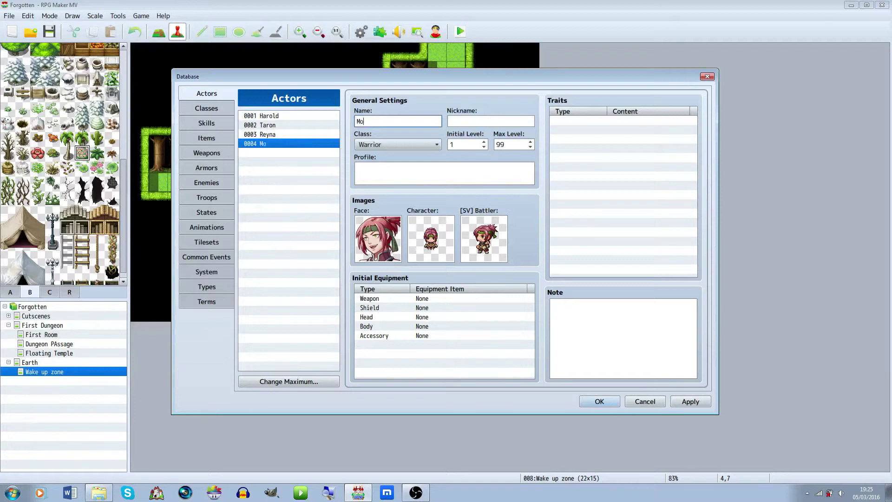
pyautogui.write('Morgana')
pyautogui.press('Tab')
pyautogui.press('Tab')
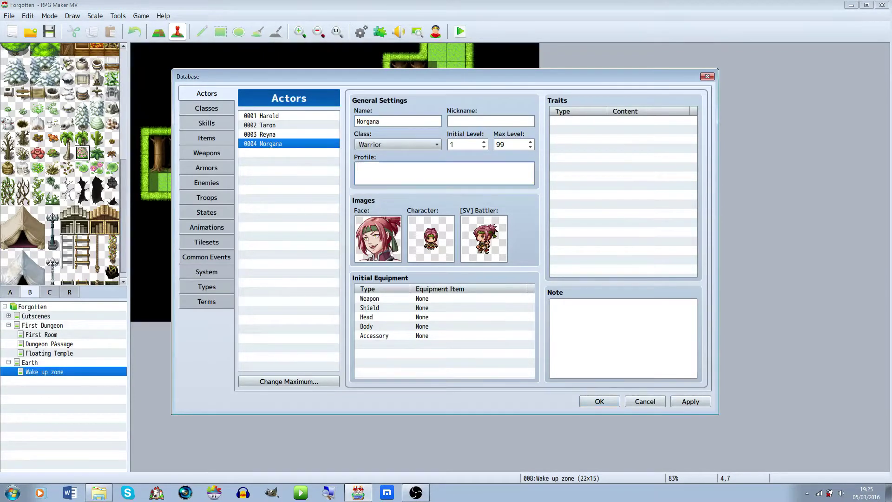
# Set Taron's initial equipment to Axe as weapon, Hat as head armor and Ring as accessory.
pyautogui.click(267, 125)
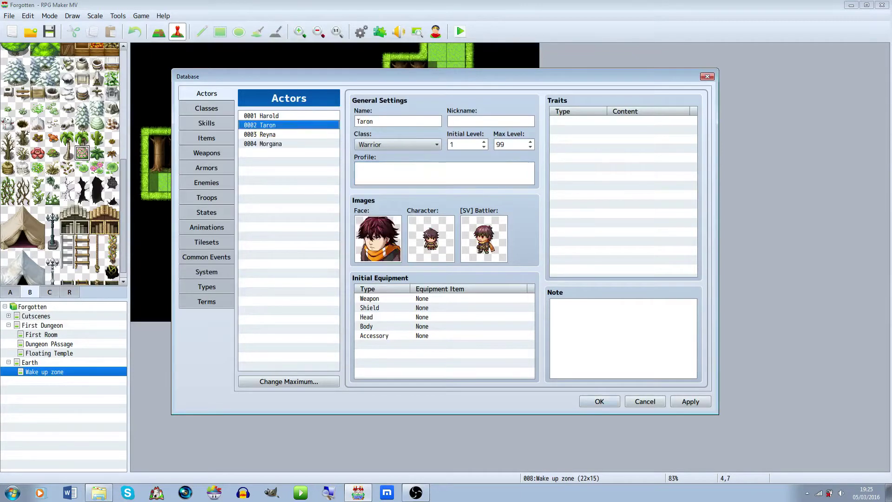
pyautogui.doubleClick(369, 298)
pyautogui.click(444, 328)
pyautogui.click(419, 339)
pyautogui.click(422, 344)
pyautogui.doubleClick(367, 317)
pyautogui.click(444, 328)
pyautogui.click(418, 339)
pyautogui.click(422, 344)
pyautogui.doubleClick(374, 335)
pyautogui.click(444, 327)
pyautogui.click(418, 339)
pyautogui.click(421, 344)
# Set Reyna's initial weapon to Bow, with None as the shield.
pyautogui.click(267, 134)
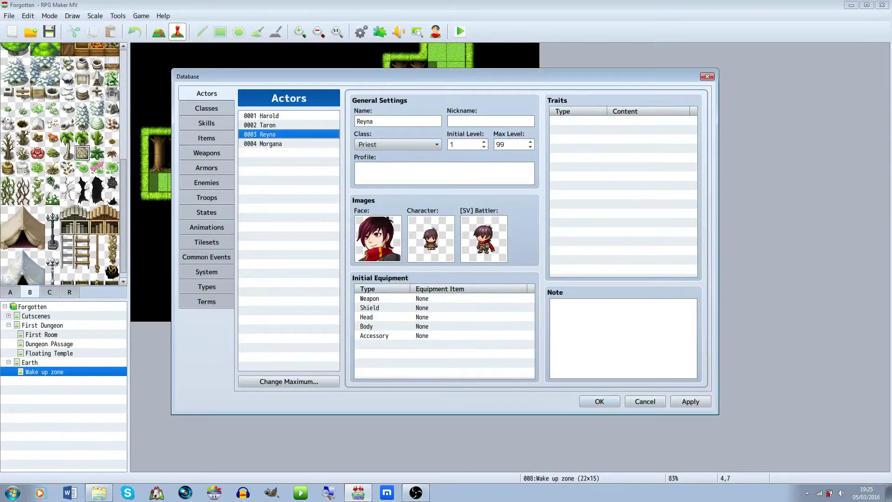
pyautogui.doubleClick(369, 298)
pyautogui.click(444, 327)
pyautogui.click(418, 339)
pyautogui.click(422, 344)
pyautogui.doubleClick(369, 308)
pyautogui.click(444, 328)
pyautogui.click(418, 339)
pyautogui.click(422, 344)
# Equip Reyna with a Hat as head armor and Cloth as body armor.
pyautogui.doubleClick(369, 316)
pyautogui.click(443, 327)
pyautogui.click(409, 350)
pyautogui.click(421, 343)
pyautogui.doubleClick(369, 326)
pyautogui.click(421, 342)
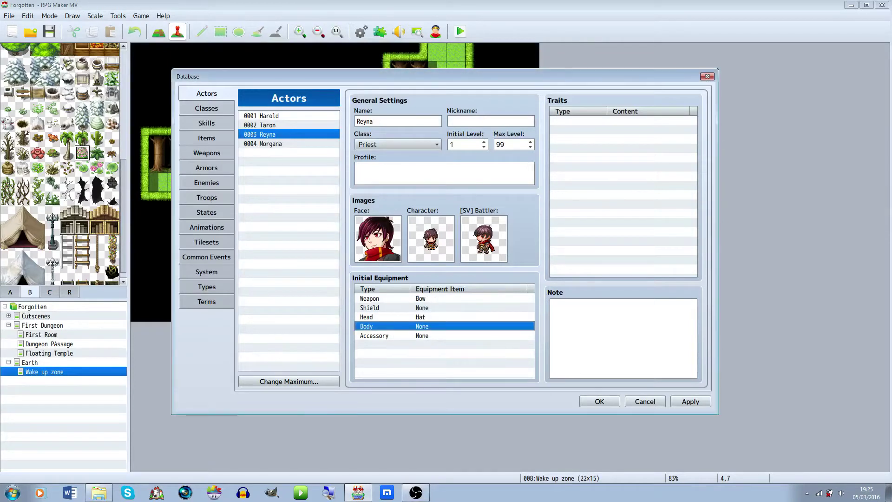
pyautogui.doubleClick(369, 326)
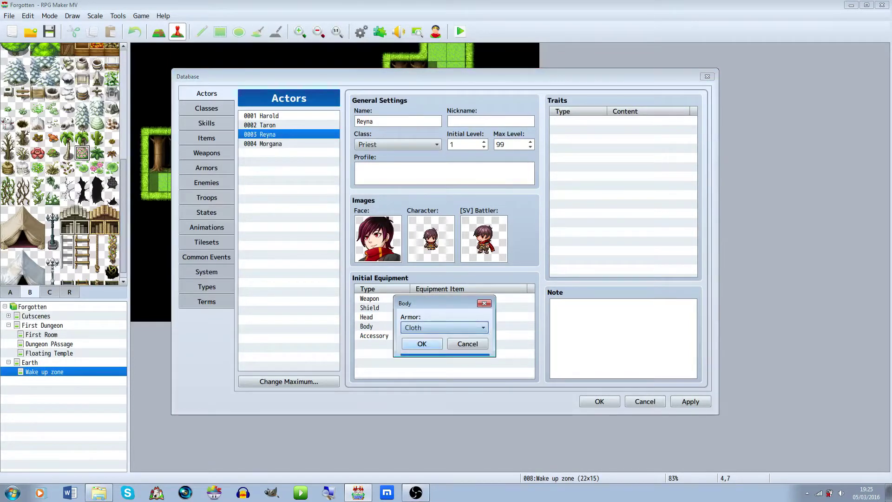
pyautogui.click(422, 344)
# Set Taron's initial body armor to Cloth.
pyautogui.click(267, 125)
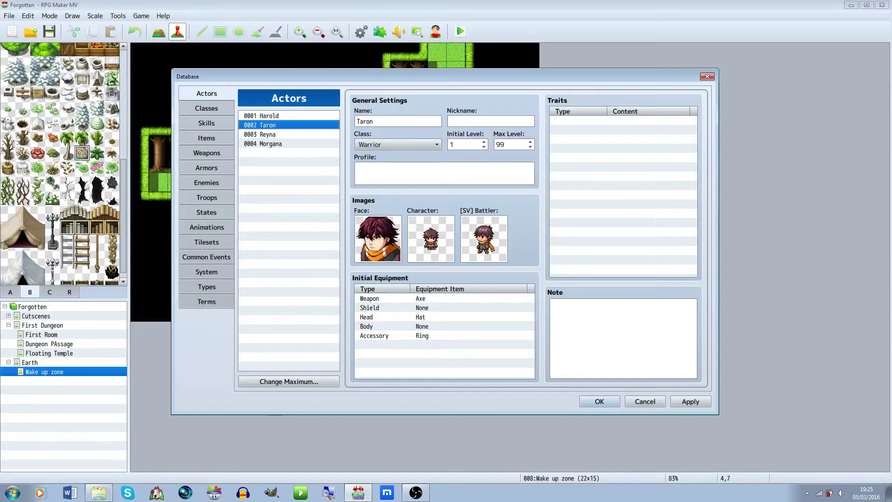
pyautogui.doubleClick(369, 326)
pyautogui.click(422, 350)
pyautogui.click(422, 346)
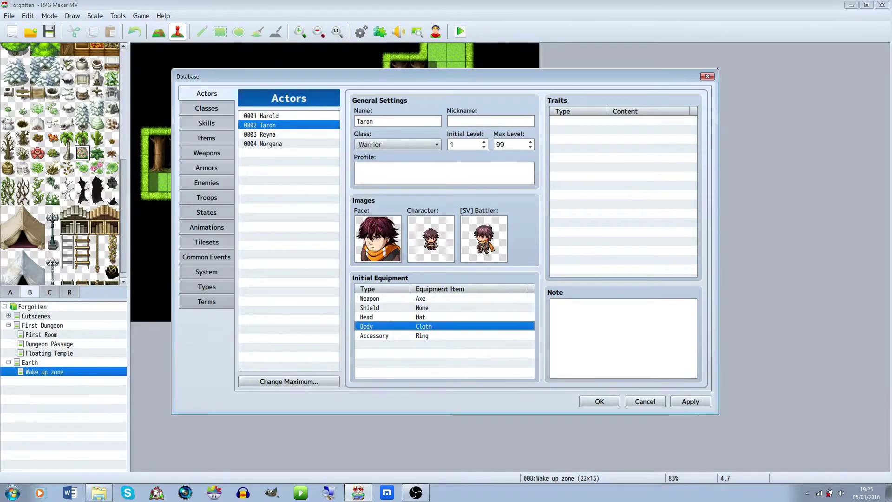
# Equip Morgana with an Axe as the initial weapon and a Shield in the shield slot.
pyautogui.click(267, 144)
pyautogui.click(394, 298)
pyautogui.doubleClick(395, 299)
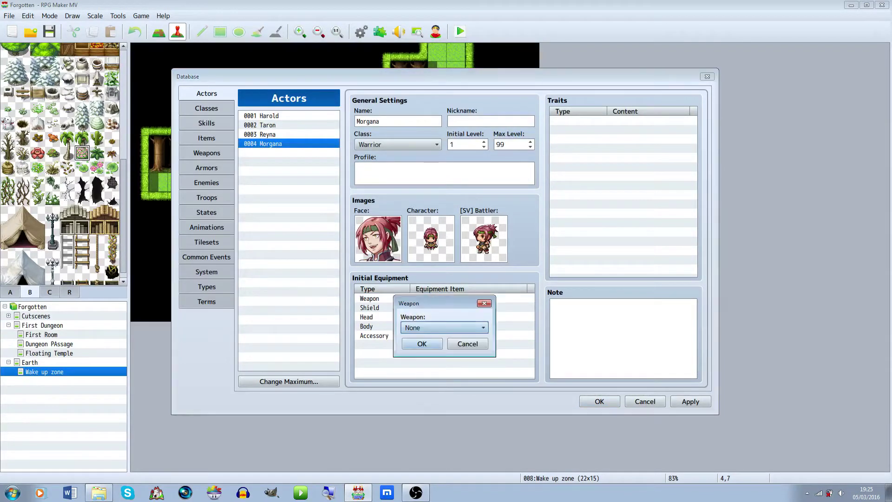
pyautogui.click(425, 328)
pyautogui.click(424, 348)
pyautogui.click(422, 344)
pyautogui.doubleClick(400, 308)
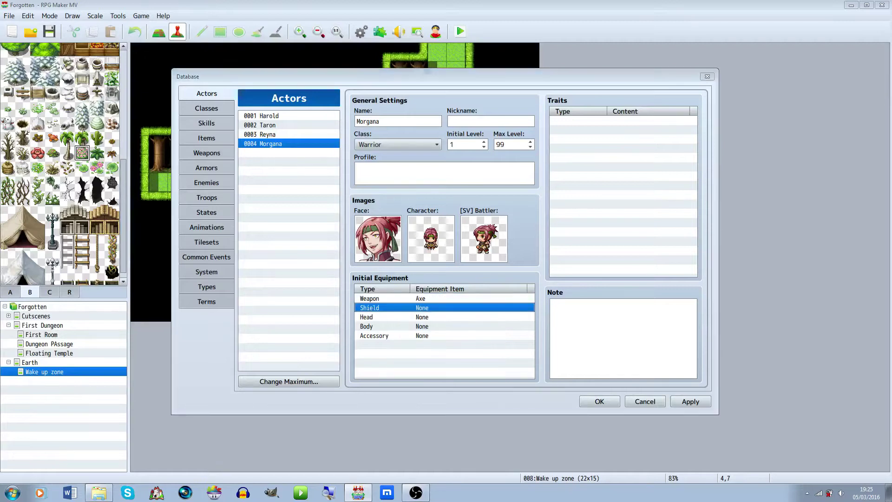
pyautogui.click(444, 328)
pyautogui.click(423, 337)
pyautogui.click(421, 344)
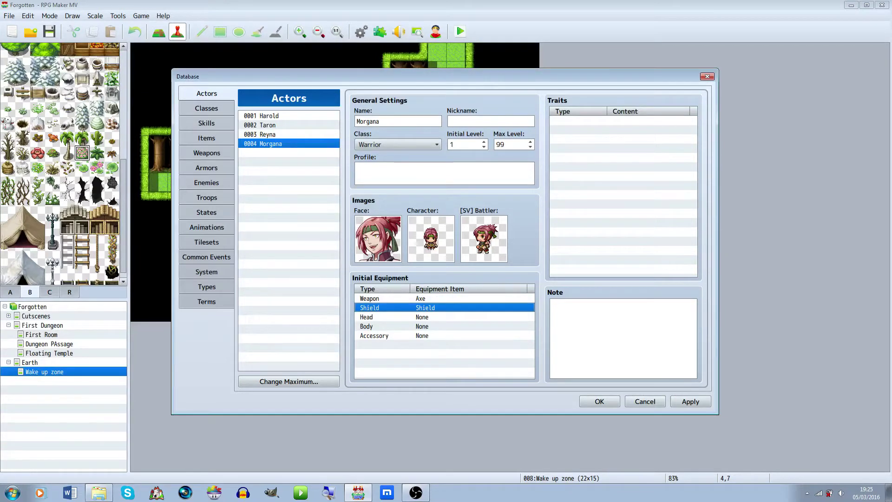
# Set Morgana's initial head armor to None and body armor to Cloth.
pyautogui.click(394, 316)
pyautogui.doubleClick(414, 317)
pyautogui.click(422, 344)
pyautogui.doubleClick(414, 326)
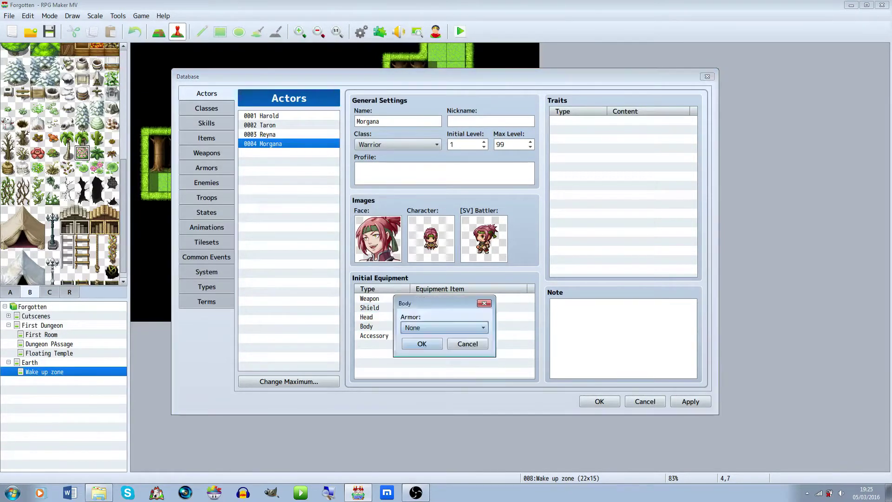
pyautogui.click(443, 327)
pyautogui.click(424, 346)
pyautogui.click(421, 344)
# Set Morgana's initial accessory to Ring, then save the database changes and close the database.
pyautogui.click(395, 336)
pyautogui.doubleClick(413, 335)
pyautogui.click(443, 328)
pyautogui.click(423, 347)
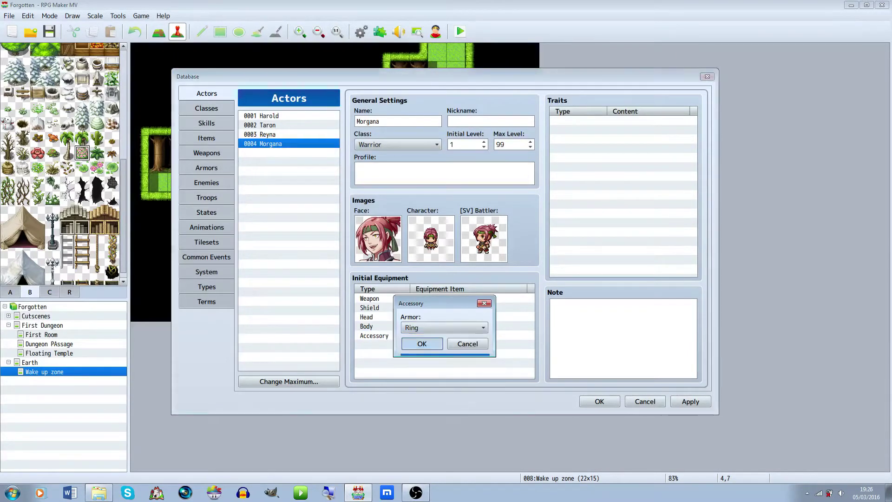
pyautogui.click(422, 344)
pyautogui.click(600, 401)
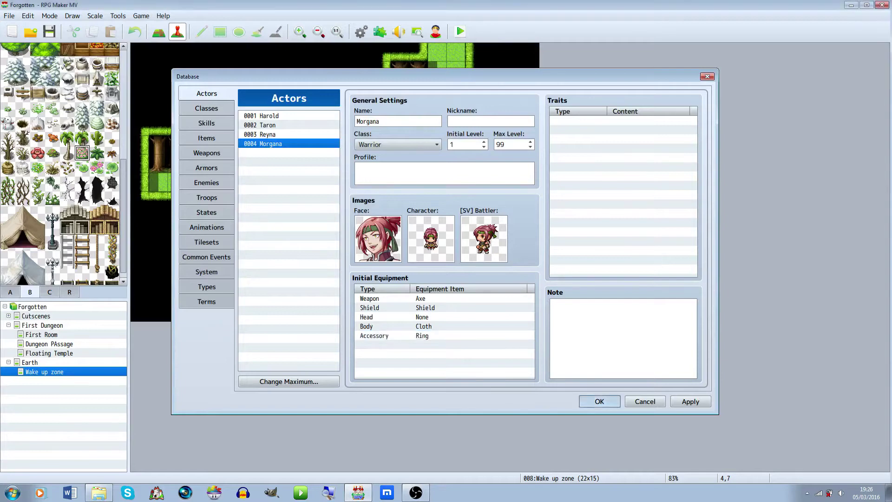
# Create a new event at tile 4,7 of the Wake up zone map with the left-facing dark-haired Actor1 sprite in the orange scarf.
pyautogui.rightClick(210, 183)
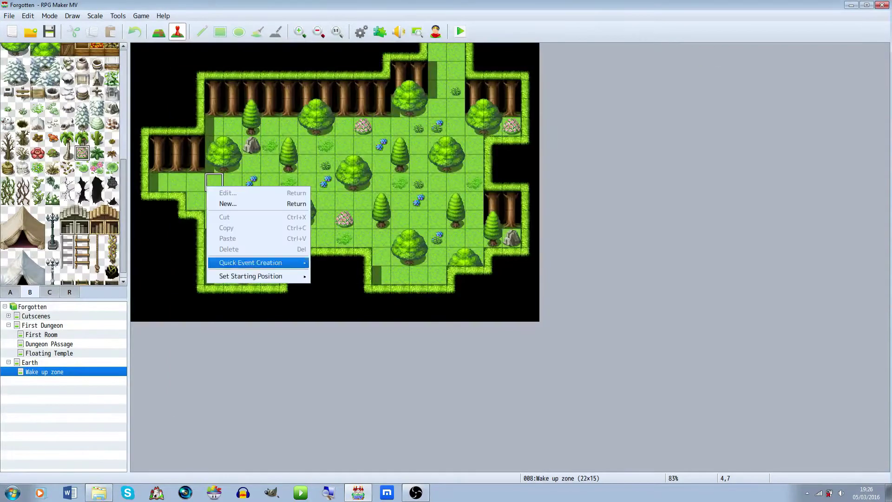
pyautogui.click(225, 203)
pyautogui.doubleClick(238, 289)
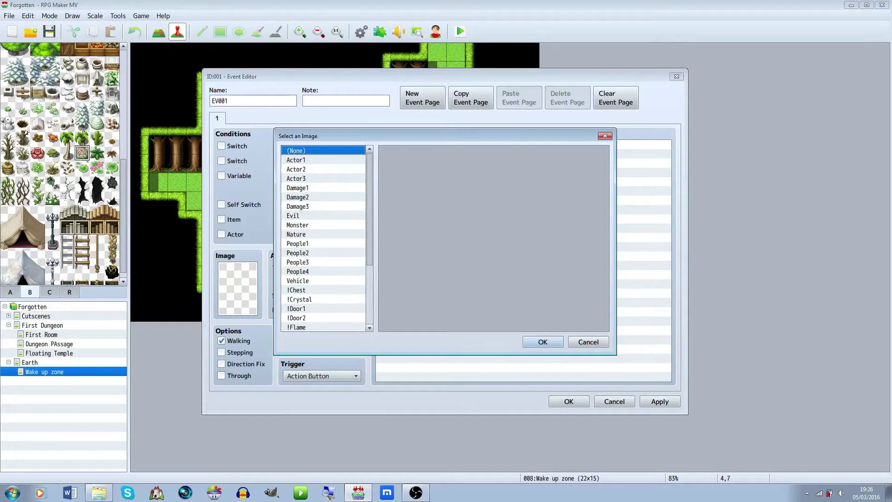
pyautogui.click(296, 160)
pyautogui.click(403, 238)
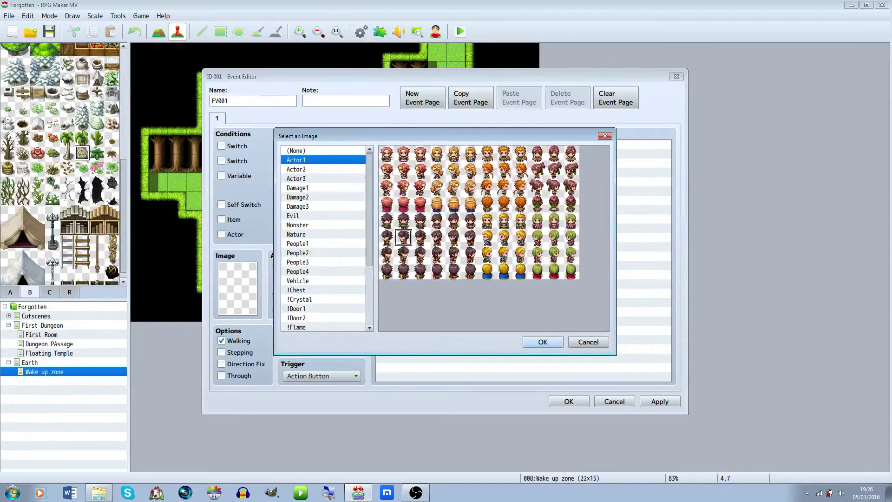
pyautogui.click(542, 342)
# Add a Show Text command without a face reading "Oi! Oi Wake up!" to the event contents.
pyautogui.click(524, 145)
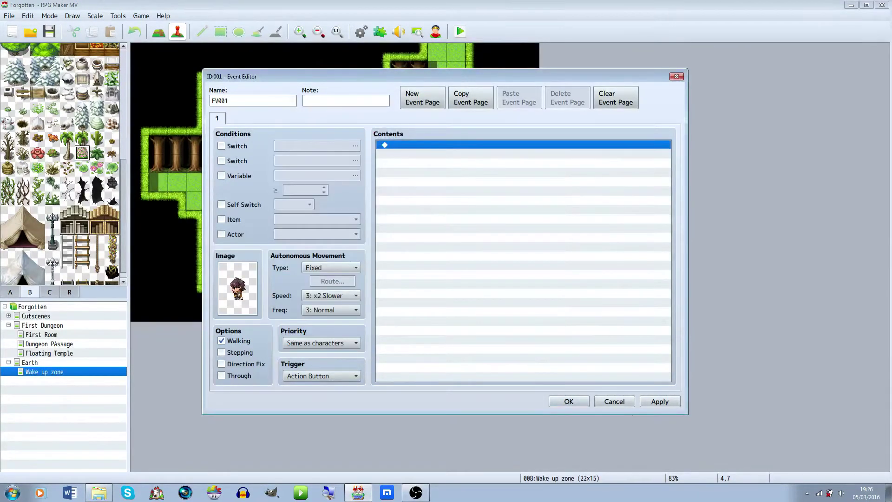
pyautogui.doubleClick(523, 145)
pyautogui.click(413, 120)
pyautogui.click(464, 148)
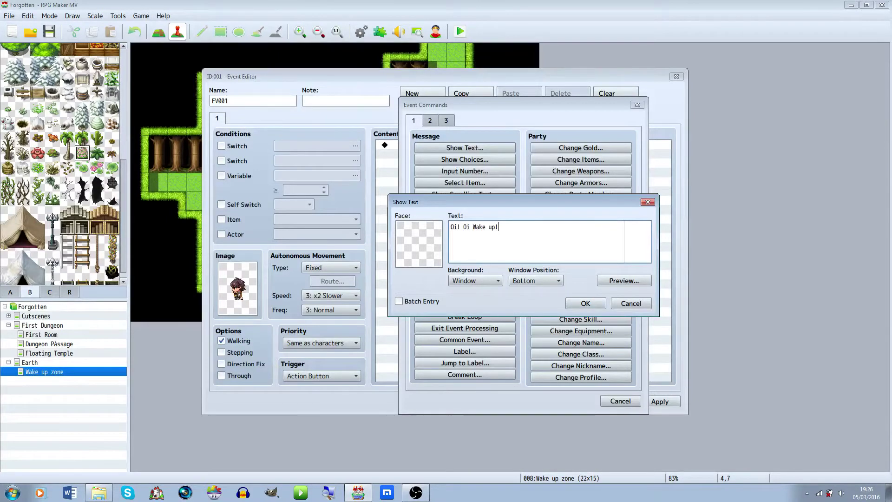
pyautogui.click(585, 303)
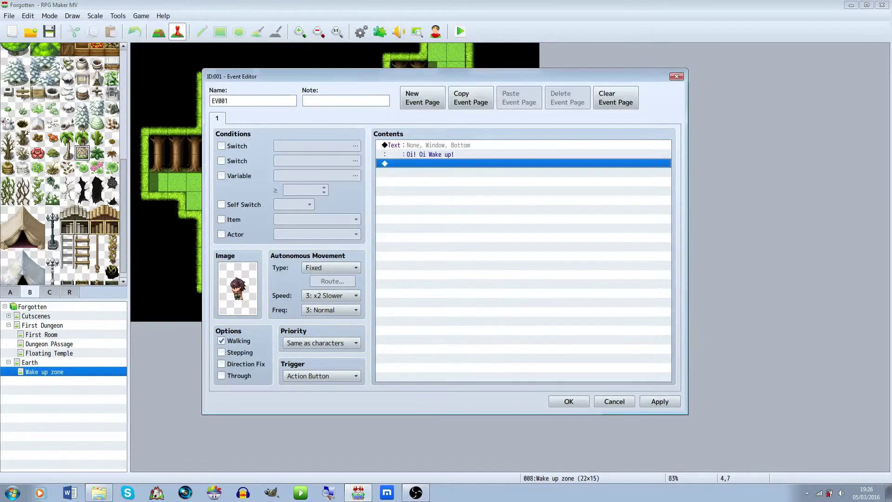
# Add a Fadein Screen command after the wake-up message.
pyautogui.press('Return')
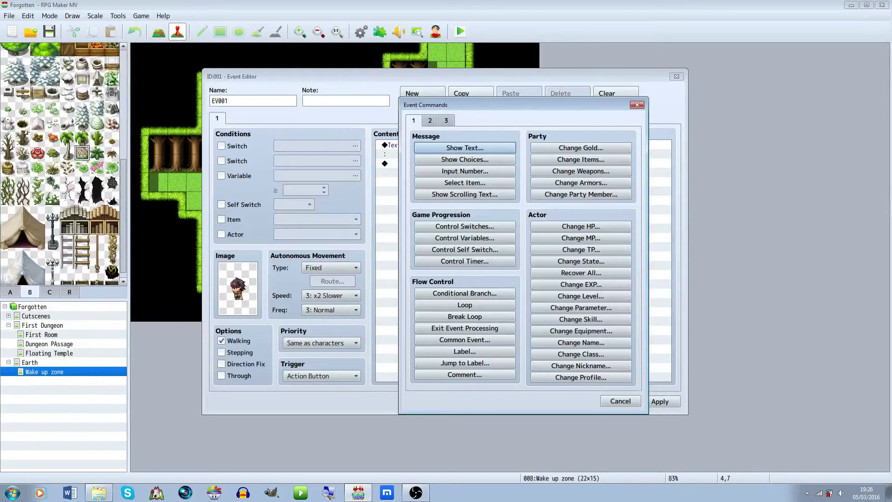
pyautogui.click(430, 120)
pyautogui.click(581, 192)
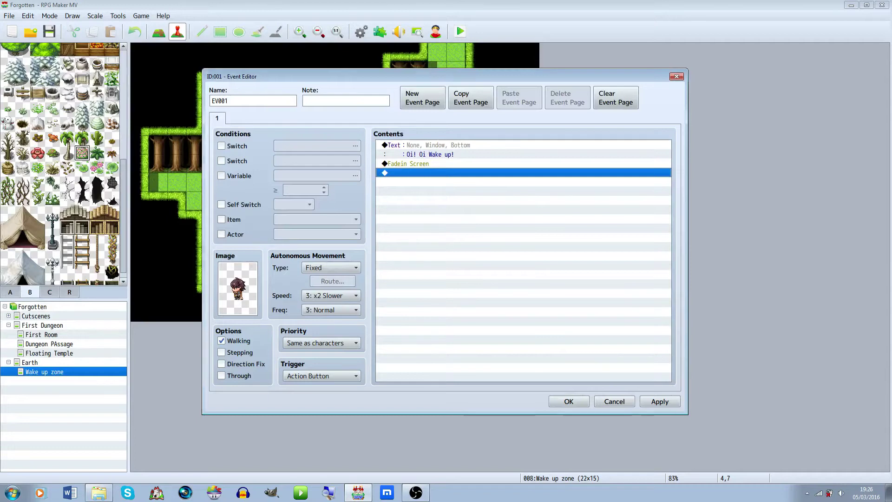
# Add a Show Balloon Icon command for This Event with the Anger balloon after the screen fade-in.
pyautogui.press('Return')
pyautogui.click(414, 120)
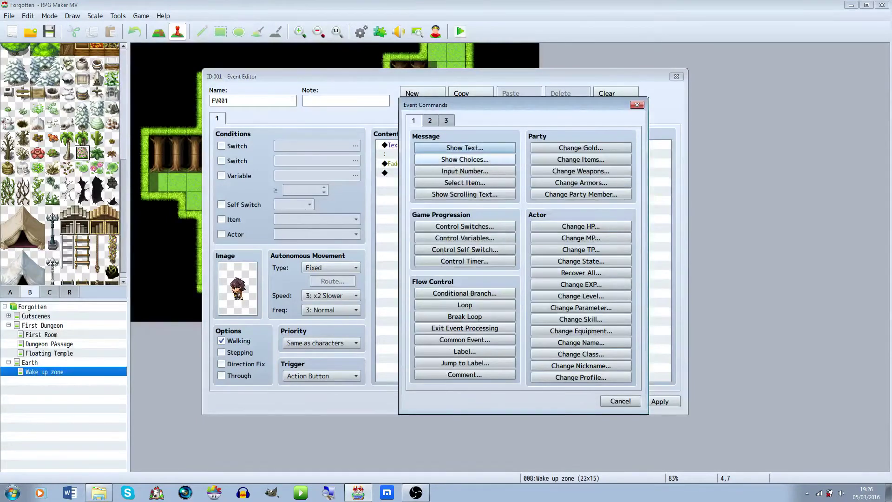
pyautogui.click(430, 121)
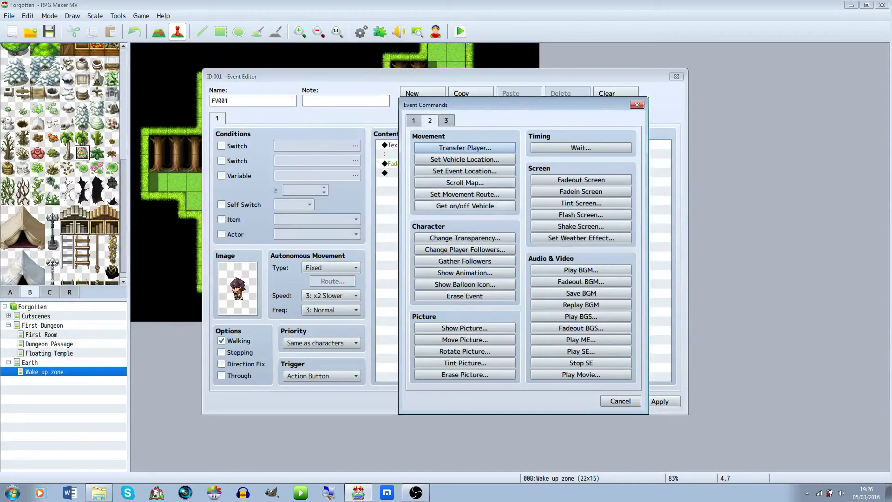
pyautogui.click(465, 273)
pyautogui.click(544, 292)
pyautogui.click(465, 284)
pyautogui.click(523, 237)
pyautogui.click(499, 259)
pyautogui.click(523, 263)
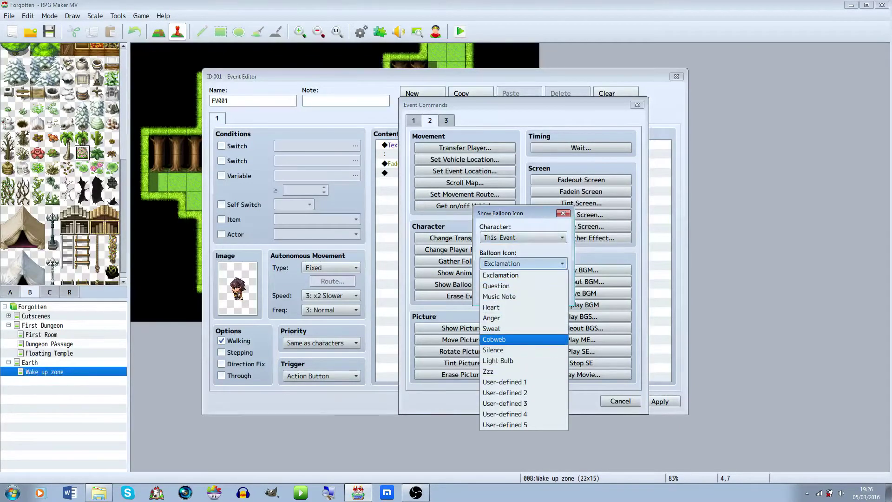
pyautogui.click(491, 318)
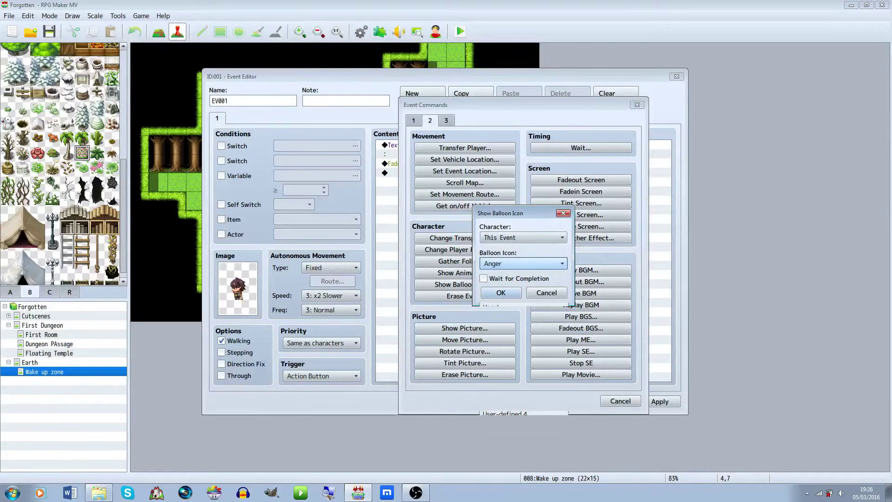
pyautogui.click(502, 294)
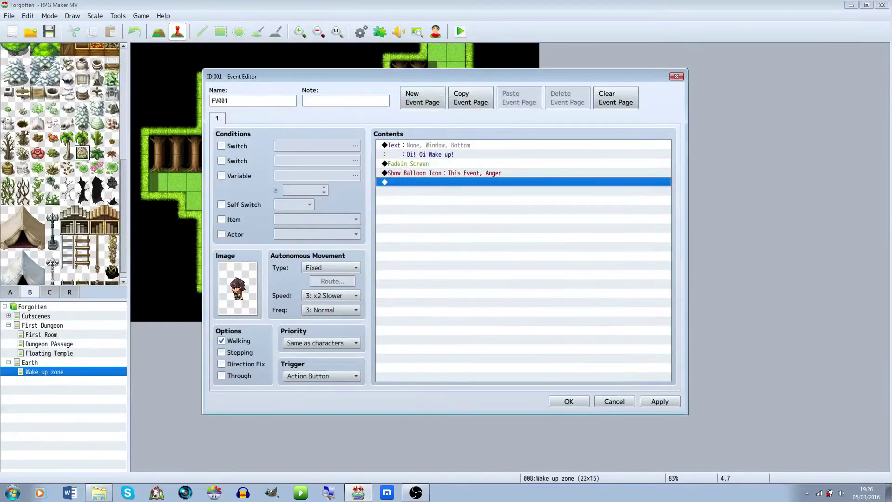
# Add a message with the dark-haired, orange-scarf Actor1 face reading "What the hell do you think your doing?".
pyautogui.doubleClick(464, 183)
pyautogui.click(413, 121)
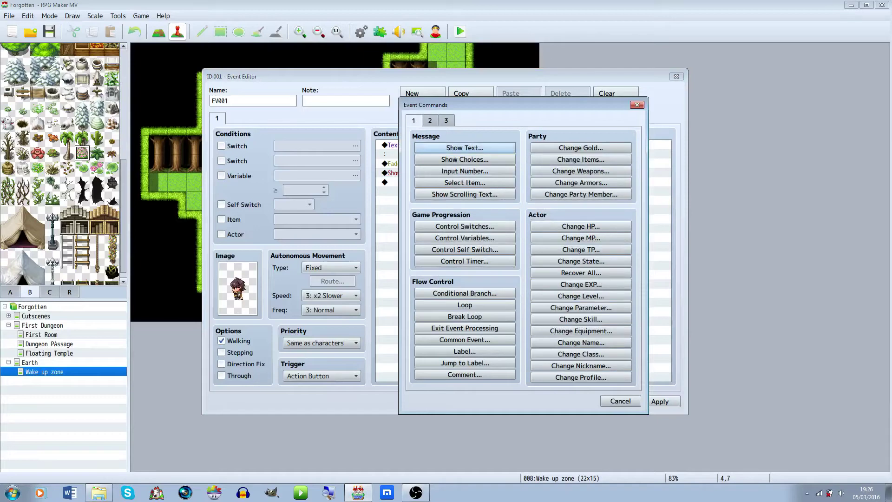
pyautogui.click(464, 148)
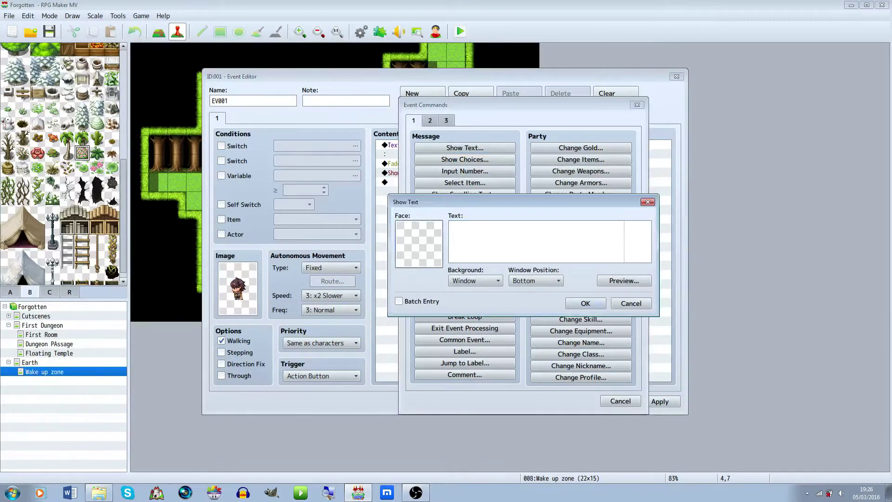
pyautogui.doubleClick(419, 243)
pyautogui.click(479, 226)
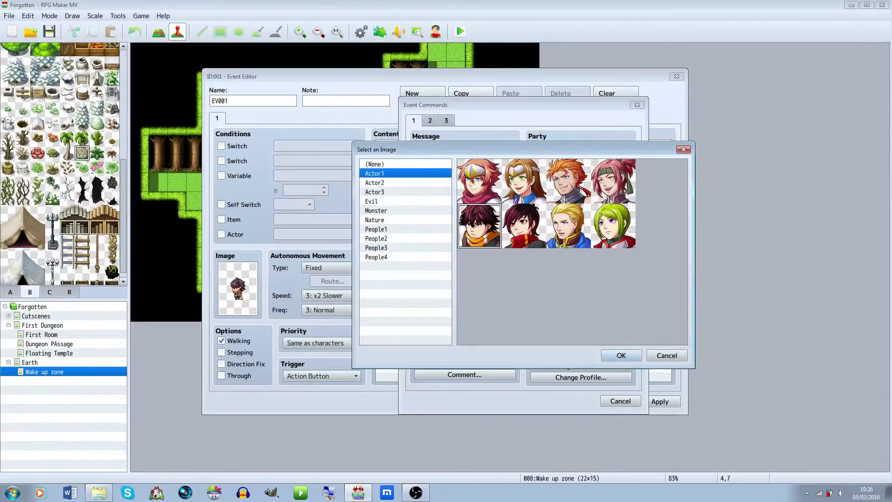
pyautogui.click(621, 356)
pyautogui.click(512, 242)
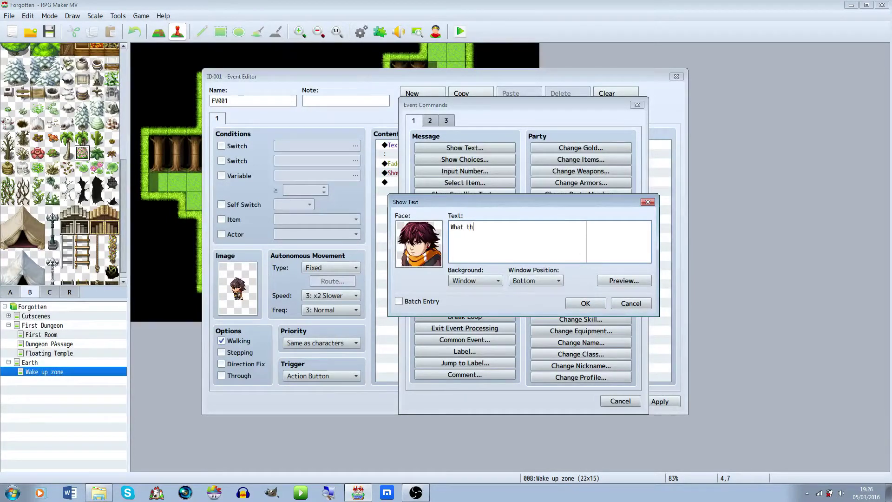
pyautogui.write('you think your doing?')
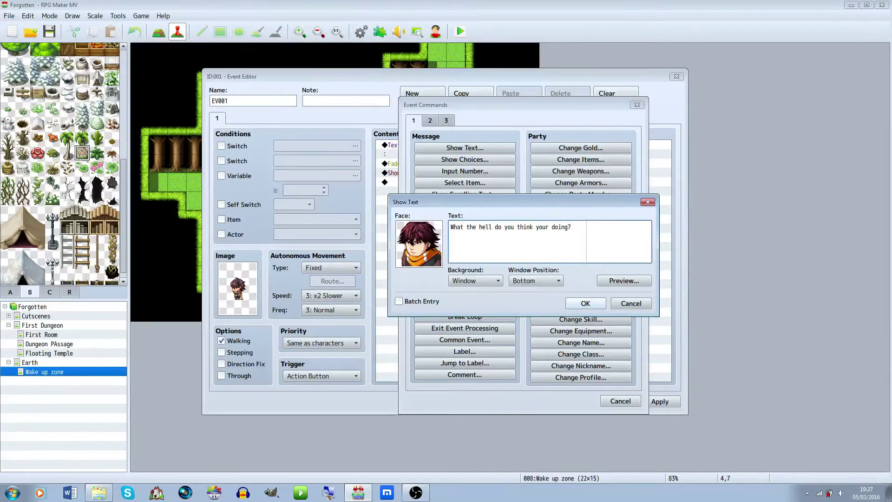
pyautogui.click(585, 303)
# Duplicate the "What the hell" message below itself and change the copy's text to "You almost landed on me!".
pyautogui.click(469, 173)
pyautogui.click(469, 184)
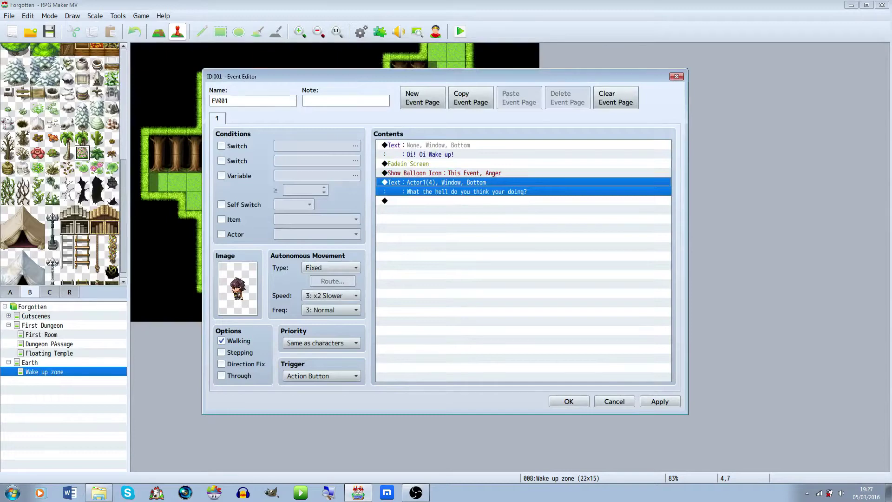
pyautogui.click(469, 200)
pyautogui.hotkey('ctrl', 'v')
pyautogui.doubleClick(470, 201)
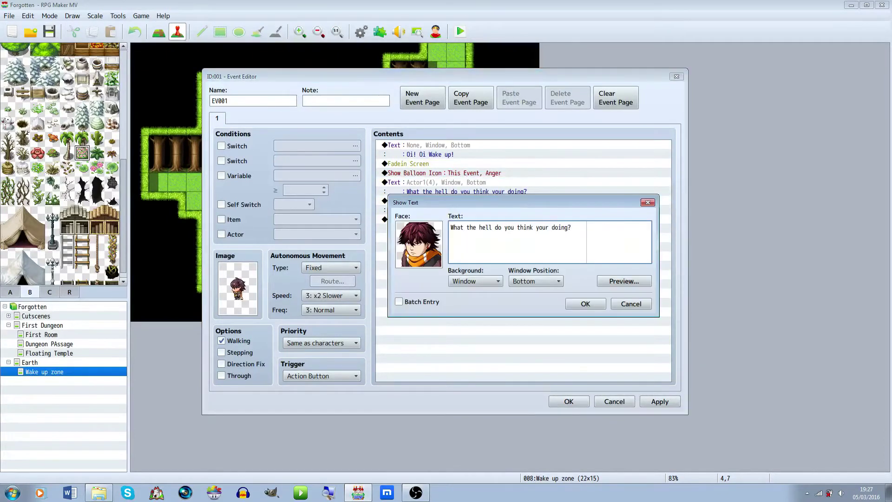
pyautogui.hotkey('shift', 'Home')
pyautogui.write('You ')
pyautogui.write('almost lan')
pyautogui.write('ded on hi')
pyautogui.write('m')
pyautogui.press('BackSpace')
pyautogui.press('BackSpace')
pyautogui.write('me!')
pyautogui.press('Return')
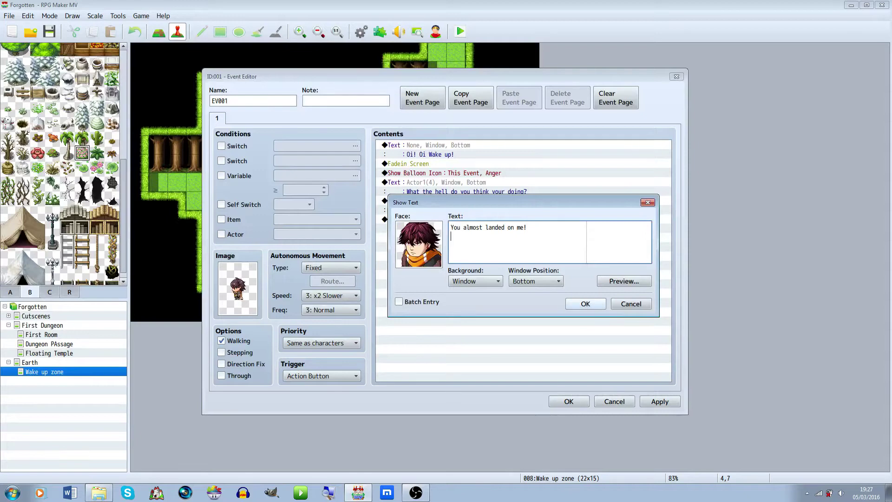
pyautogui.click(585, 304)
# Add a reply message with the red-haired Actor1 face reading "Uh...Sorry.".
pyautogui.doubleClick(488, 220)
pyautogui.click(465, 147)
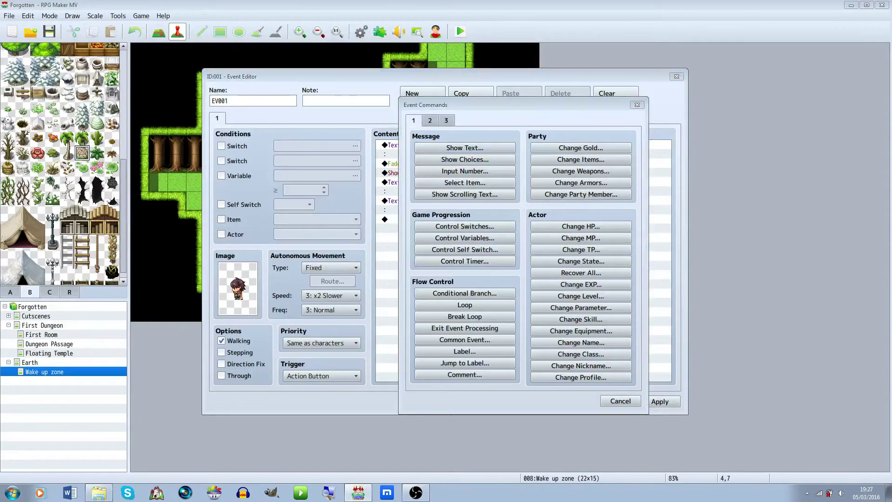
pyautogui.doubleClick(419, 244)
pyautogui.click(375, 173)
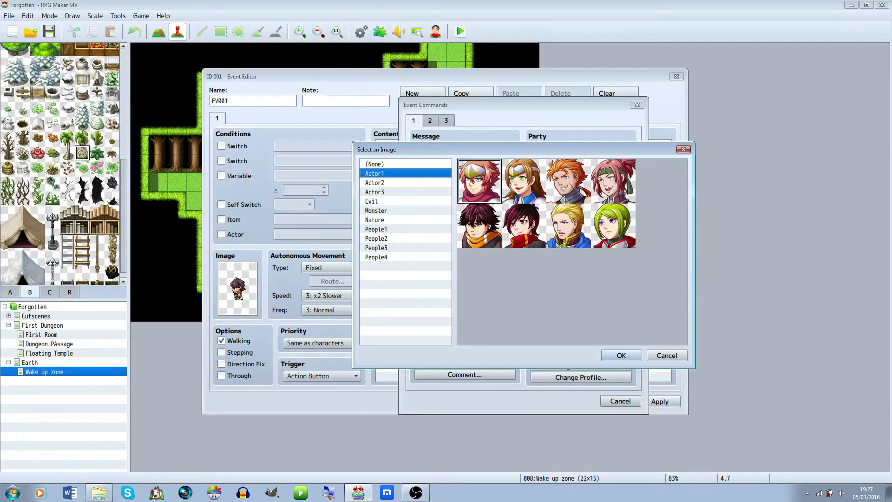
pyautogui.doubleClick(487, 186)
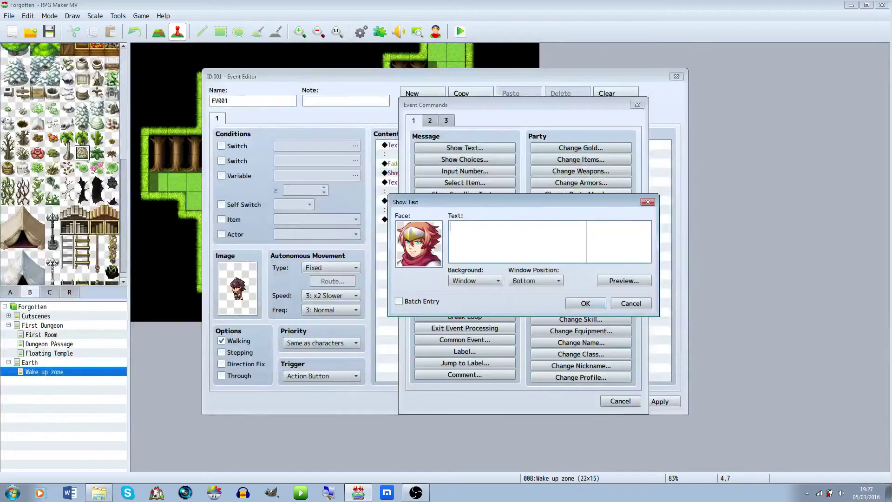
pyautogui.write('Uh...Sorru')
pyautogui.press('BackSpace')
pyautogui.write('y.')
pyautogui.click(585, 303)
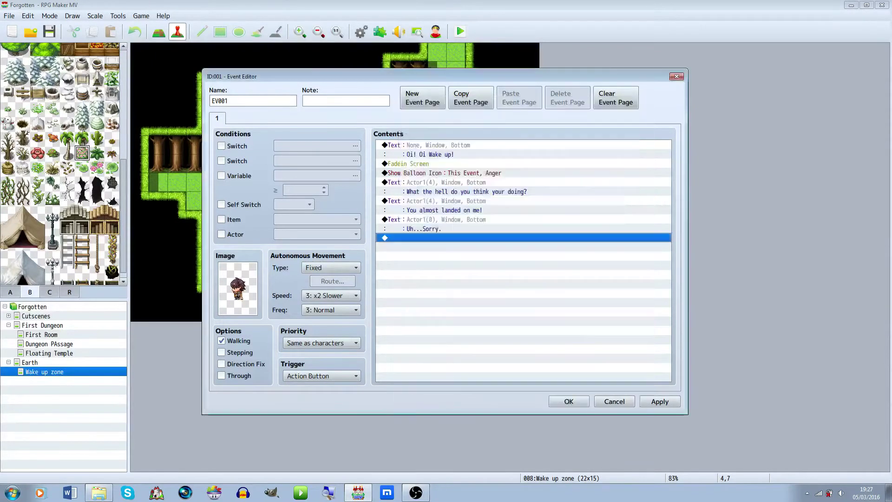
# Copy the "You almost landed on me!" message to after the apology and change its text to "Yeah you should be.".
pyautogui.doubleClick(457, 238)
pyautogui.press('Escape')
pyautogui.click(458, 204)
pyautogui.hotkey('ctrl', 'c')
pyautogui.click(458, 238)
pyautogui.hotkey('ctrl', 'v')
pyautogui.doubleClick(458, 239)
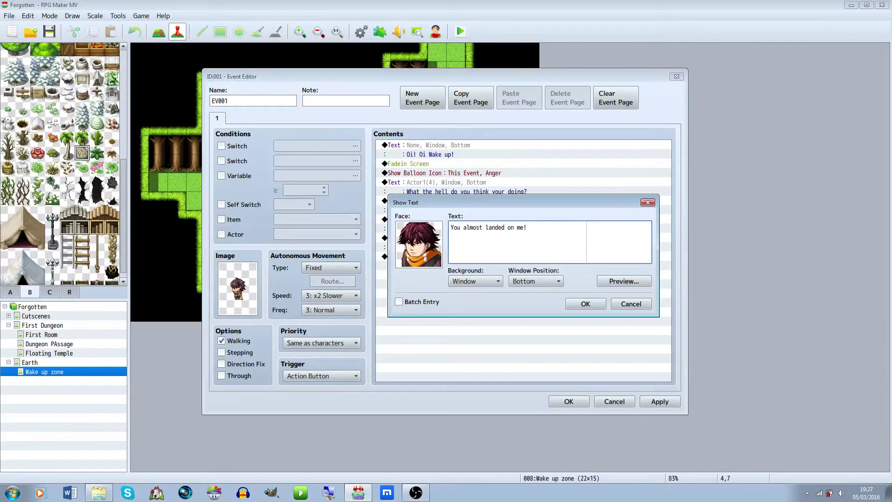
pyautogui.hotkey('ctrl', 'a')
pyautogui.write('Yeah you should be')
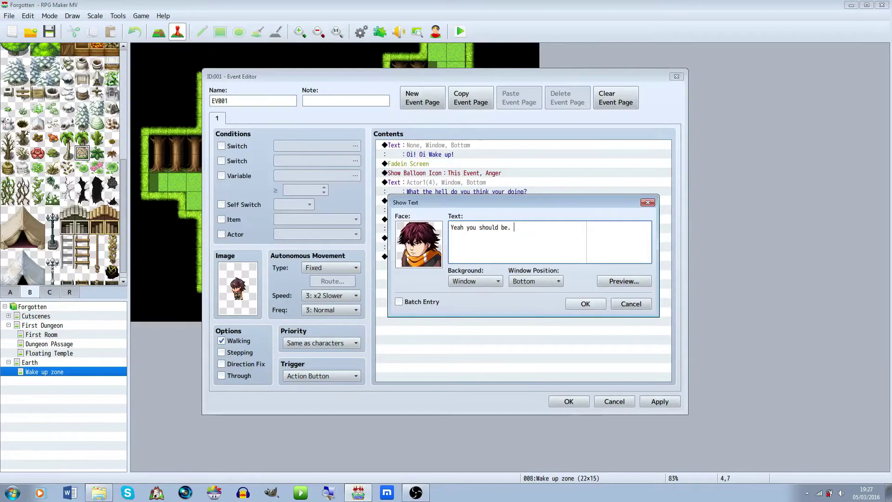
pyautogui.click(586, 303)
# Paste another message with the dark-haired face into the dialogue and change its text to "Who are you anyway?".
pyautogui.click(465, 256)
pyautogui.hotkey('ctrl', 'v')
pyautogui.doubleClick(465, 258)
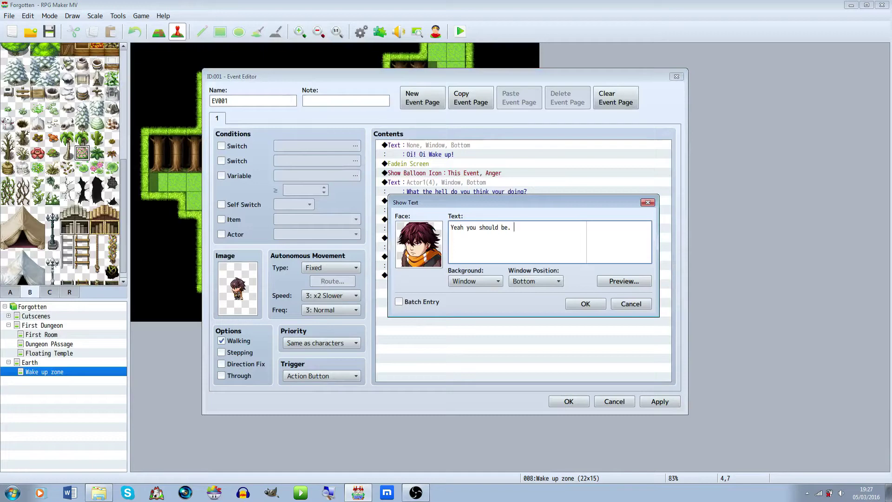
pyautogui.hotkey('shift', 'Left')
pyautogui.hotkey('shift', 'Left')
pyautogui.hotkey('shift', 'Left')
pyautogui.hotkey('shift', 'Left')
pyautogui.hotkey('shift', 'Left')
pyautogui.hotkey('shift', 'Left')
pyautogui.hotkey('shift', 'Left')
pyautogui.hotkey('shift', 'Left')
pyautogui.hotkey('shift', 'Left')
pyautogui.hotkey('shift', 'Left')
pyautogui.hotkey('shift', 'Left')
pyautogui.hotkey('shift', 'Left')
pyautogui.hotkey('shift', 'Left')
pyautogui.hotkey('shift', 'Left')
pyautogui.hotkey('shift', 'Left')
pyautogui.hotkey('shift', 'Left')
pyautogui.hotkey('shift', 'Left')
pyautogui.hotkey('shift', 'Left')
pyautogui.hotkey('shift', 'Left')
pyautogui.hotkey('shift', 'Left')
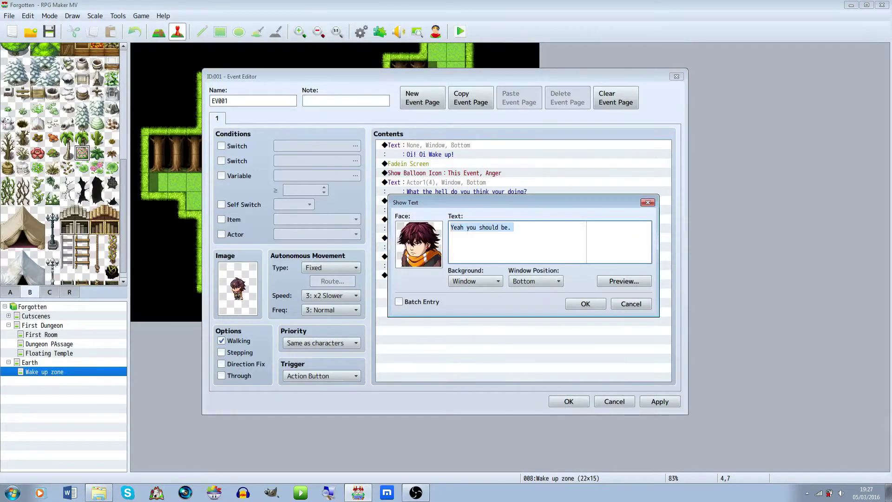
pyautogui.write('Who a')
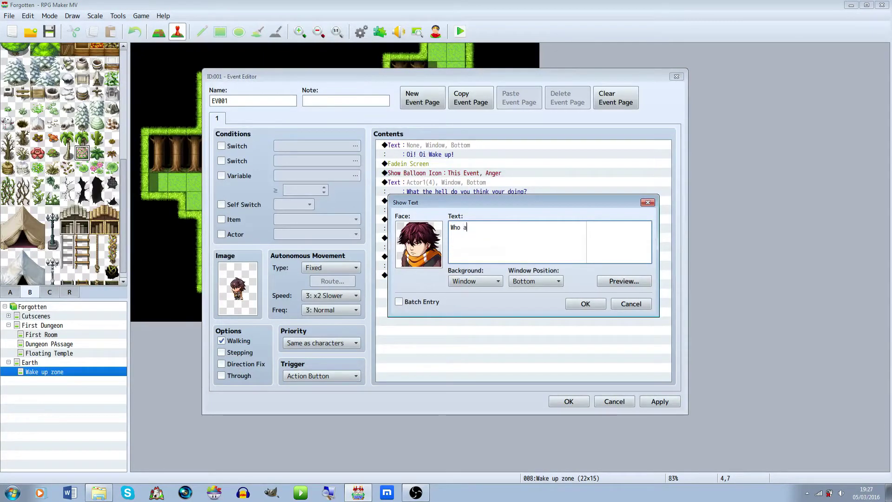
pyautogui.write('re you anyway?')
pyautogui.click(585, 304)
# Add a message at the end of the dialogue with the red-haired Actor1 face reading "*What is my name?*" and preview it.
pyautogui.click(576, 275)
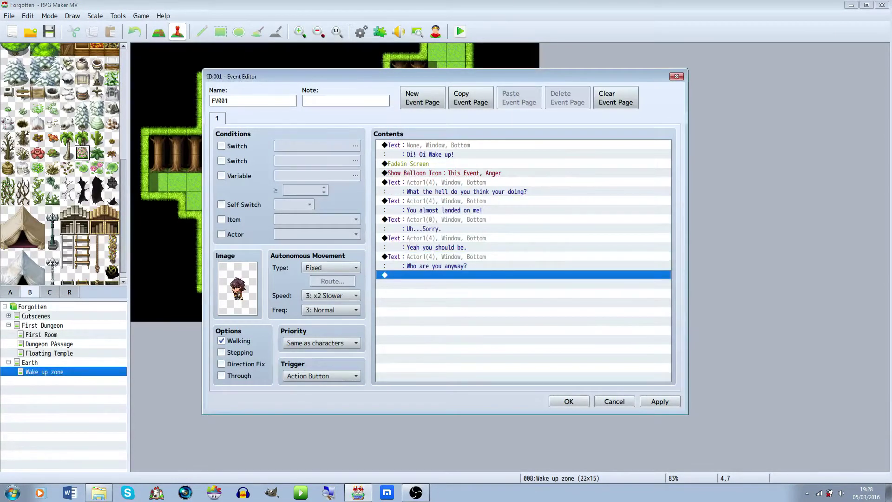
pyautogui.press('Return')
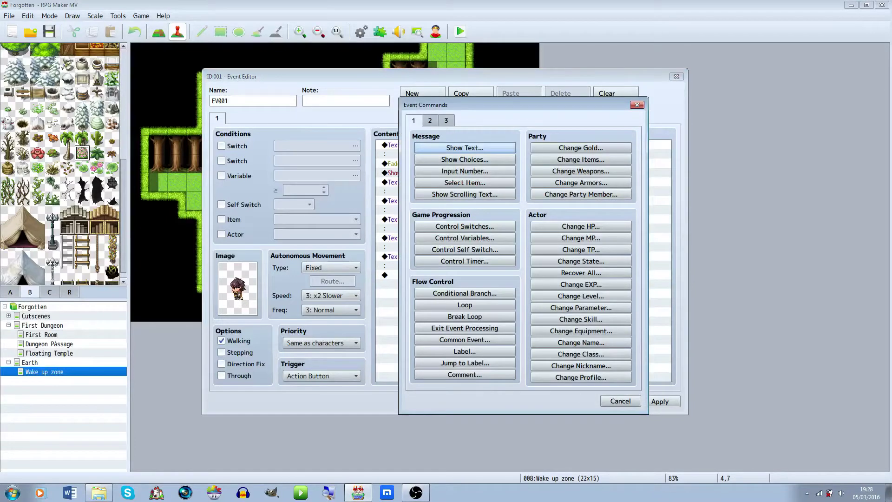
pyautogui.press('Return')
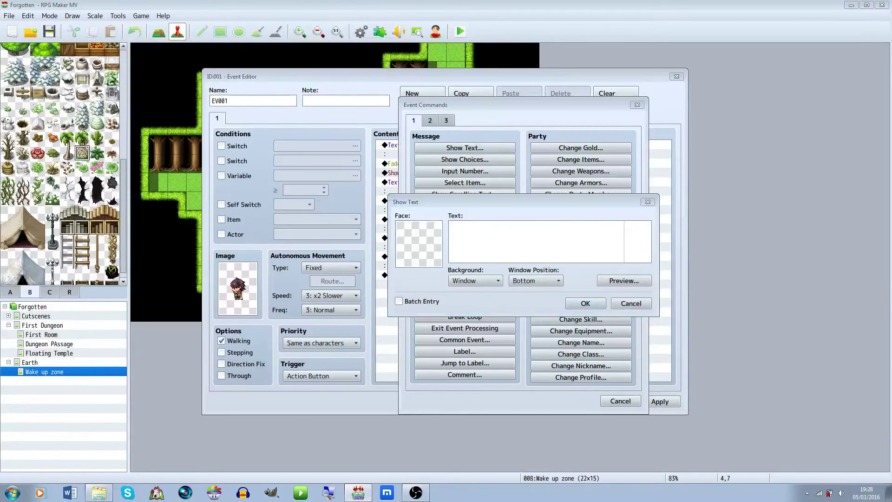
pyautogui.doubleClick(419, 244)
pyautogui.click(375, 173)
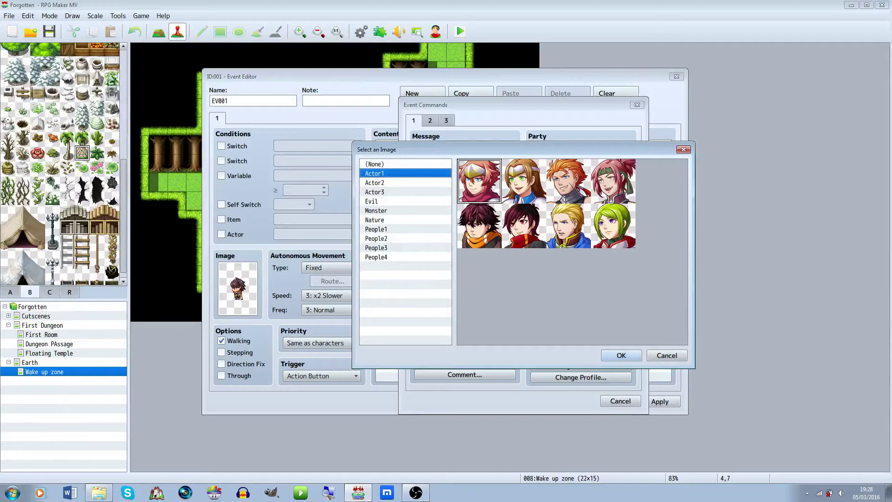
pyautogui.press('Return')
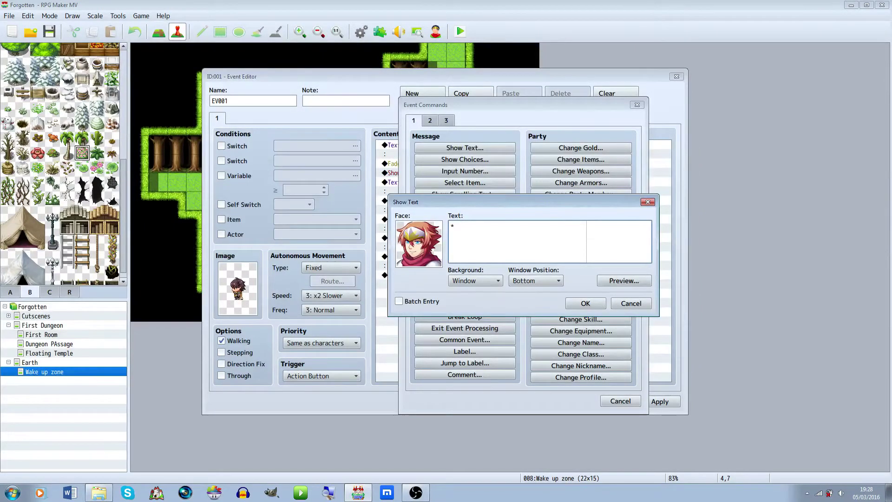
pyautogui.write('*What is my name?"')
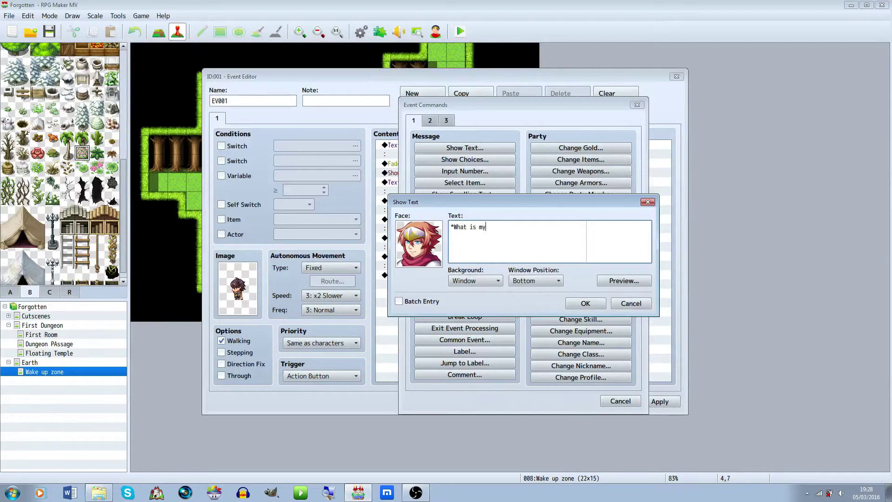
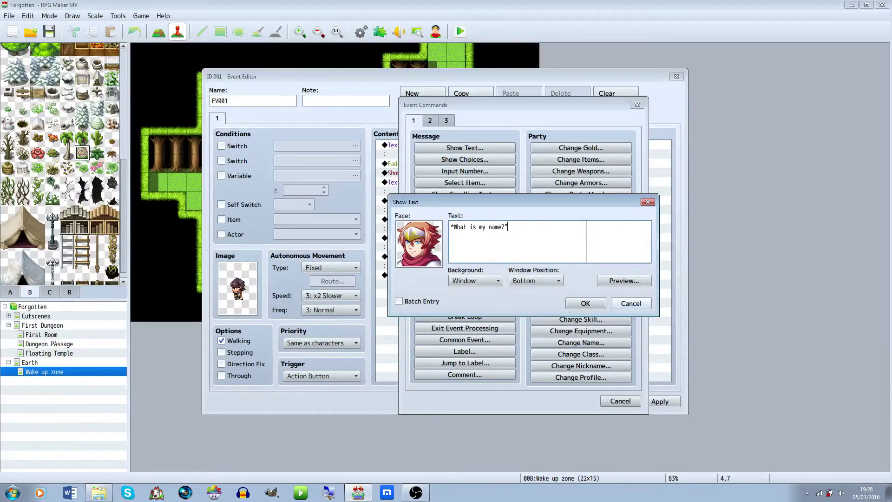
pyautogui.press('BackSpace')
pyautogui.write('*')
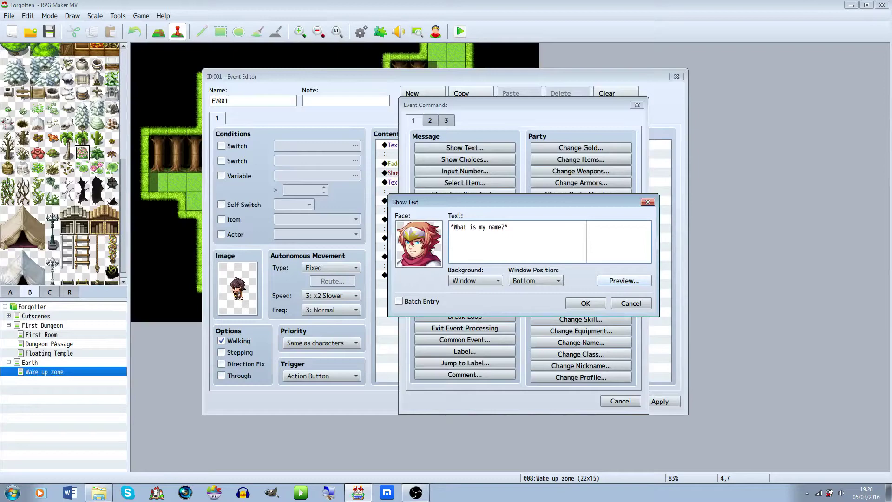
pyautogui.click(624, 280)
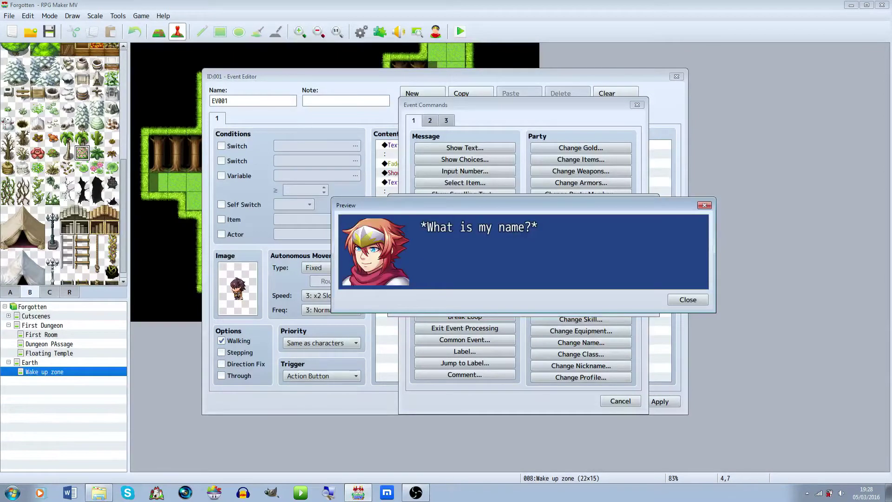
pyautogui.click(688, 300)
pyautogui.click(586, 304)
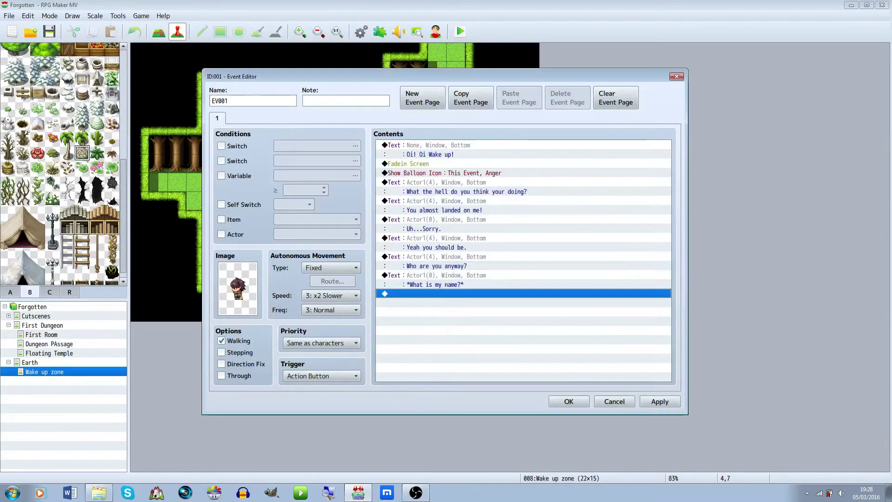
# Add Name Input Processing for the actor Harold after the name question, with a maximum of 9 characters.
pyautogui.press('Return')
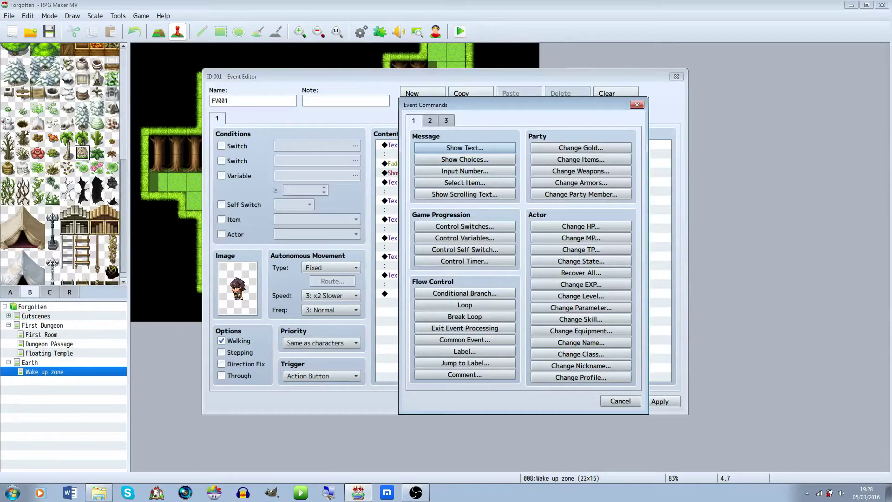
pyautogui.click(430, 121)
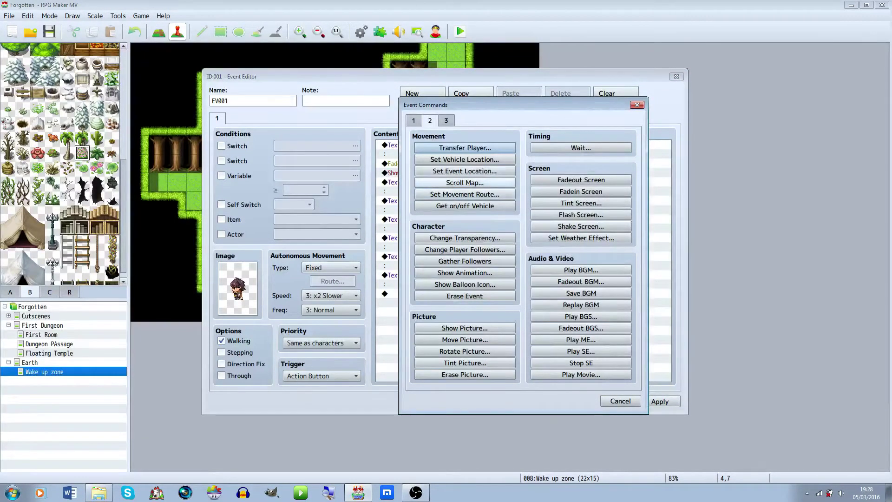
pyautogui.click(446, 121)
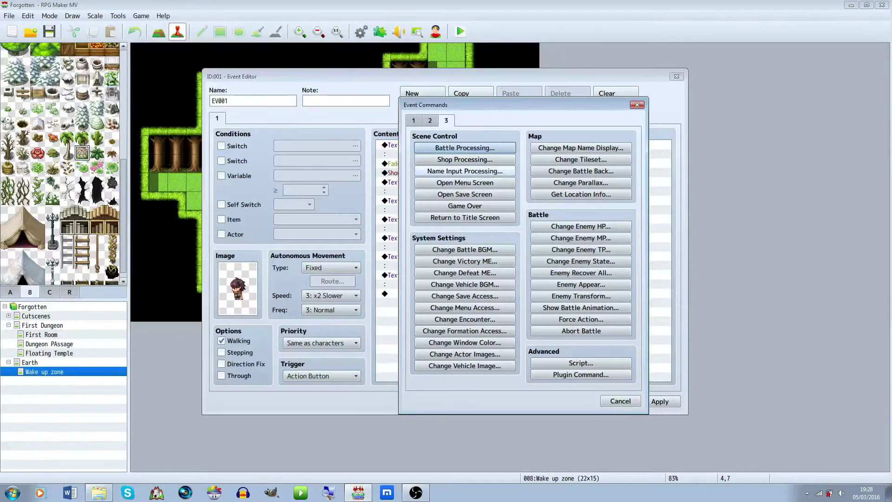
pyautogui.click(464, 171)
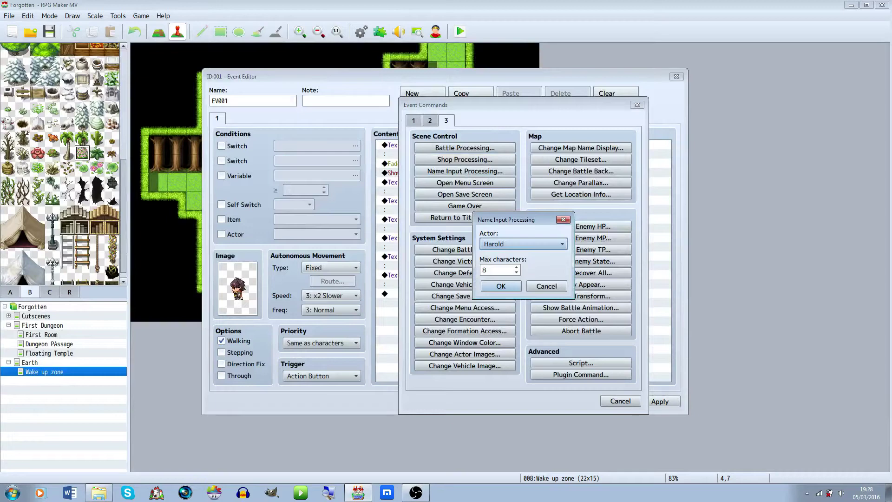
pyautogui.click(484, 270)
pyautogui.press('BackSpace')
pyautogui.write('9')
pyautogui.click(500, 285)
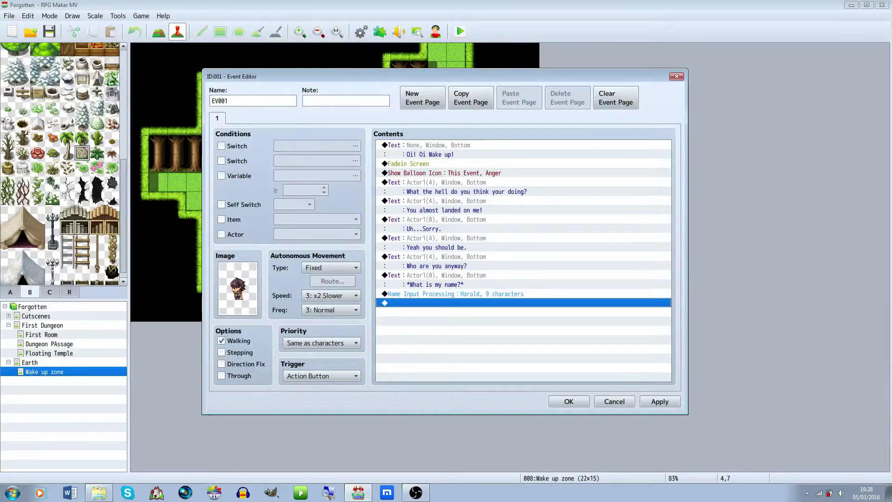
# Copy the "*What is my name?*" message to after the name input and change the copy's text to "*Yes, that's right.*".
pyautogui.click(446, 277)
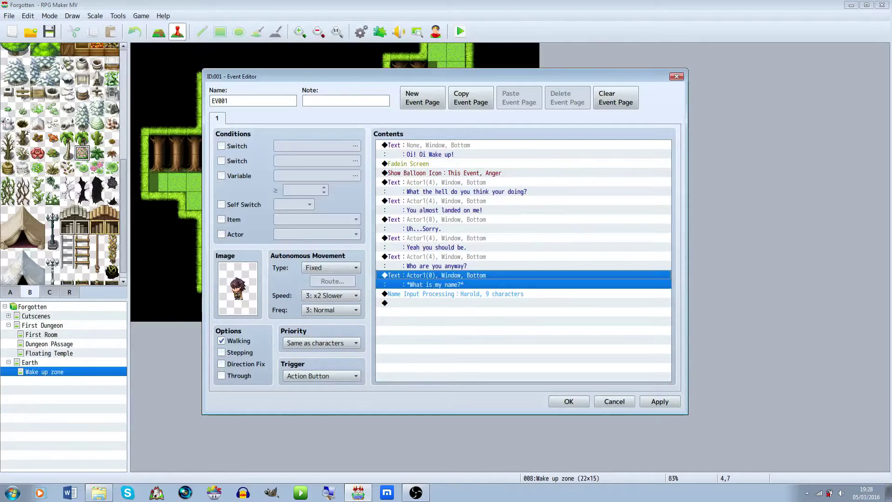
pyautogui.hotkey('ctrl', 'c')
pyautogui.click(446, 303)
pyautogui.hotkey('ctrl', 'v')
pyautogui.doubleClick(446, 307)
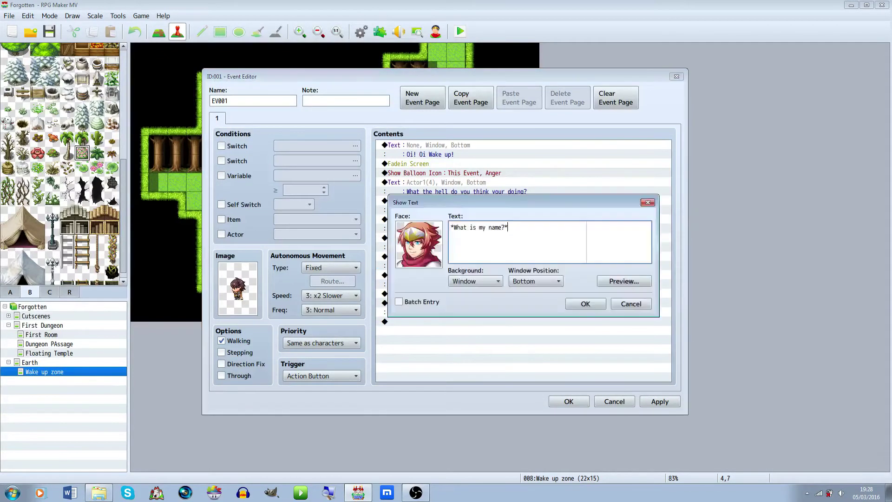
pyautogui.hotkey('ctrl', 'shift', 'Left')
pyautogui.hotkey('ctrl', 'shift', 'Left')
pyautogui.hotkey('ctrl', 'shift', 'Left')
pyautogui.hotkey('ctrl', 'shift', 'Left')
pyautogui.hotkey('ctrl', 'shift', 'Left')
pyautogui.press('BackSpace')
pyautogui.write('Yes th')
pyautogui.press('BackSpace')
pyautogui.press('BackSpace')
pyautogui.write(", that's right")
pyautogui.hotkey('ctrl', 'a')
pyautogui.write('**')
pyautogui.press('BackSpace')
pyautogui.hotkey('ctrl', 'v')
pyautogui.write('*')
pyautogui.click(585, 304)
# Add a message with the red-haired Actor1 face reading "\N[1]. My name is \N[1]." at the end and preview it.
pyautogui.doubleClick(464, 321)
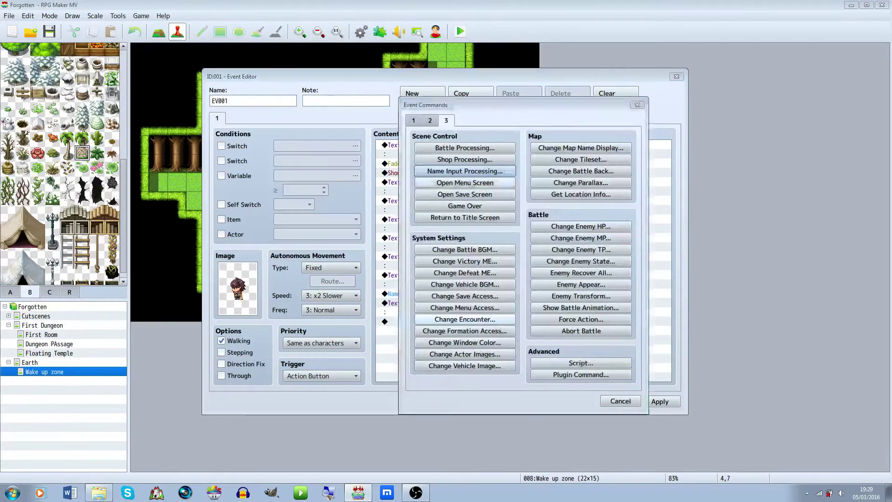
pyautogui.click(413, 121)
pyautogui.click(465, 147)
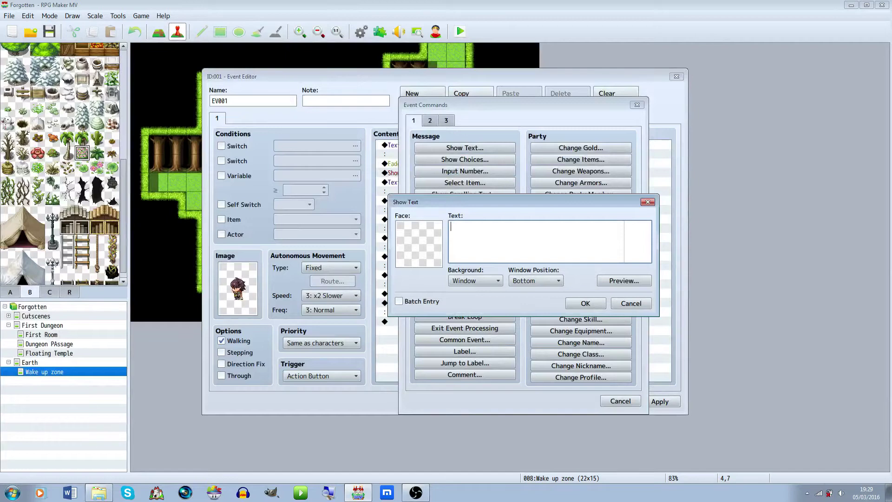
pyautogui.doubleClick(418, 243)
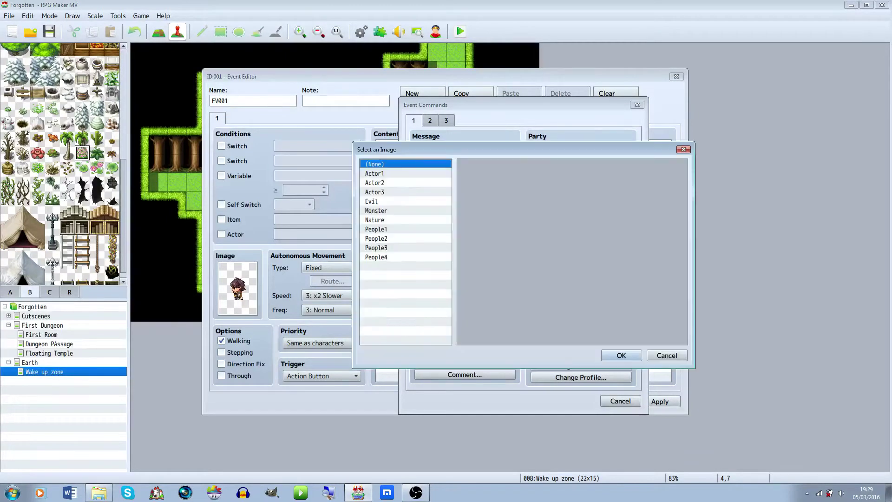
pyautogui.click(621, 355)
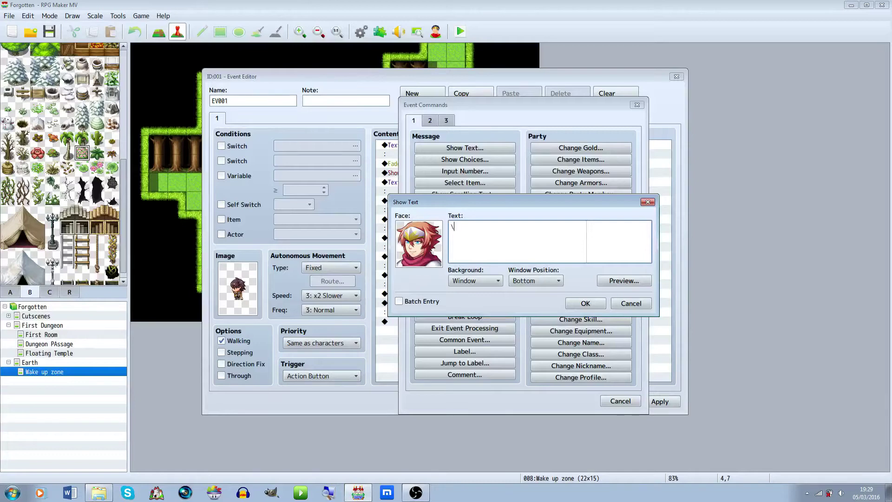
pyautogui.write('\\N[1]. My name is \\')
pyautogui.press('BackSpace')
pyautogui.press('BackSpace')
pyautogui.write('[1]')
pyautogui.click(624, 280)
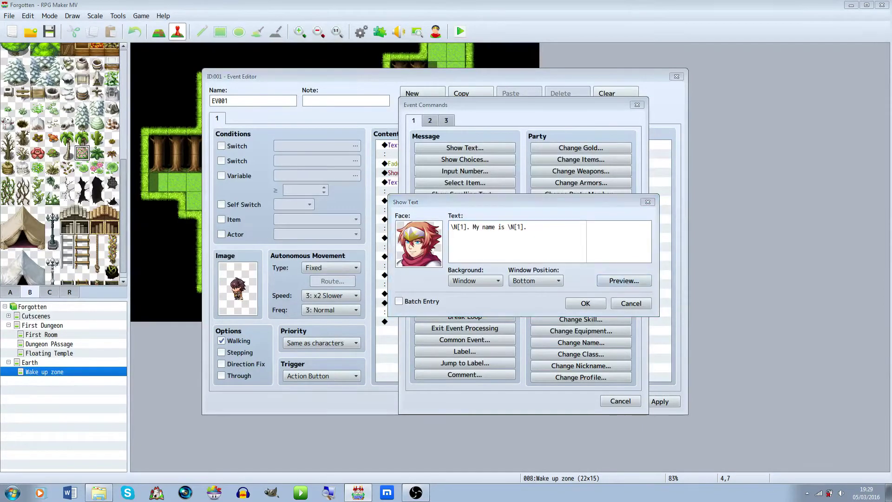
pyautogui.click(688, 299)
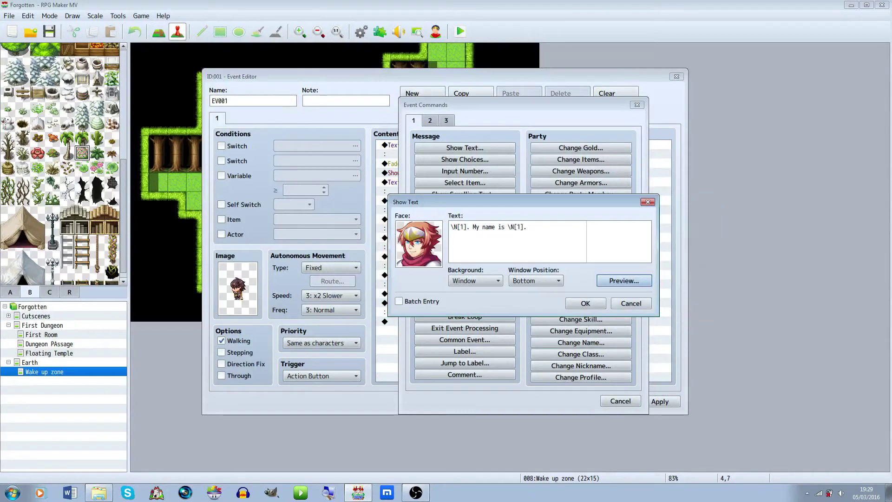
pyautogui.click(586, 303)
pyautogui.press('Return')
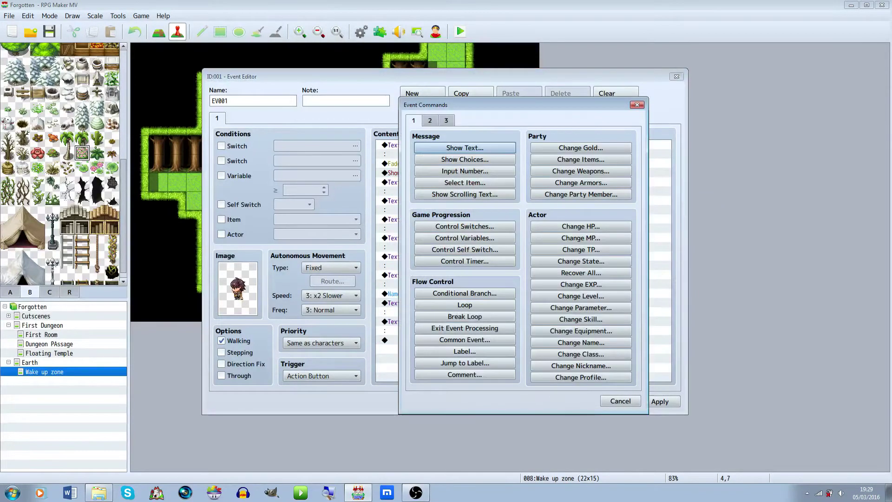
pyautogui.press('Return')
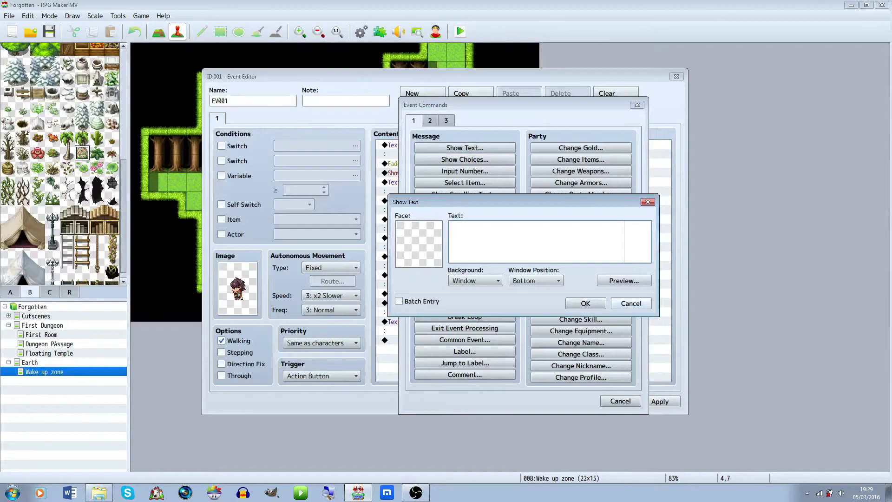
pyautogui.press('Escape')
pyautogui.press('Escape')
# Duplicate the "My name is" message below itself and change the copy's text to "Who are you?".
pyautogui.click(441, 326)
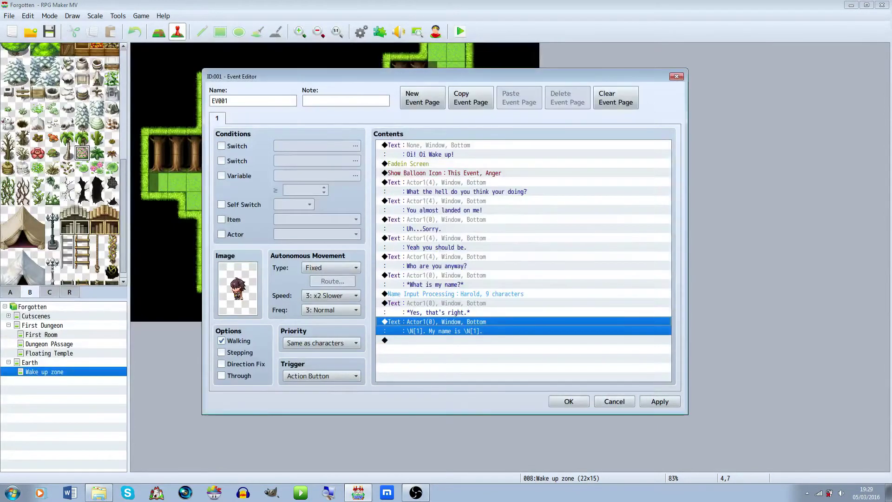
pyautogui.hotkey('ctrl', 'c')
pyautogui.click(442, 340)
pyautogui.hotkey('ctrl', 'v')
pyautogui.doubleClick(442, 345)
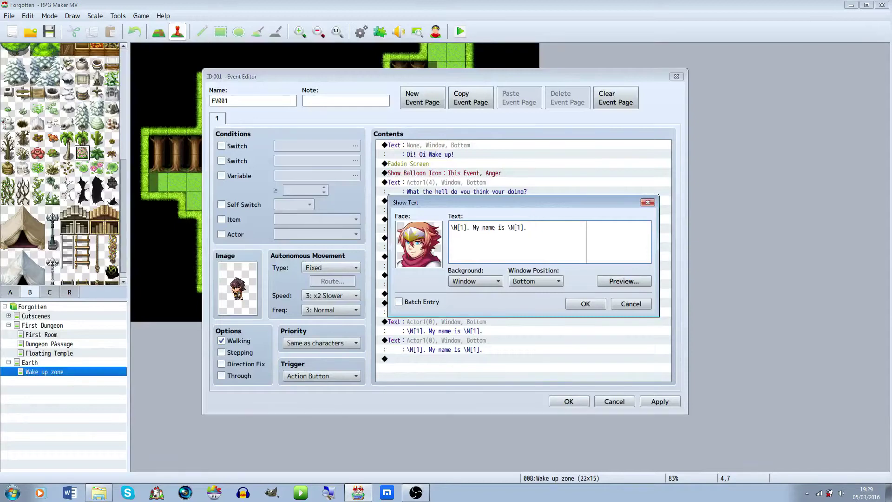
pyautogui.hotkey('ctrl', 'a')
pyautogui.write('Who are you')
pyautogui.click(586, 303)
pyautogui.click(576, 295)
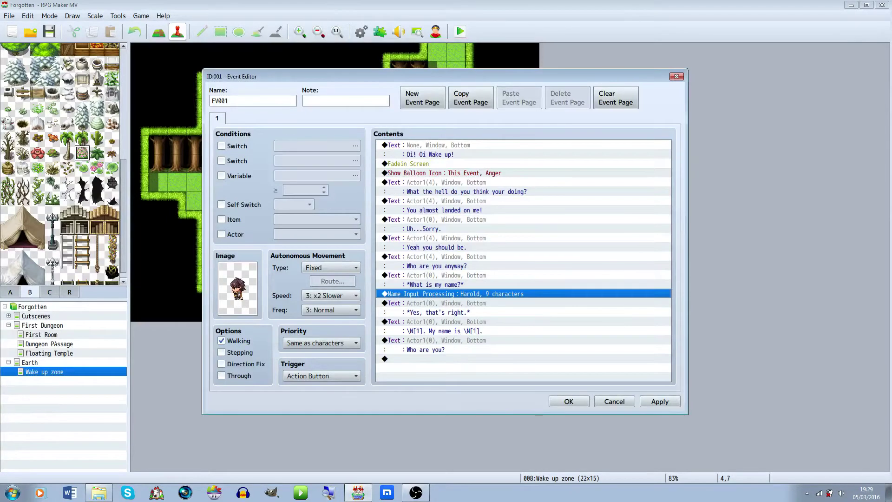
# Copy the "Who are you anyway?" message to the end of the dialogue and change its text to "That's on a need to know basis.".
pyautogui.click(512, 258)
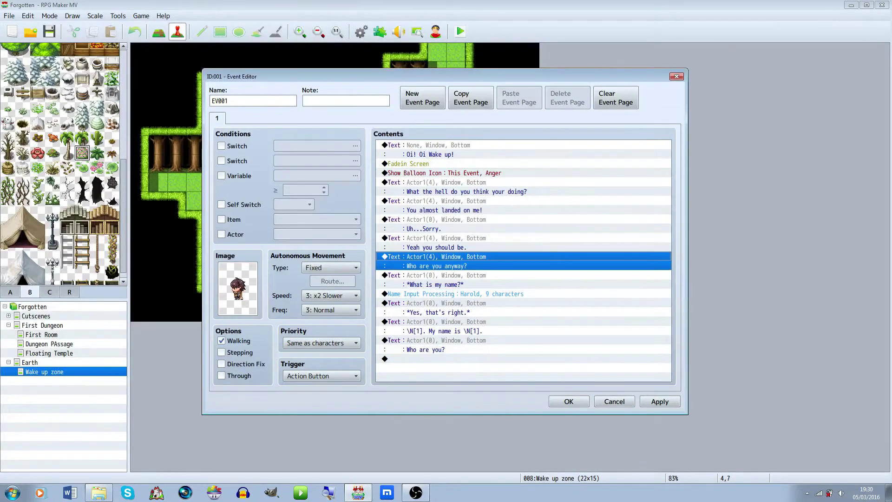
pyautogui.click(511, 359)
pyautogui.hotkey('ctrl', 'v')
pyautogui.doubleClick(511, 361)
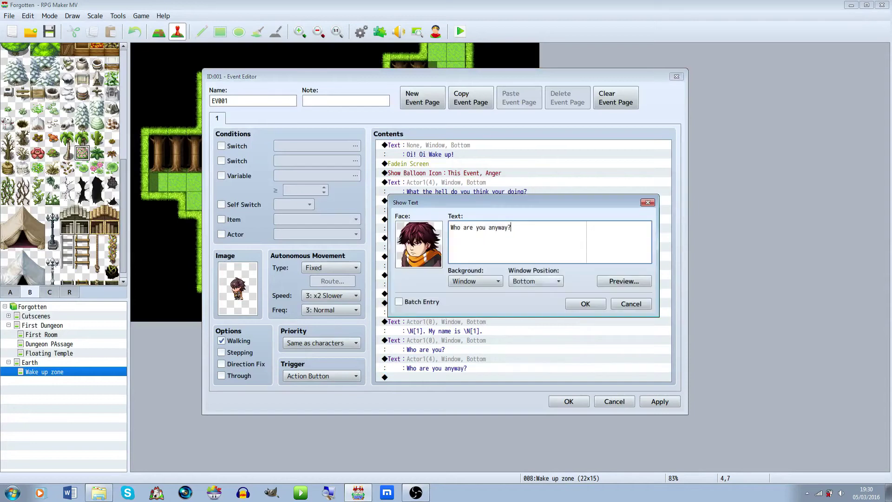
pyautogui.hotkey('ctrl', 'shift', 'Left')
pyautogui.hotkey('ctrl', 'shift', 'Left')
pyautogui.hotkey('ctrl', 'shift', 'Left')
pyautogui.hotkey('ctrl', 'shift', 'Left')
pyautogui.write("That's on")
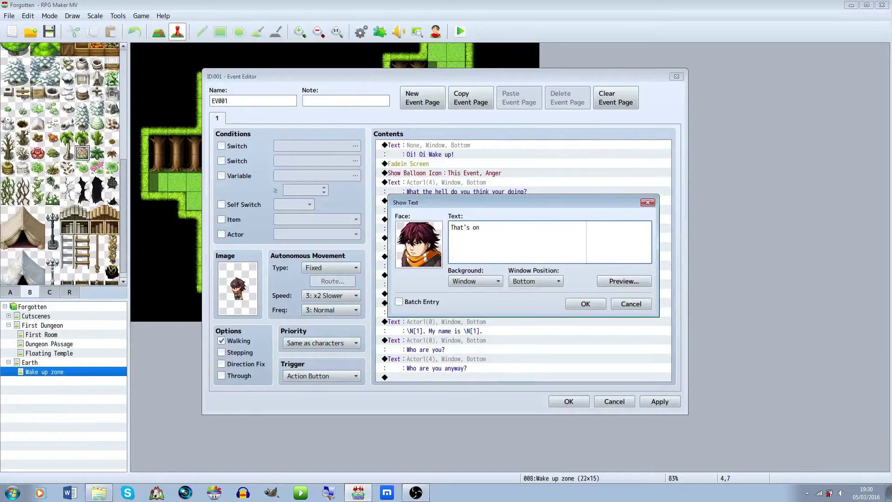
pyautogui.write(' a need to know basis.')
pyautogui.click(585, 304)
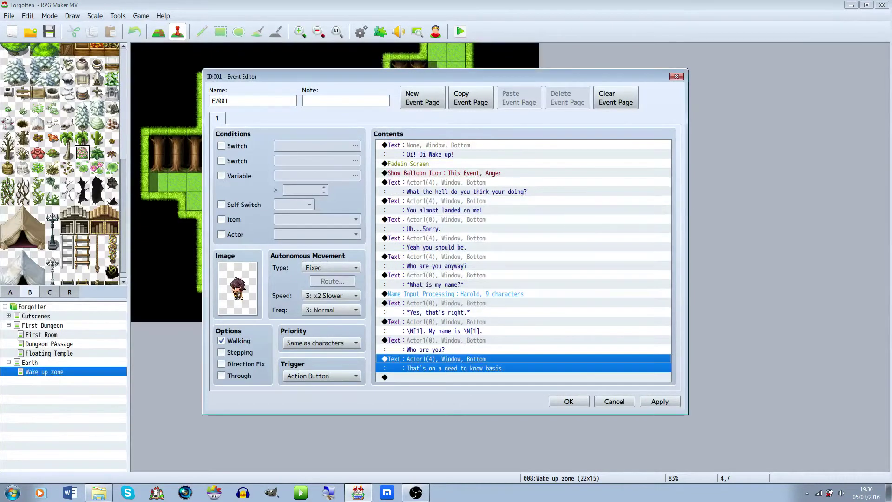
# Duplicate the "need to know basis" message, change the copy's text to "And you don't need to know.", and save the event.
pyautogui.hotkey('ctrl', 'c')
pyautogui.hotkey('ctrl', 'v')
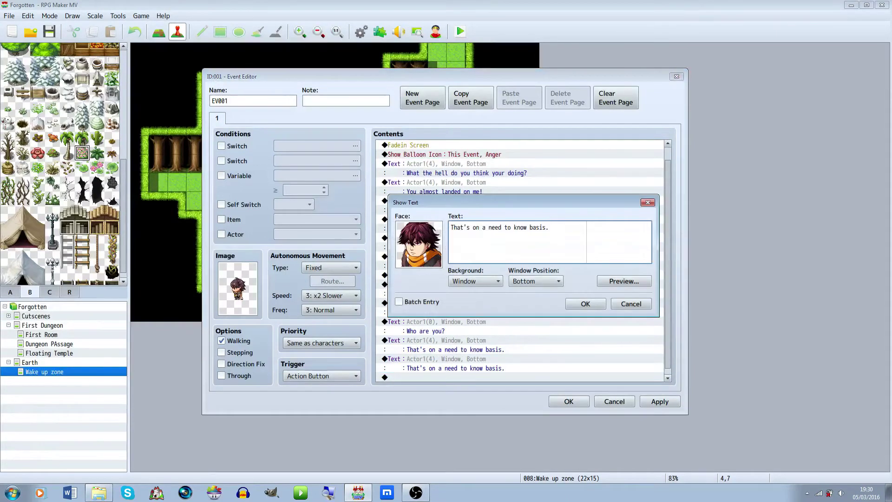
pyautogui.moveTo(551, 228); pyautogui.dragTo(449, 228)
pyautogui.write('An')
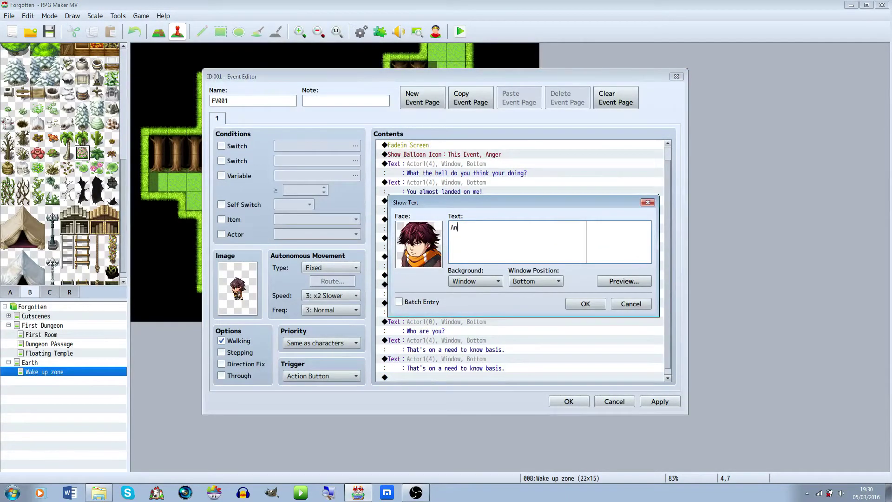
pyautogui.write("d you don't need to know.")
pyautogui.click(586, 304)
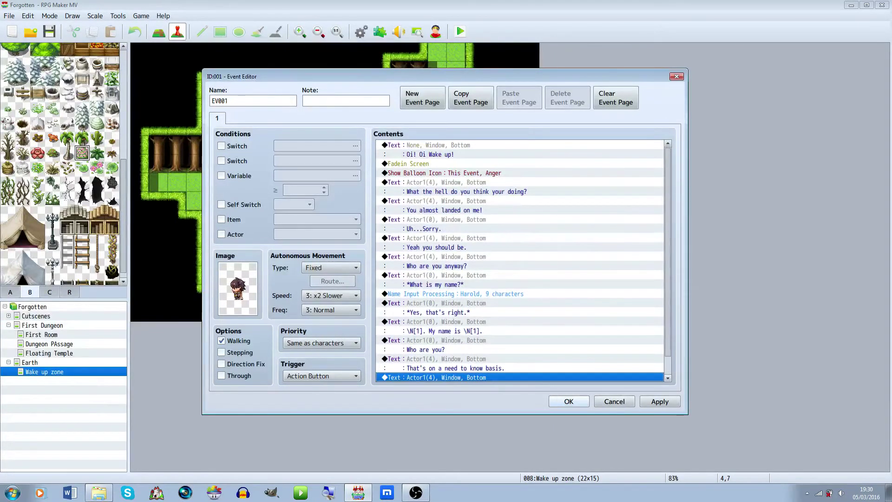
pyautogui.click(568, 402)
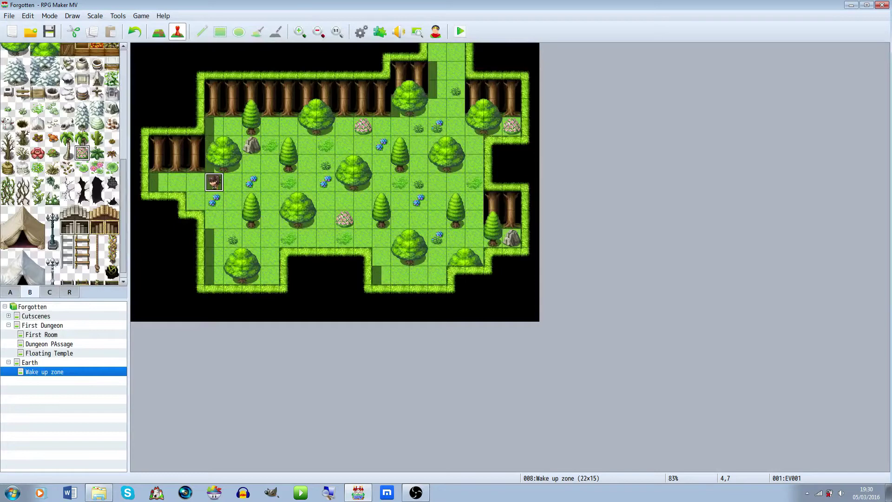
pyautogui.press('Right')
pyautogui.press('Right')
pyautogui.press('Right')
pyautogui.click(233, 182)
pyautogui.click(270, 182)
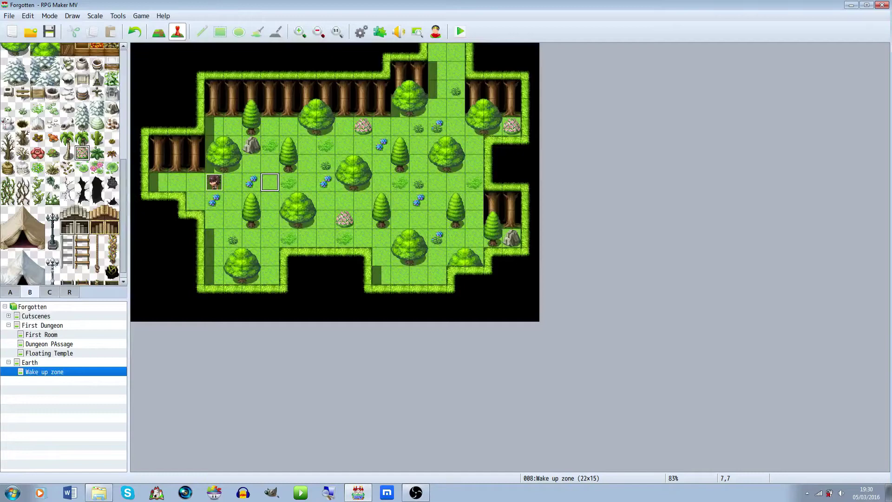
pyautogui.press('Right')
pyautogui.press('Right')
pyautogui.press('Right')
pyautogui.press('Right')
pyautogui.press('Right')
pyautogui.rightClick(214, 182)
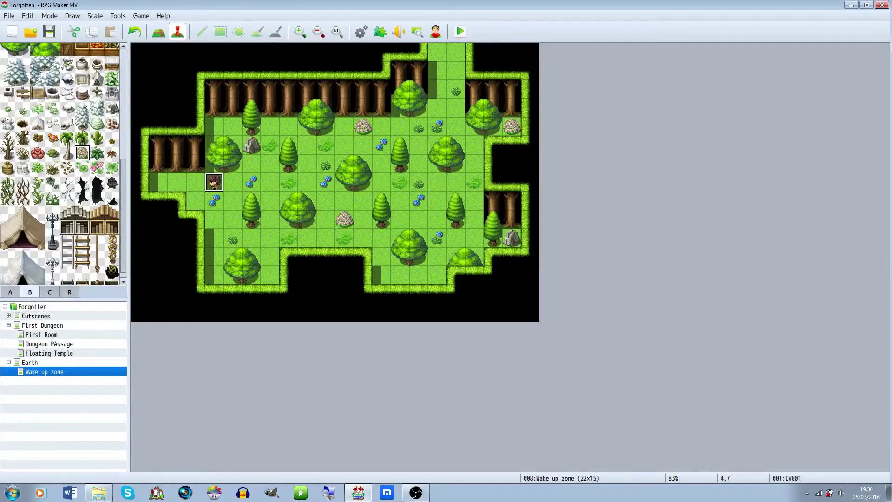
# Append a movement route for This Event to EV001's contents: Move Right three times, Turn Left, waiting for completion.
pyautogui.click(228, 188)
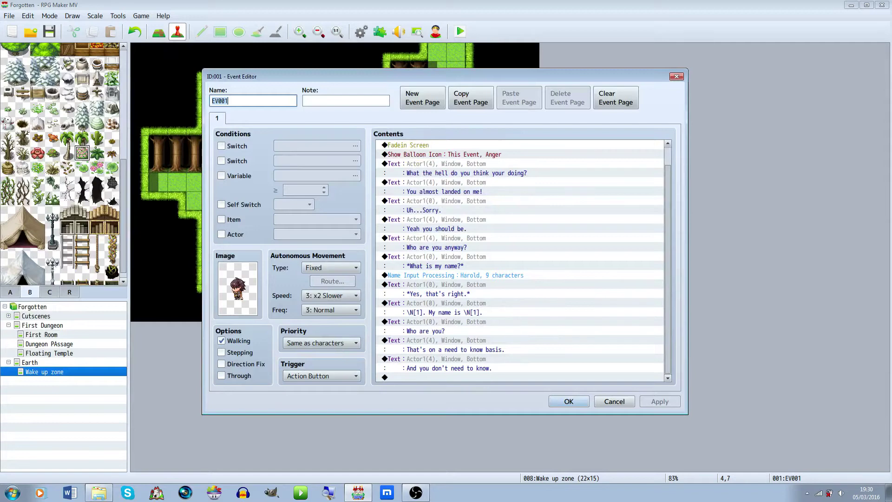
pyautogui.doubleClick(446, 377)
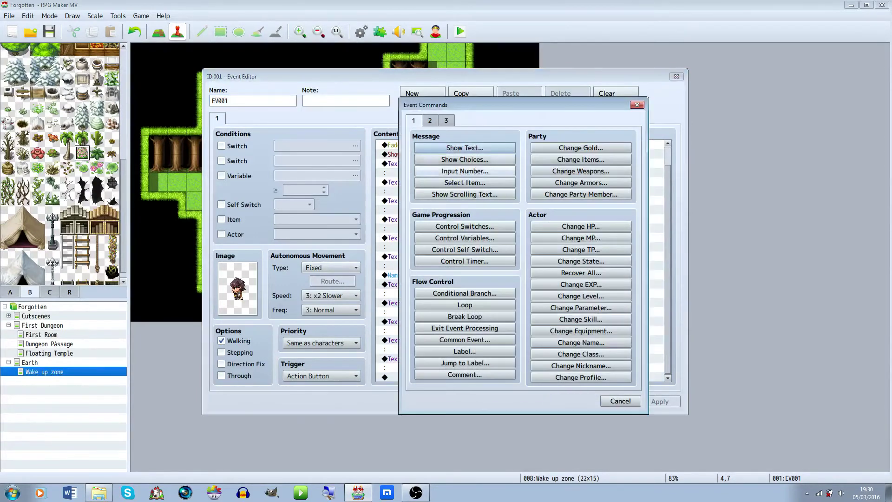
pyautogui.click(430, 120)
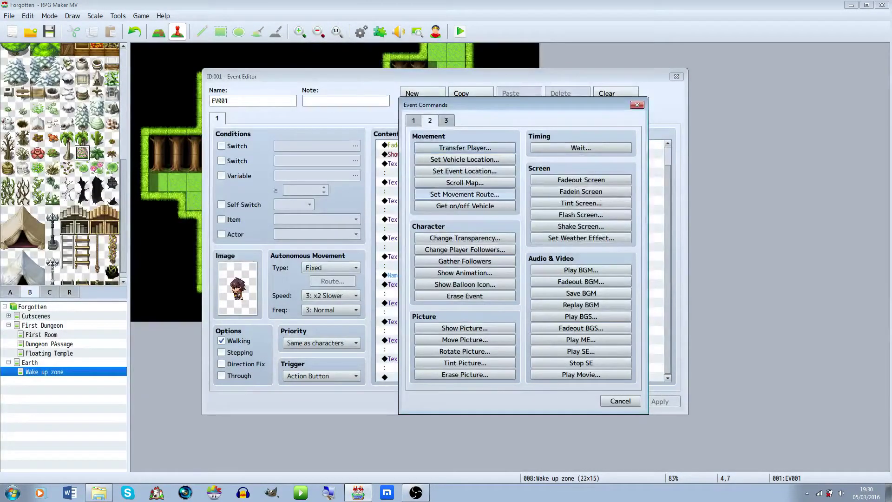
pyautogui.click(465, 194)
pyautogui.click(373, 164)
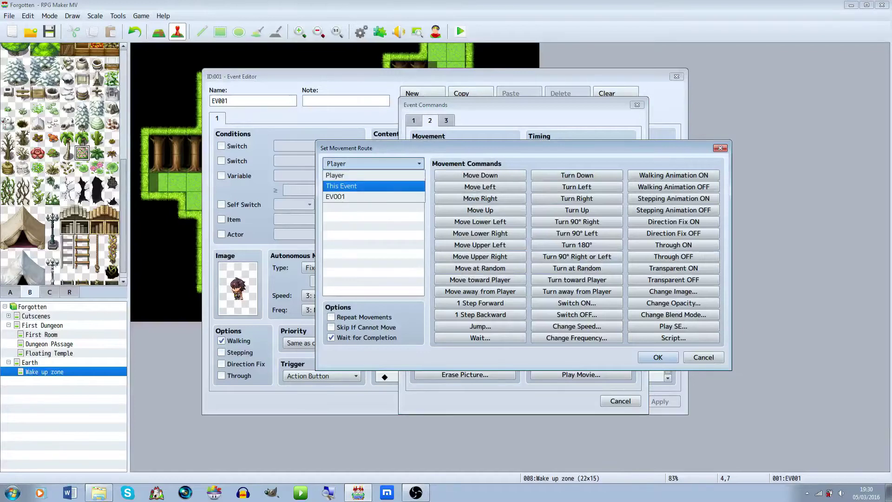
pyautogui.click(341, 186)
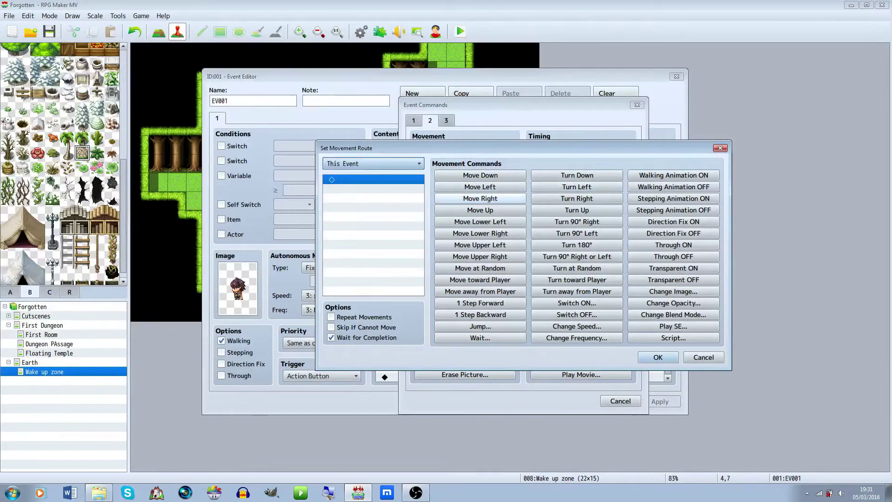
pyautogui.click(480, 199)
pyautogui.click(480, 199)
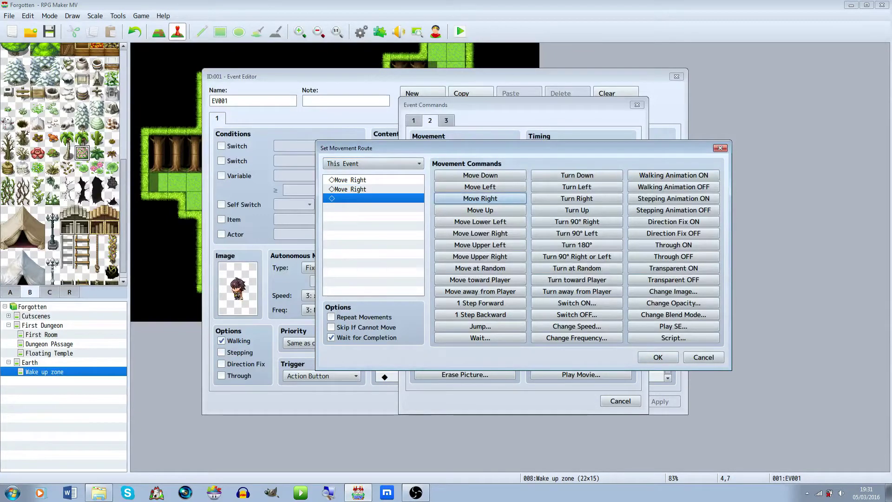
pyautogui.click(480, 199)
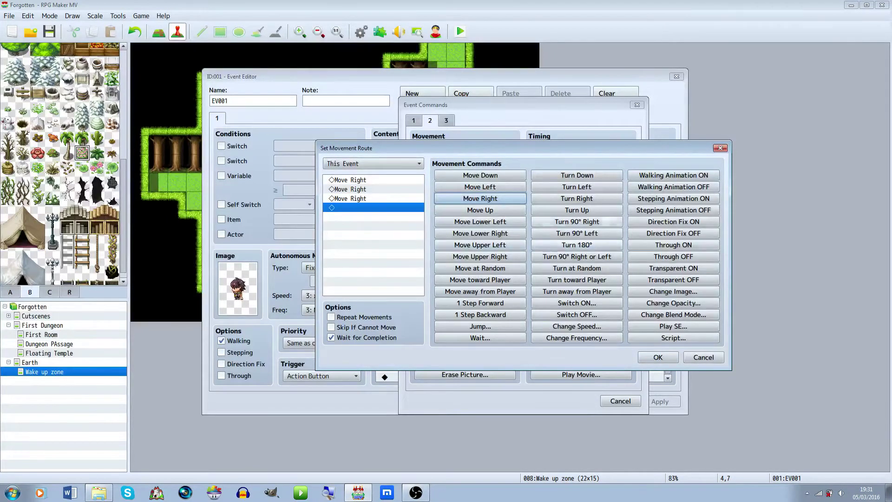
pyautogui.click(577, 187)
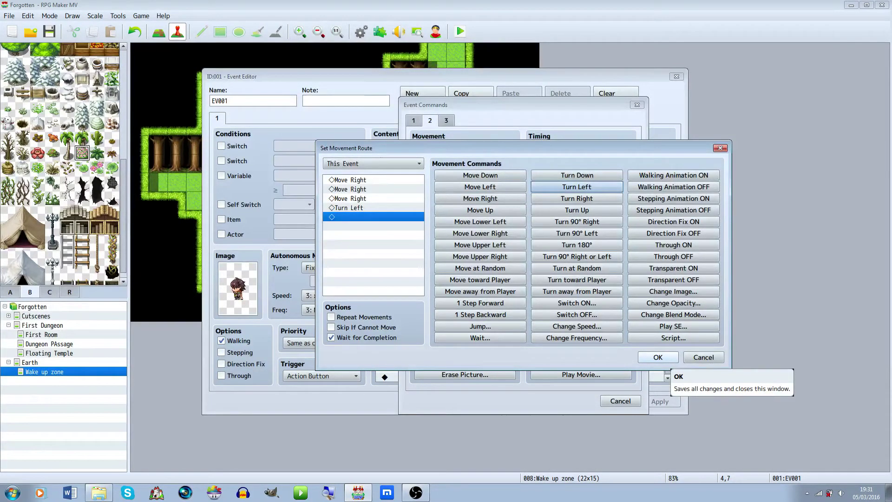
pyautogui.click(658, 357)
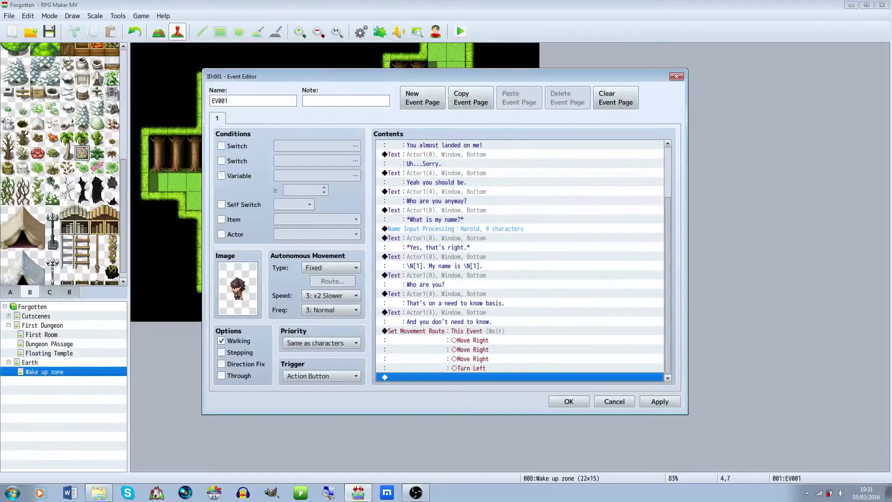
pyautogui.press('Return')
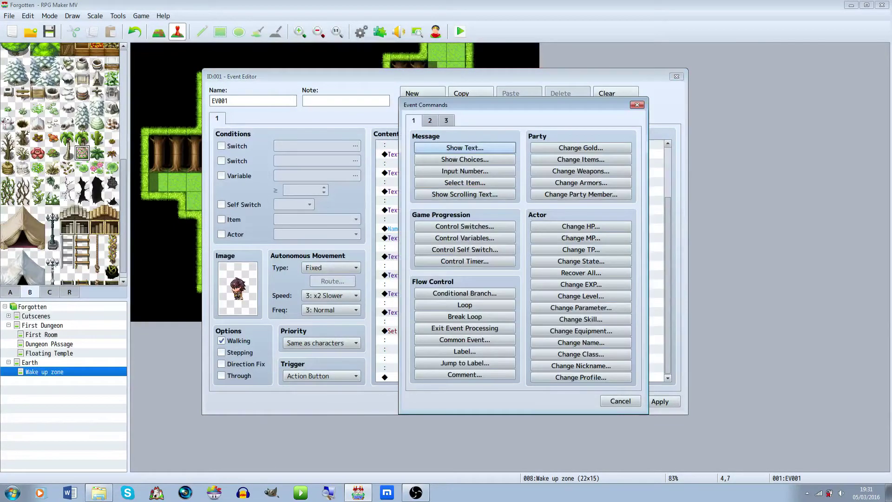
pyautogui.press('Return')
pyautogui.press('Escape')
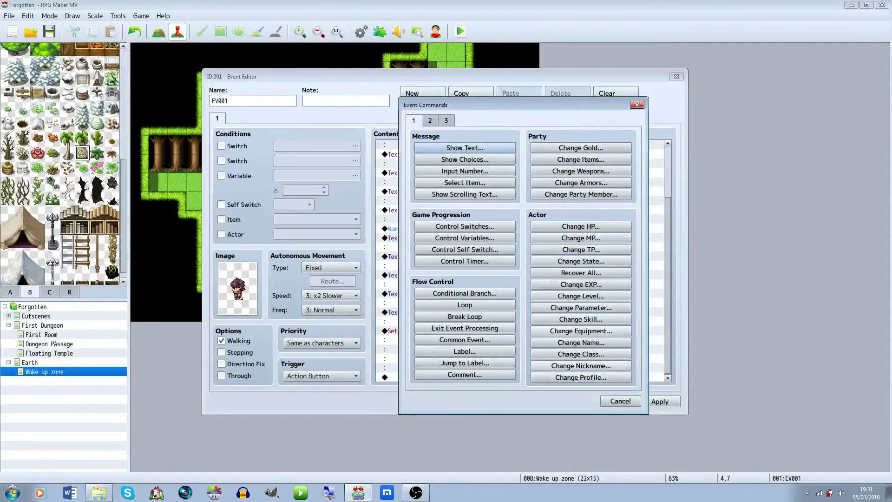
pyautogui.press('Escape')
# Remove the Turn Left command from the end of the event's movement route.
pyautogui.press('Up')
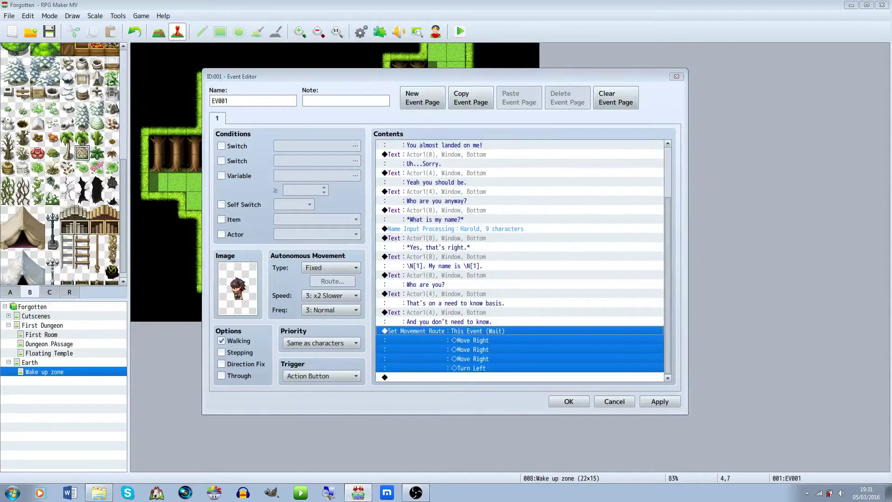
pyautogui.doubleClick(465, 340)
pyautogui.click(325, 208)
pyautogui.press('Delete')
pyautogui.click(614, 357)
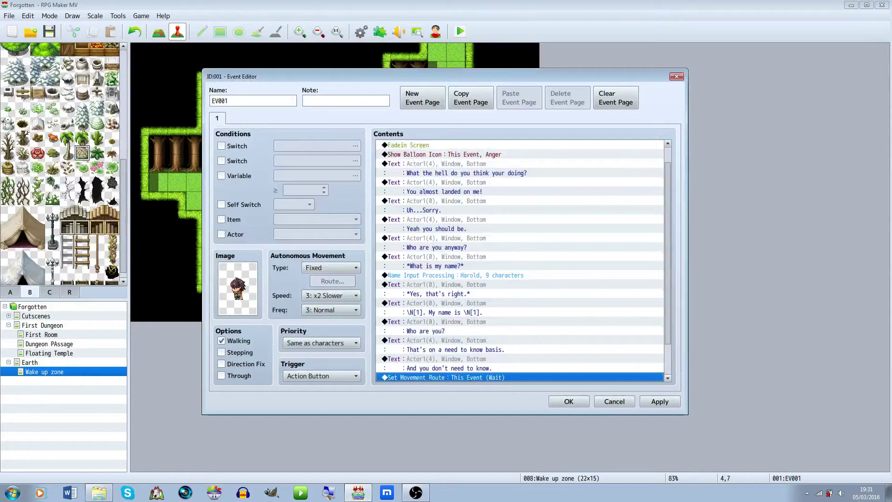
# Start a Show Text message after the movement route, using the red-haired character with the orange scarf from Actor1 as its face.
pyautogui.press('Down')
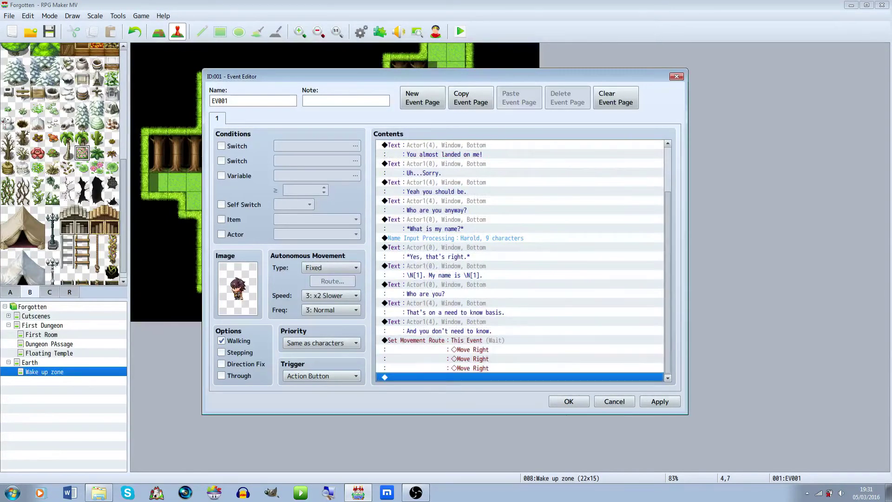
pyautogui.press('Return')
pyautogui.click(464, 148)
pyautogui.doubleClick(418, 244)
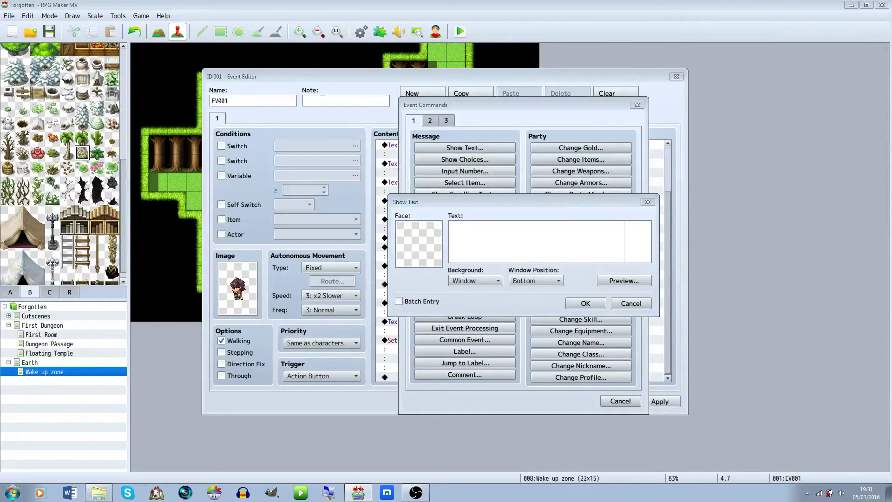
pyautogui.click(374, 173)
pyautogui.click(374, 183)
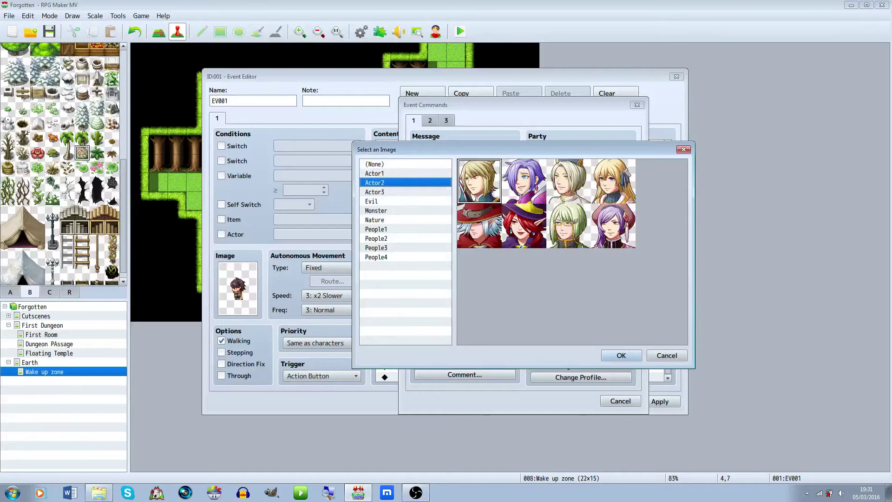
pyautogui.click(375, 174)
pyautogui.click(478, 180)
pyautogui.click(621, 355)
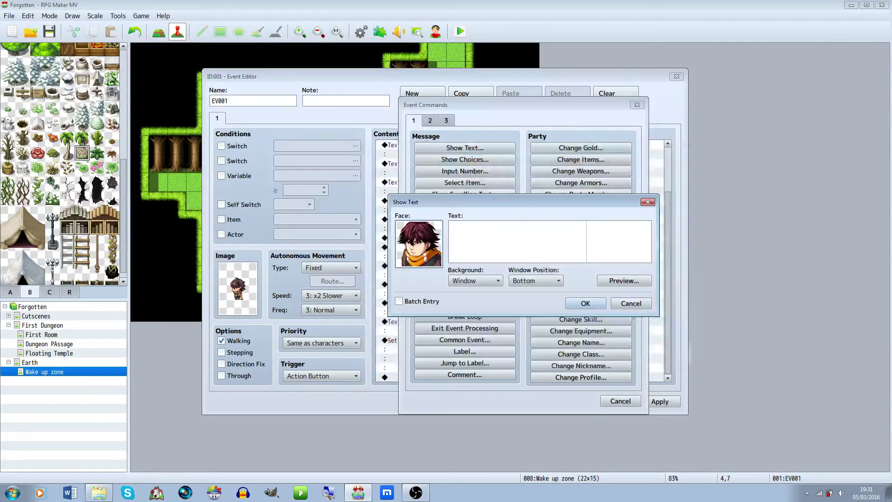
# Enter the message "Oh yeah.\..\..\.." with "Don't even think of following me." on the second line.
pyautogui.write('Oh yeah.')
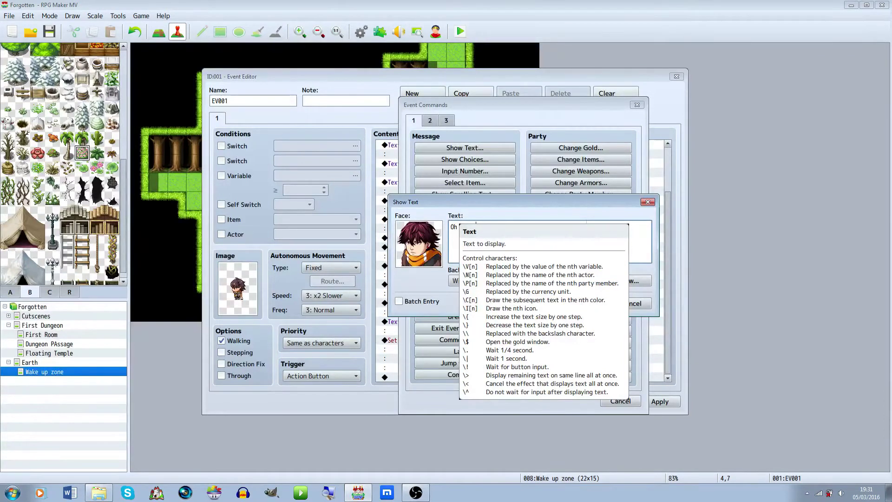
pyautogui.write('\\.')
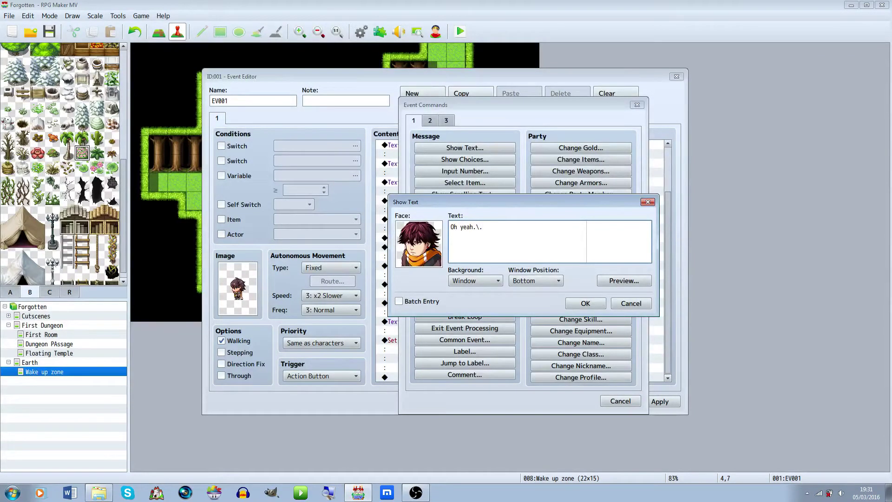
pyautogui.write('.\\..\\.')
pyautogui.write("on't even think of following me.")
pyautogui.click(585, 303)
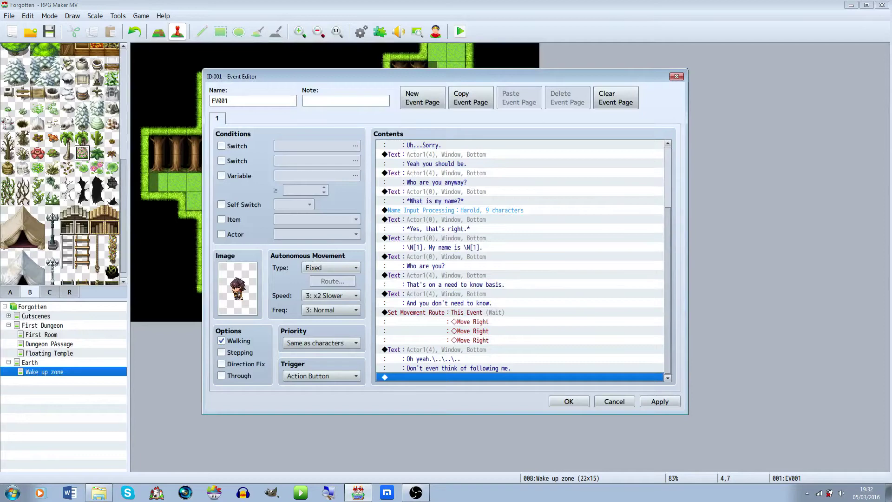
# Add a movement route for This Event after the message with two Move Right commands and Wait for Completion off.
pyautogui.doubleClick(464, 377)
pyautogui.click(430, 121)
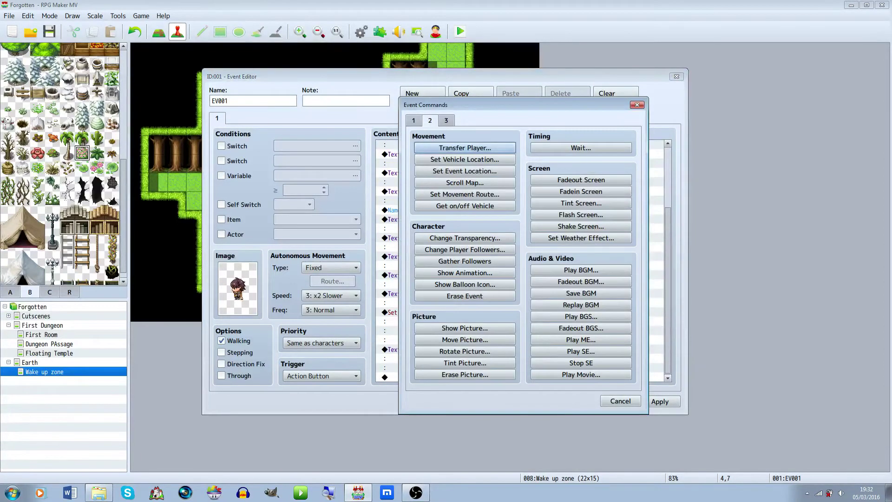
pyautogui.click(464, 195)
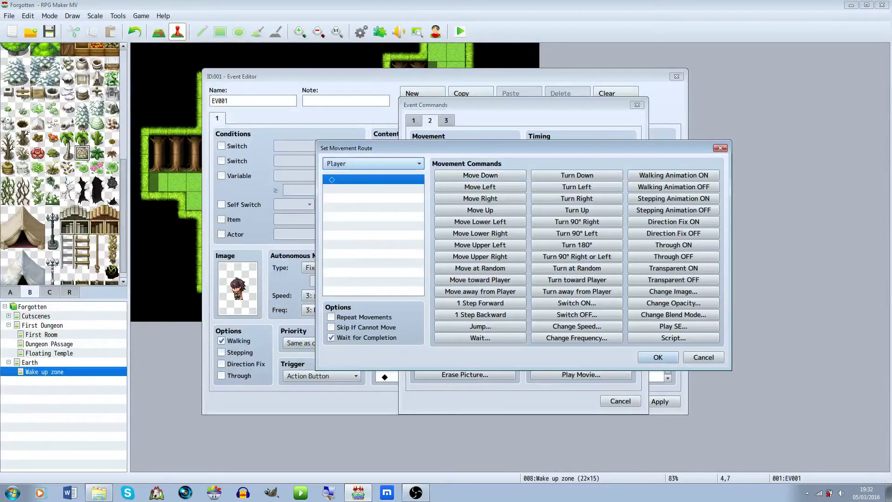
pyautogui.click(373, 164)
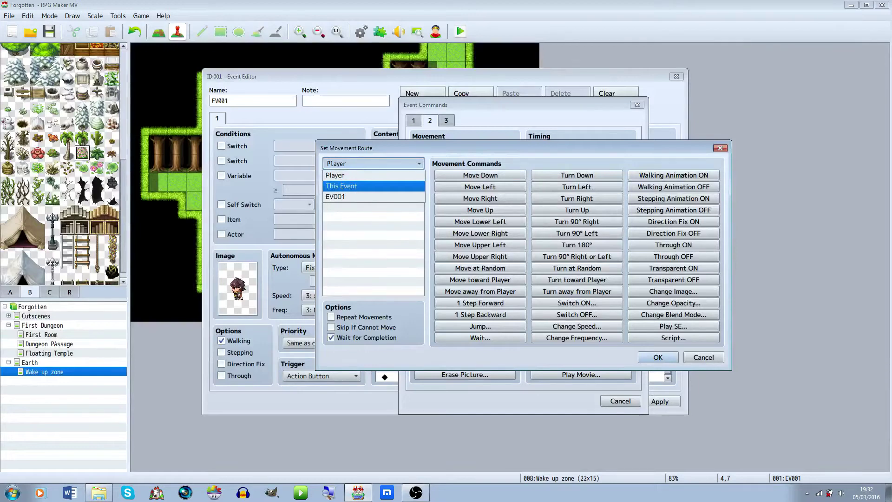
pyautogui.click(373, 186)
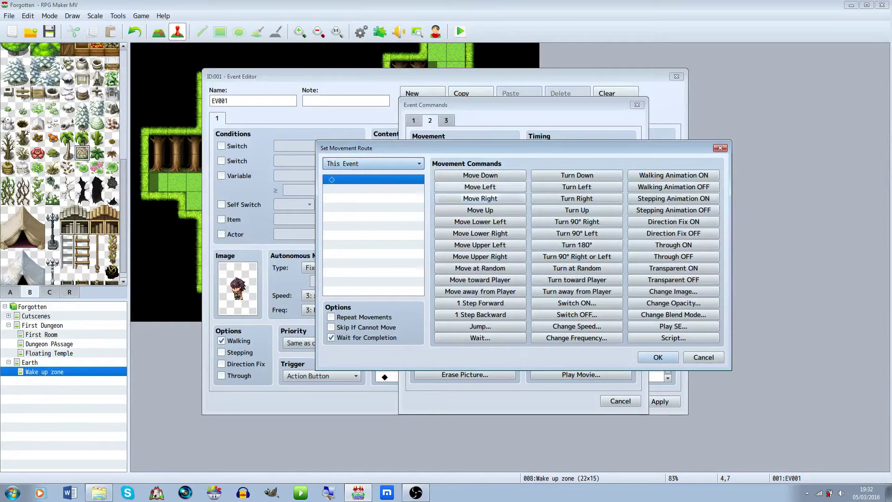
pyautogui.click(480, 199)
pyautogui.click(480, 198)
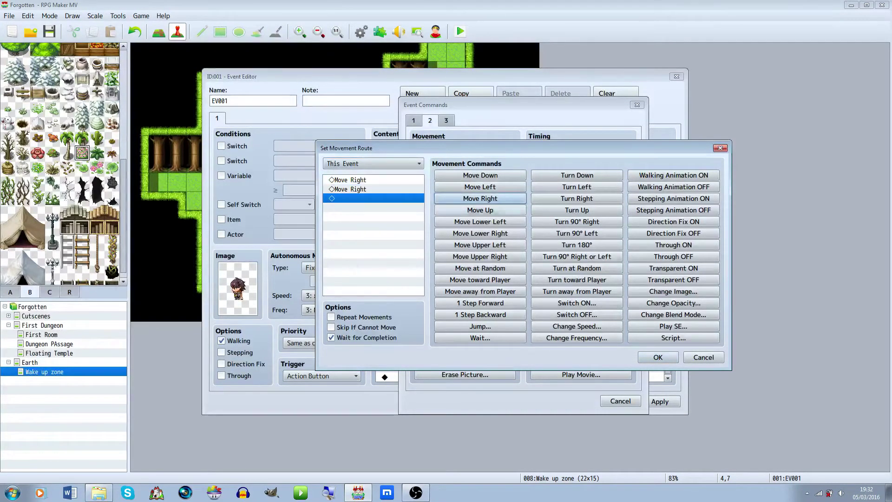
pyautogui.click(480, 198)
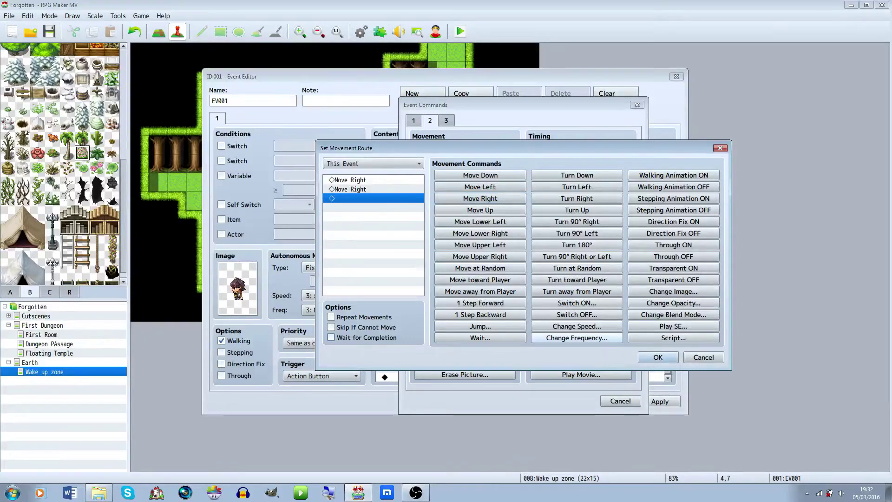
pyautogui.click(657, 357)
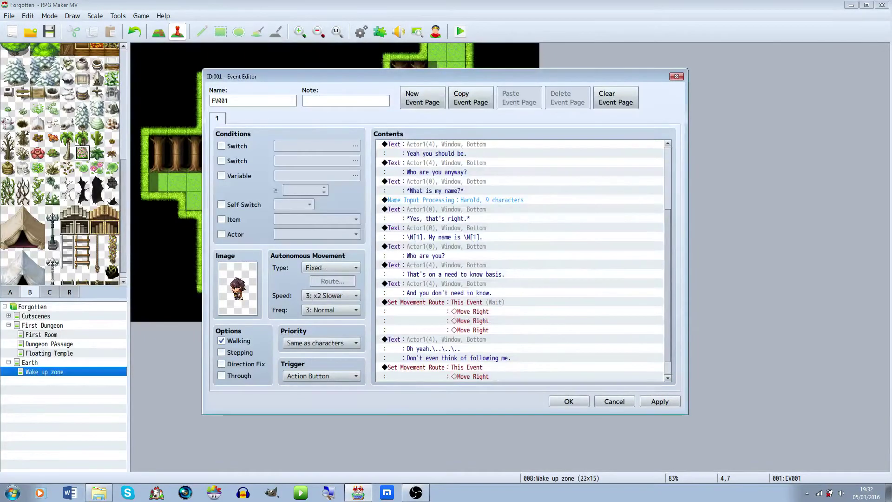
# Add a Fadeout Screen command at the end of the event's contents.
pyautogui.scroll(-1, 520, 260)
pyautogui.press('Return')
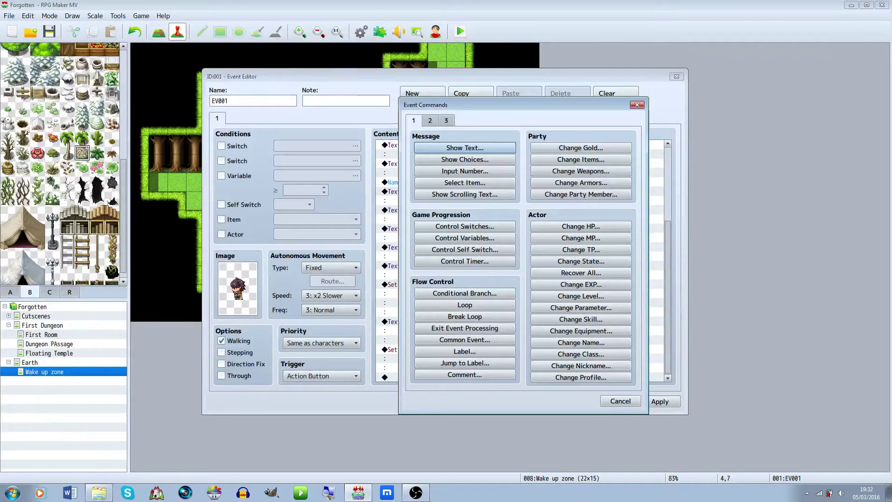
pyautogui.click(430, 120)
pyautogui.click(580, 180)
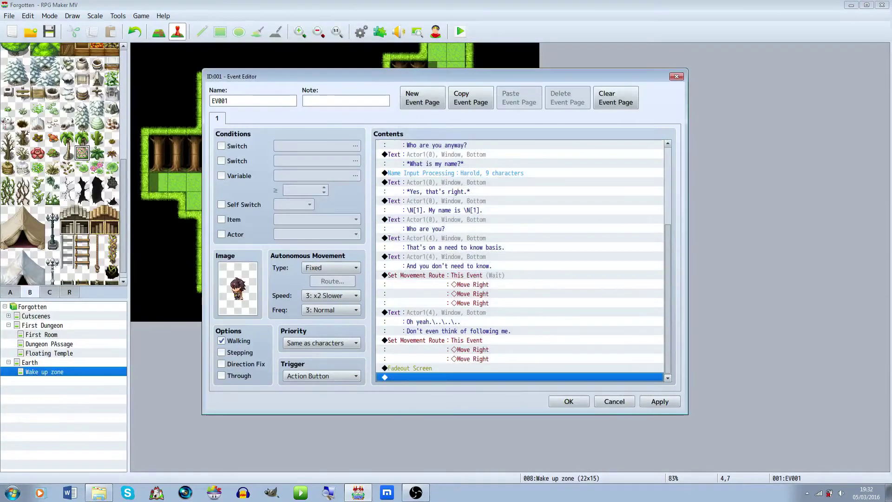
# Add a movement route for the Player after the fadeout with Through ON and Transparent ON, and Wait for Completion off.
pyautogui.press('Return')
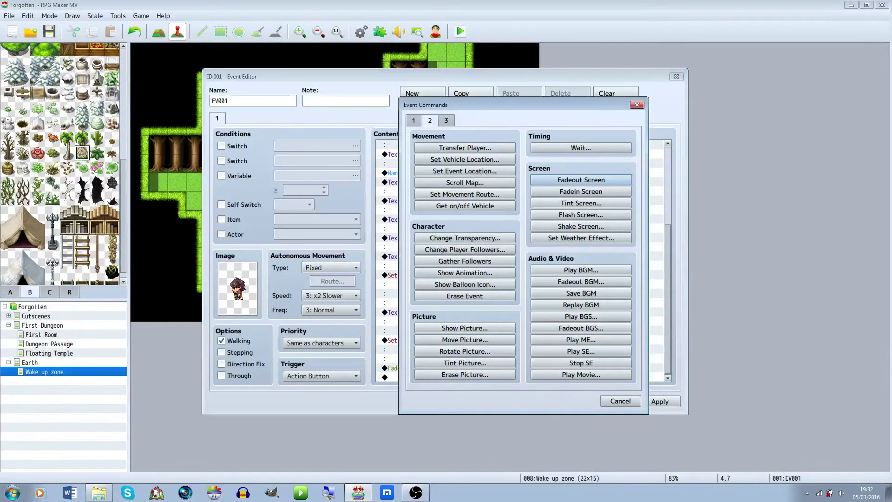
pyautogui.click(465, 195)
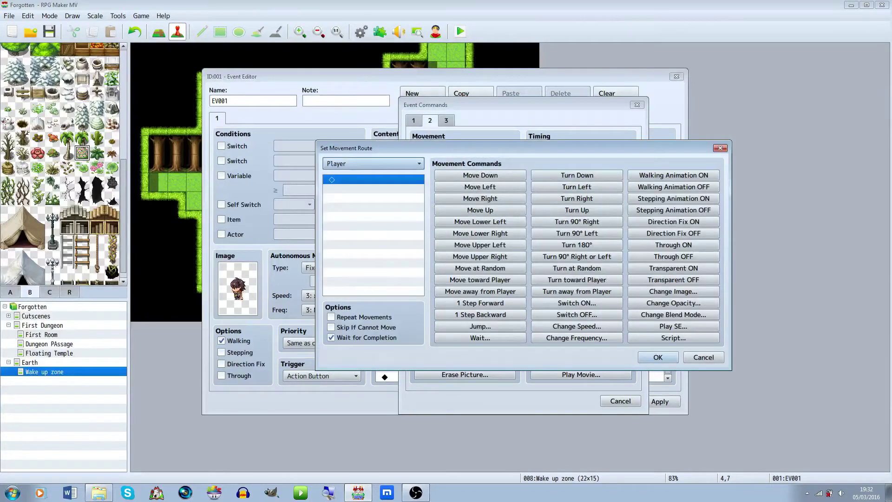
pyautogui.click(331, 337)
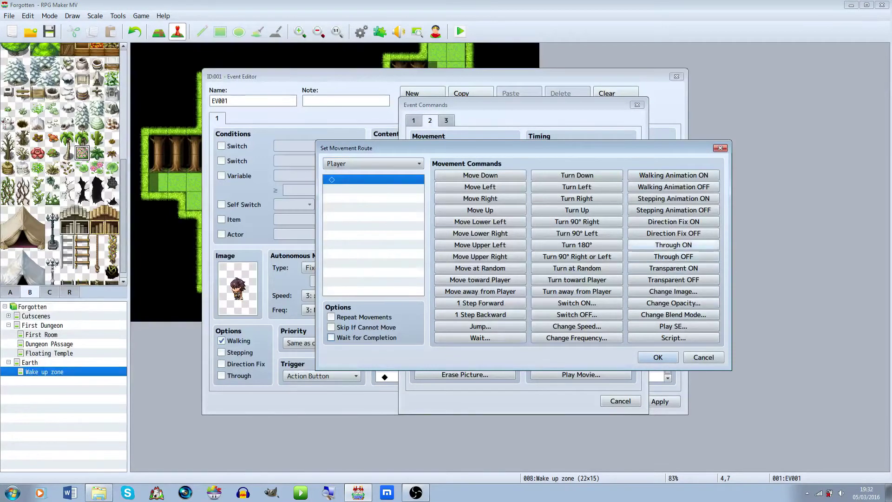
pyautogui.click(674, 245)
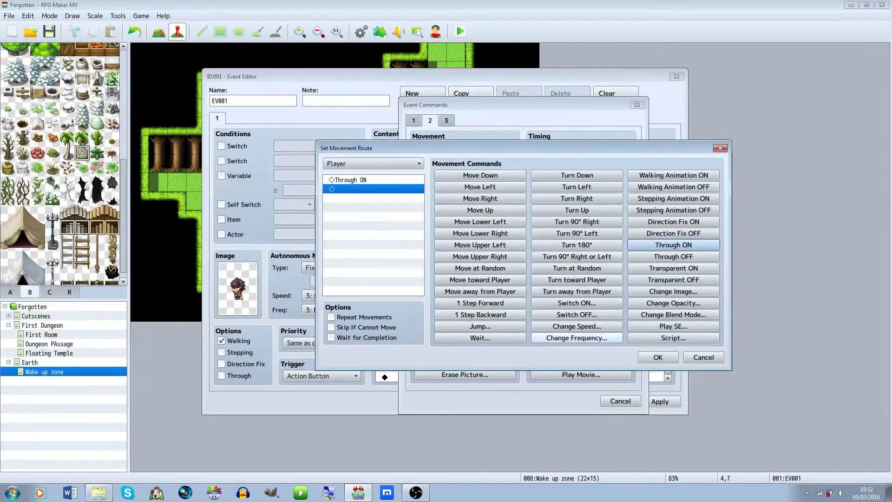
pyautogui.click(674, 268)
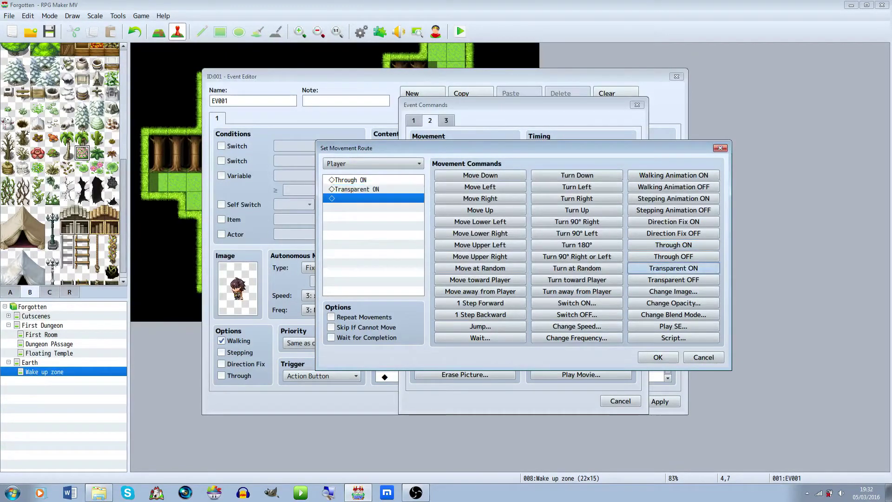
pyautogui.click(658, 357)
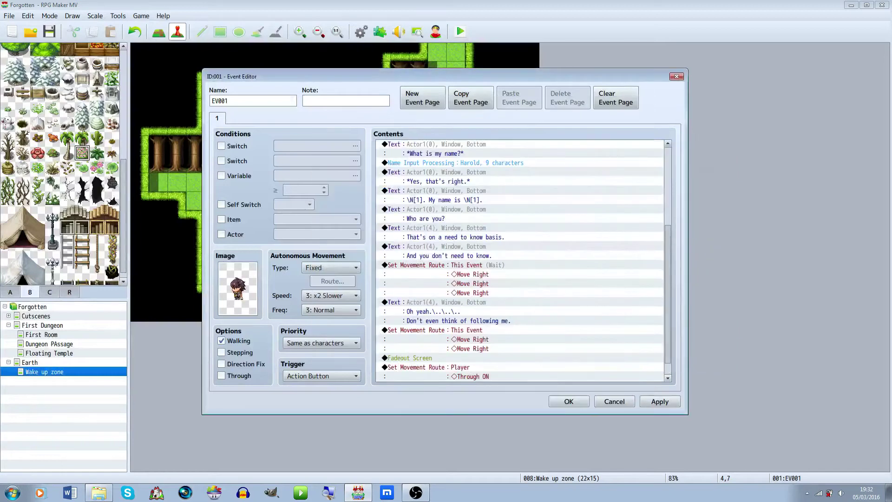
pyautogui.doubleClick(614, 377)
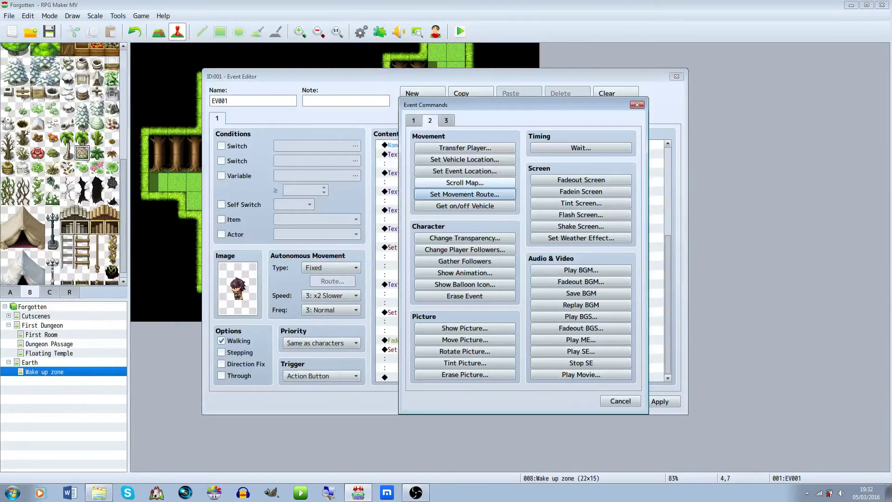
pyautogui.click(413, 121)
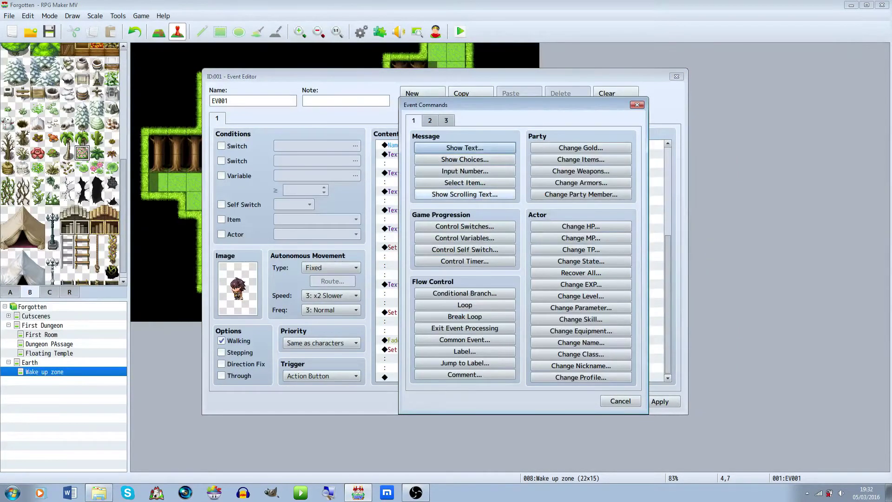
pyautogui.click(620, 401)
# Delete the Player movement route that follows the fadeout from the event's contents.
pyautogui.click(608, 359)
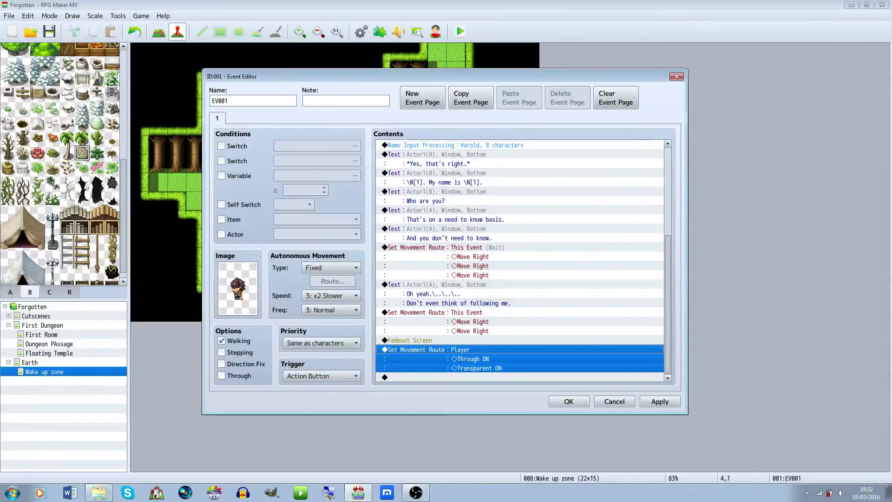
pyautogui.press('Delete')
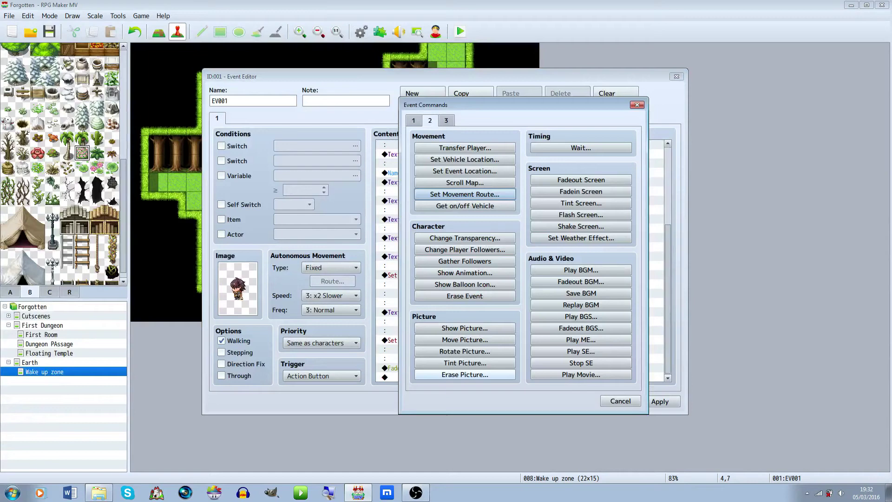
# Add a Control Self Switch command after the fadeout that sets self switch A to ON.
pyautogui.click(414, 121)
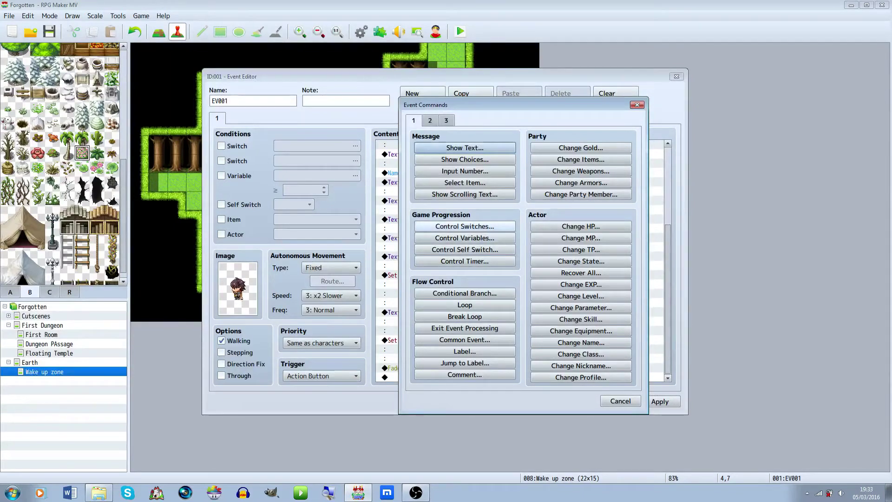
pyautogui.click(464, 226)
pyautogui.click(577, 299)
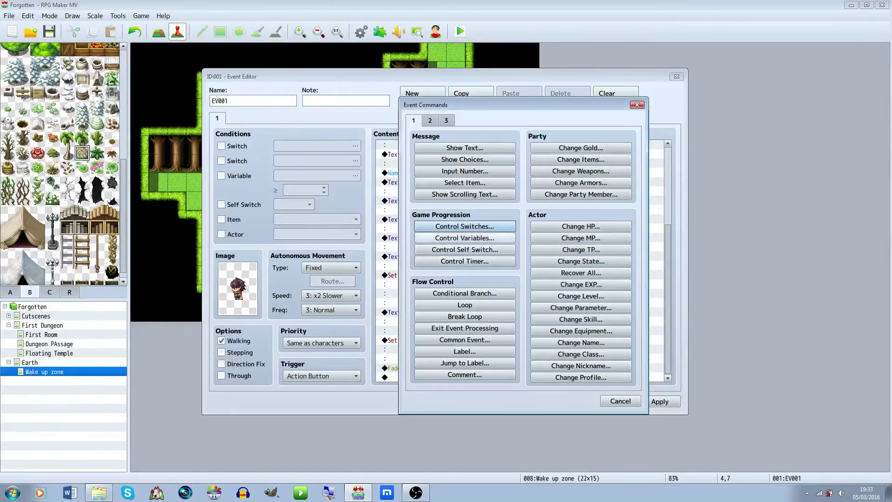
pyautogui.click(465, 238)
pyautogui.click(602, 346)
pyautogui.click(465, 250)
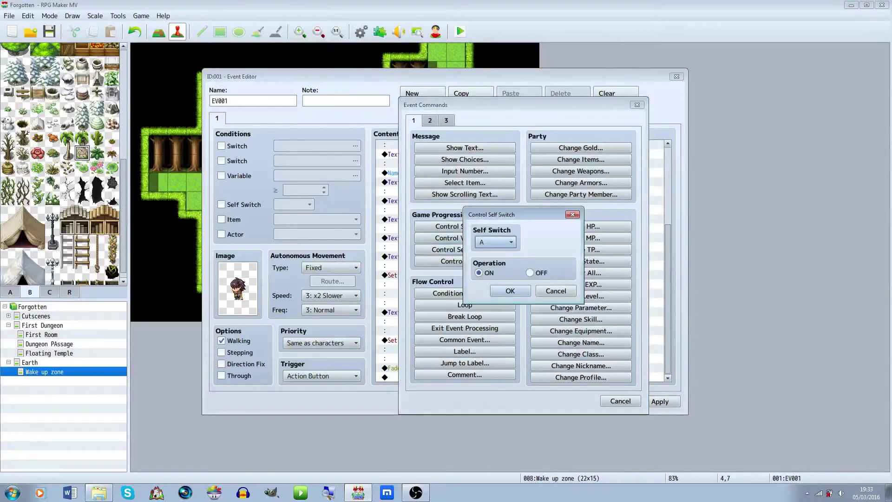
pyautogui.click(508, 292)
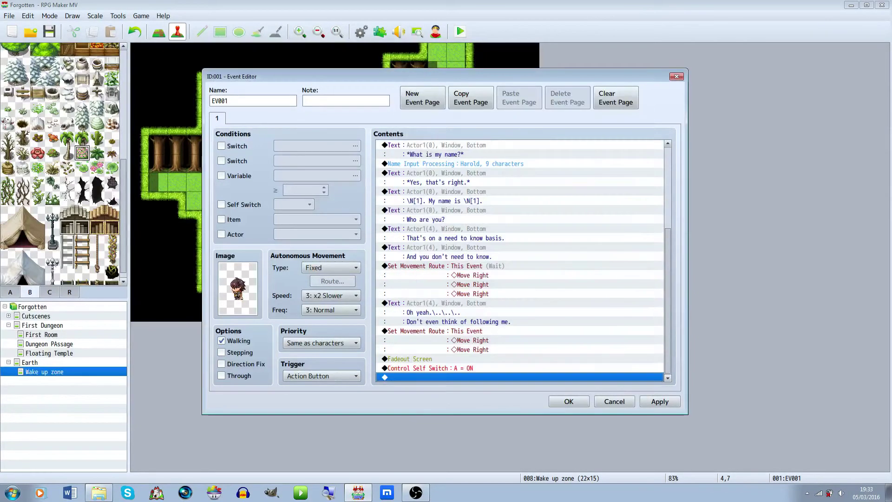
# Add a Fadein Screen command at the end of the event's contents.
pyautogui.doubleClick(464, 377)
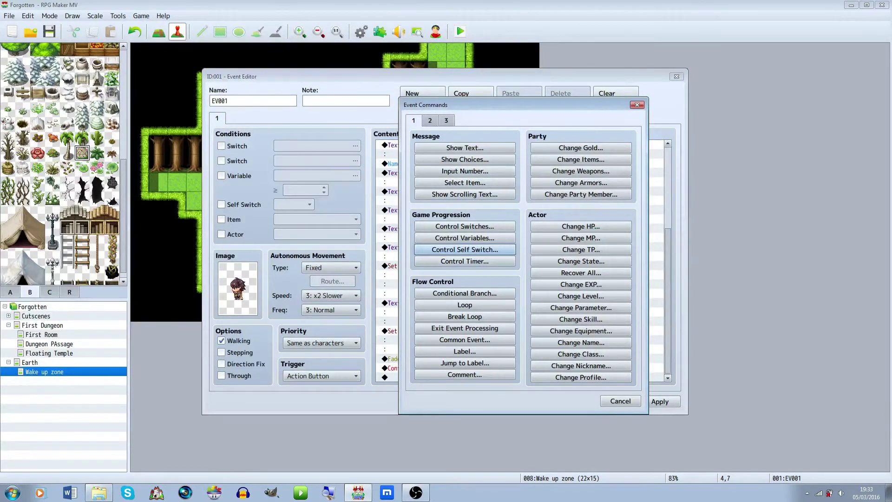
pyautogui.click(430, 120)
pyautogui.click(581, 194)
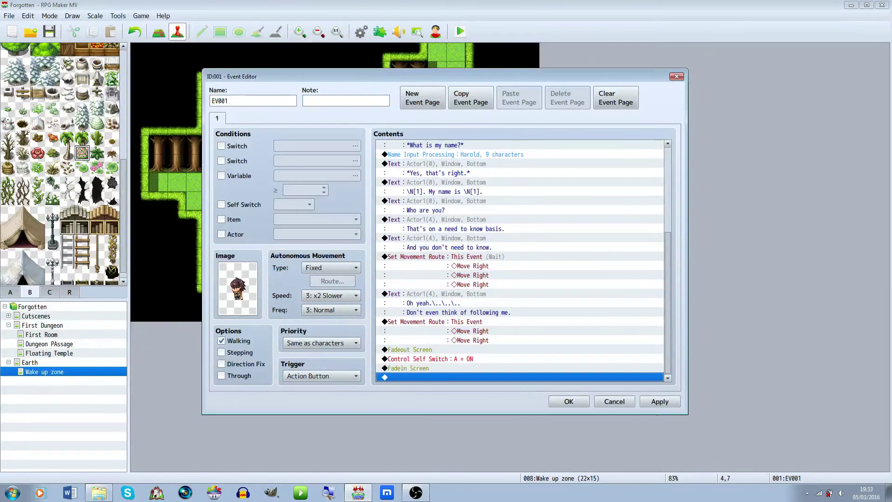
# Add a blank second event page conditioned on Self Switch A and save the event.
pyautogui.click(422, 97)
pyautogui.click(221, 204)
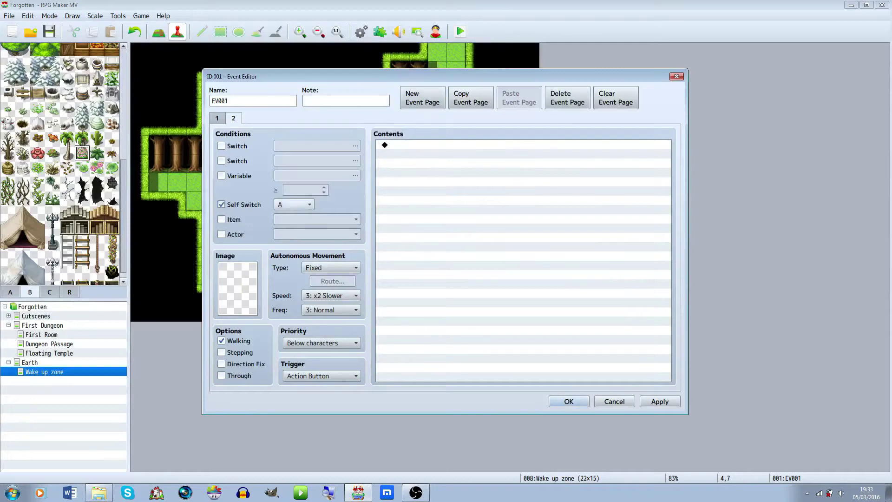
pyautogui.click(569, 401)
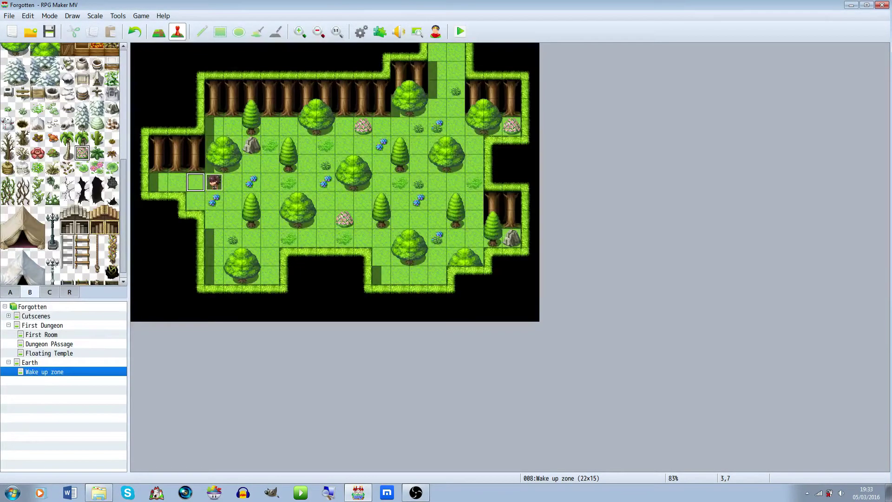
# On the Floating Temple map, copy the event at the path's lower end and paste it onto the tiles on both sides of it.
pyautogui.click(49, 344)
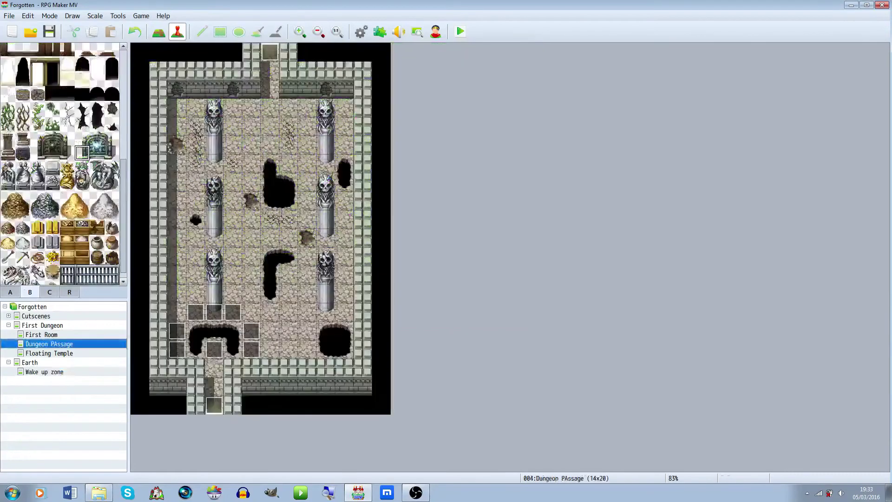
pyautogui.click(49, 353)
pyautogui.click(399, 328)
pyautogui.hotkey('ctrl', 'c')
pyautogui.click(381, 328)
pyautogui.hotkey('ctrl', 'v')
pyautogui.click(418, 329)
pyautogui.hotkey('ctrl', 'v')
pyautogui.click(400, 273)
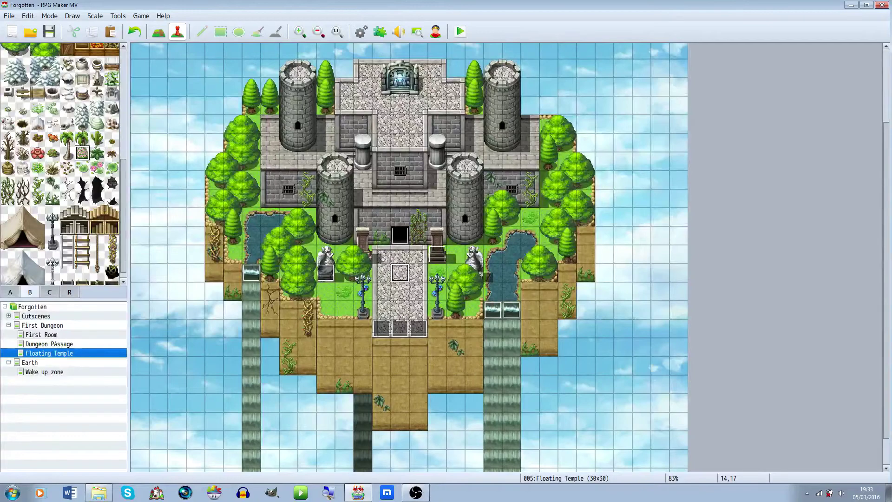
# Start a playtest, continue from the saved game and walk down the temple path to trigger the edge scene.
pyautogui.hotkey('ctrl', 'r')
pyautogui.press('Return')
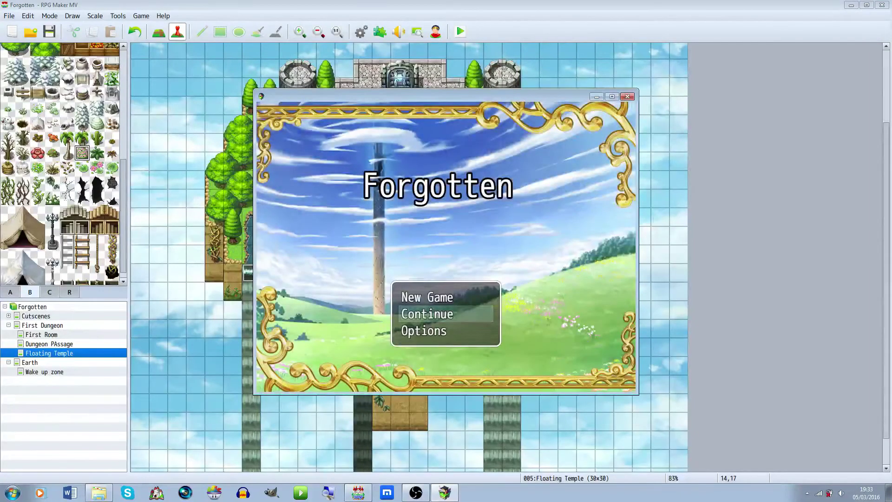
pyautogui.press('Return')
pyautogui.press('Return')
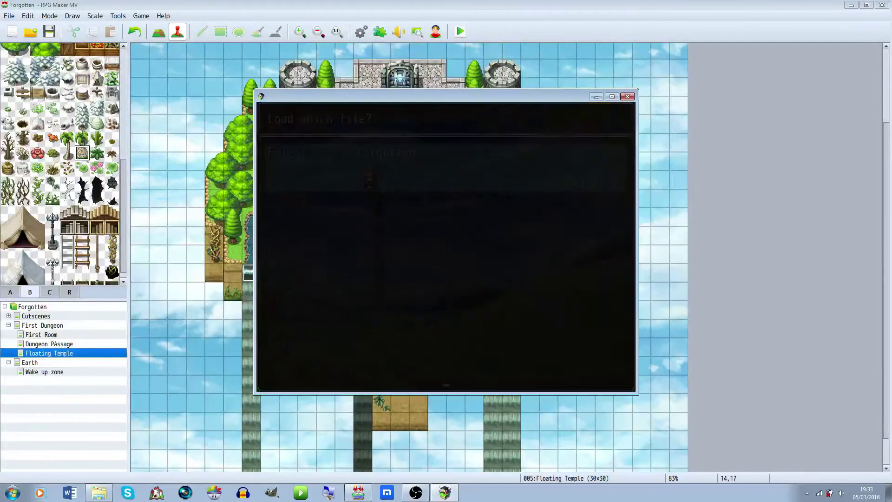
pyautogui.press('Down')
pyautogui.press('Down')
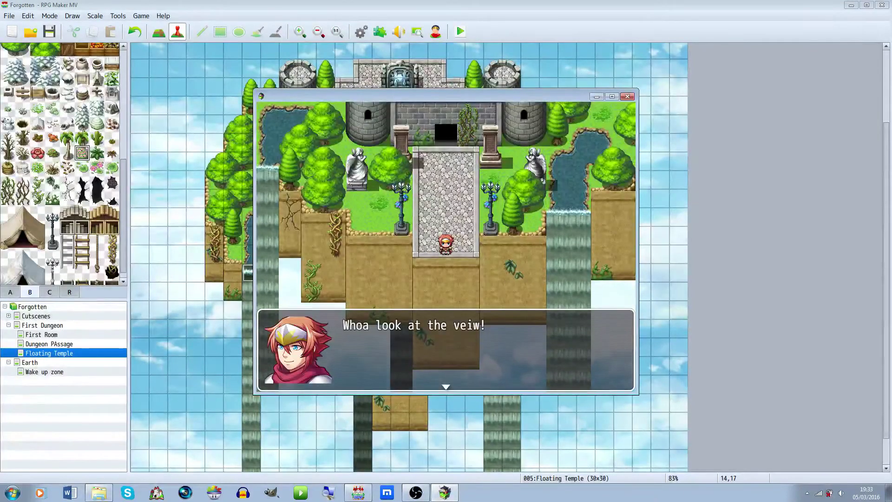
# Advance through the falling and wake-up dialogue until the hero's name entry.
pyautogui.press('Return')
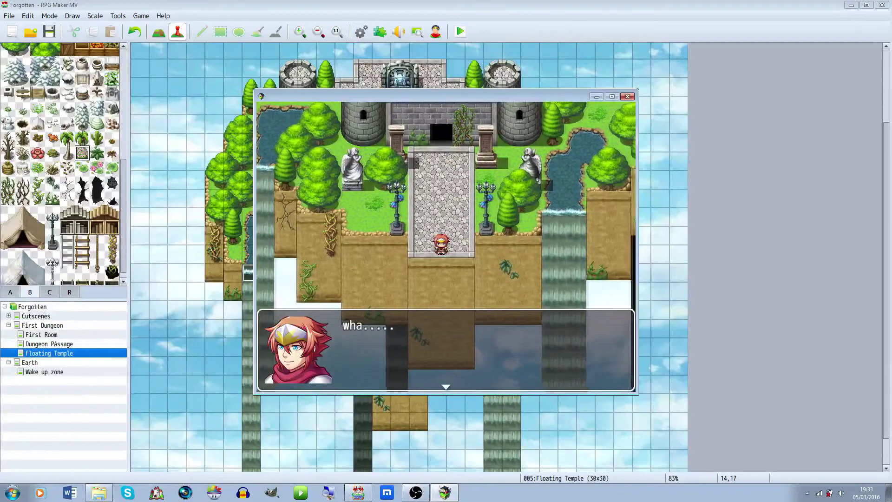
pyautogui.press('Return')
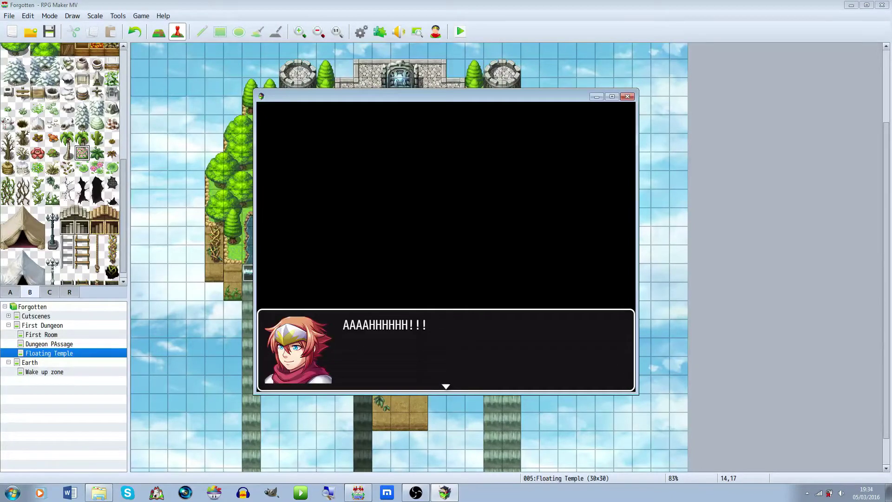
pyautogui.press('Return')
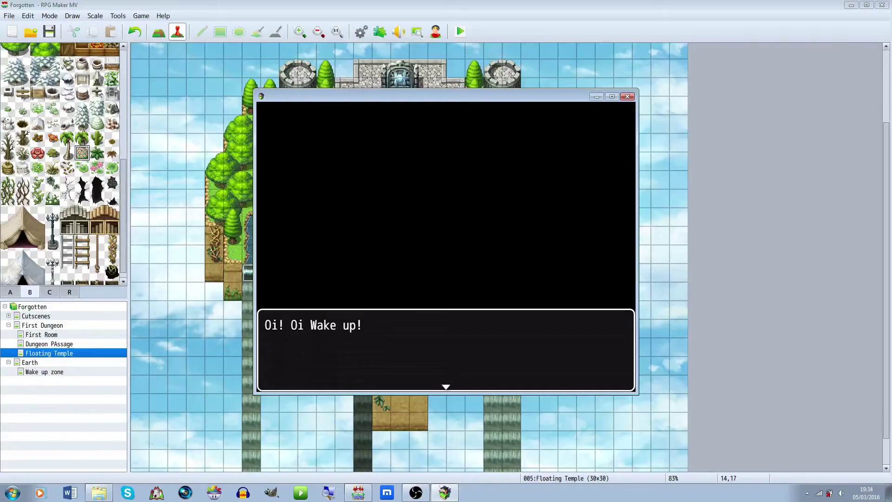
pyautogui.press('Return')
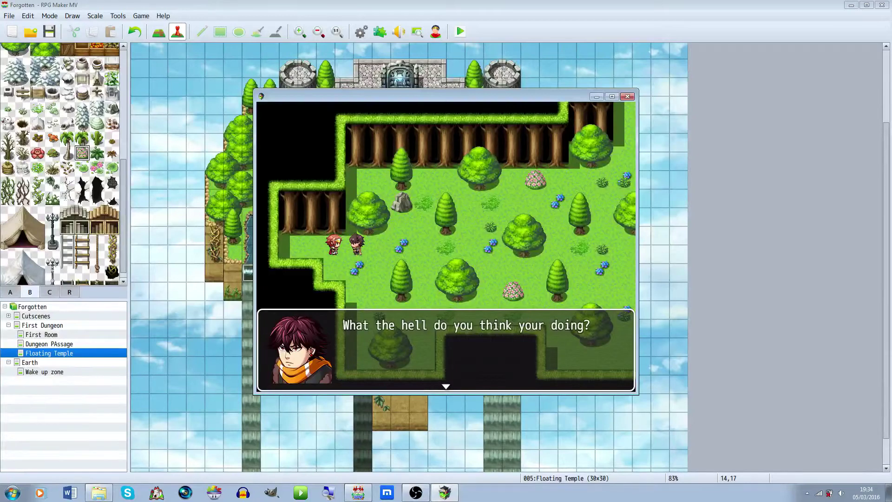
pyautogui.press('Return')
pyautogui.press('Return')
pyautogui.press('Return')
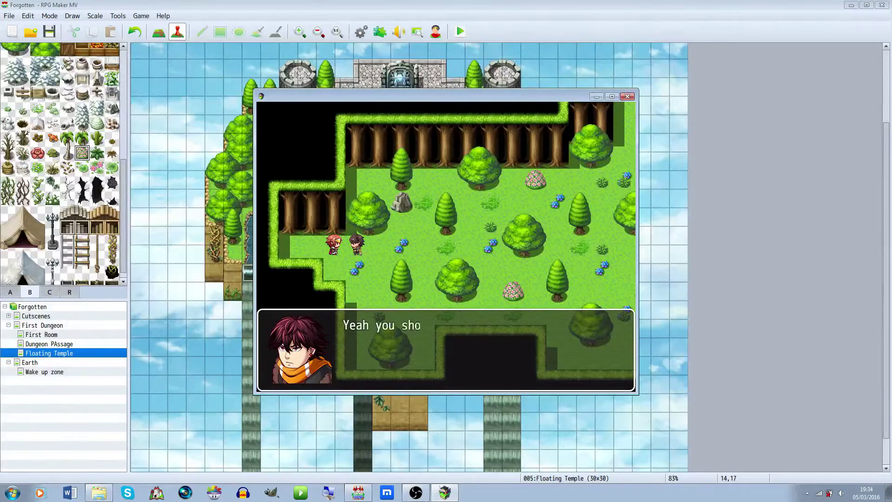
pyautogui.press('Return')
pyautogui.press('Return')
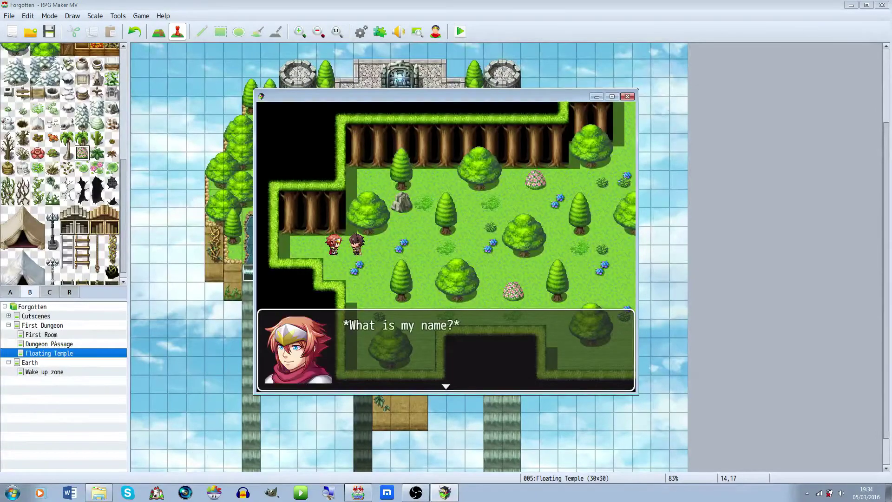
pyautogui.press('Return')
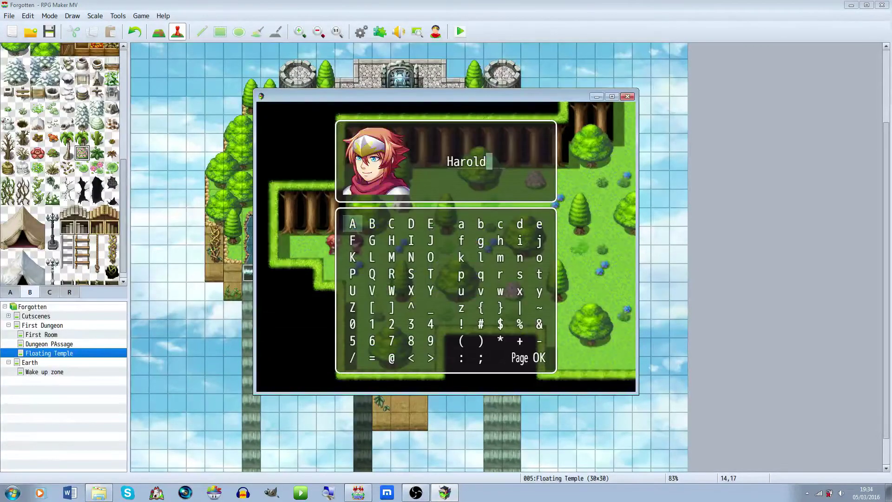
# Clear the default name in the hero's name entry.
pyautogui.press('Escape')
pyautogui.press('Escape')
pyautogui.press('Escape')
pyautogui.press('Escape')
pyautogui.press('Escape')
pyautogui.press('Escape')
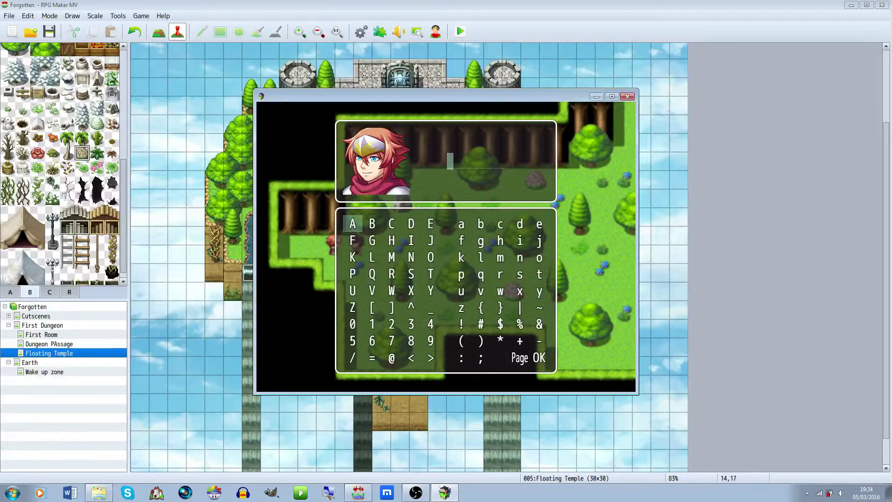
# Spell out the hero's new name letter by letter on the character grid, correcting the wrong third letter, and accept it.
pyautogui.press('Down')
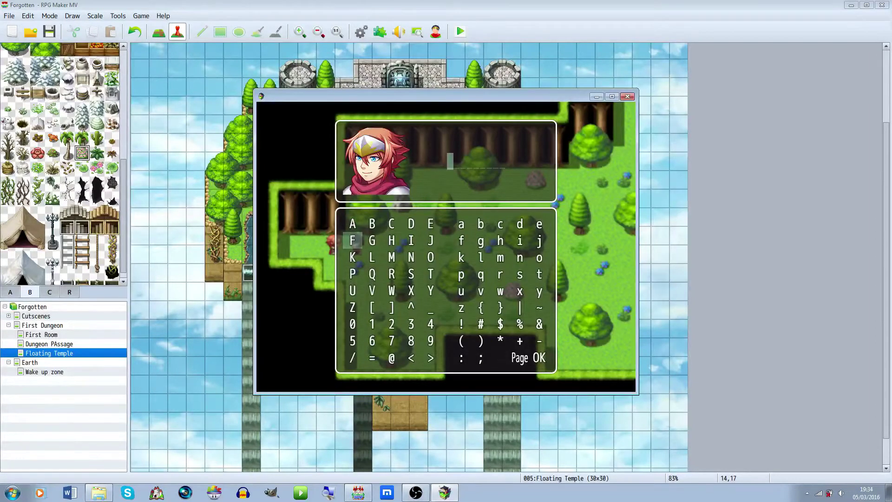
pyautogui.press('Down')
pyautogui.press('Return')
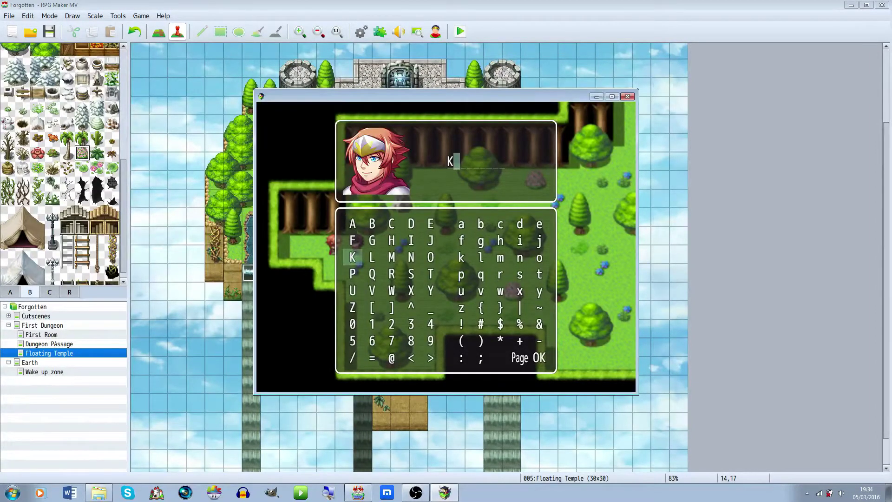
pyautogui.press('Left')
pyautogui.press('Up')
pyautogui.press('Up')
pyautogui.press('Left')
pyautogui.press('Left')
pyautogui.press('Left')
pyautogui.press('Left')
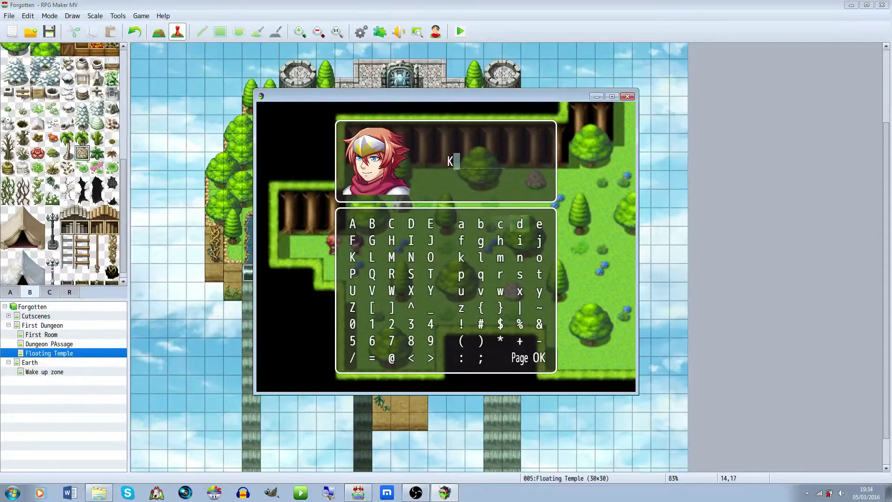
pyautogui.press('Return')
pyautogui.press('Down')
pyautogui.press('Down')
pyautogui.press('Right')
pyautogui.press('Return')
pyautogui.press('Down')
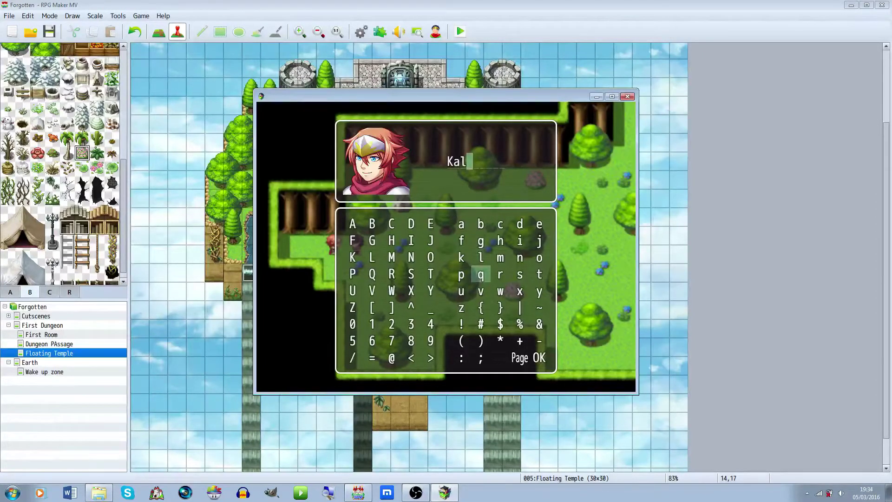
pyautogui.press('Escape')
pyautogui.press('Right')
pyautogui.press('Return')
pyautogui.press('Up')
pyautogui.press('Left')
pyautogui.press('Return')
pyautogui.press('Up')
pyautogui.press('Up')
pyautogui.press('Up')
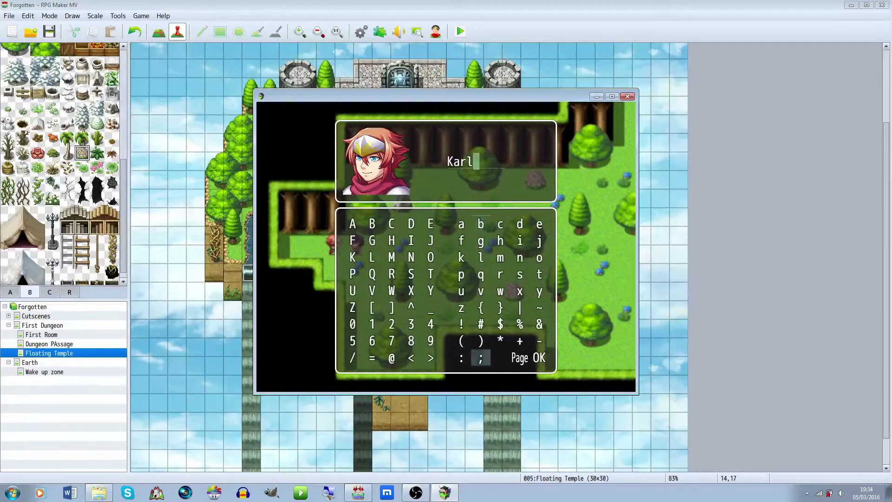
pyautogui.press('Right')
pyautogui.press('Right')
pyautogui.press('Right')
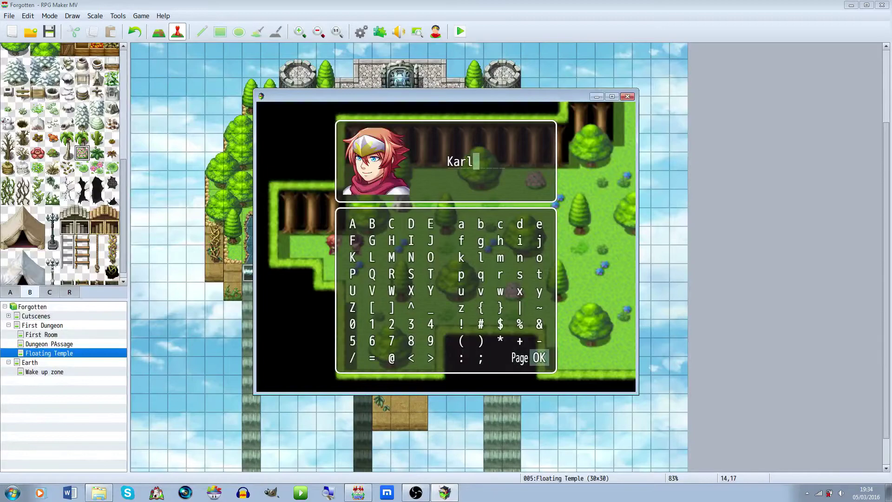
pyautogui.press('Return')
# Advance through the rest of the conversation with the stranger in the playtest until he leaves.
pyautogui.press('Return')
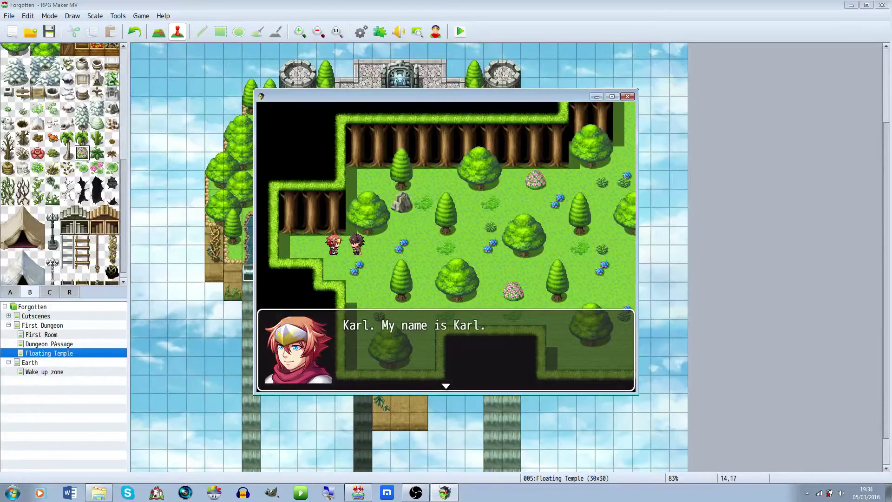
pyautogui.press('Return')
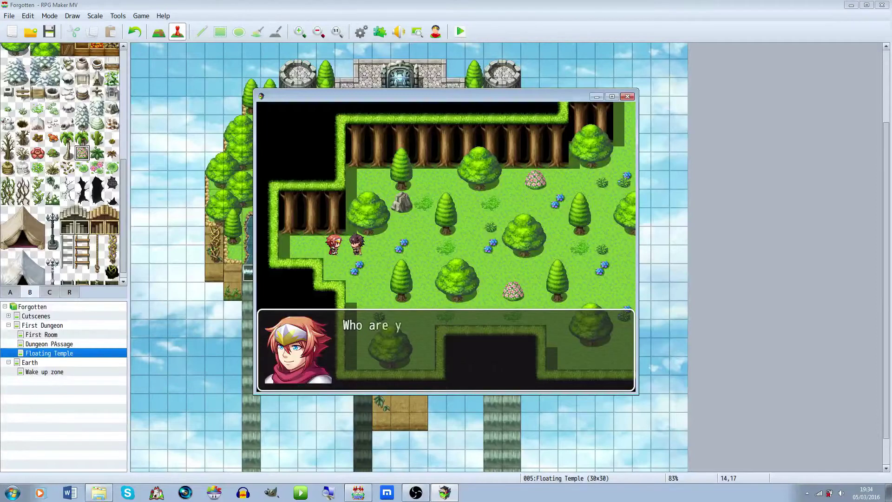
pyautogui.press('Return')
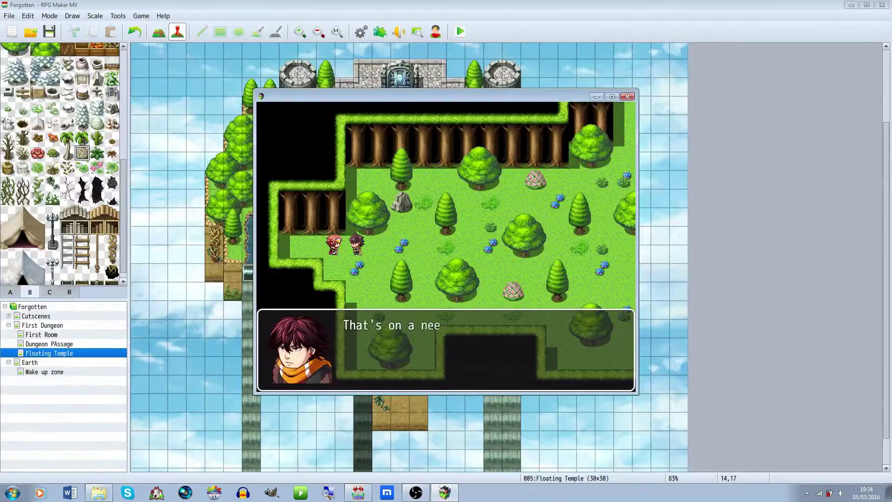
pyautogui.press('Return')
pyautogui.press('Return')
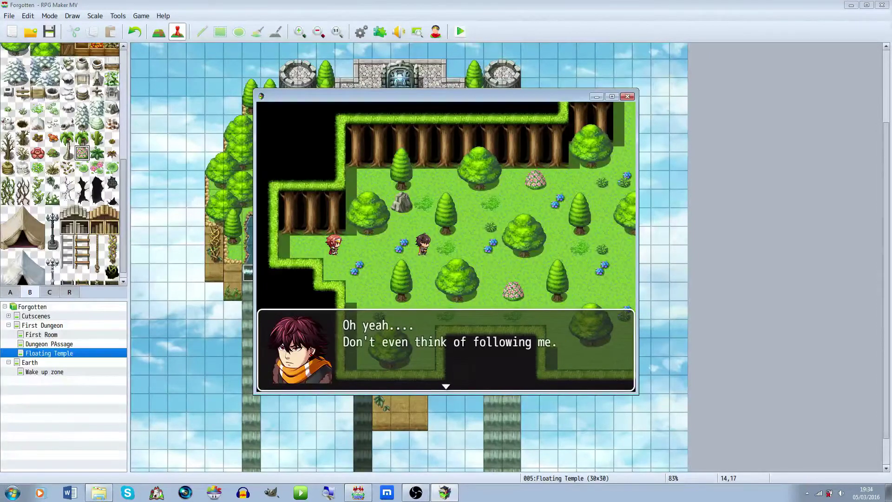
pyautogui.press('Return')
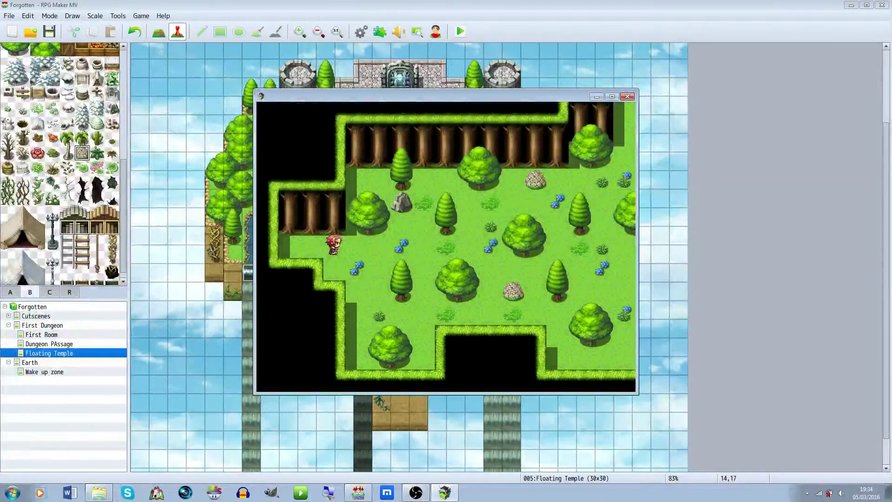
# Walk the hero through the forest clearing toward its northern exit and close the playtest.
pyautogui.press('Right')
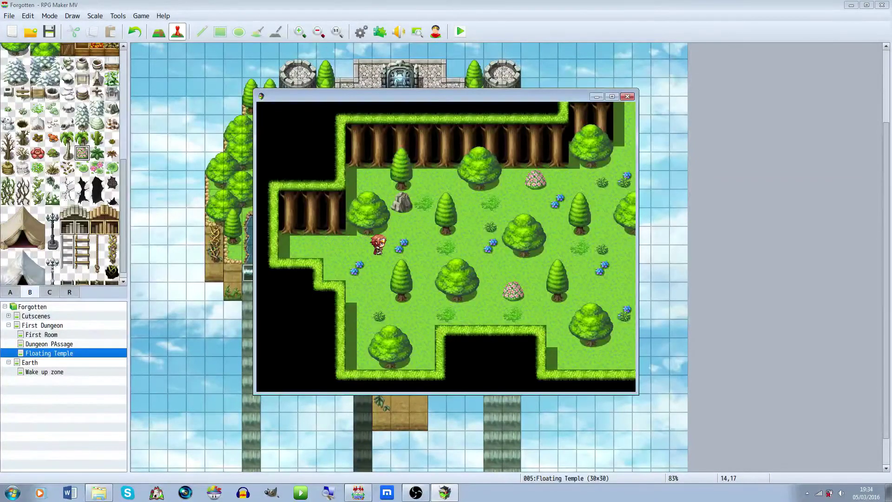
pyautogui.press('Right')
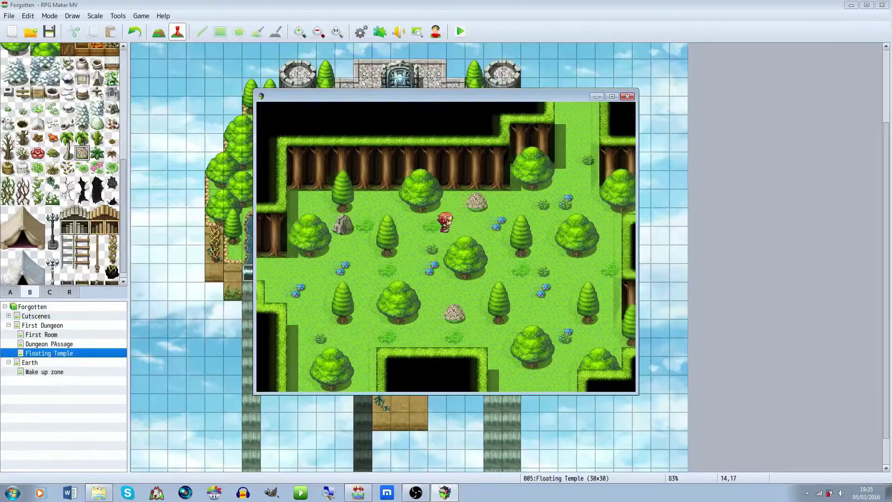
pyautogui.press('Up')
pyautogui.press('Down')
pyautogui.press('Left')
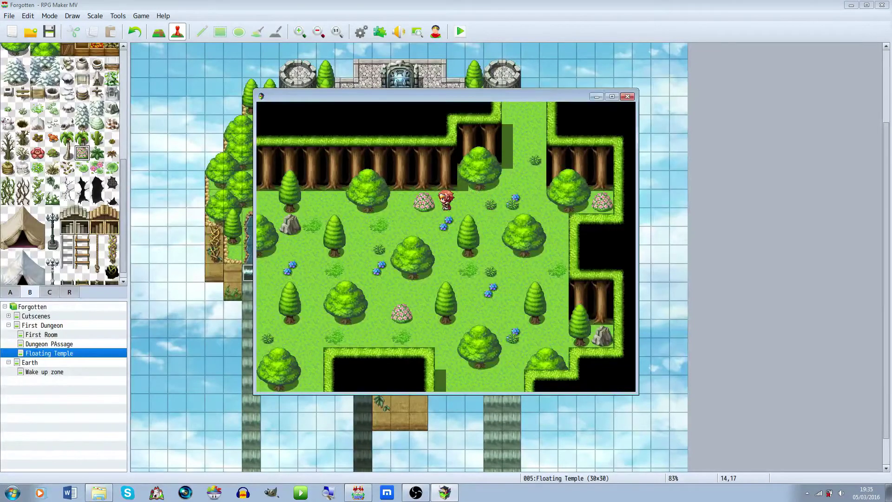
pyautogui.hotkey('alt', 'F4')
# Delete the two events on either side of the middle one at the temple path's edge.
pyautogui.click(382, 329)
pyautogui.press('Delete')
pyautogui.click(419, 328)
pyautogui.press('Delete')
# Change the player's jump in the remaining path-edge event to +0, +4 and save the event.
pyautogui.click(400, 328)
pyautogui.rightClick(390, 327)
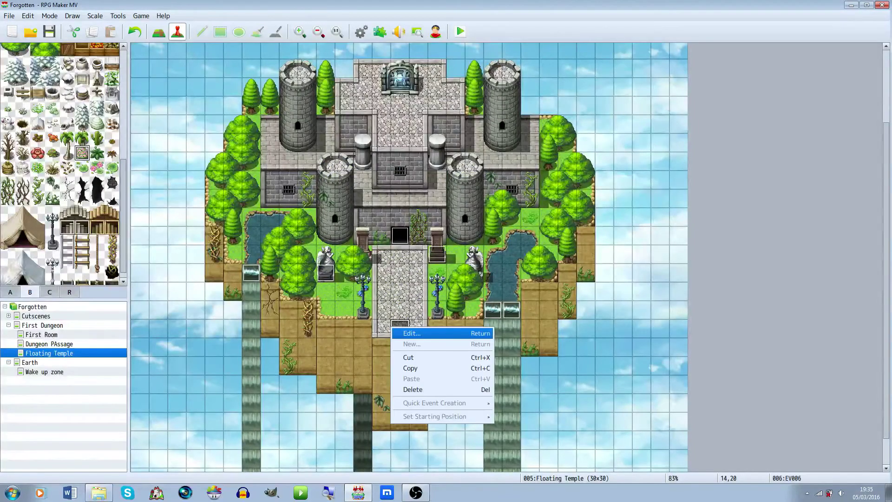
pyautogui.click(402, 331)
pyautogui.doubleClick(432, 193)
pyautogui.doubleClick(325, 180)
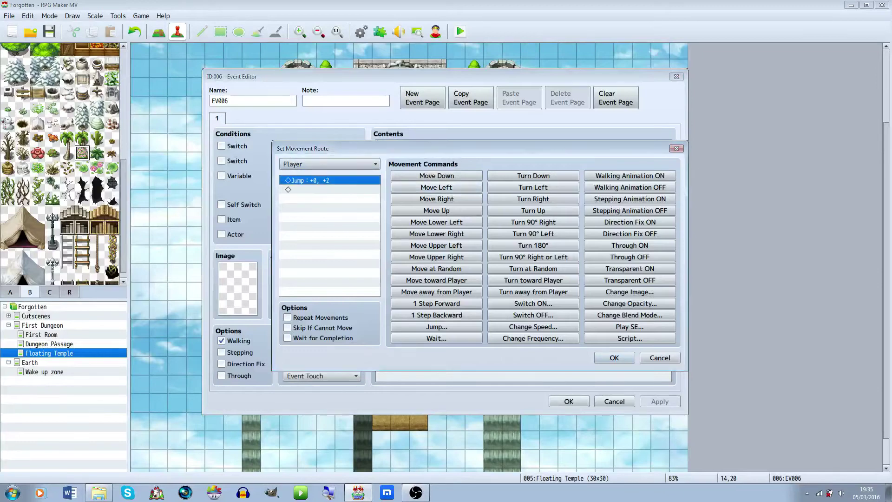
pyautogui.press('Tab')
pyautogui.write('4')
pyautogui.click(462, 281)
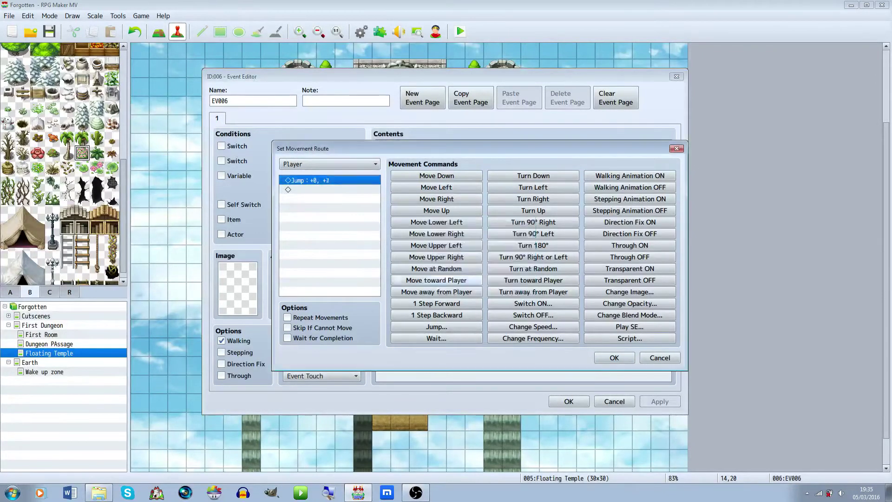
pyautogui.click(615, 358)
pyautogui.click(418, 228)
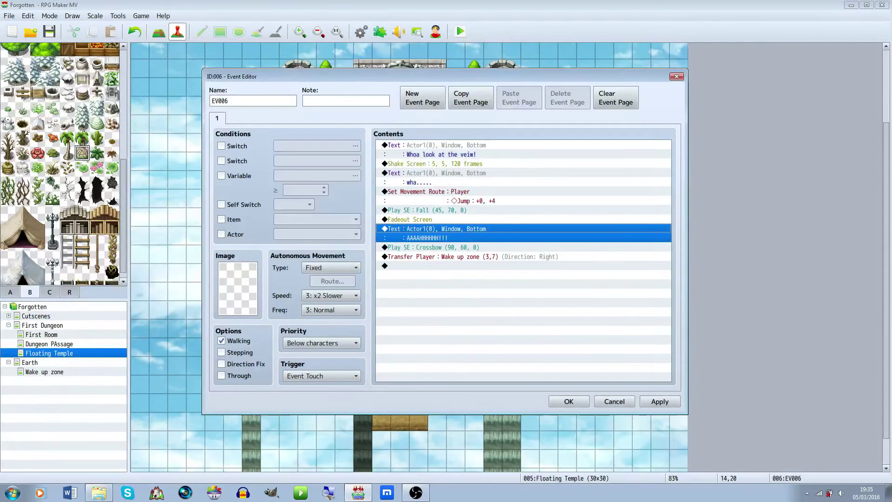
pyautogui.click(568, 402)
# Insert a 60-frame wait before the Fadein Screen command in the Wake up zone event and save the event.
pyautogui.press('Down')
pyautogui.press('Down')
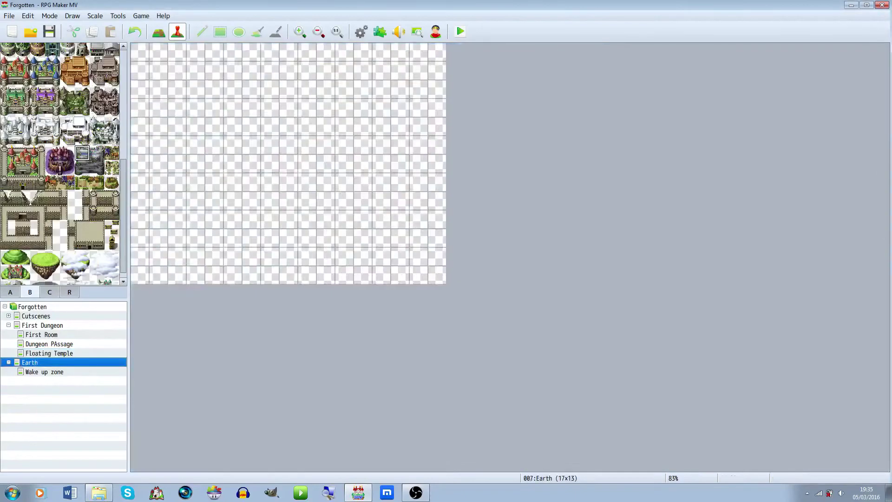
pyautogui.rightClick(216, 184)
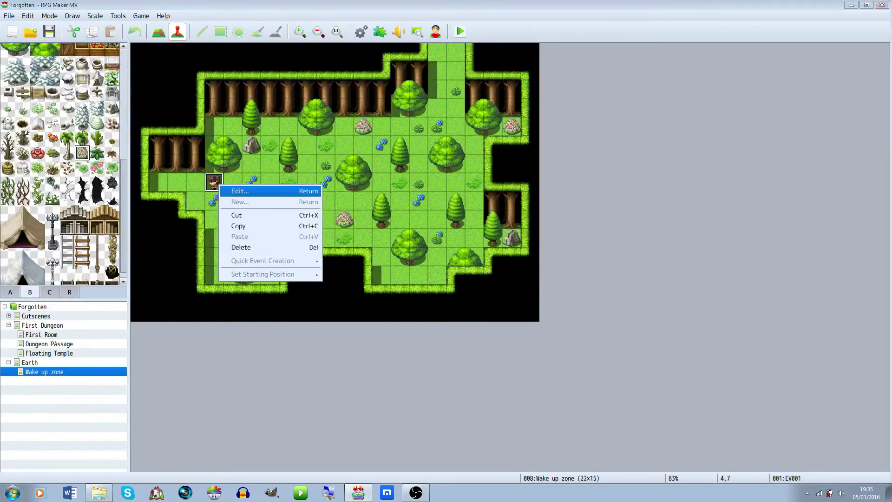
pyautogui.click(233, 191)
pyautogui.scroll(-3, 567, 325)
pyautogui.doubleClick(568, 370)
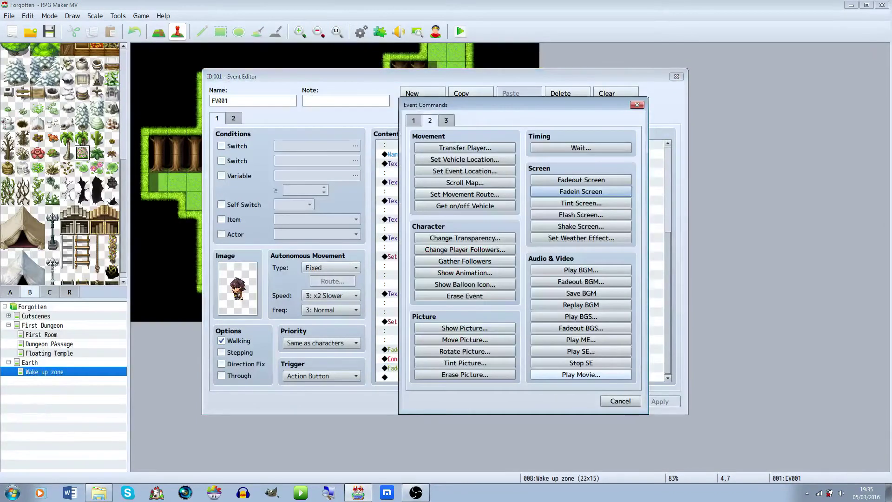
pyautogui.click(580, 147)
pyautogui.click(509, 278)
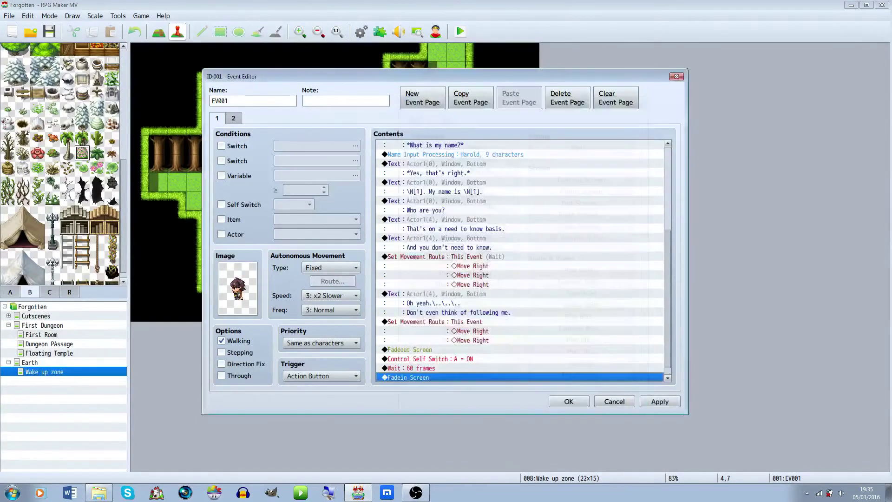
pyautogui.press('Return')
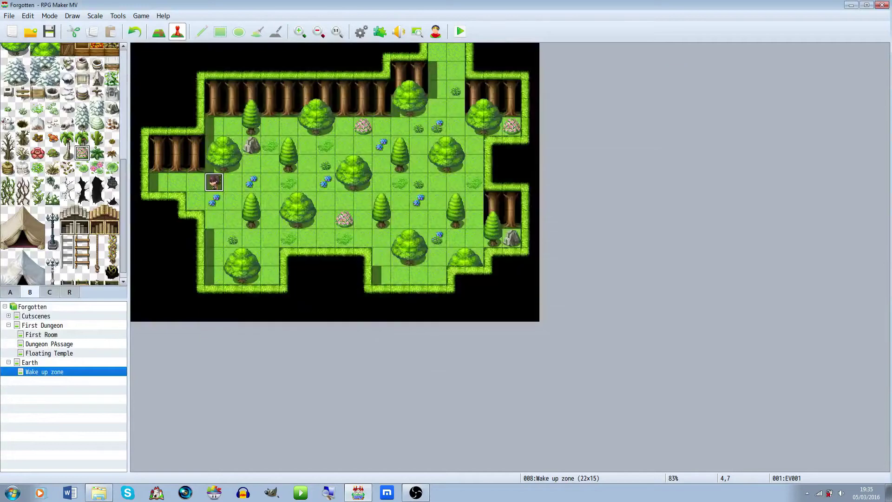
# Create a new map named Camp Site under the Wake up zone map.
pyautogui.click(493, 163)
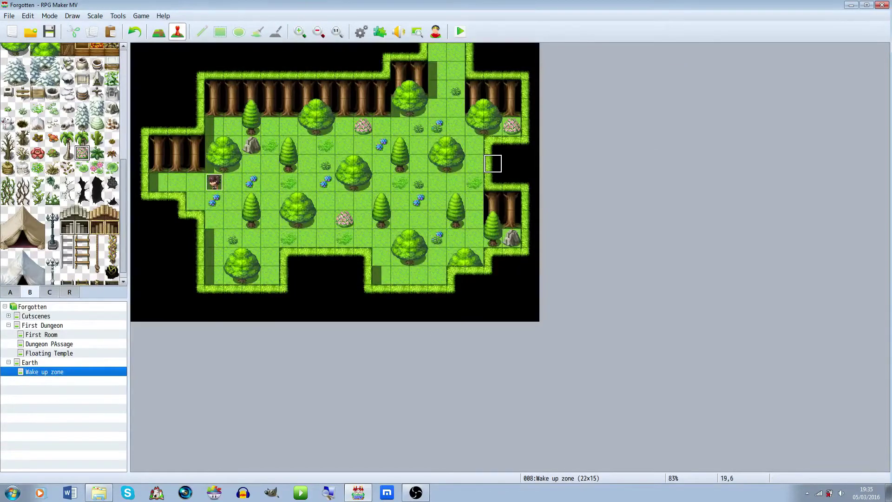
pyautogui.click(29, 363)
pyautogui.click(44, 372)
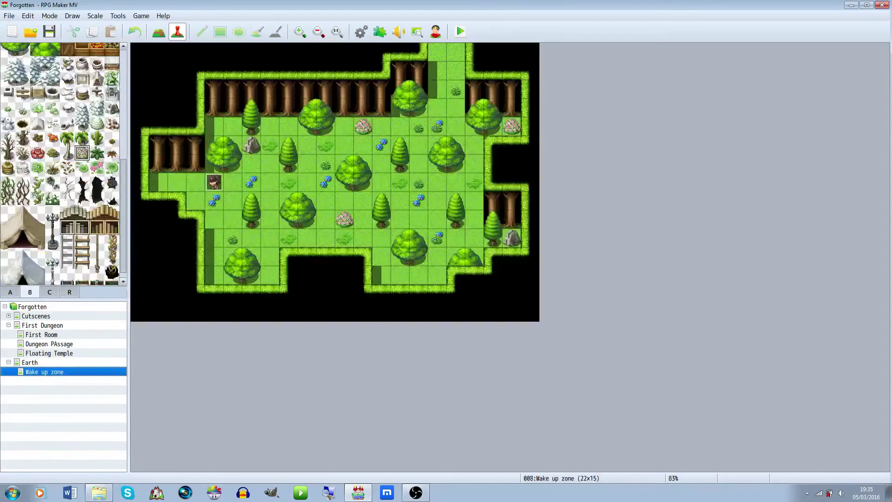
pyautogui.rightClick(44, 372)
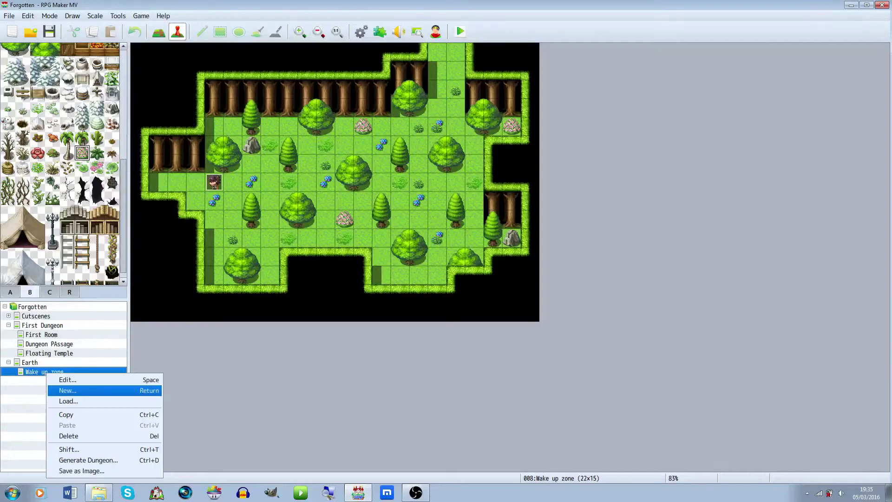
pyautogui.click(68, 388)
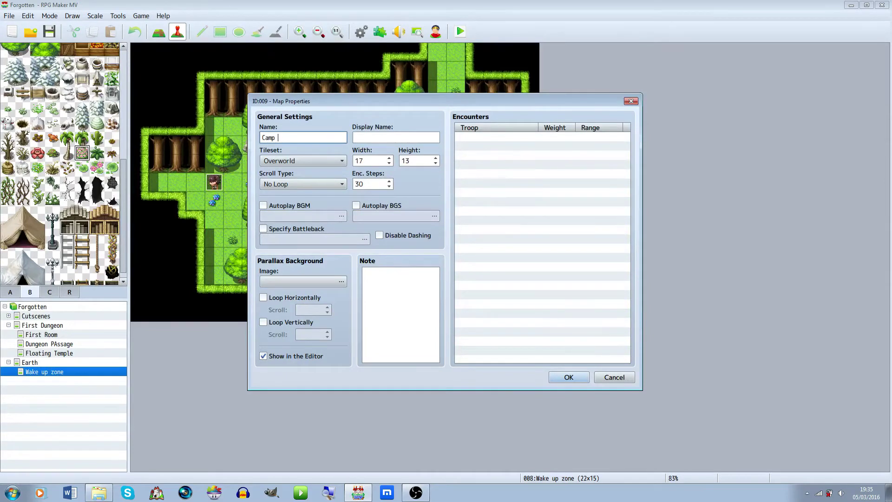
pyautogui.write('Camp Site')
pyautogui.press('Return')
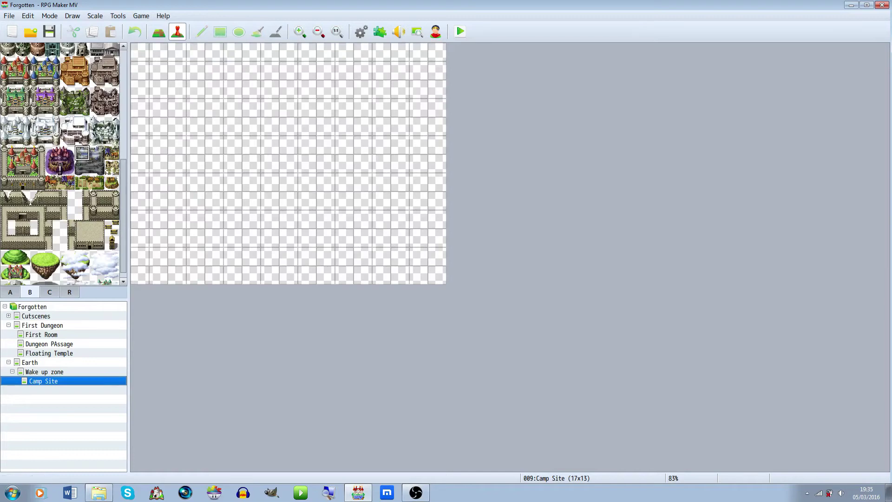
# Set the Camp Site map's tileset to Outside.
pyautogui.press('space')
pyautogui.press('Tab')
pyautogui.hotkey('alt', 'Down')
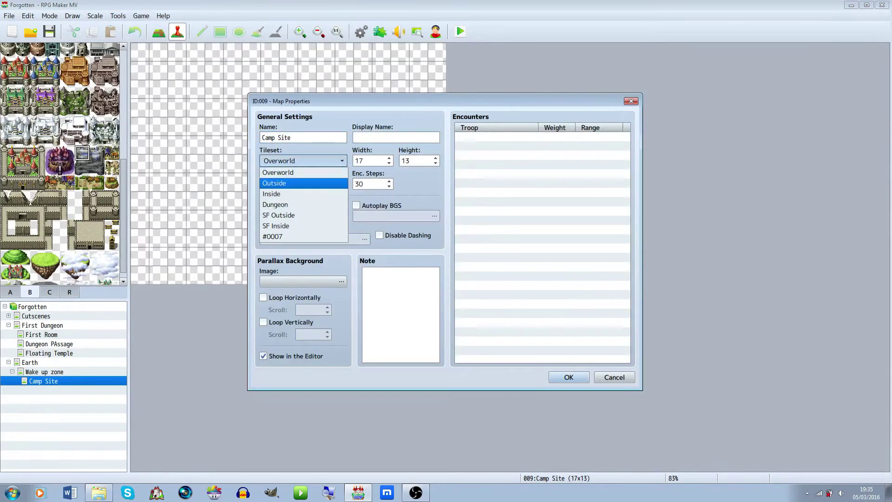
pyautogui.press('Return')
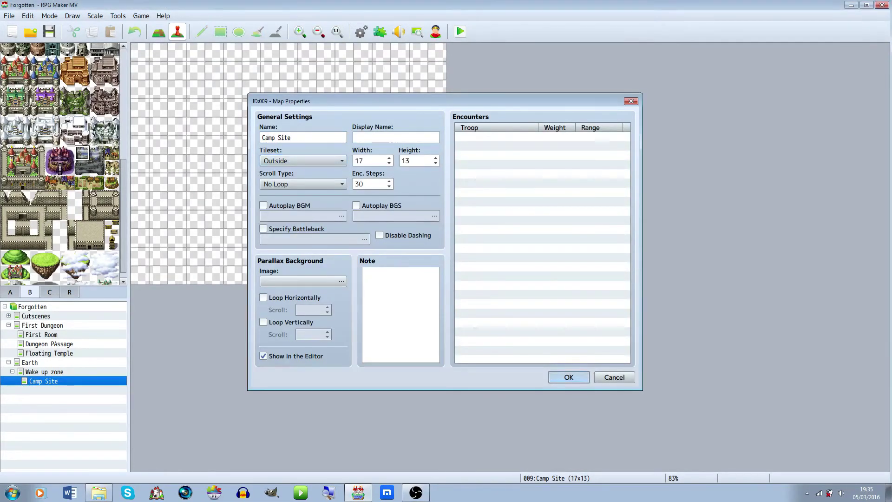
pyautogui.press('Return')
# Flood fill the entire Camp Site map with the plain green grass tile.
pyautogui.scroll(4, 64, 164)
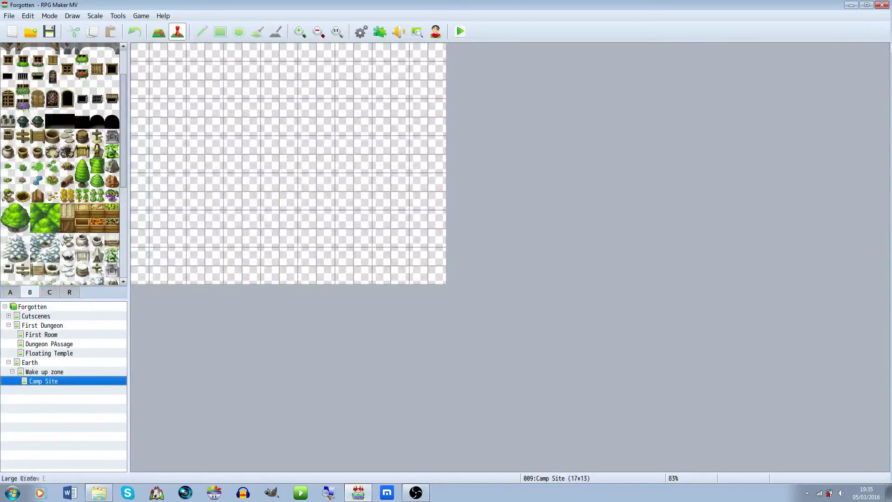
pyautogui.scroll(6, 63, 164)
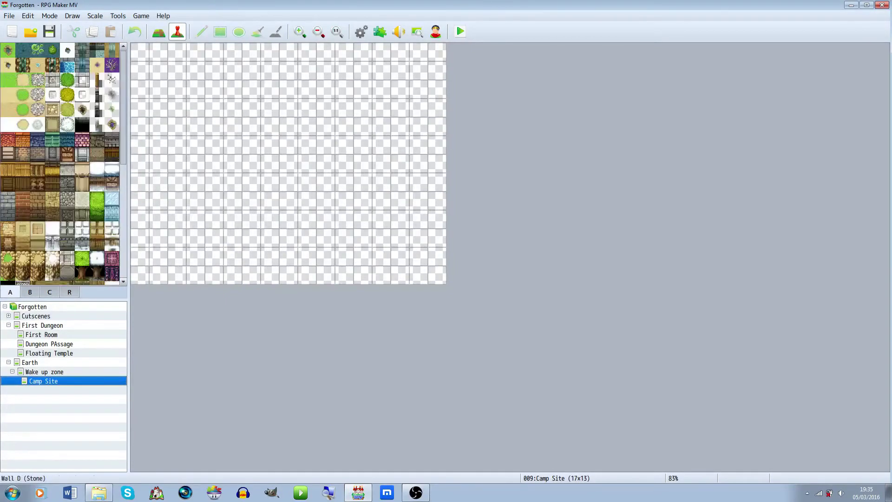
pyautogui.click(8, 80)
pyautogui.click(159, 32)
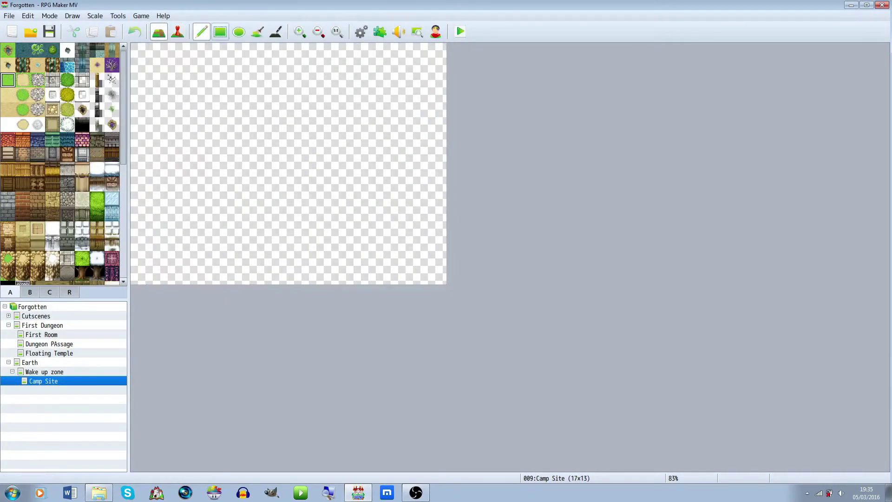
pyautogui.click(258, 31)
pyautogui.click(250, 116)
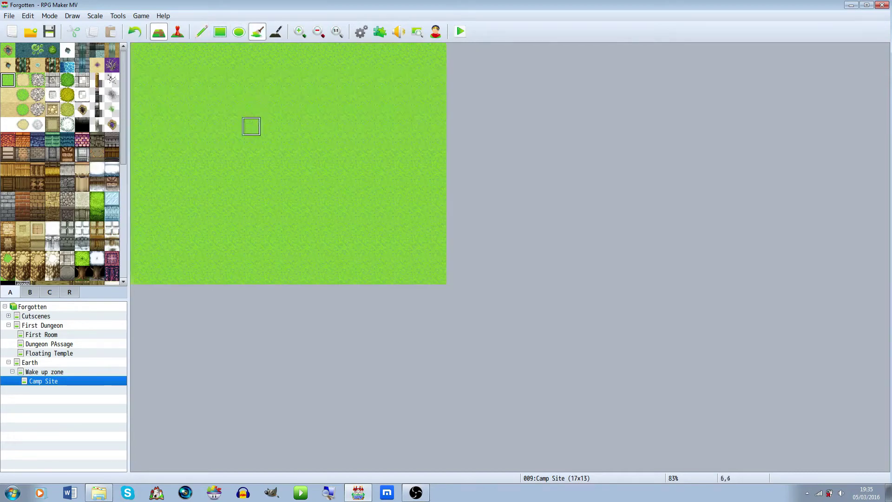
pyautogui.press('Up')
pyautogui.press('Down')
pyautogui.press('Up')
pyautogui.press('Down')
# Review the Taron, Reyna and Morgana actor entries in the database and close it.
pyautogui.click(361, 31)
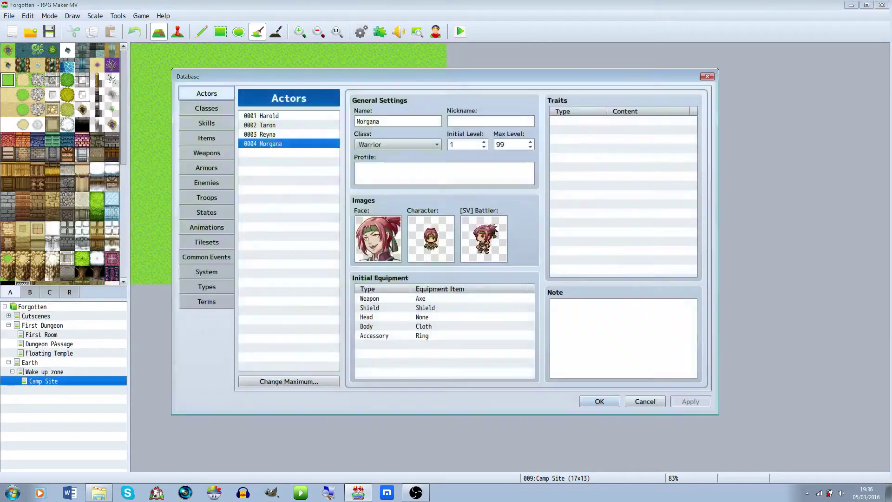
pyautogui.click(267, 125)
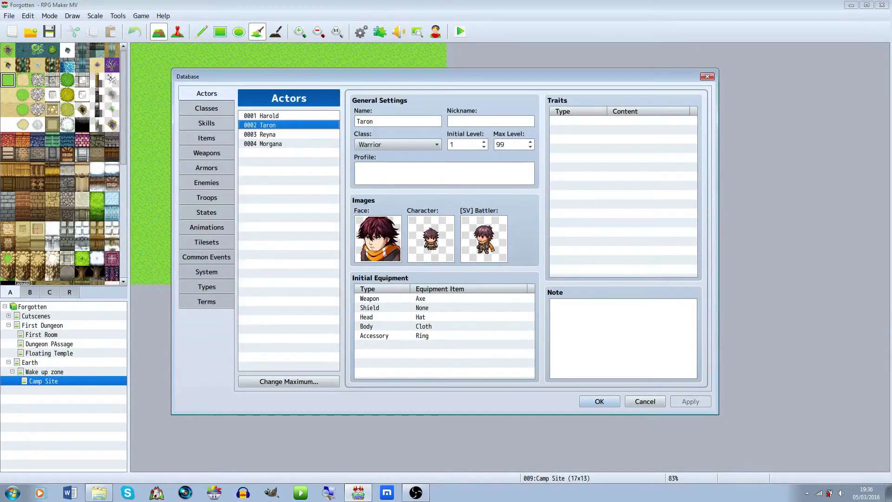
pyautogui.click(267, 134)
pyautogui.click(263, 144)
pyautogui.click(267, 134)
pyautogui.click(267, 125)
pyautogui.click(267, 134)
pyautogui.click(268, 143)
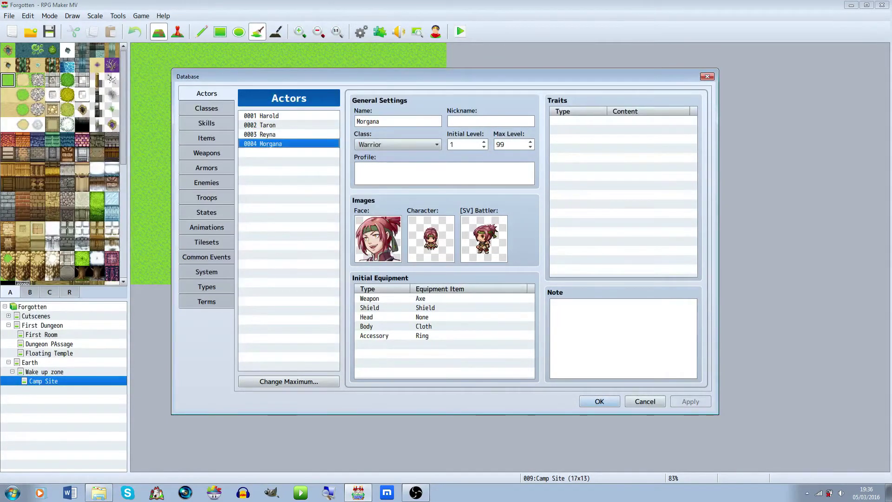
pyautogui.click(599, 401)
# Try drawing forest wall tiles with the pencil along the upper part of the Camp Site map and undo them.
pyautogui.scroll(-3, 70, 163)
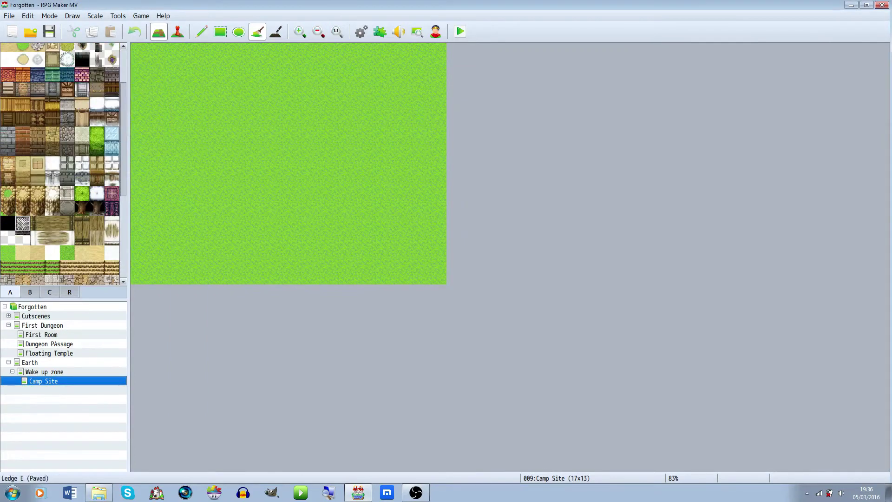
pyautogui.click(83, 146)
pyautogui.click(202, 32)
pyautogui.moveTo(195, 71)
pyautogui.mouseDown()
pyautogui.moveTo(195, 51)
pyautogui.moveTo(279, 88)
pyautogui.moveTo(260, 70)
pyautogui.moveTo(325, 71)
pyautogui.mouseUp()
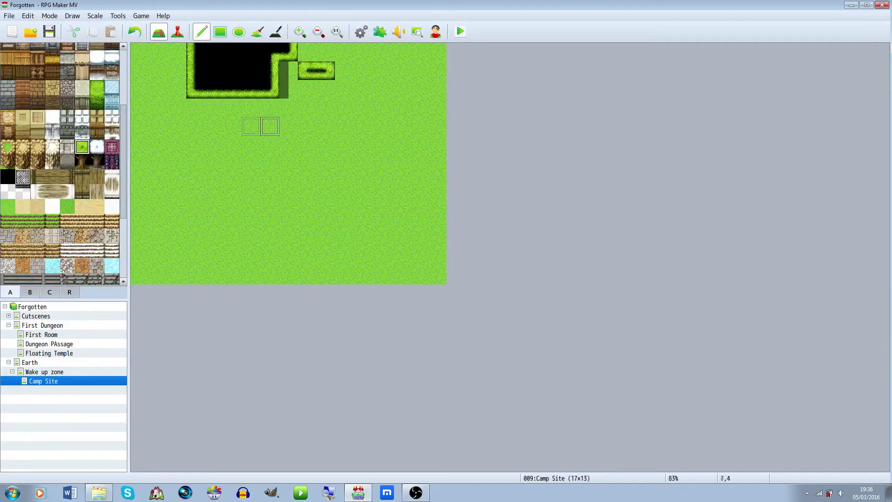
pyautogui.hotkey('ctrl', 'z')
# Line the upper edge of the Camp Site map with a two-tile-deep dense forest band, finished below with a row of large tree bases.
pyautogui.scroll(-3, 60, 209)
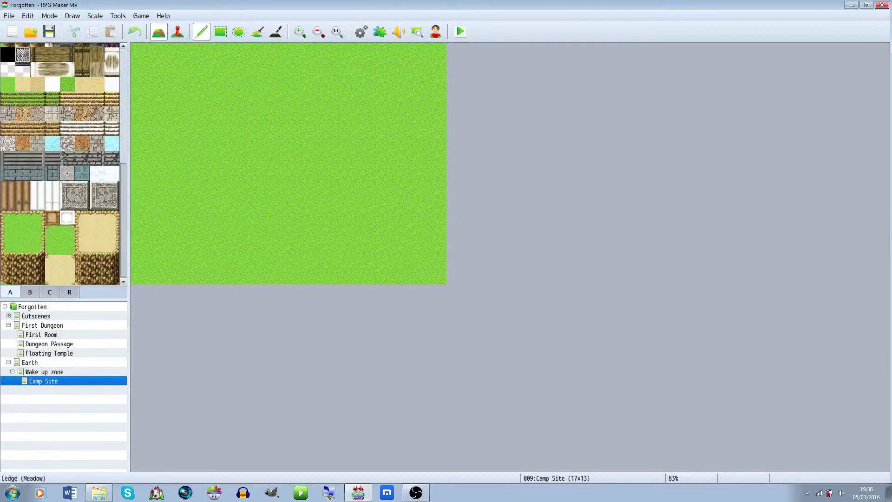
pyautogui.scroll(4, 53, 235)
pyautogui.click(30, 292)
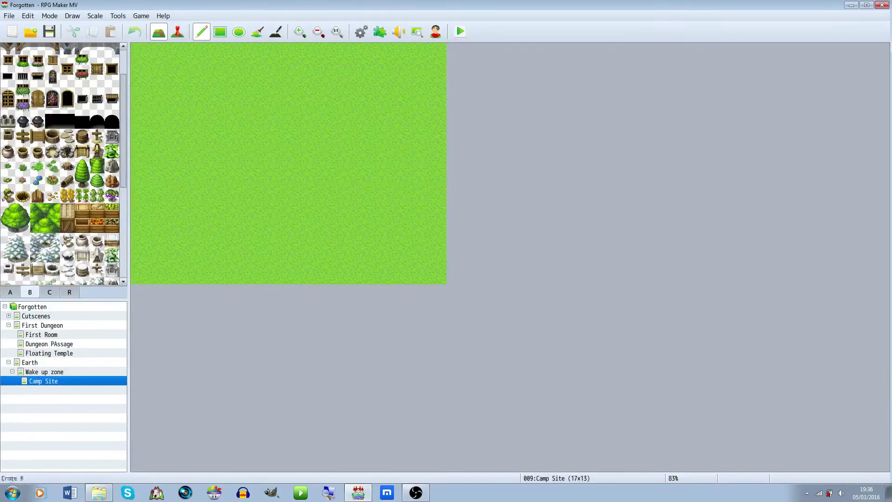
pyautogui.scroll(-1, 61, 163)
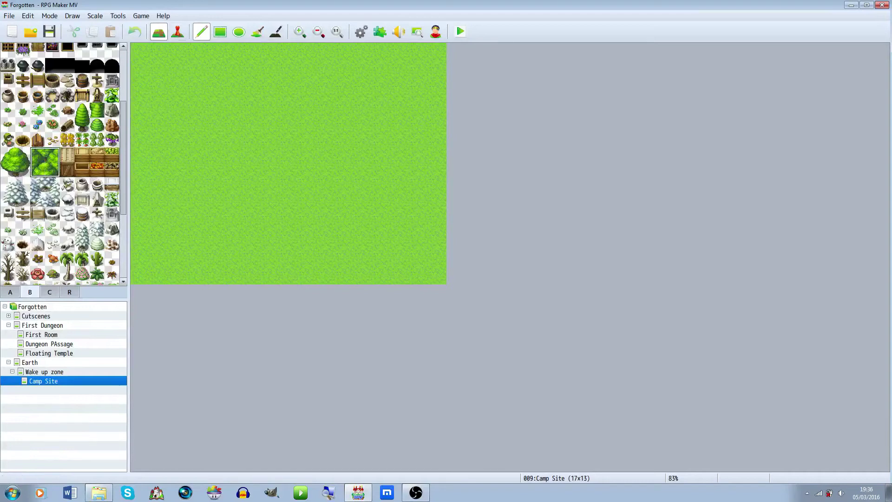
pyautogui.moveTo(148, 60); pyautogui.dragTo(432, 60)
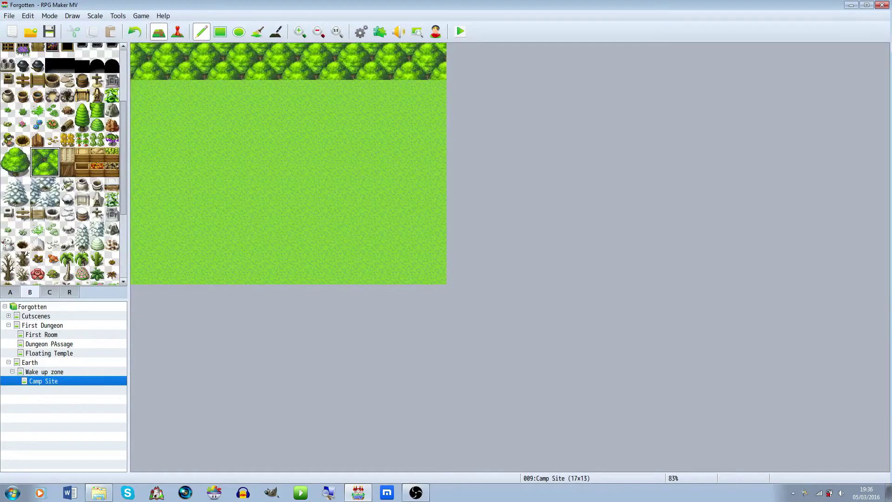
pyautogui.moveTo(148, 95); pyautogui.dragTo(549, 89)
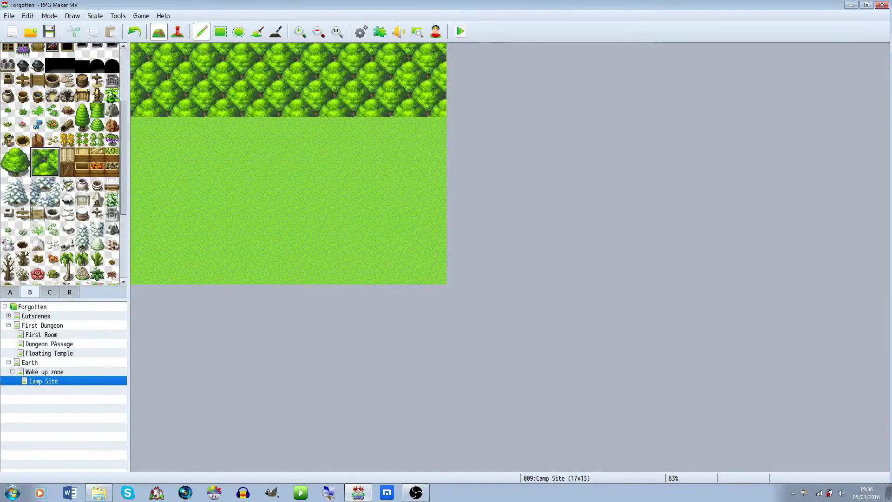
pyautogui.hotkey('ctrl', 'z')
pyautogui.click(22, 169)
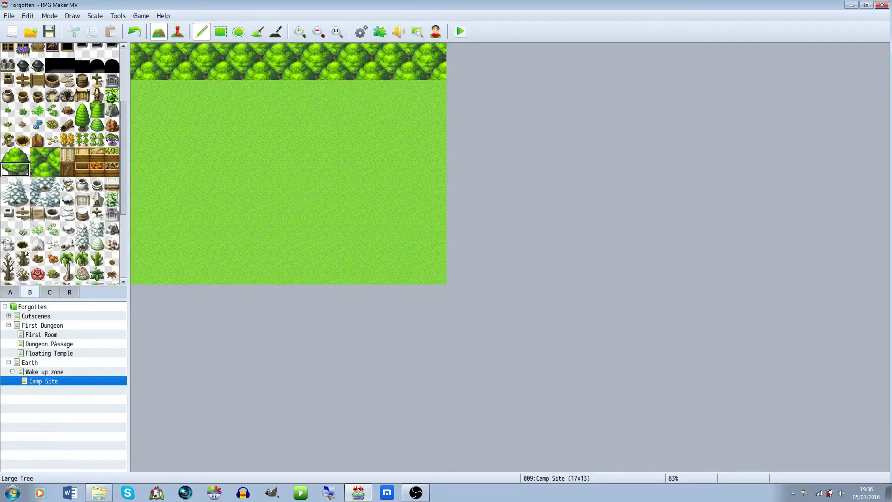
pyautogui.moveTo(140, 89); pyautogui.dragTo(437, 90)
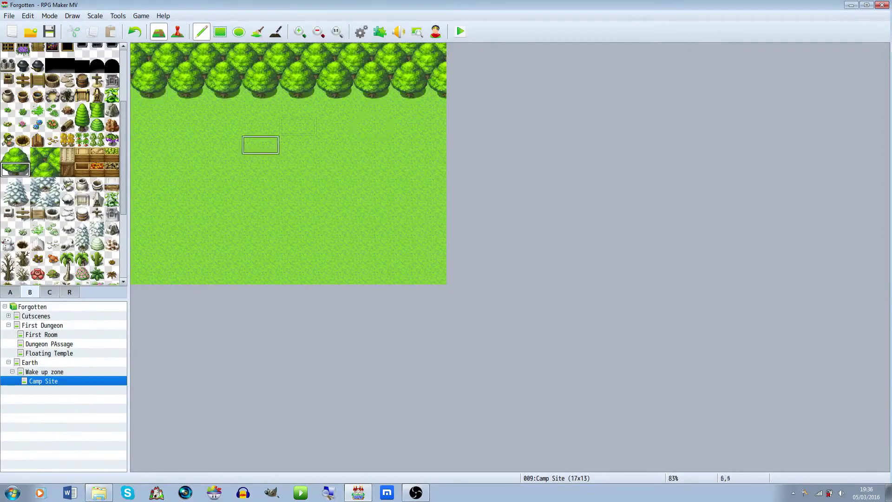
# Draw a dense forest column down the map's right edge and border it with the left halves of large trees.
pyautogui.click(38, 169)
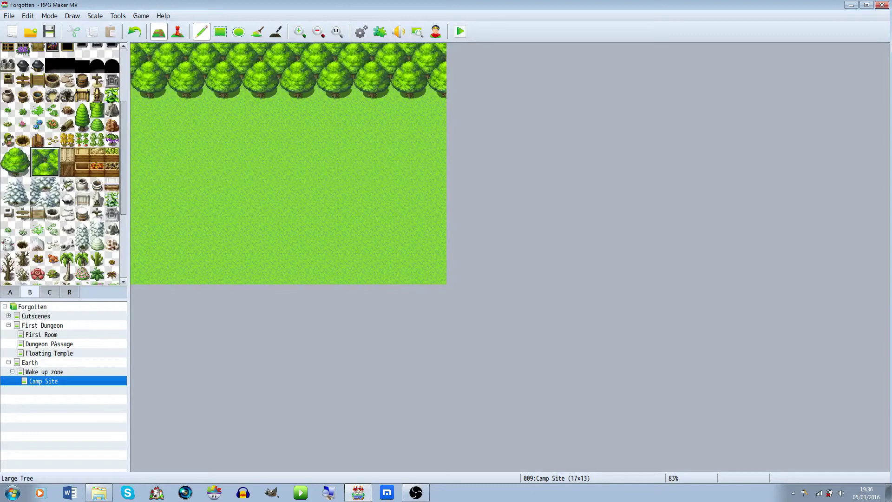
pyautogui.click(436, 89)
pyautogui.moveTo(437, 99); pyautogui.dragTo(436, 274)
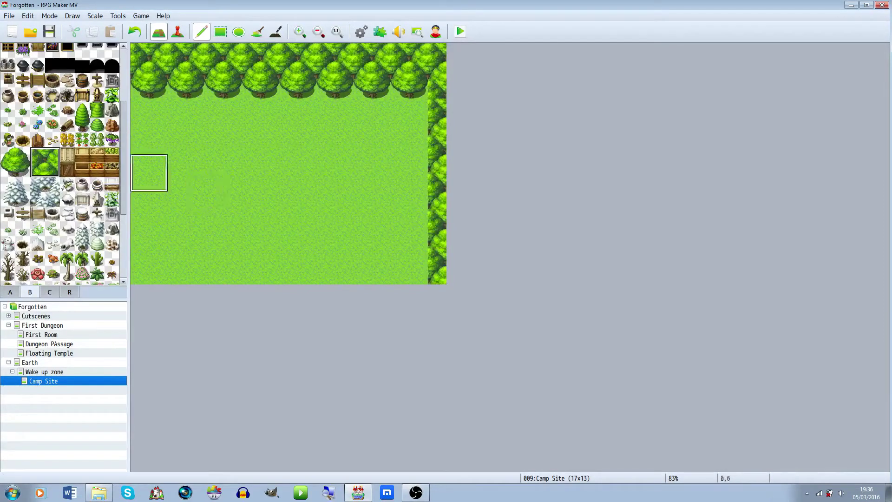
pyautogui.click(8, 155)
pyautogui.moveTo(419, 116); pyautogui.dragTo(418, 277)
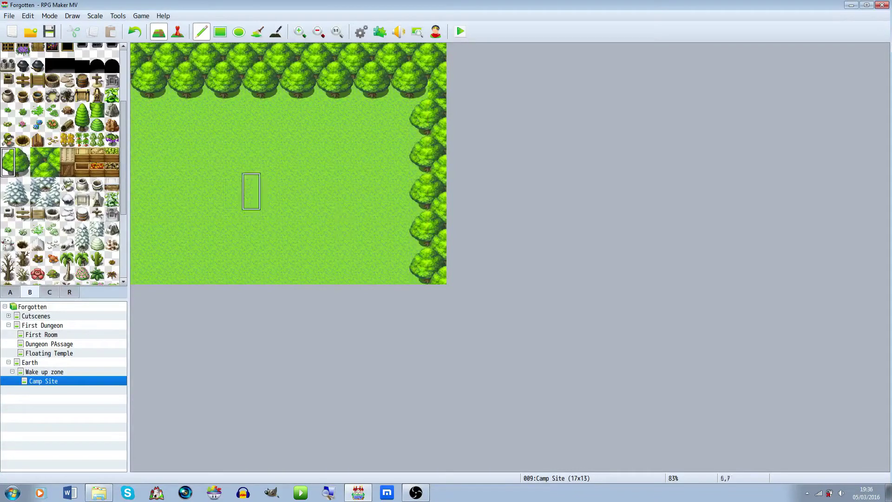
# Line the map's lower edge with dense forest topped by large treetops, rounding off its right end and leaving a two-tile-wide exit.
pyautogui.moveTo(38, 155); pyautogui.dragTo(37, 169)
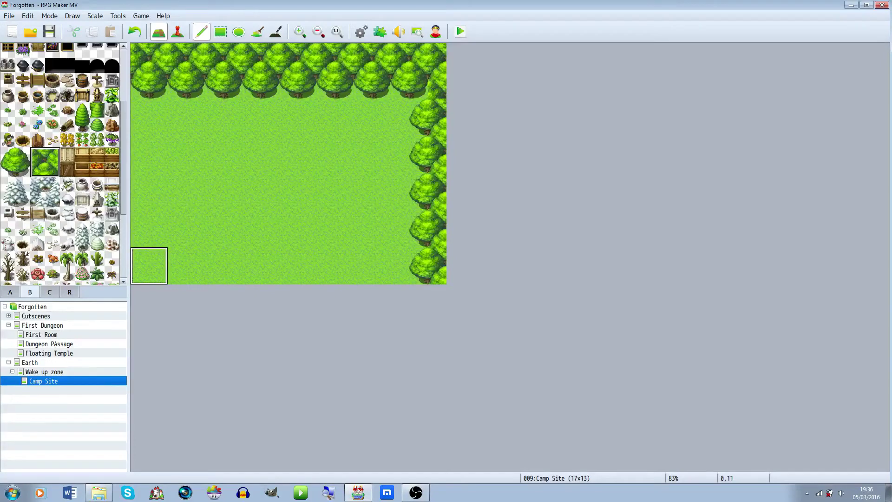
pyautogui.moveTo(139, 257); pyautogui.dragTo(344, 257)
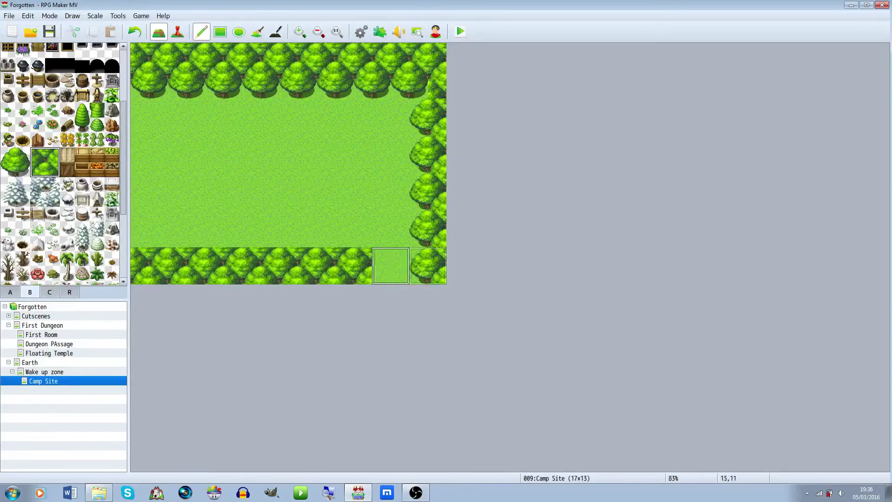
pyautogui.click(44, 371)
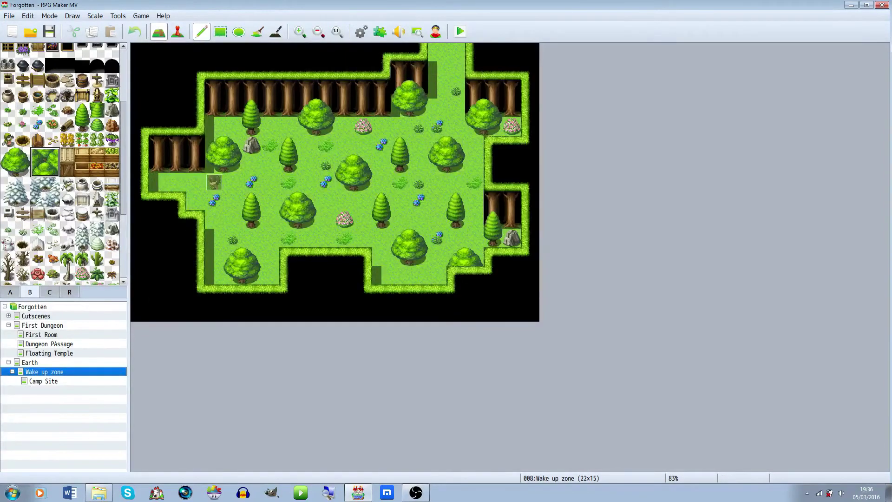
pyautogui.click(43, 381)
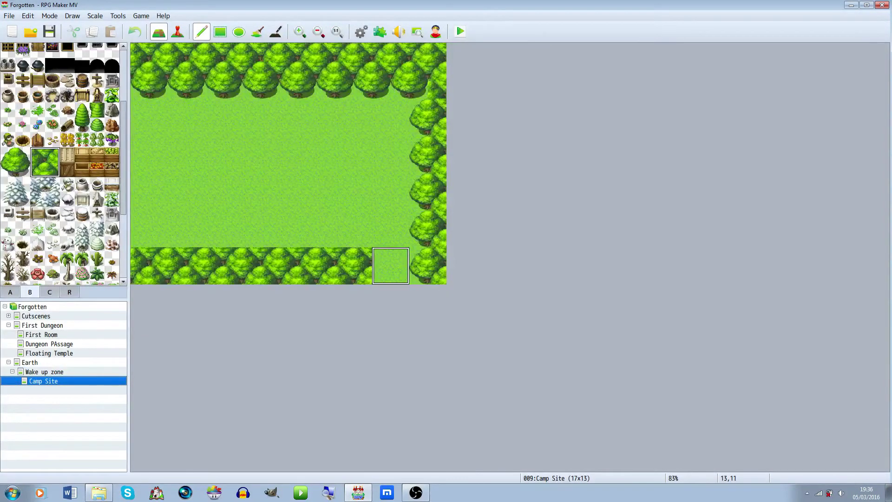
pyautogui.moveTo(8, 155); pyautogui.dragTo(22, 155)
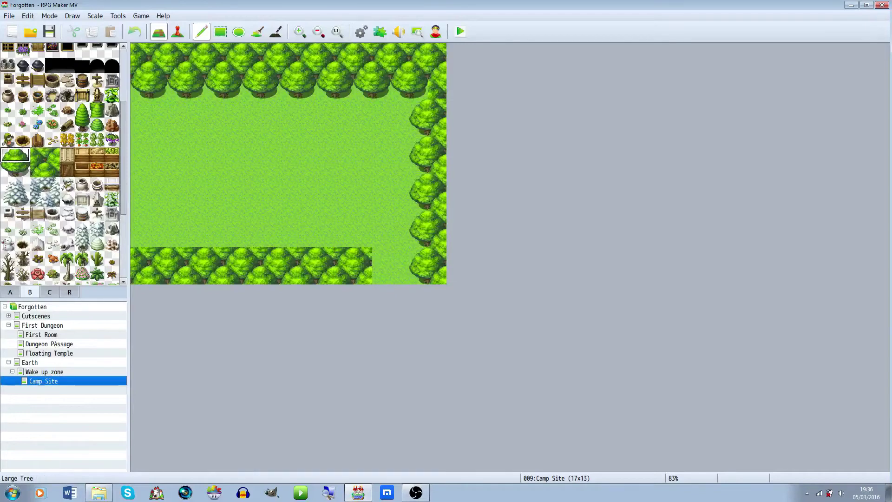
pyautogui.moveTo(144, 238); pyautogui.dragTo(362, 238)
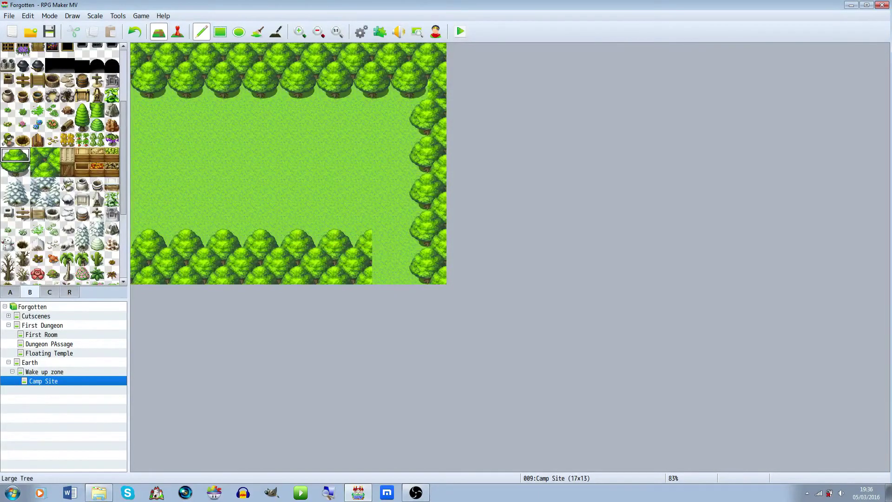
pyautogui.moveTo(363, 219); pyautogui.dragTo(363, 276)
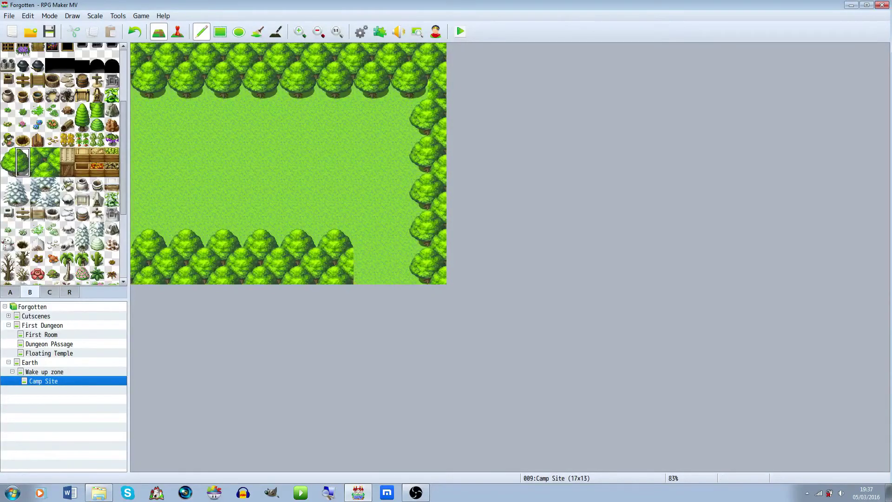
pyautogui.click(363, 246)
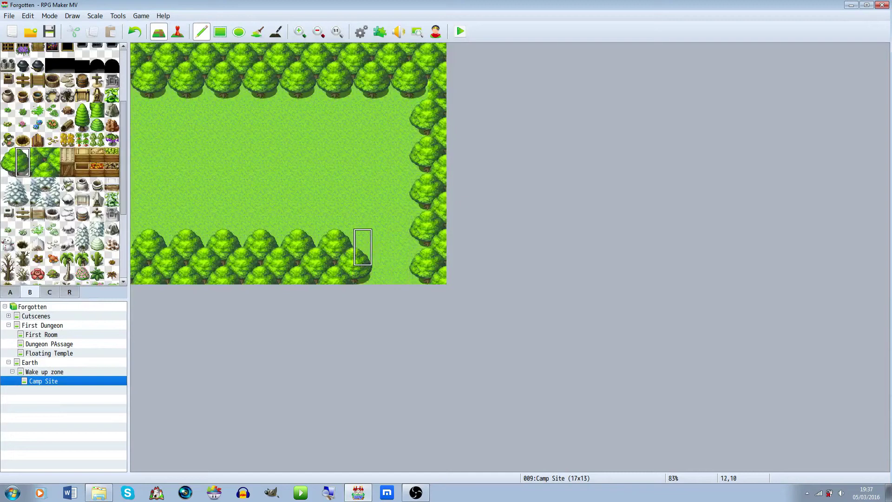
# Place the plain beige tent near the middle of the clearing, against the upper tree line.
pyautogui.scroll(-2, 60, 163)
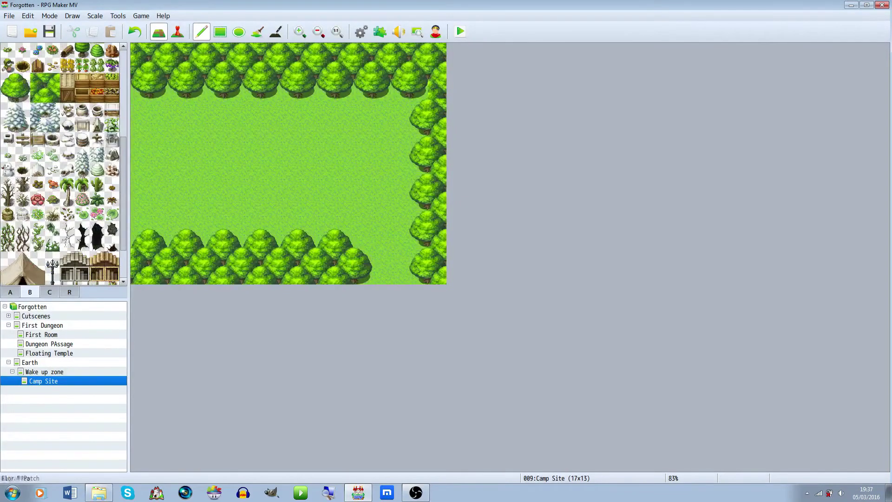
pyautogui.scroll(-2, 52, 264)
pyautogui.moveTo(8, 203); pyautogui.dragTo(37, 232)
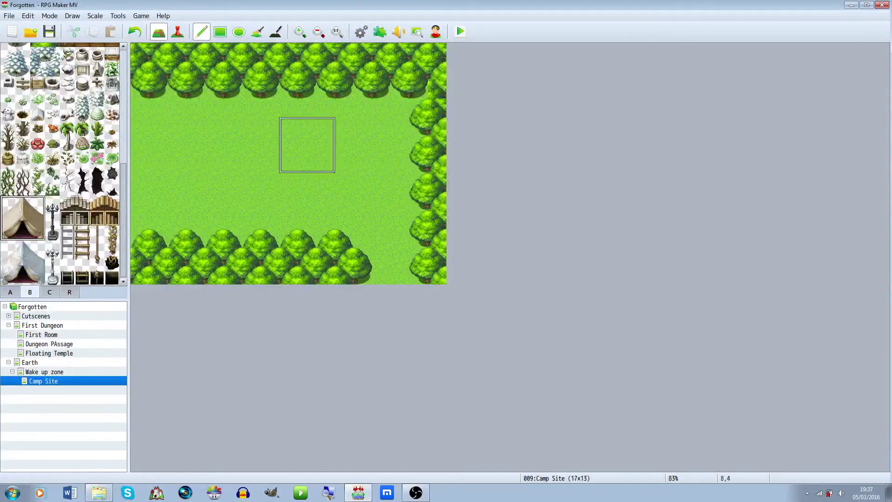
pyautogui.click(288, 90)
# Place a stone-ringed campfire in the clearing at tile 5,4, to the left of the tent.
pyautogui.scroll(4, 23, 218)
pyautogui.scroll(3, 61, 163)
pyautogui.click(52, 141)
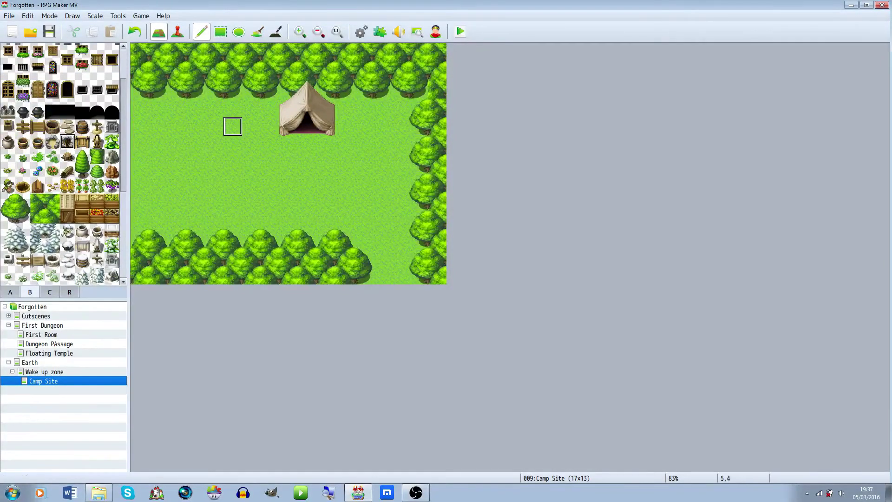
pyautogui.click(232, 127)
# Place three large round trees in the clearing: below left of the campfire, below the tent, and near the right tree line.
pyautogui.scroll(3, 63, 162)
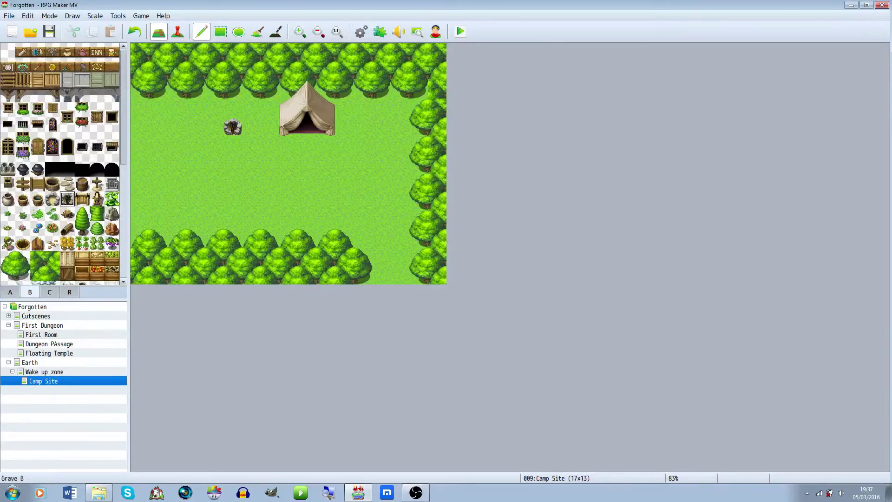
pyautogui.scroll(-10, 61, 162)
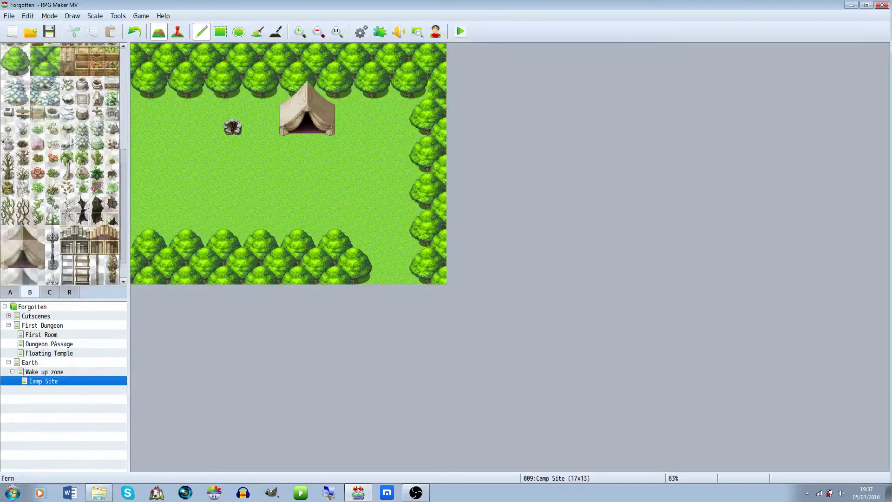
pyautogui.click(50, 292)
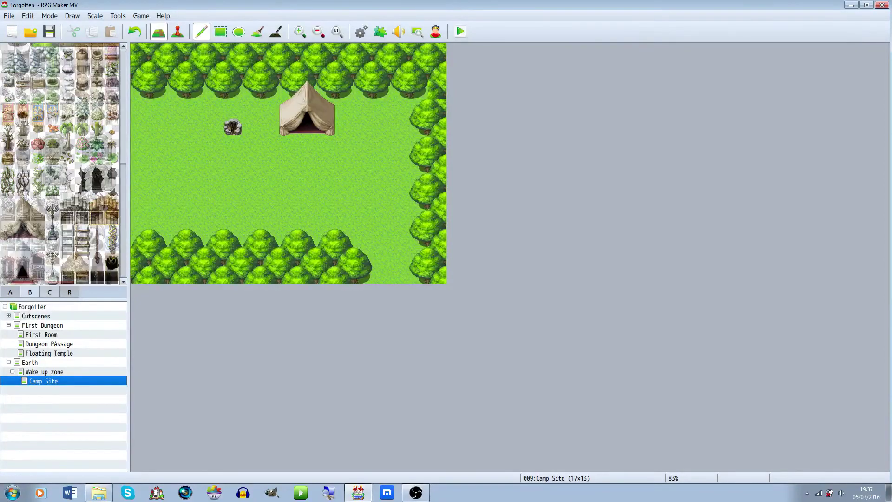
pyautogui.scroll(-3, 51, 251)
pyautogui.click(30, 293)
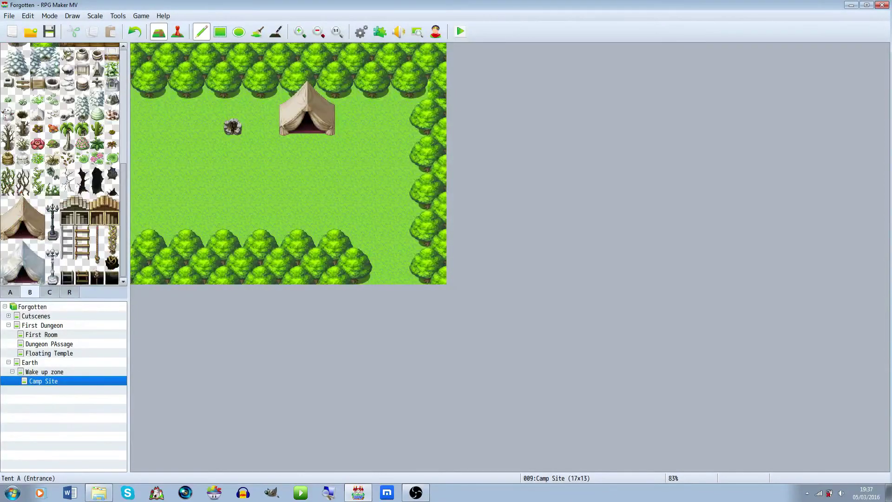
pyautogui.scroll(6, 63, 163)
pyautogui.moveTo(23, 160); pyautogui.dragTo(8, 160)
pyautogui.click(177, 145)
pyautogui.click(269, 183)
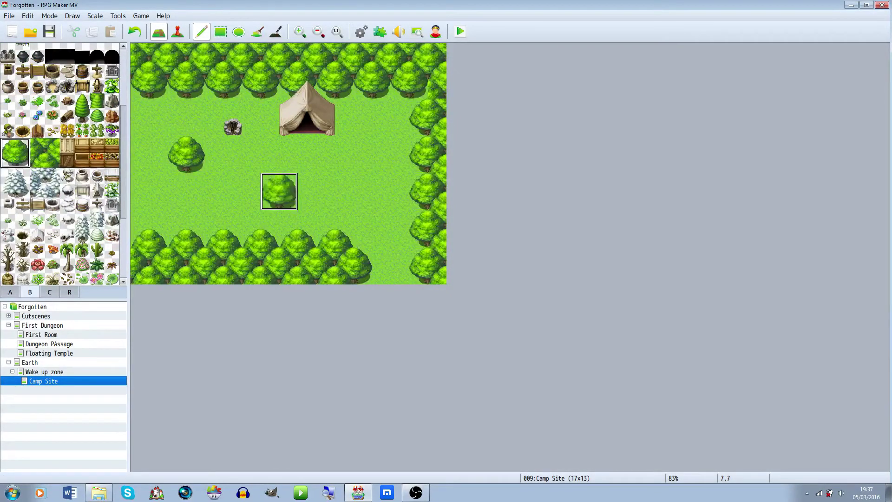
pyautogui.click(382, 126)
# Scatter six tall conifers around the clearing, including one on each side of the tent and one left of the campfire.
pyautogui.moveTo(83, 101); pyautogui.dragTo(82, 115)
pyautogui.click(214, 116)
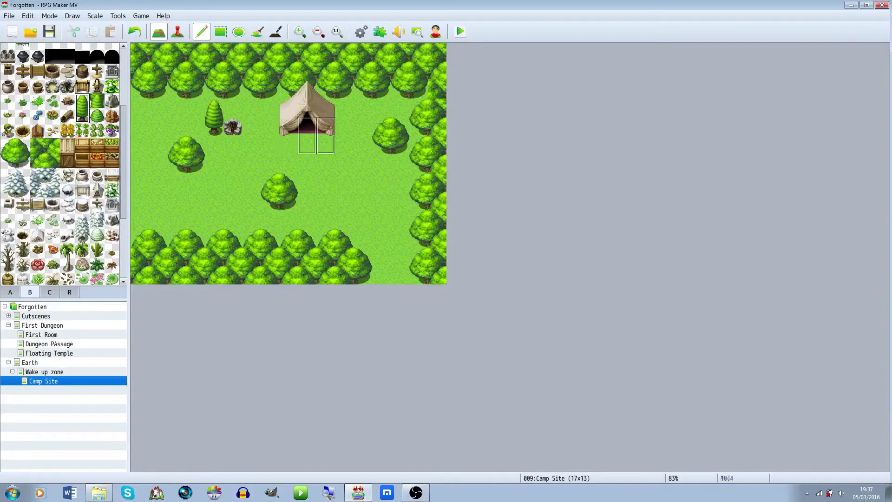
pyautogui.hotkey('ctrl', 'z')
pyautogui.click(177, 117)
pyautogui.click(344, 117)
pyautogui.click(344, 172)
pyautogui.click(270, 117)
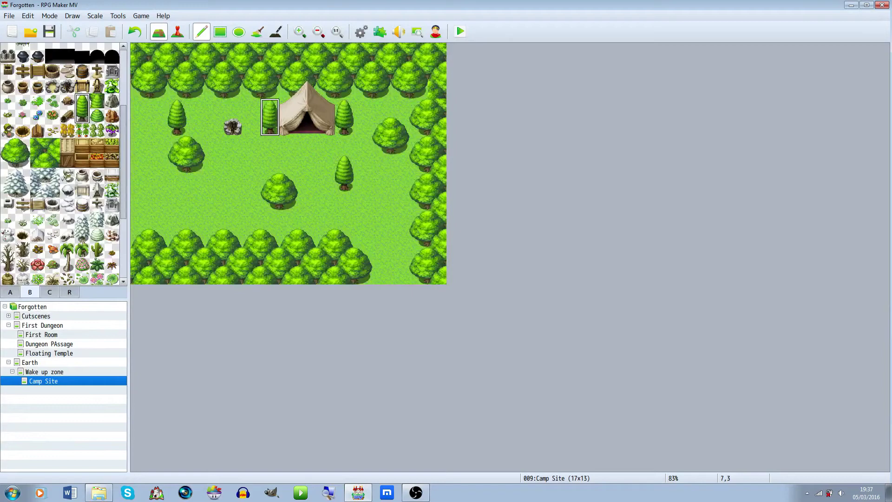
pyautogui.click(215, 210)
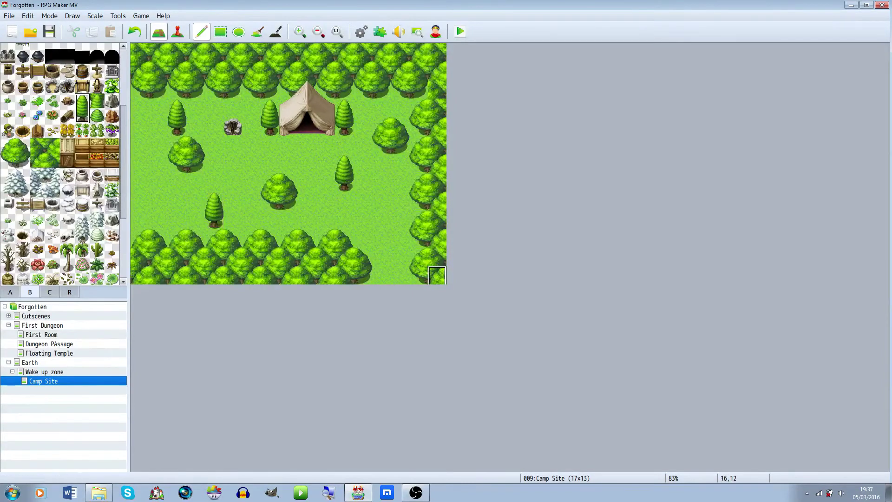
pyautogui.click(381, 210)
# Decorate the clearing with one patch of orange flowers, four patches of blue flowers and two grey rocks.
pyautogui.click(52, 131)
pyautogui.click(52, 116)
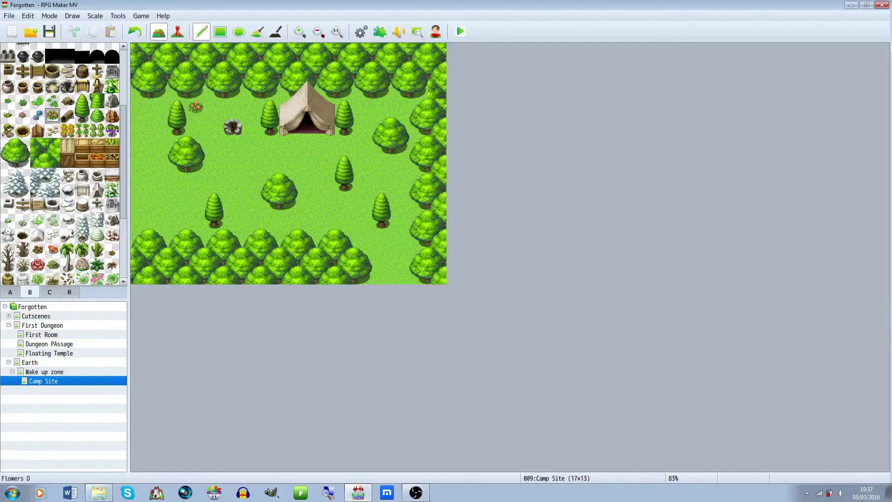
pyautogui.click(38, 116)
pyautogui.click(232, 163)
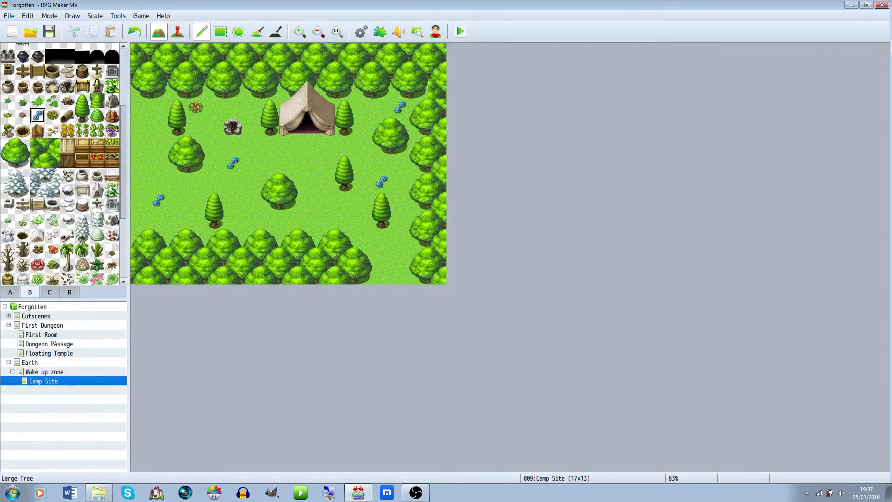
pyautogui.click(140, 145)
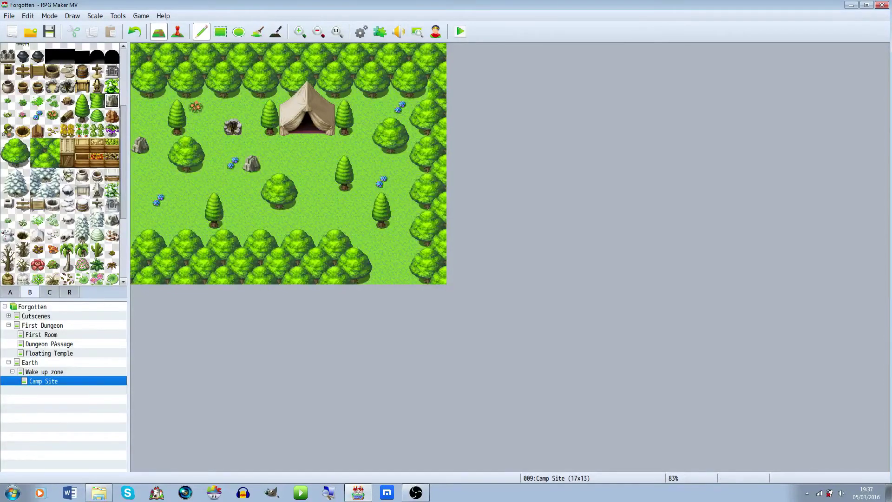
pyautogui.scroll(-5, 52, 260)
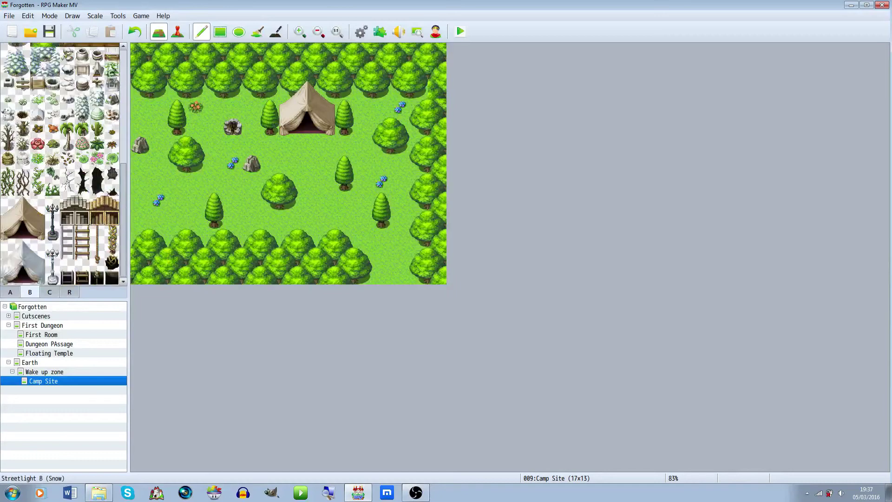
# On the Wake up zone map, create a transfer event at tile 16,0 leading to the left tile of the Camp Site's southern opening.
pyautogui.click(44, 372)
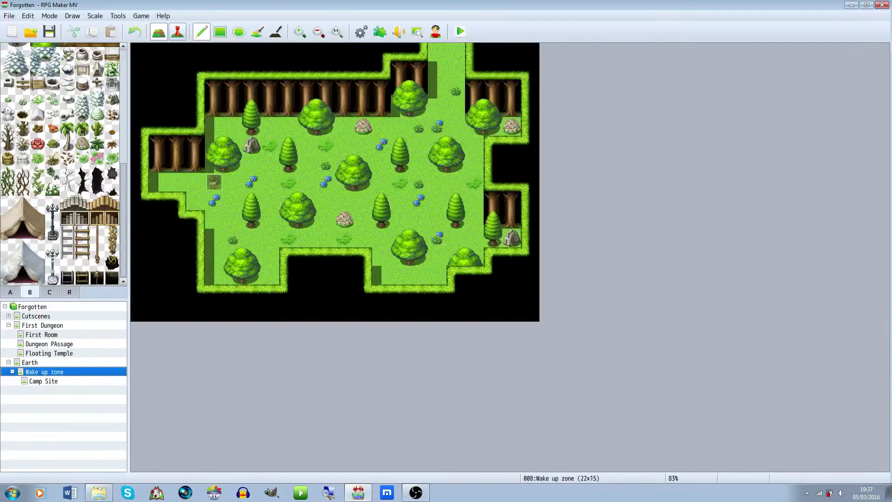
pyautogui.press('F6')
pyautogui.rightClick(444, 55)
pyautogui.moveTo(488, 131)
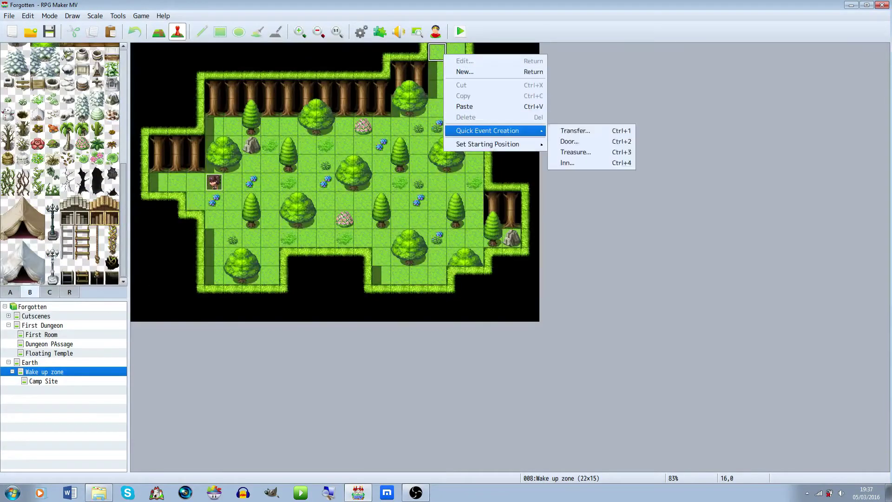
pyautogui.click(575, 131)
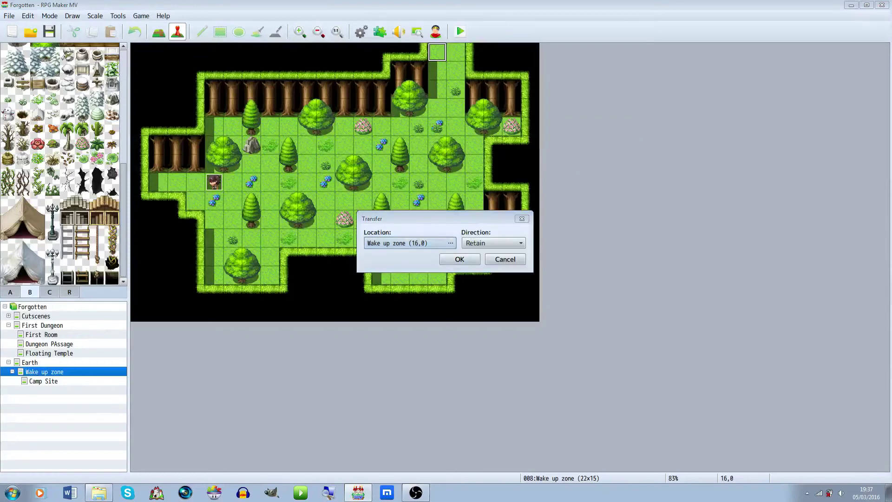
pyautogui.click(409, 243)
pyautogui.click(228, 169)
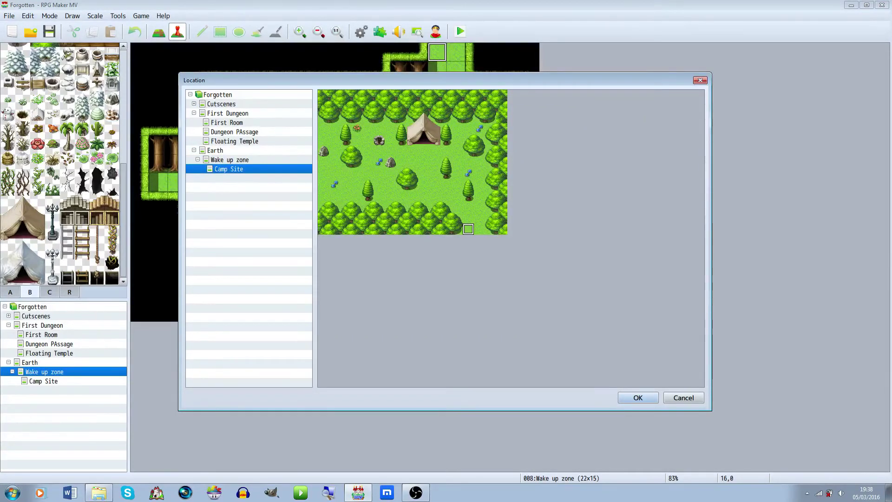
pyautogui.click(638, 398)
pyautogui.press('Return')
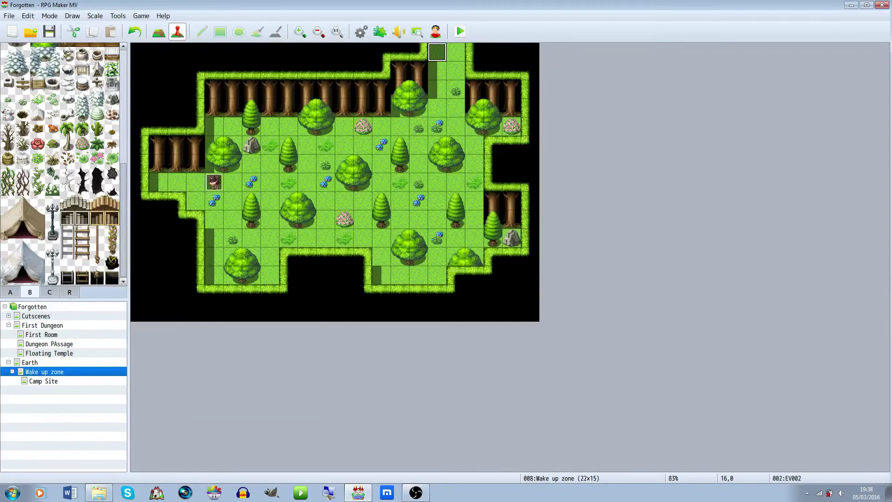
# Create a second transfer event at tile 17,0 leading to the neighbouring tile on the right in the Camp Site's southern opening.
pyautogui.rightClick(455, 52)
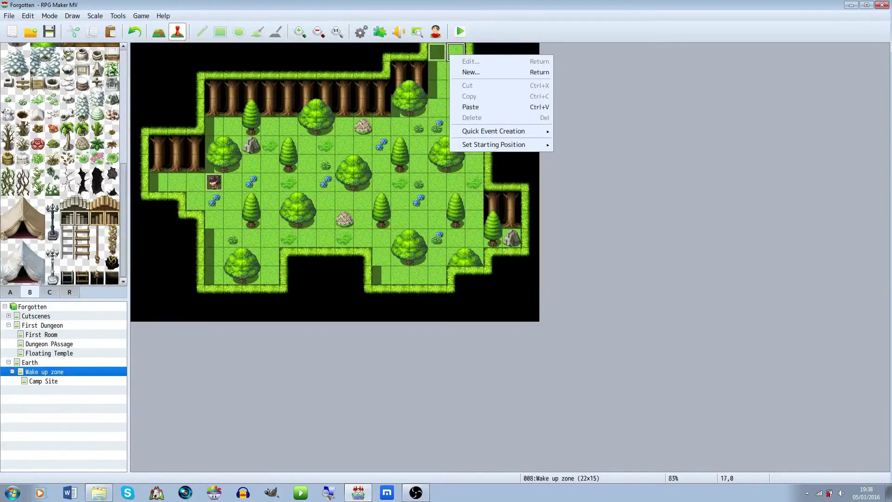
pyautogui.moveTo(494, 131)
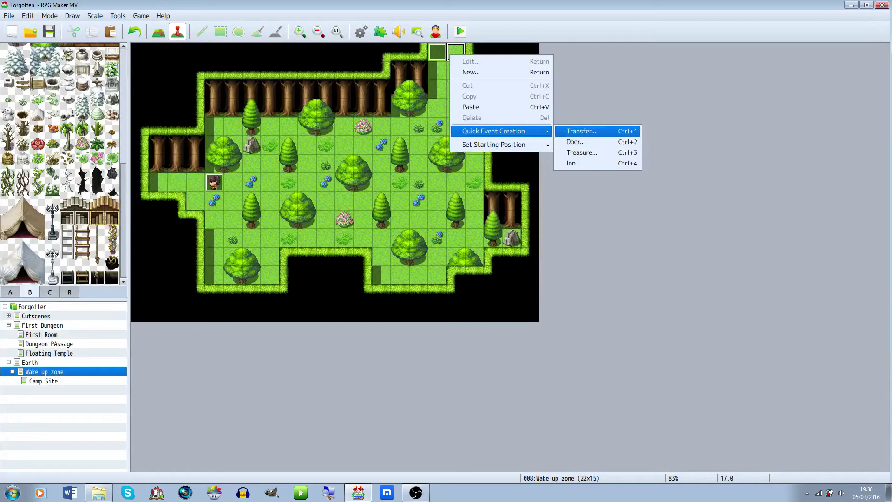
pyautogui.click(581, 131)
pyautogui.click(408, 243)
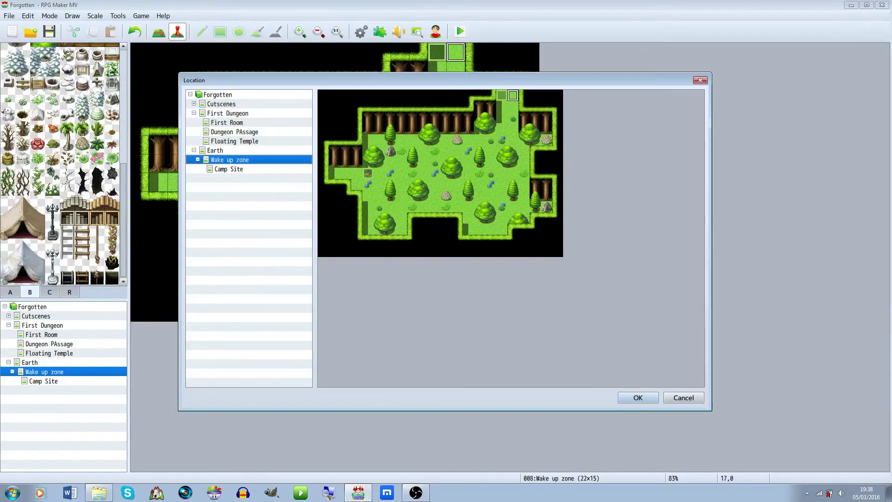
pyautogui.click(228, 169)
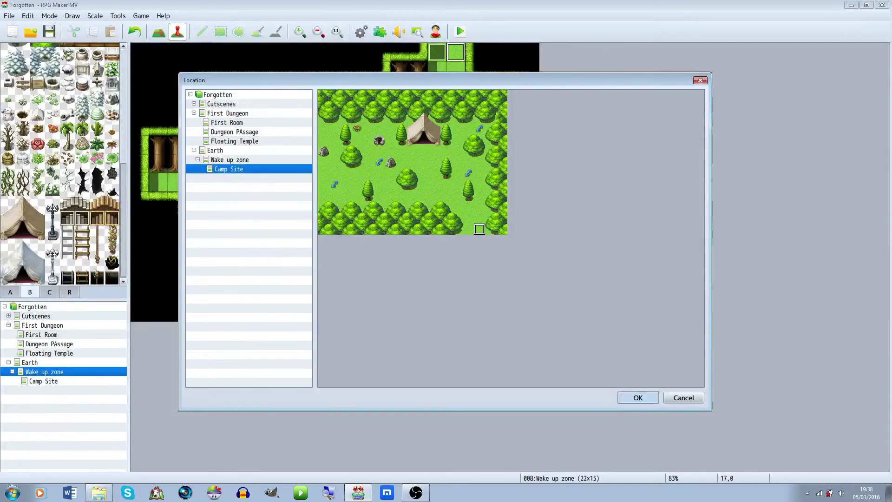
pyautogui.click(638, 398)
pyautogui.click(460, 261)
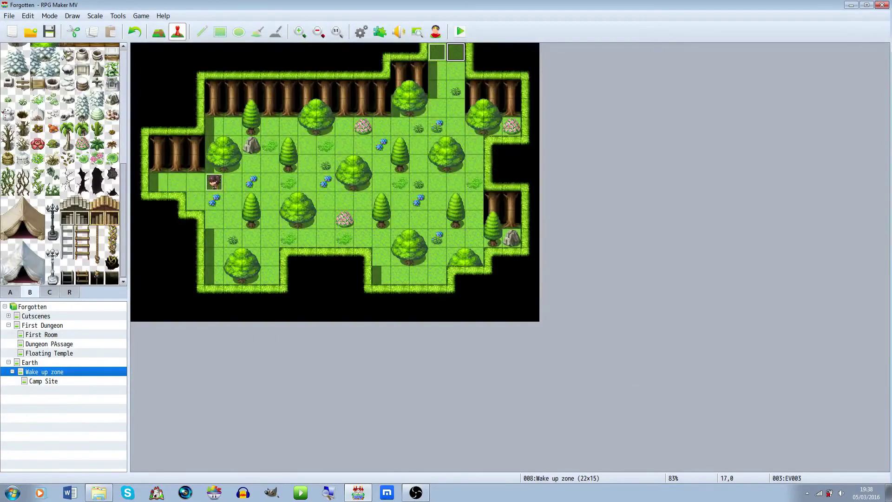
# Create a new map named Tent under Camp Site, using the Inside tileset.
pyautogui.click(44, 381)
pyautogui.rightClick(74, 383)
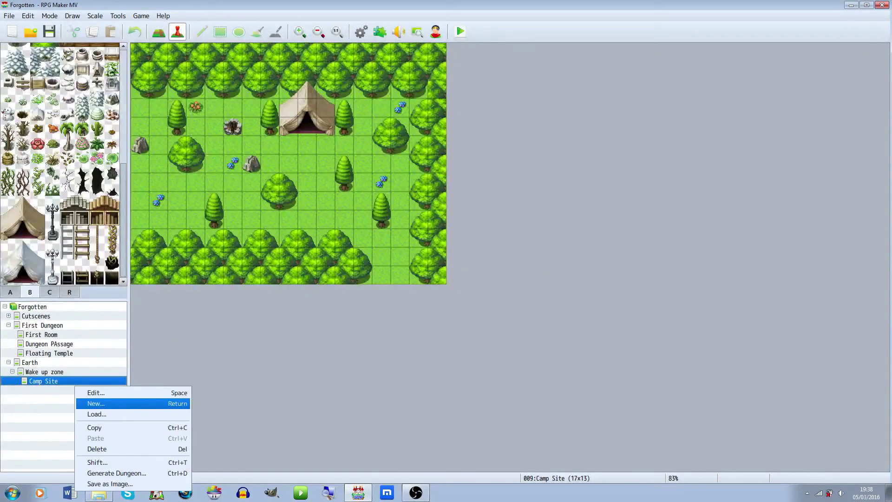
pyautogui.click(109, 402)
pyautogui.click(302, 160)
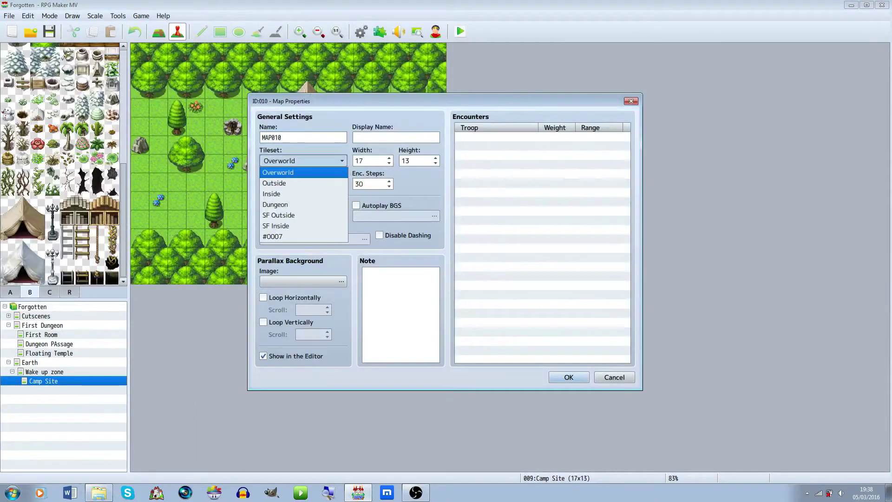
pyautogui.click(271, 194)
pyautogui.click(302, 137)
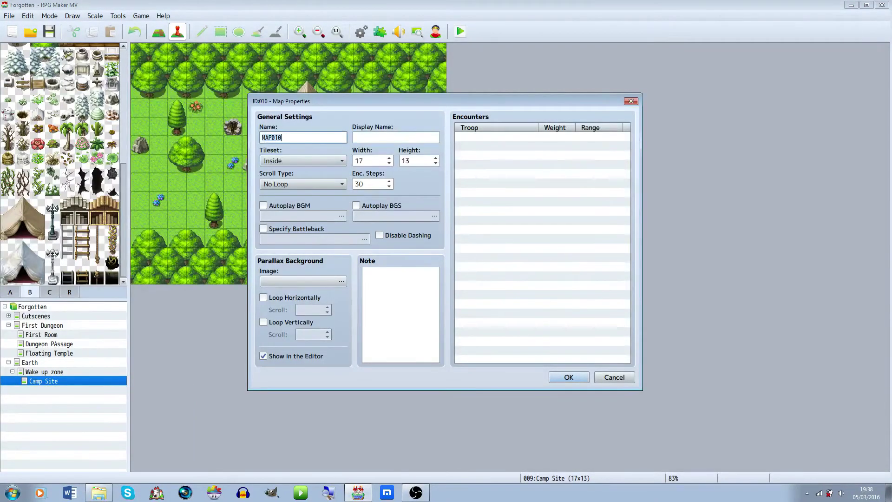
pyautogui.write('Tent')
pyautogui.press('Return')
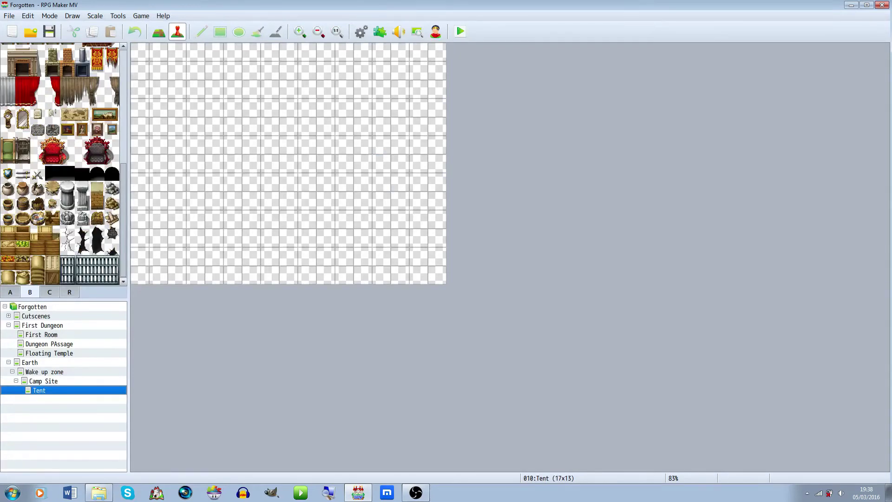
# Lay the tent's back wall as a row of tan striped wall tiles from tile 3,2 to 13,2.
pyautogui.scroll(5, 60, 163)
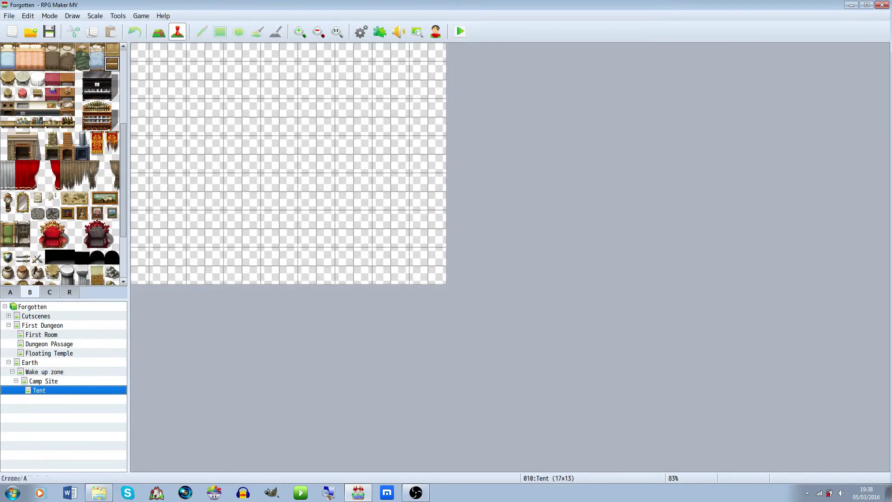
pyautogui.click(10, 292)
pyautogui.scroll(5, 60, 163)
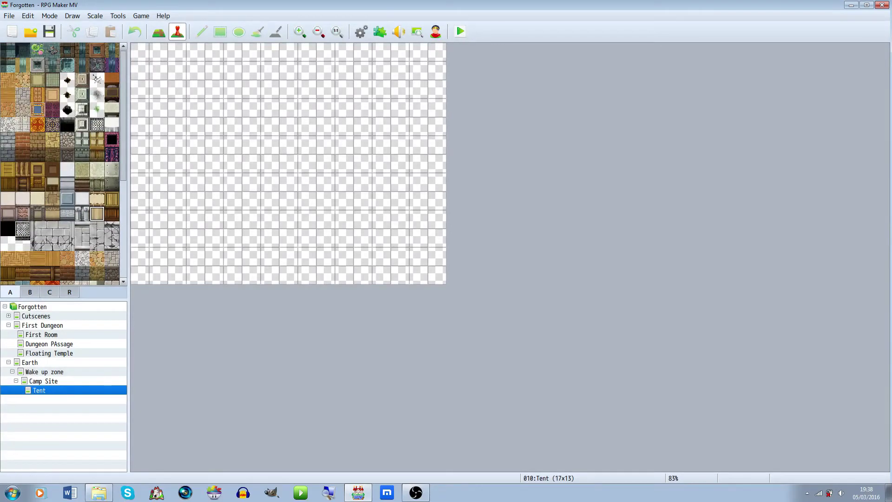
pyautogui.press('F5')
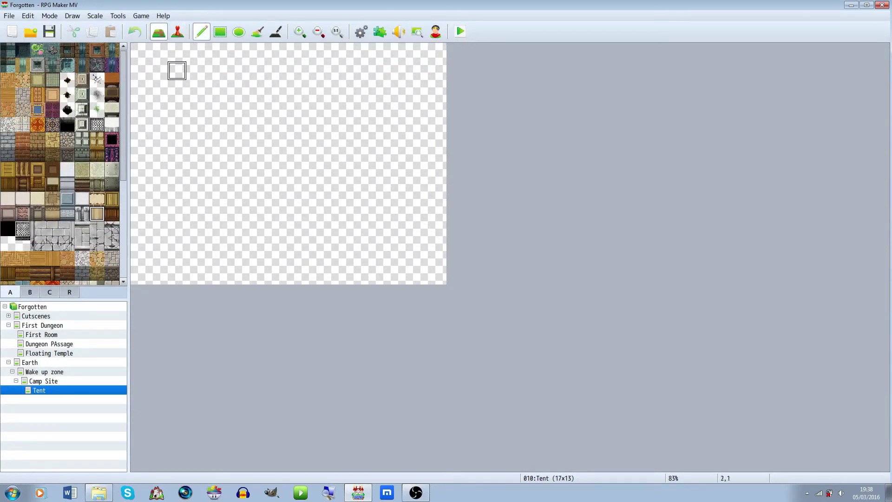
pyautogui.moveTo(177, 71); pyautogui.dragTo(381, 71)
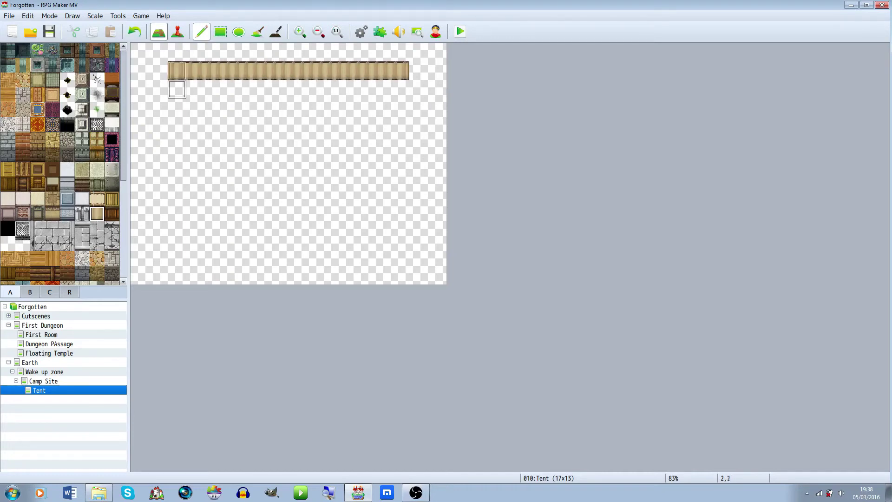
pyautogui.hotkey('ctrl', 'z')
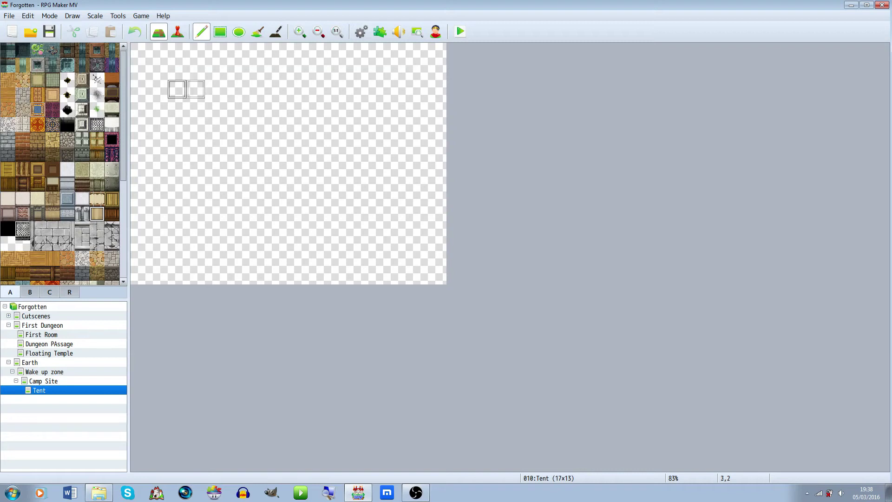
pyautogui.moveTo(195, 88); pyautogui.dragTo(381, 89)
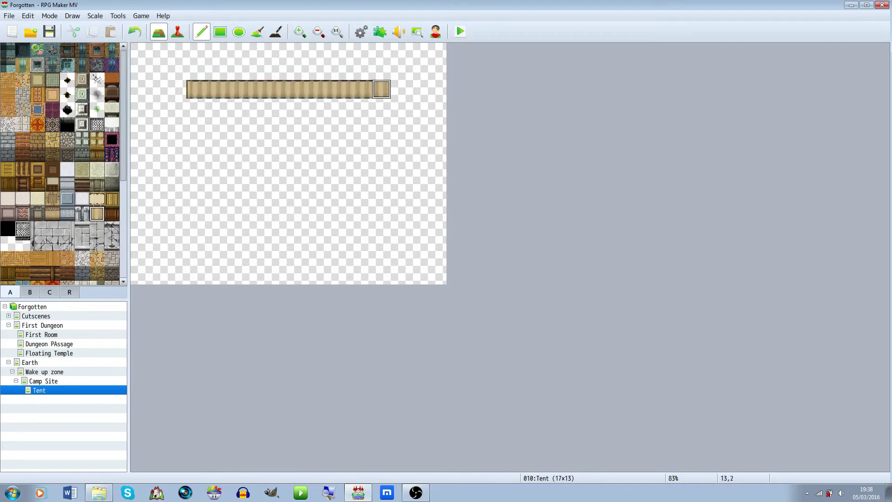
# Add striped corner tiles at 2,3 and 14,3 and striped side walls down rows 4 to 7 in columns 1 and 15.
pyautogui.moveTo(158, 126)
pyautogui.mouseDown()
pyautogui.moveTo(177, 145)
pyautogui.moveTo(158, 163)
pyautogui.moveTo(159, 182)
pyautogui.mouseUp()
pyautogui.hotkey('ctrl', 'z')
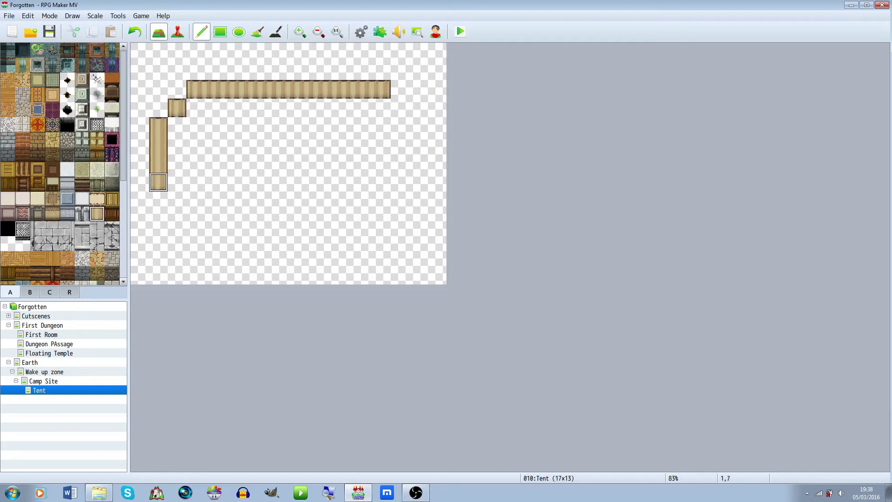
pyautogui.click(400, 108)
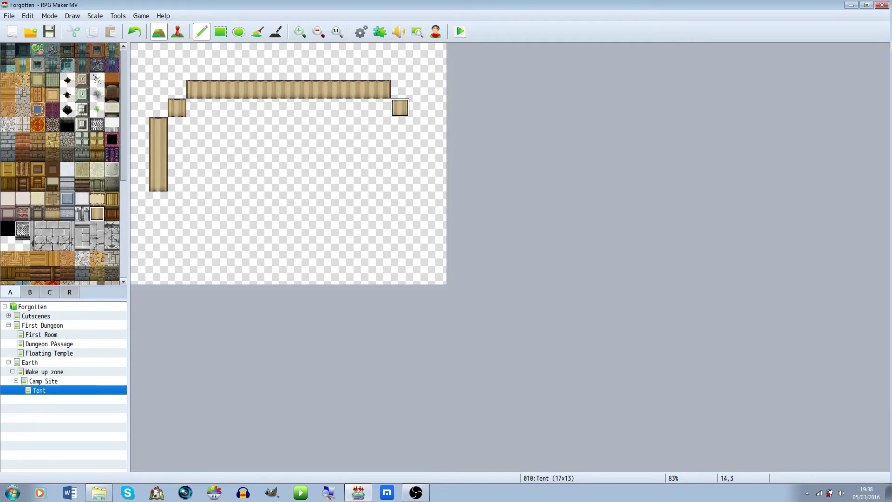
pyautogui.moveTo(418, 126); pyautogui.dragTo(419, 181)
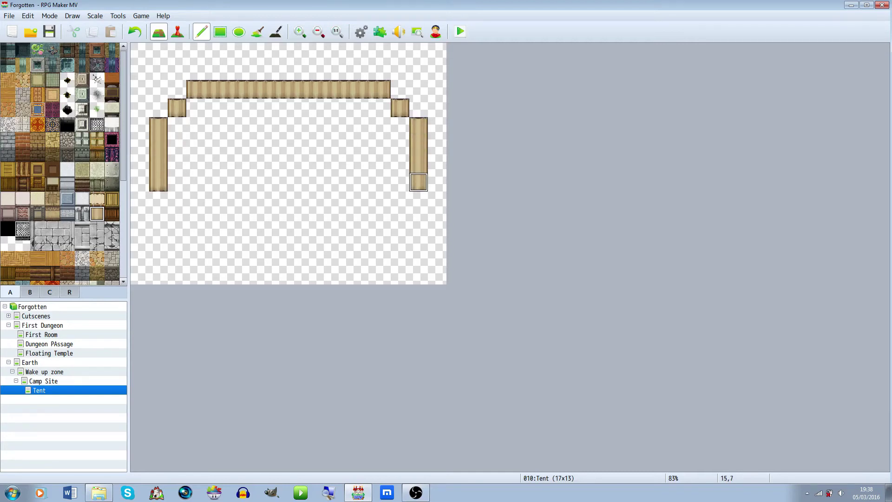
# Cap the back wall with cream wall-top tiles along row 1, stepping down around both corners to row 3 in columns 1 and 15.
pyautogui.click(97, 199)
pyautogui.click(158, 108)
pyautogui.click(177, 89)
pyautogui.moveTo(196, 71)
pyautogui.mouseDown()
pyautogui.moveTo(400, 70)
pyautogui.moveTo(400, 89)
pyautogui.mouseUp()
pyautogui.moveTo(177, 71); pyautogui.dragTo(158, 89)
pyautogui.rightClick(140, 71)
pyautogui.click(159, 71)
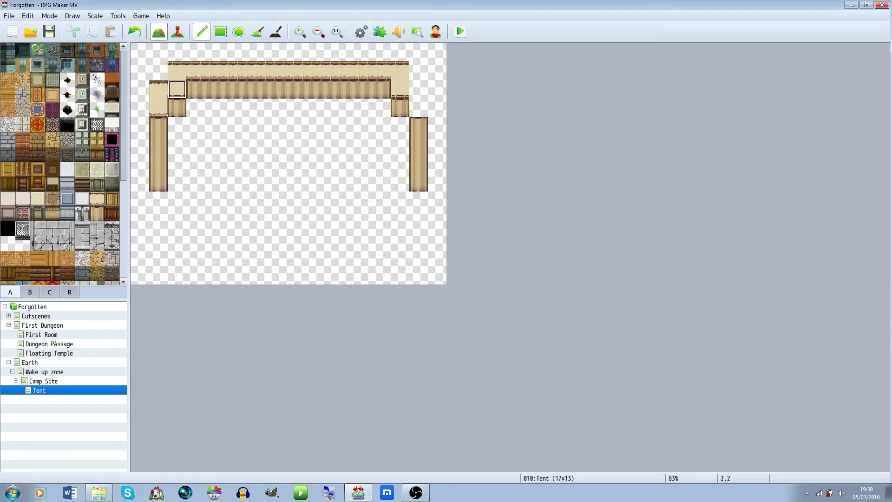
pyautogui.moveTo(418, 89); pyautogui.dragTo(418, 108)
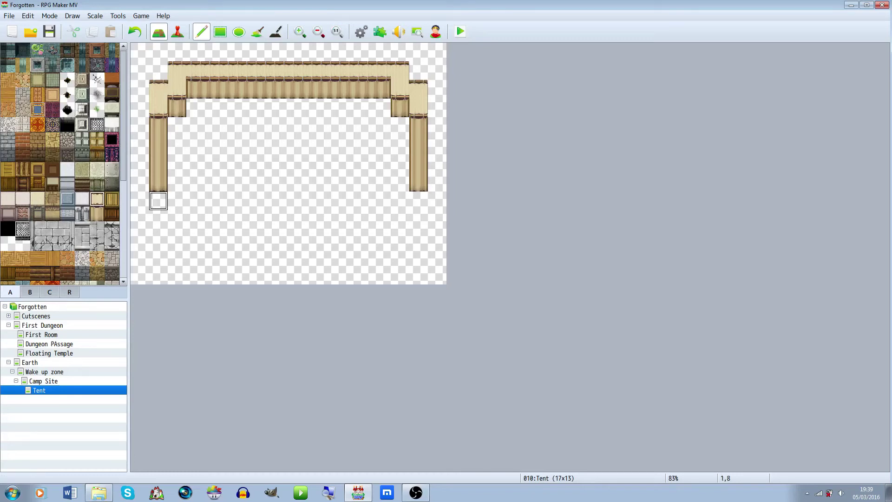
# Replace the striped side walls with cream wall-top tiles, down to row 9 in column 1 and row 8 in column 15.
pyautogui.click(158, 126)
pyautogui.moveTo(158, 125); pyautogui.dragTo(158, 201)
pyautogui.moveTo(418, 126); pyautogui.dragTo(418, 200)
pyautogui.click(158, 218)
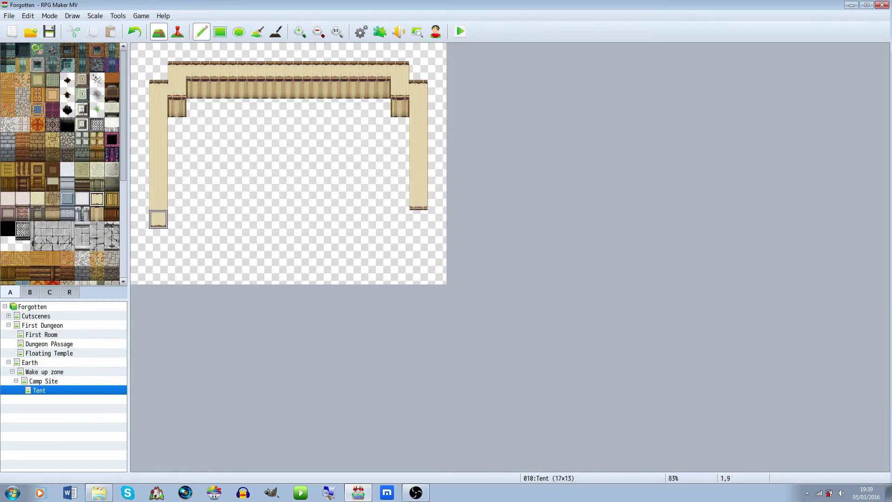
# Close the tent outline with cream wall-top tiles along row 11 and stepped corners joining both side walls.
pyautogui.click(176, 237)
pyautogui.moveTo(195, 256); pyautogui.dragTo(400, 256)
pyautogui.rightClick(381, 238)
pyautogui.click(400, 256)
pyautogui.rightClick(381, 256)
pyautogui.click(400, 237)
pyautogui.moveTo(418, 219); pyautogui.dragTo(419, 237)
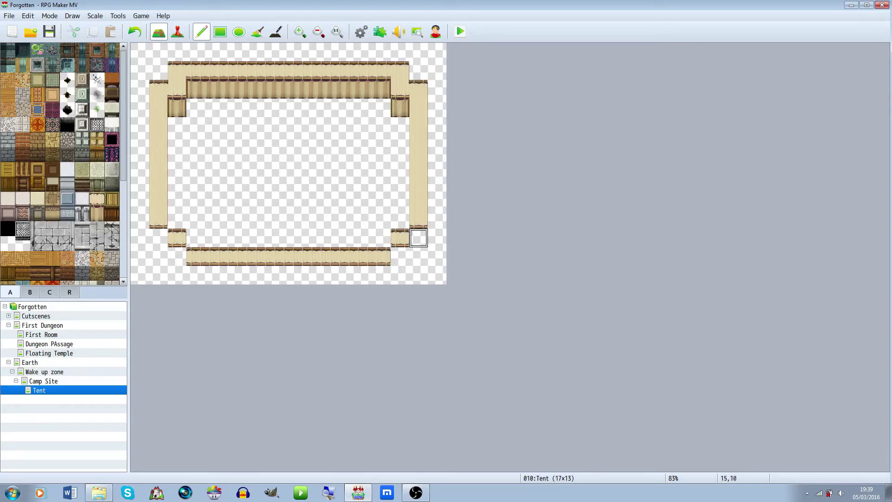
pyautogui.click(400, 256)
pyautogui.click(177, 256)
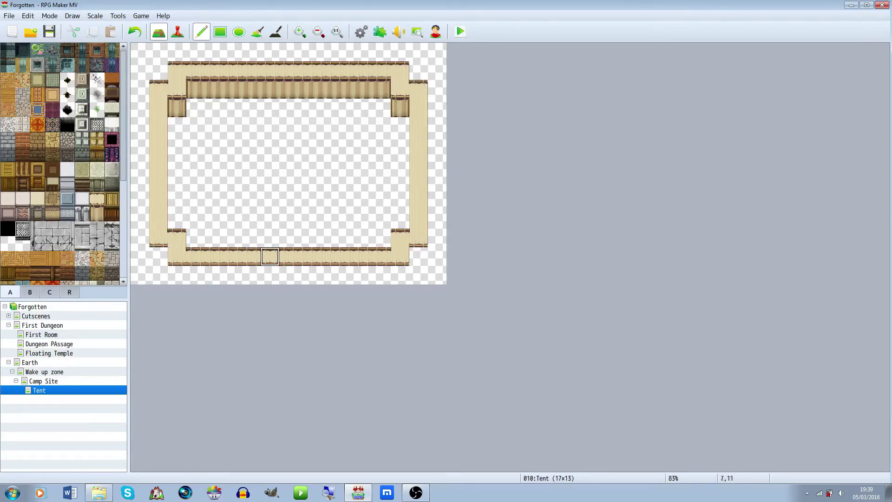
# Open a three-tile doorway in the middle of the front wall and make the striped back wall and its corners two tiles high.
pyautogui.moveTo(288, 256)
pyautogui.mouseDown()
pyautogui.moveTo(306, 256)
pyautogui.moveTo(269, 256)
pyautogui.mouseUp()
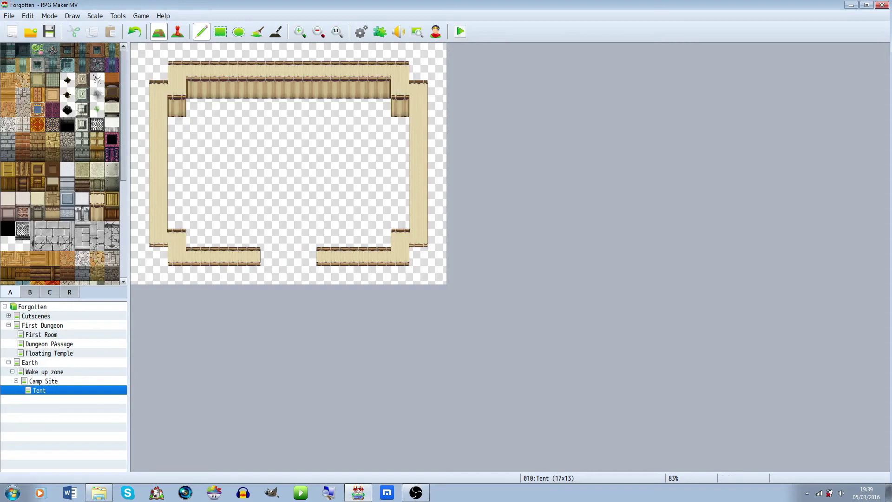
pyautogui.moveTo(176, 126)
pyautogui.mouseDown()
pyautogui.moveTo(196, 107)
pyautogui.moveTo(381, 108)
pyautogui.mouseUp()
pyautogui.click(399, 127)
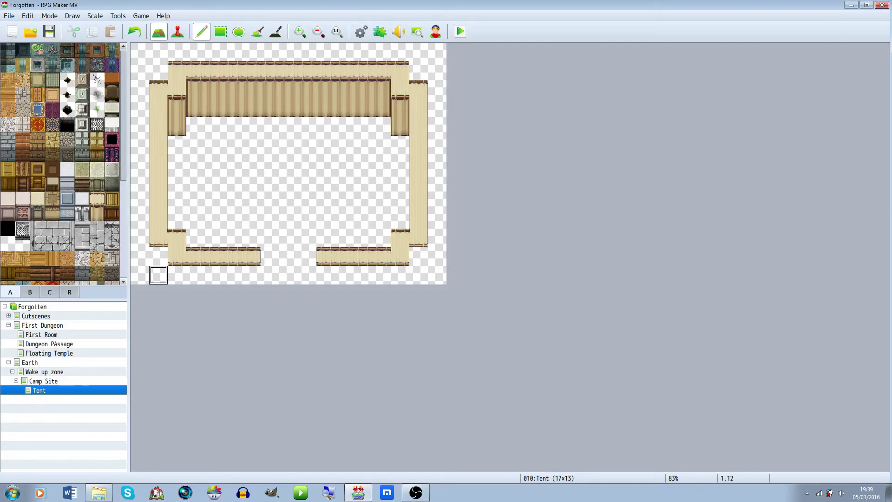
pyautogui.click(158, 275)
pyautogui.moveTo(177, 275); pyautogui.dragTo(251, 275)
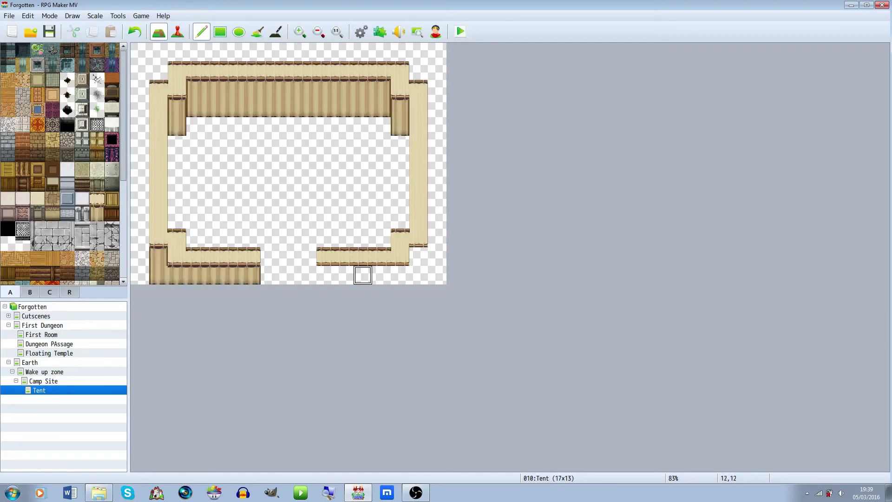
pyautogui.hotkey('ctrl', 'z')
pyautogui.hotkey('ctrl', 'z')
# Flood-fill the tent's interior with the plain olive-beige floor tile.
pyautogui.scroll(-5, 28, 179)
pyautogui.scroll(5, 28, 179)
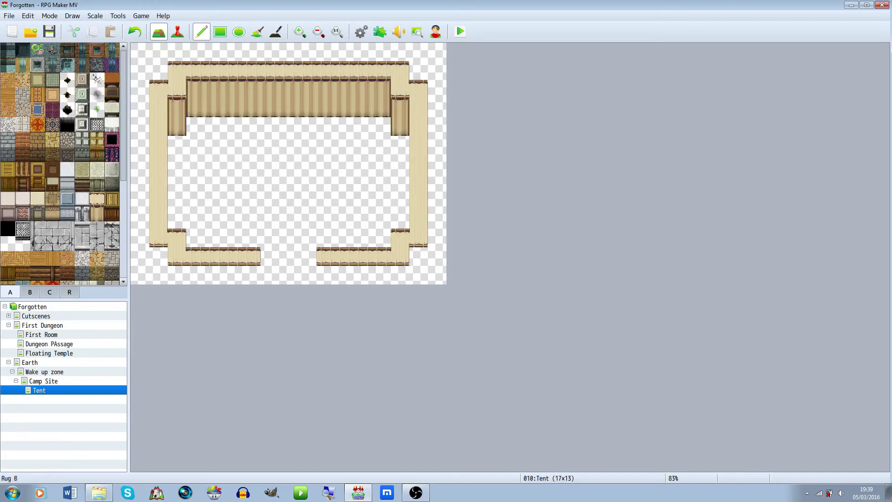
pyautogui.moveTo(195, 125)
pyautogui.mouseDown()
pyautogui.moveTo(177, 183)
pyautogui.moveTo(177, 164)
pyautogui.moveTo(177, 219)
pyautogui.moveTo(214, 238)
pyautogui.moveTo(382, 238)
pyautogui.moveTo(400, 219)
pyautogui.moveTo(400, 145)
pyautogui.moveTo(363, 145)
pyautogui.moveTo(363, 127)
pyautogui.moveTo(214, 127)
pyautogui.mouseUp()
pyautogui.click(257, 31)
pyautogui.click(270, 181)
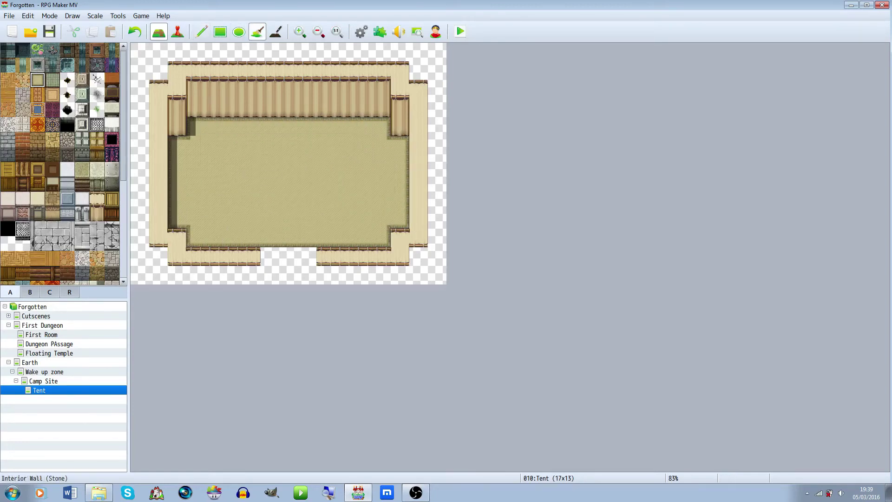
# Place a bed with a dark green blanket against the back wall at tile 4,4 using the pencil.
pyautogui.scroll(-3, 61, 163)
pyautogui.click(30, 291)
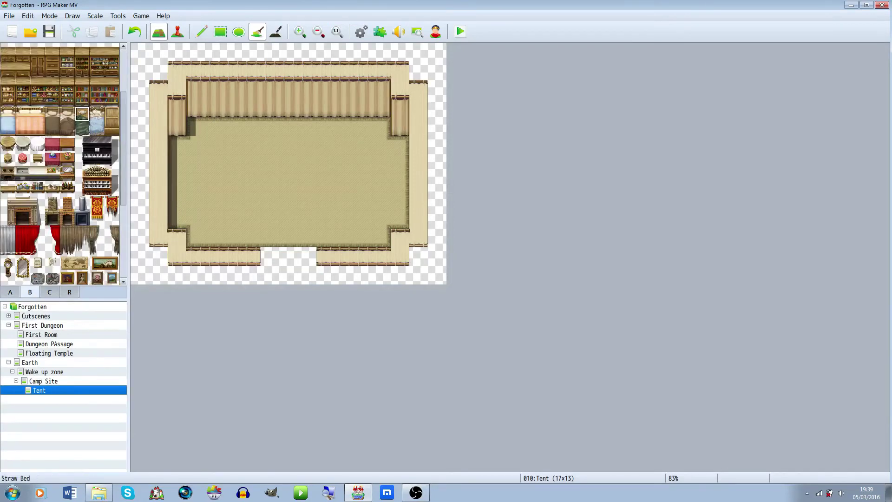
pyautogui.click(201, 31)
pyautogui.click(214, 135)
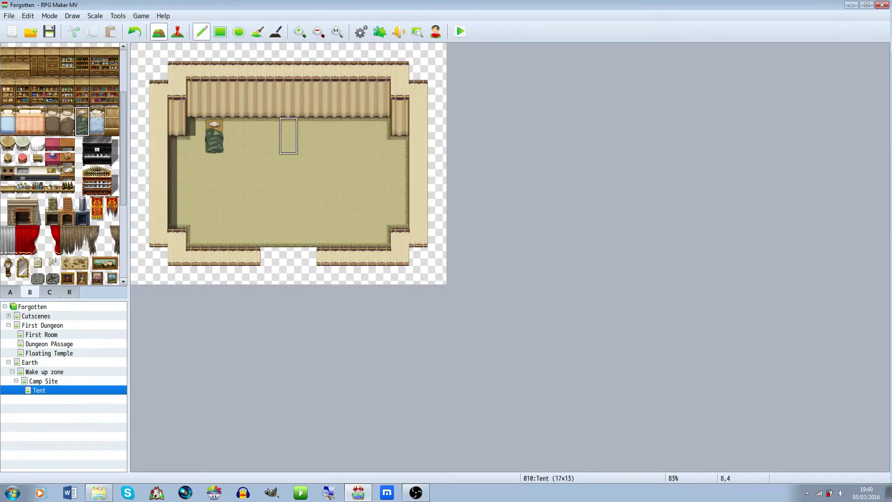
# Place two more dark green beds against the tent's back wall at tiles 6,4 and 8,4.
pyautogui.click(251, 136)
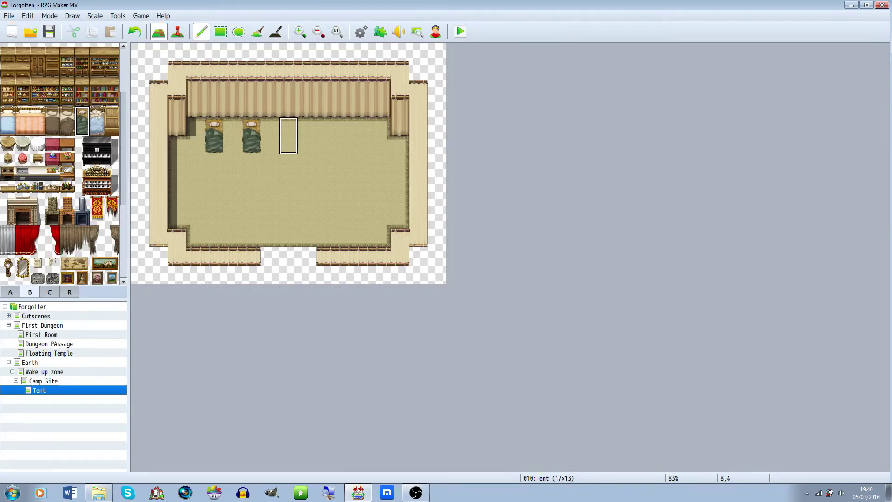
pyautogui.click(288, 136)
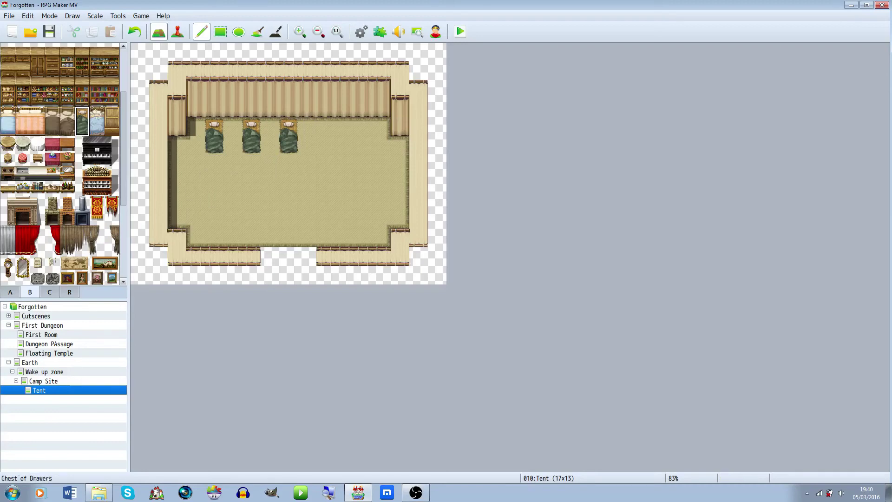
# Place a filled tub on the tent floor at tile 4,8, undoing the misplaced tries.
pyautogui.scroll(-4, 63, 164)
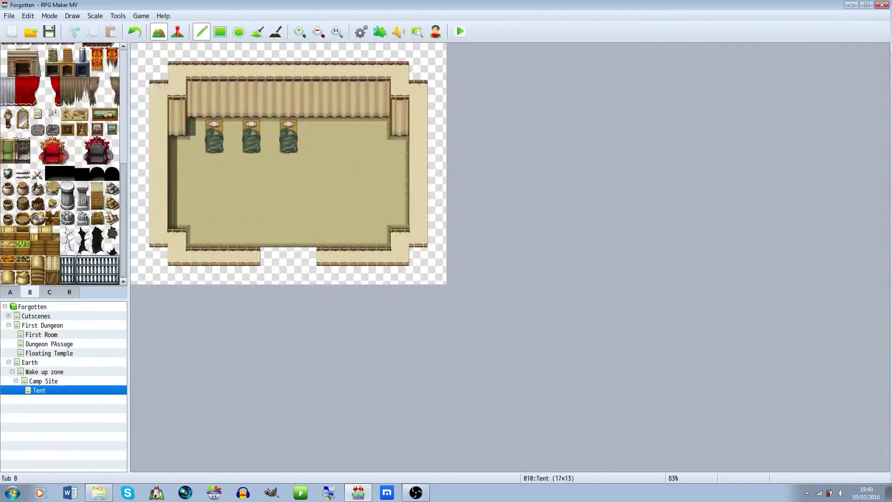
pyautogui.click(177, 201)
pyautogui.hotkey('ctrl', 'z')
pyautogui.click(363, 145)
pyautogui.hotkey('ctrl', 'z')
pyautogui.click(214, 200)
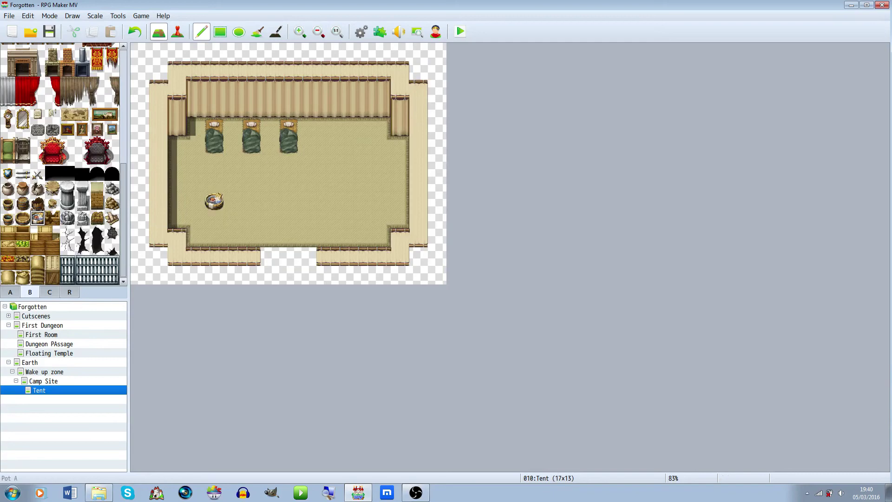
# Place a single-tile reddish-brown wooden table against the back wall at tile 11,4.
pyautogui.scroll(5, 61, 209)
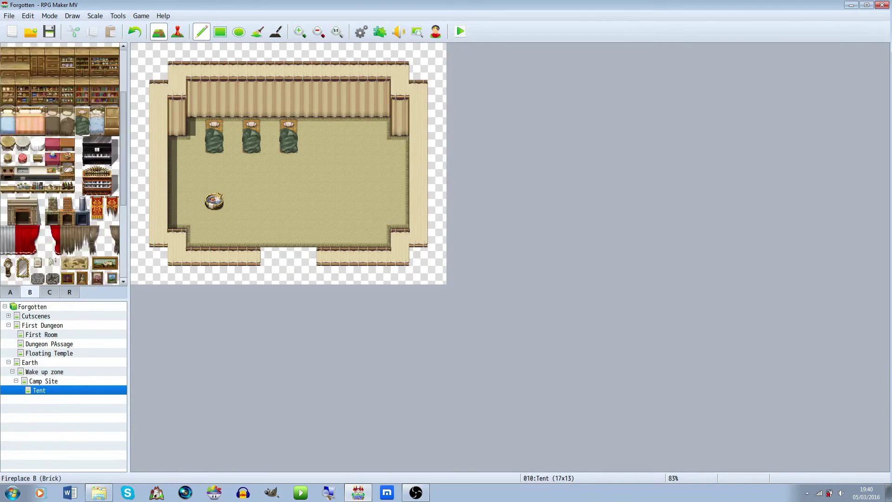
pyautogui.scroll(1, 61, 209)
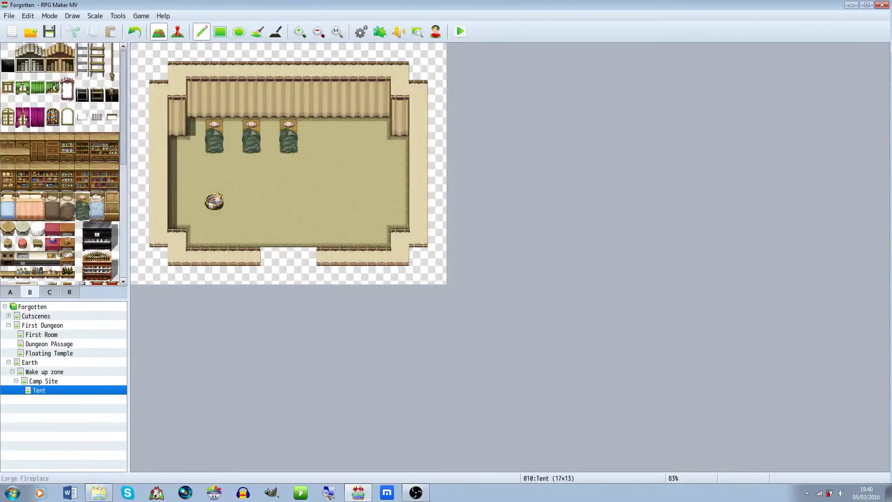
pyautogui.click(11, 292)
pyautogui.scroll(-5, 61, 162)
pyautogui.scroll(4, 63, 163)
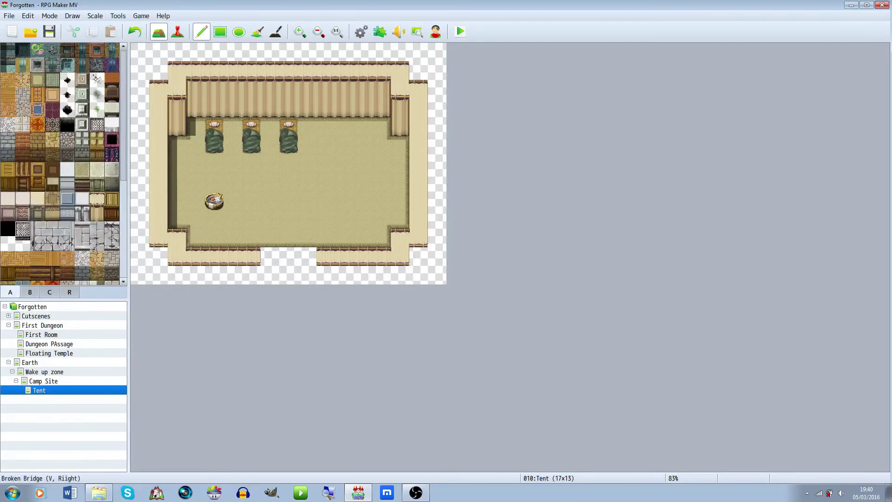
pyautogui.moveTo(344, 127); pyautogui.dragTo(382, 127)
pyautogui.hotkey('ctrl', 'z')
pyautogui.click(344, 127)
# Lay an open parchment map on top of the wooden table at tile 11,4.
pyautogui.scroll(-4, 82, 155)
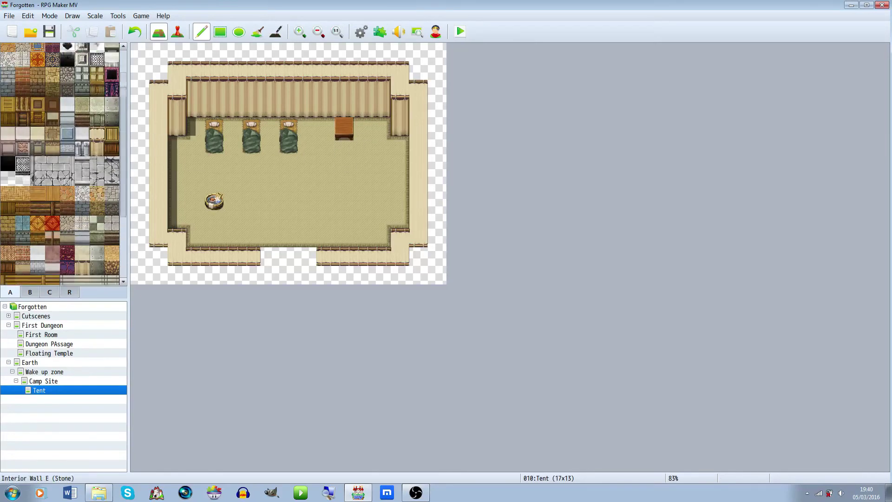
pyautogui.click(29, 293)
pyautogui.click(50, 292)
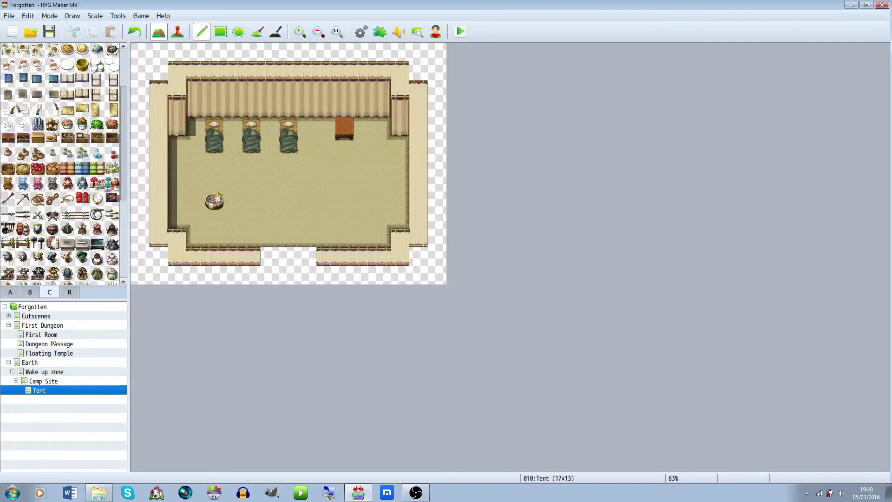
pyautogui.click(67, 109)
pyautogui.click(344, 127)
# Browse the tileset pages for further furnishings suited to the tent interior.
pyautogui.scroll(-3, 82, 256)
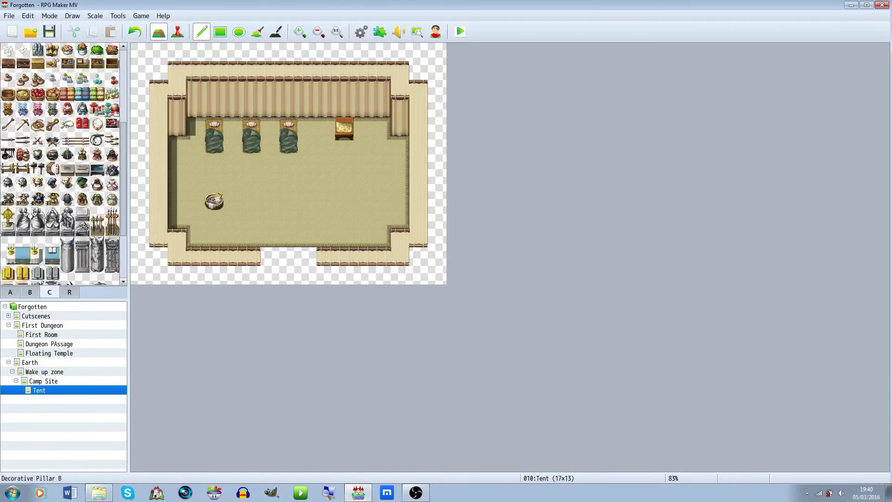
pyautogui.scroll(-3, 82, 255)
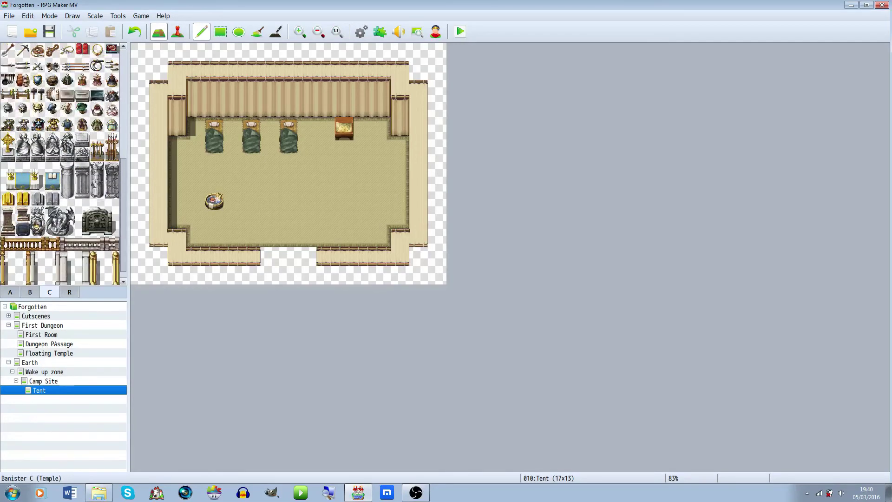
pyautogui.click(69, 292)
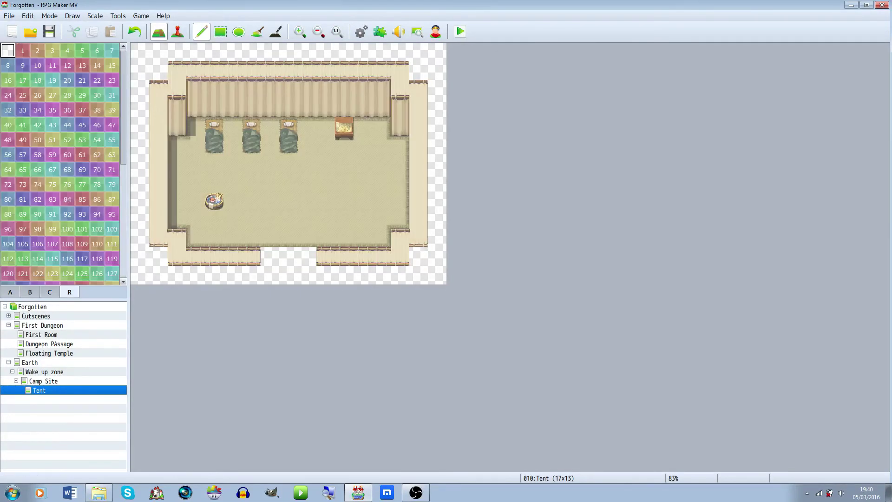
pyautogui.click(30, 292)
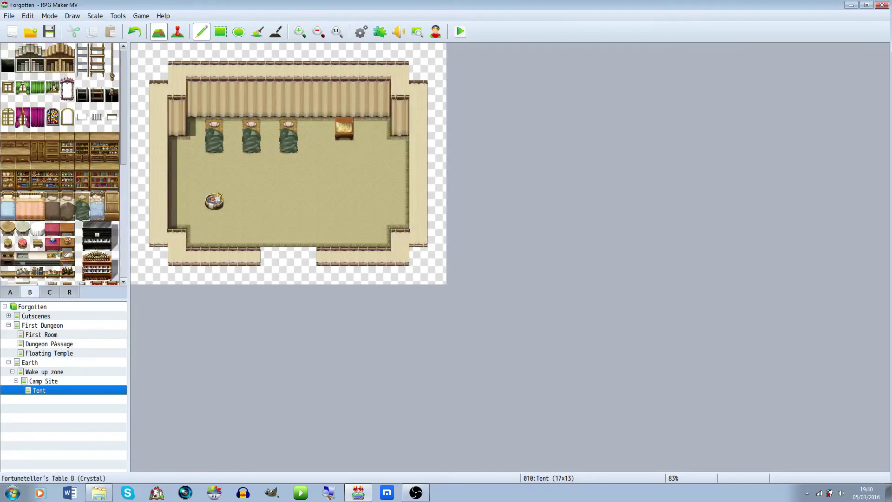
pyautogui.scroll(-9, 63, 163)
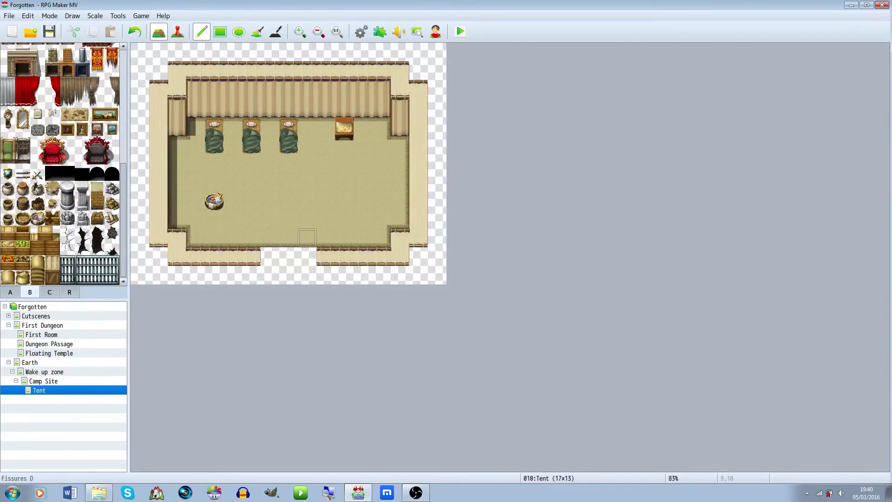
pyautogui.click(10, 292)
pyautogui.scroll(-7, 63, 209)
pyautogui.scroll(7, 63, 163)
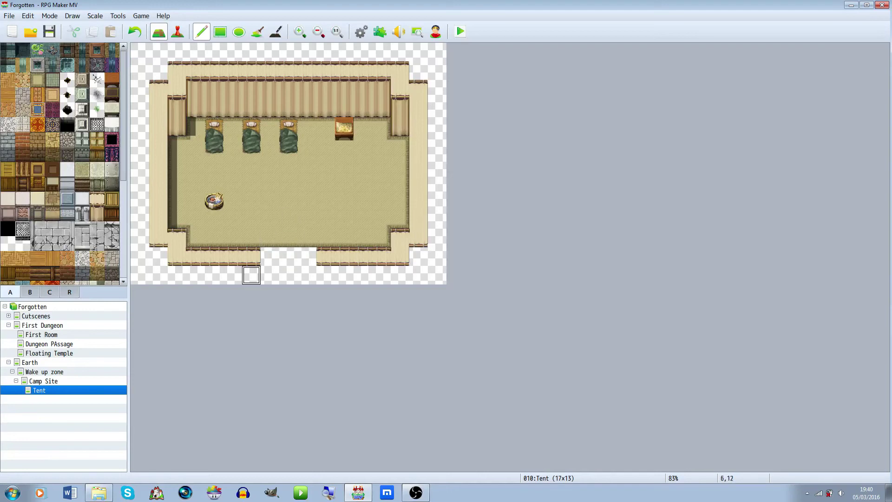
# Extend the olive-beige floor through the three doorway tiles from 7,11 to 9,11.
pyautogui.rightClick(288, 238)
pyautogui.moveTo(269, 256); pyautogui.dragTo(325, 257)
pyautogui.hotkey('ctrl', 'z')
pyautogui.moveTo(270, 257); pyautogui.dragTo(307, 257)
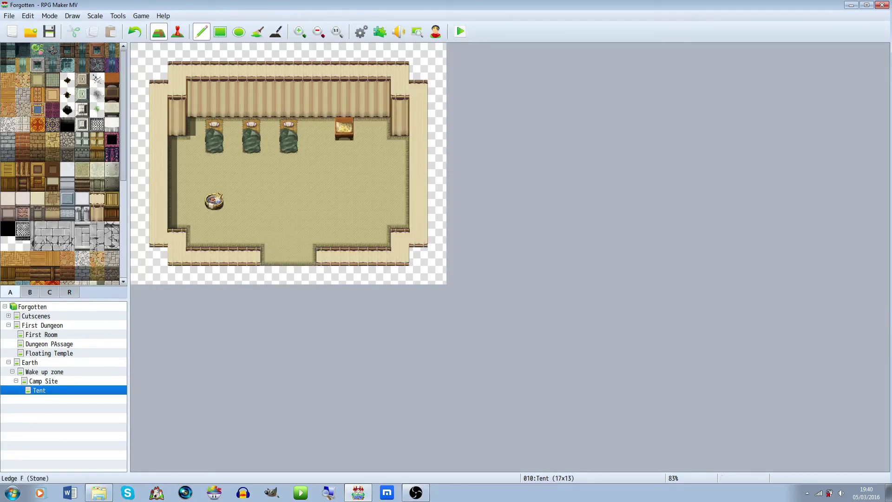
# Flood-fill the empty area around the outside of the tent walls with the black tile.
pyautogui.click(8, 229)
pyautogui.click(257, 31)
pyautogui.click(270, 52)
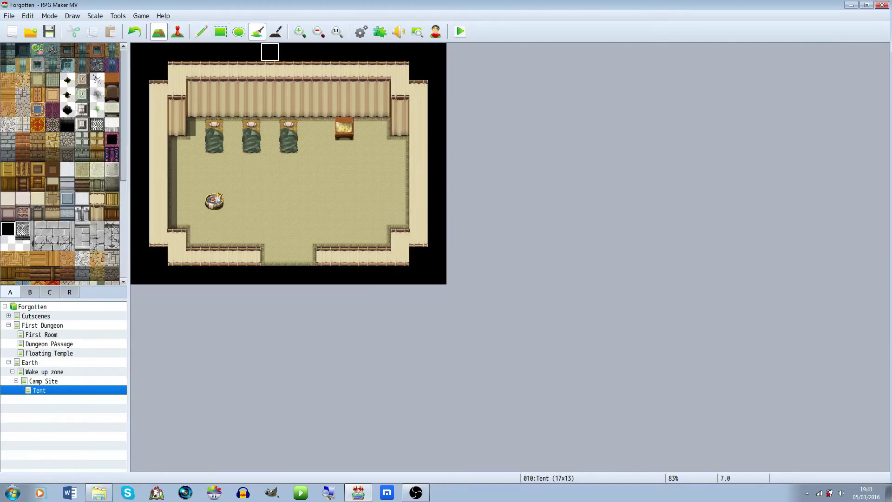
# On the Camp Site map, create a quick transfer event at the tent entrance, tile 9,4, leading to the Tent doorway at 8,11.
pyautogui.click(43, 381)
pyautogui.click(39, 390)
pyautogui.click(43, 381)
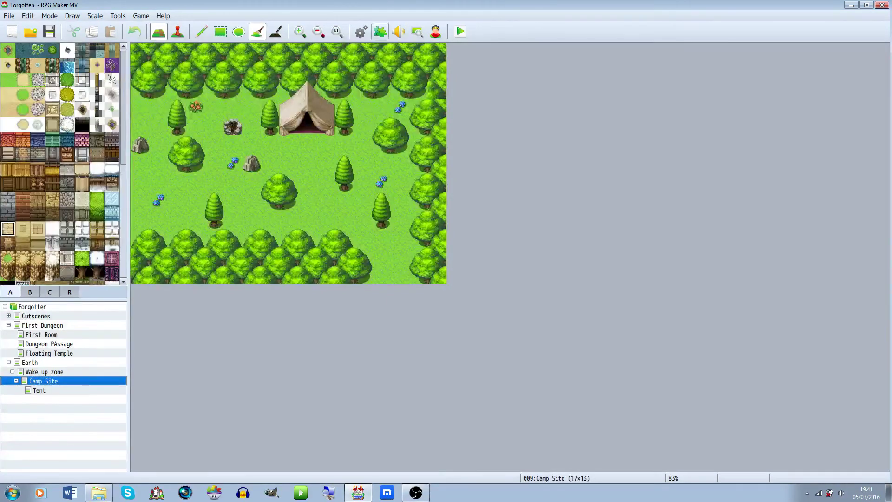
pyautogui.click(177, 31)
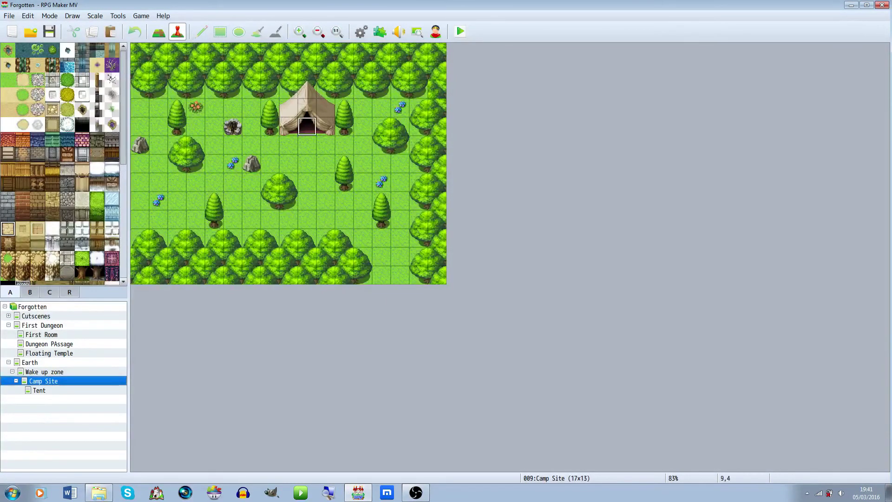
pyautogui.rightClick(306, 130)
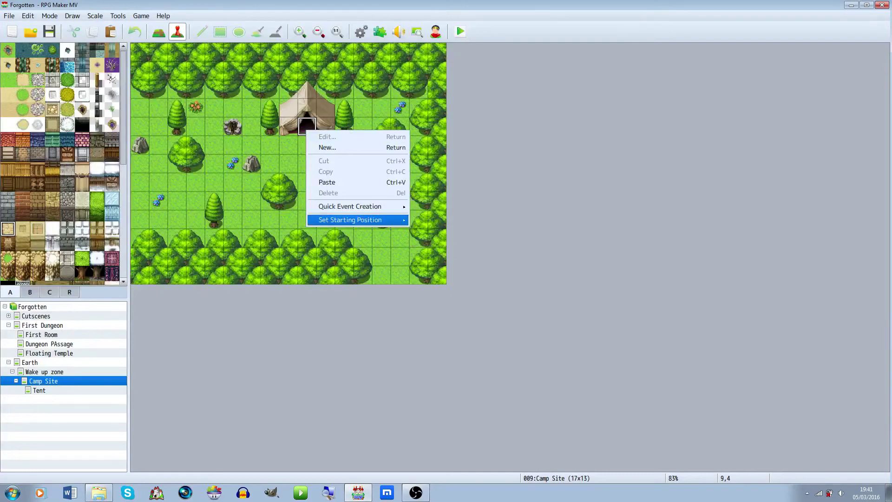
pyautogui.press('Up')
pyautogui.press('Right')
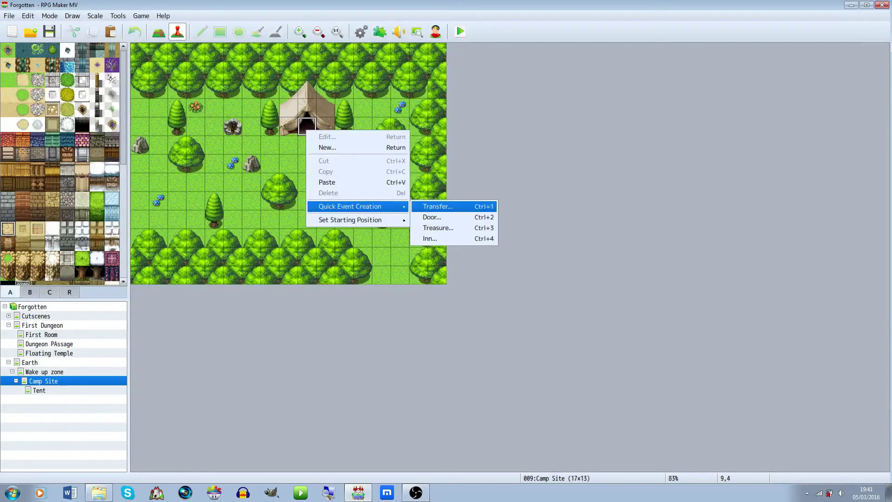
pyautogui.click(437, 207)
pyautogui.click(410, 243)
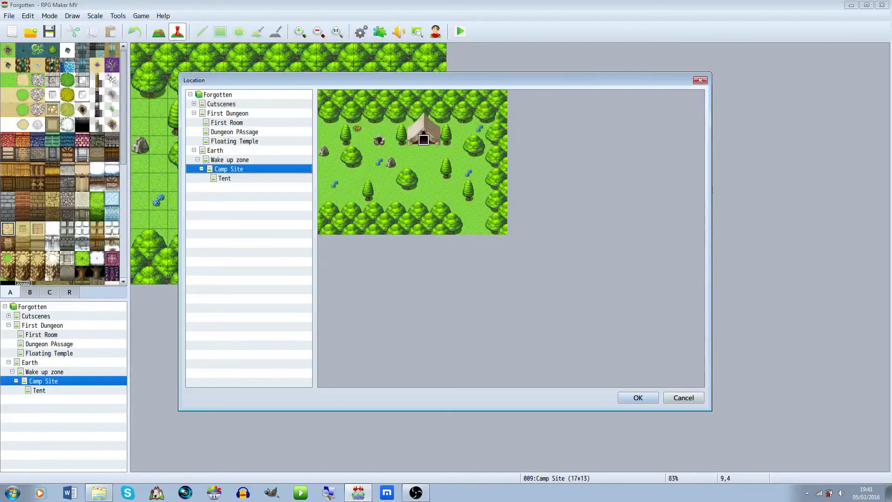
pyautogui.click(225, 178)
pyautogui.click(413, 218)
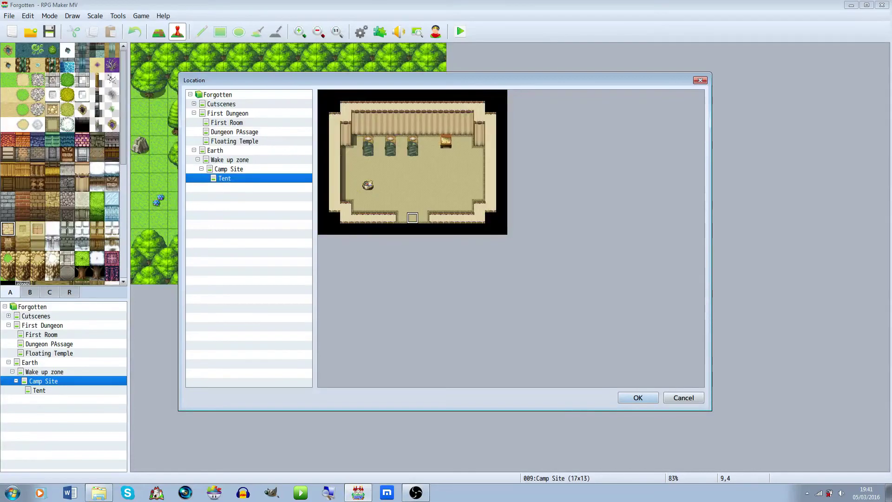
pyautogui.click(637, 397)
pyautogui.click(459, 258)
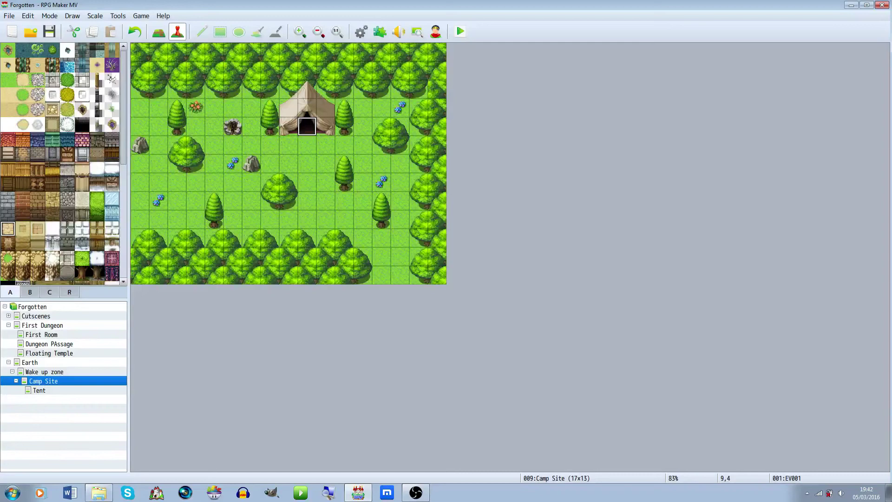
# On the Tent map, create a quick transfer event at the middle doorway tile 8,11 leading to Camp Site tile 9,5.
pyautogui.click(39, 391)
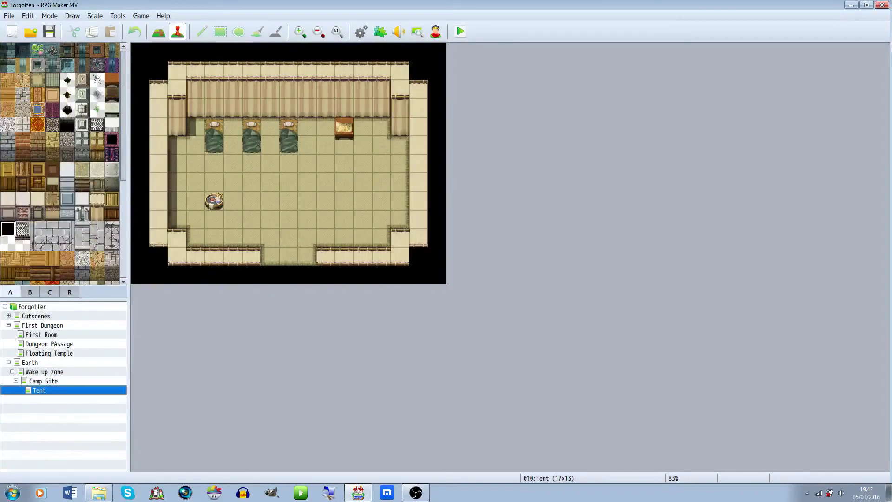
pyautogui.rightClick(292, 263)
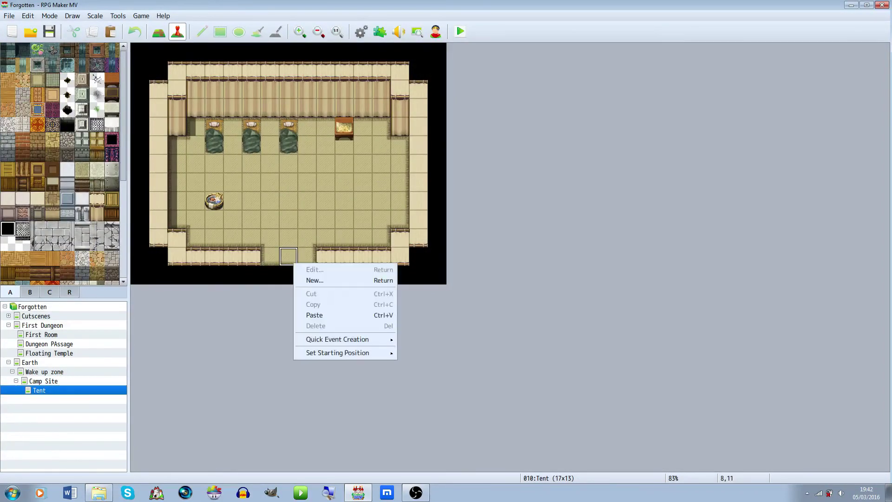
pyautogui.moveTo(344, 339)
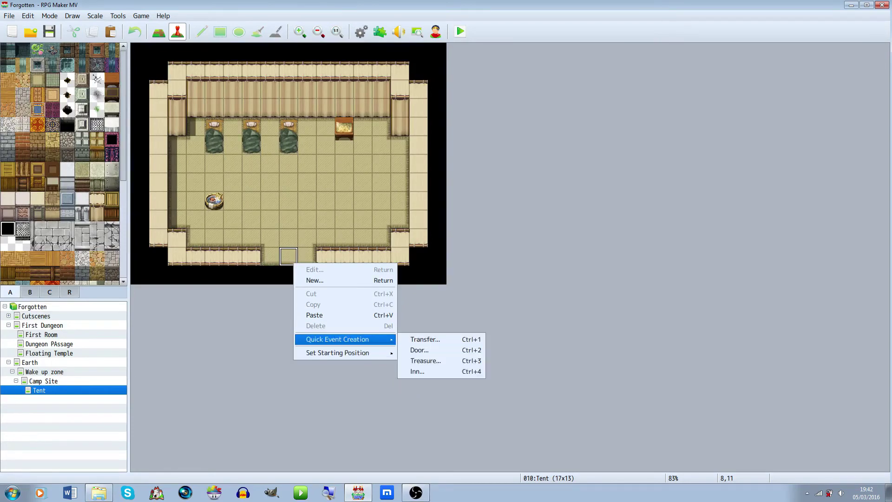
pyautogui.click(419, 340)
pyautogui.click(450, 243)
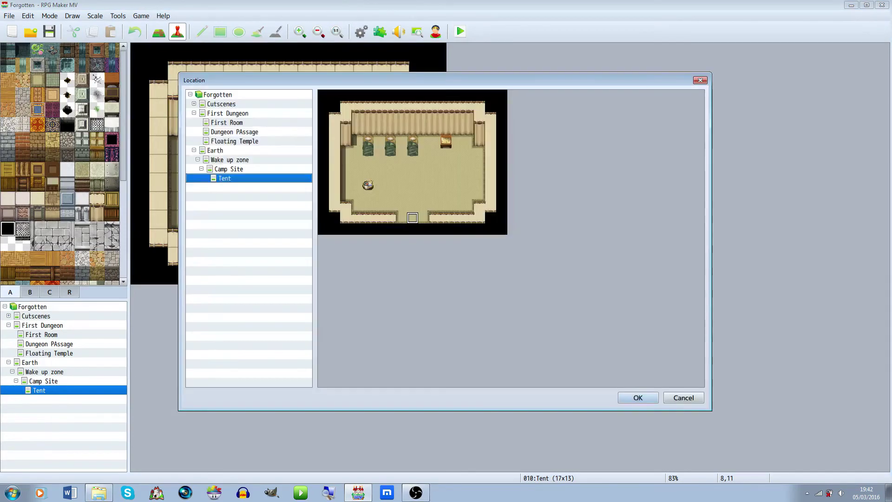
pyautogui.click(228, 168)
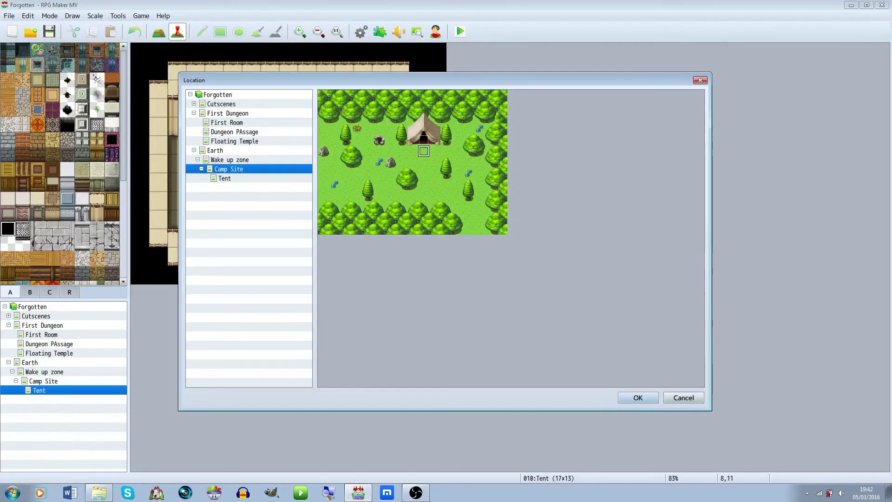
pyautogui.click(638, 397)
pyautogui.click(459, 258)
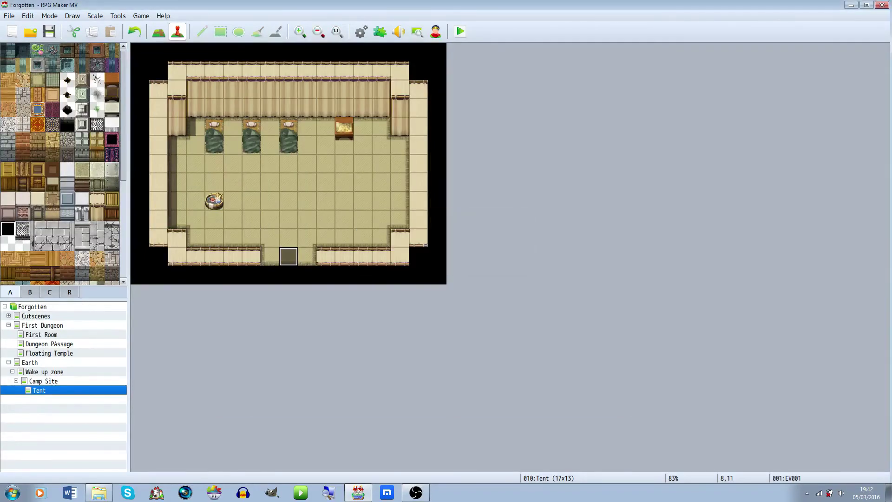
# Add a second quick transfer event at doorway tile 9,11 leading to Camp Site tile 9,5.
pyautogui.rightClick(303, 255)
pyautogui.moveTo(338, 332)
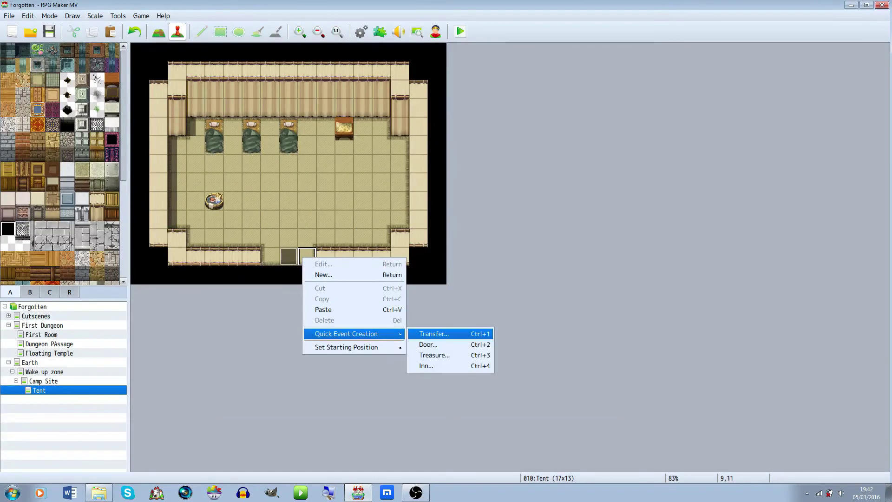
pyautogui.click(426, 332)
pyautogui.click(409, 243)
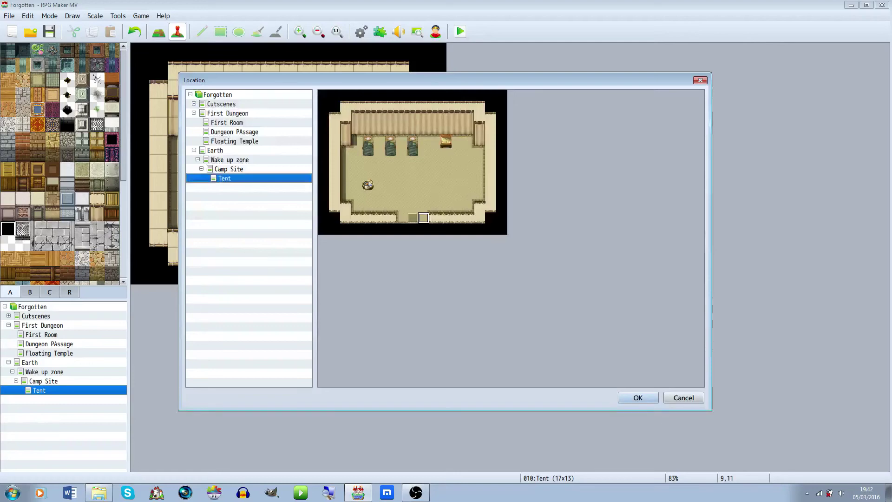
pyautogui.click(229, 169)
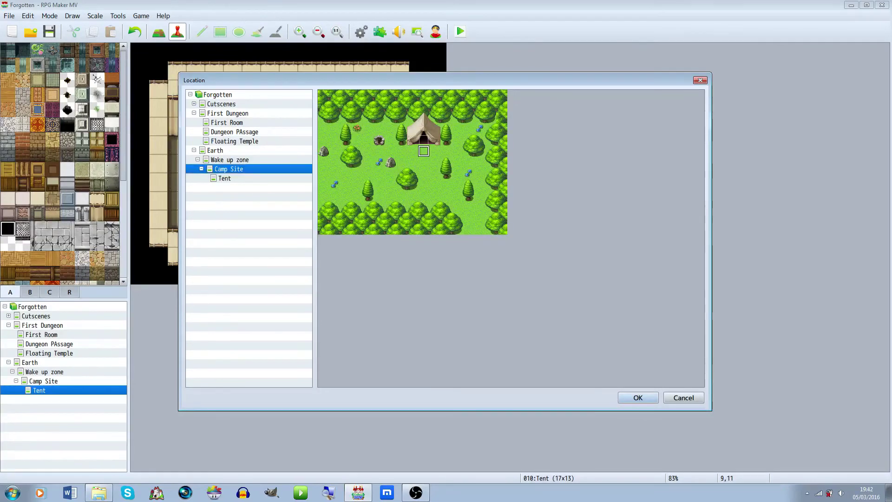
pyautogui.click(638, 398)
pyautogui.click(460, 259)
# Create a third quick transfer event at the Tent doorway tile 7,11 leading to Camp Site tile 9,5.
pyautogui.rightClick(271, 257)
pyautogui.press('Down')
pyautogui.press('Down')
pyautogui.press('Down')
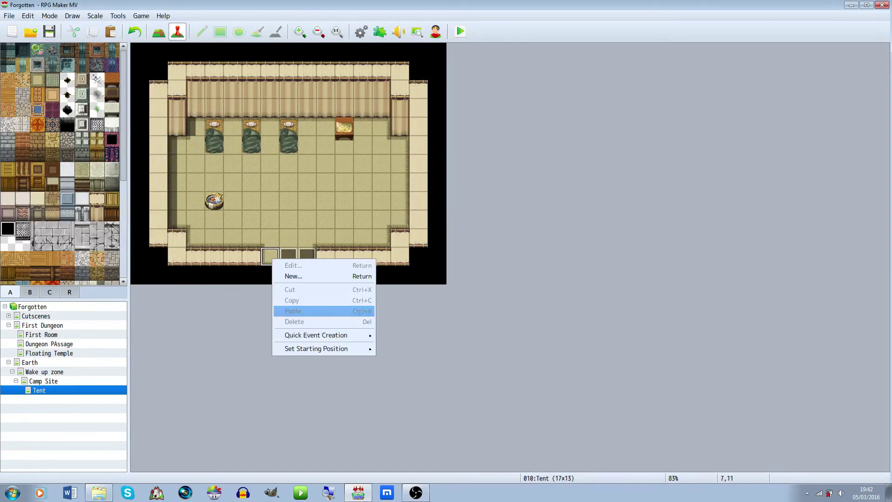
pyautogui.press('Right')
pyautogui.press('Return')
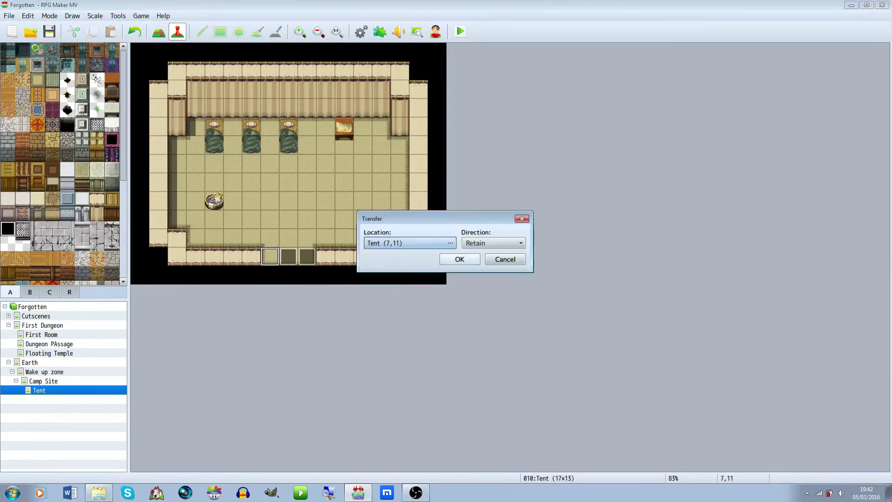
pyautogui.press('Return')
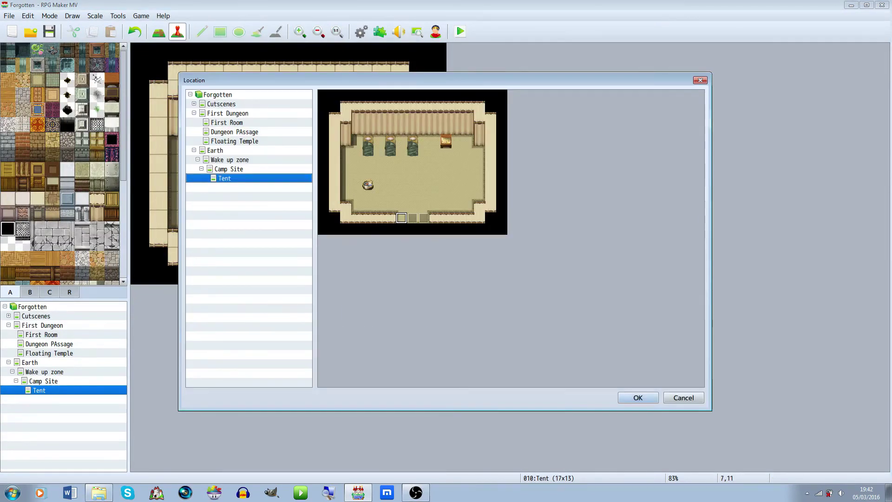
pyautogui.click(229, 169)
pyautogui.click(423, 151)
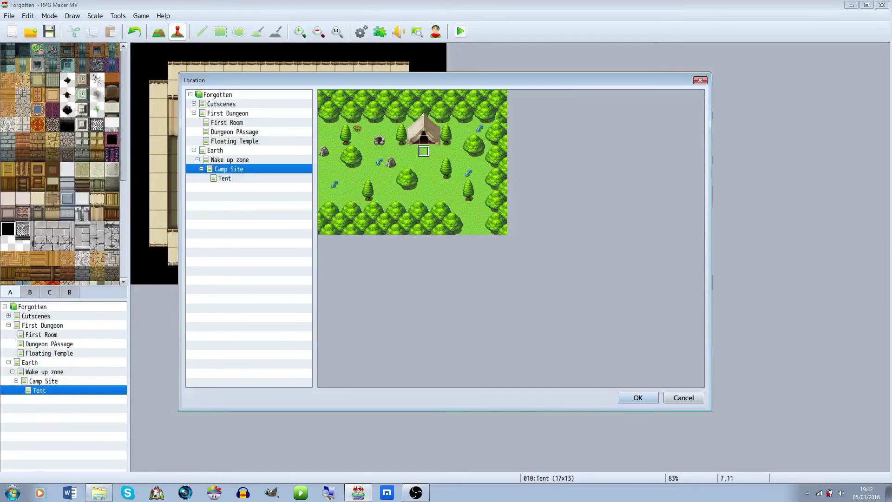
pyautogui.click(638, 397)
pyautogui.click(460, 259)
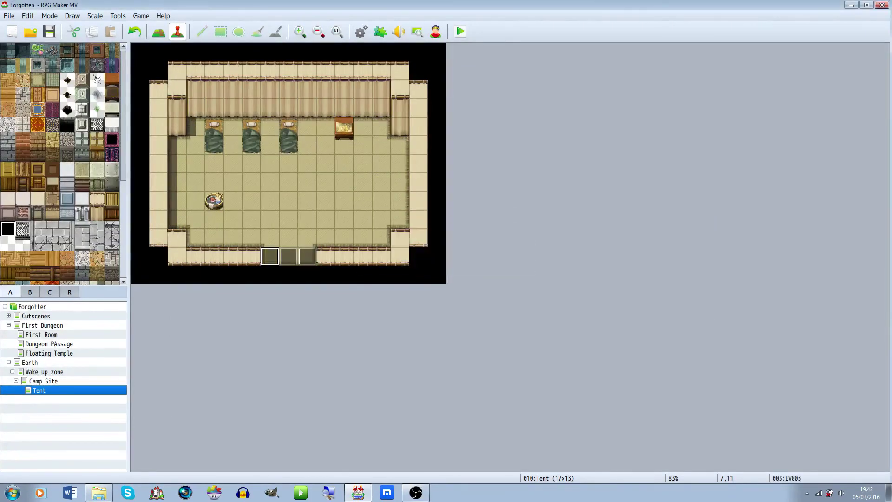
# In the tent entrance event on the Camp Site map, set the player transfer destination to Tent tile 8,10.
pyautogui.click(43, 381)
pyautogui.rightClick(307, 125)
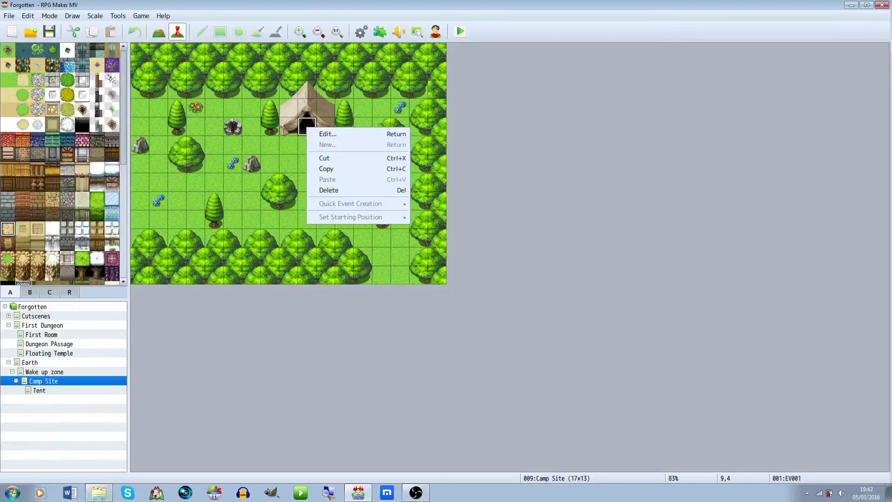
pyautogui.click(323, 133)
pyautogui.click(432, 154)
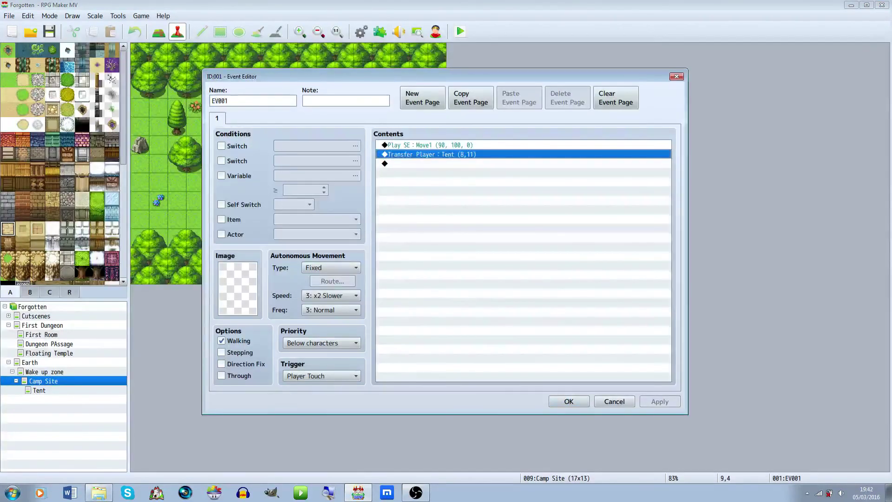
pyautogui.doubleClick(418, 163)
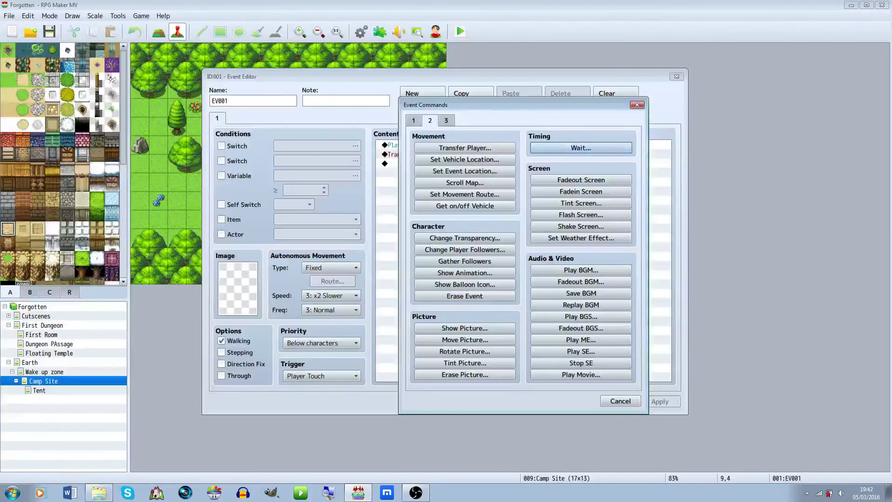
pyautogui.click(464, 148)
pyautogui.click(519, 220)
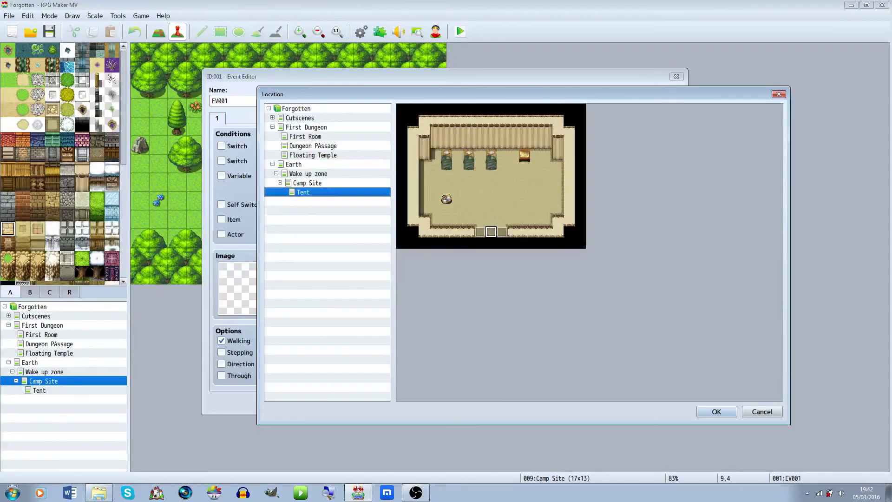
pyautogui.click(491, 220)
pyautogui.click(716, 412)
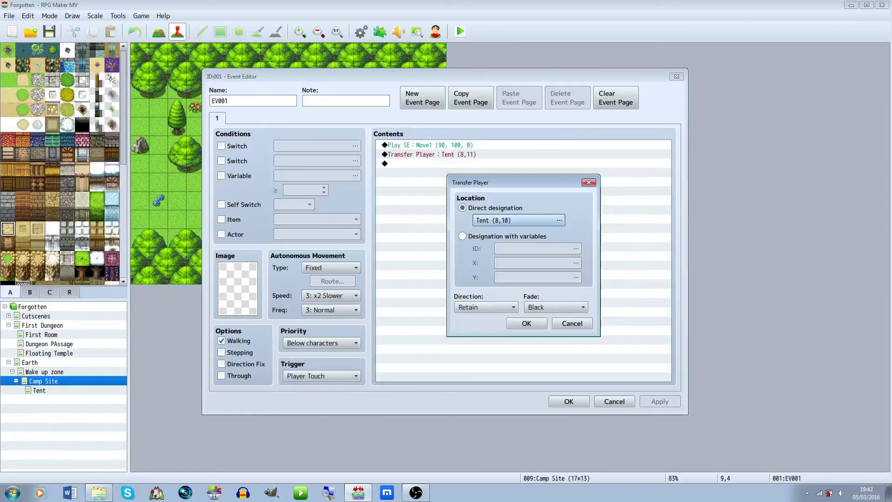
pyautogui.click(527, 323)
pyautogui.click(569, 402)
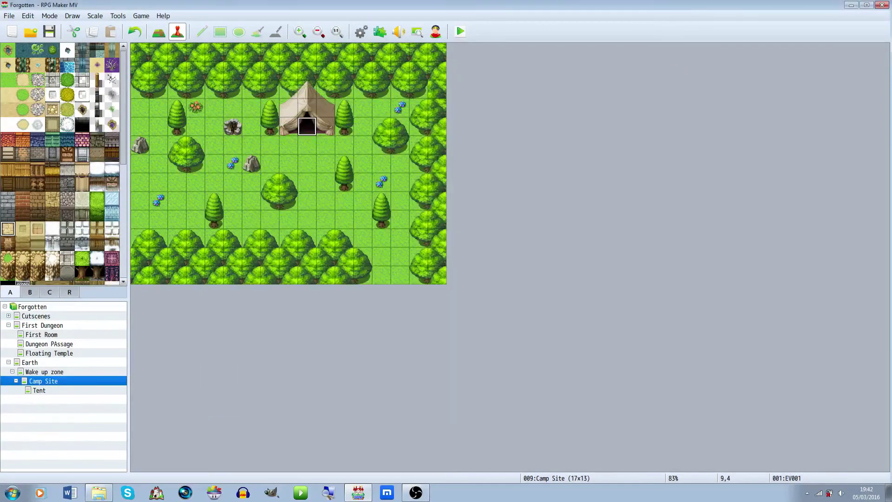
# Start a playtest and advance through the opening temple and falling cutscenes.
pyautogui.click(39, 390)
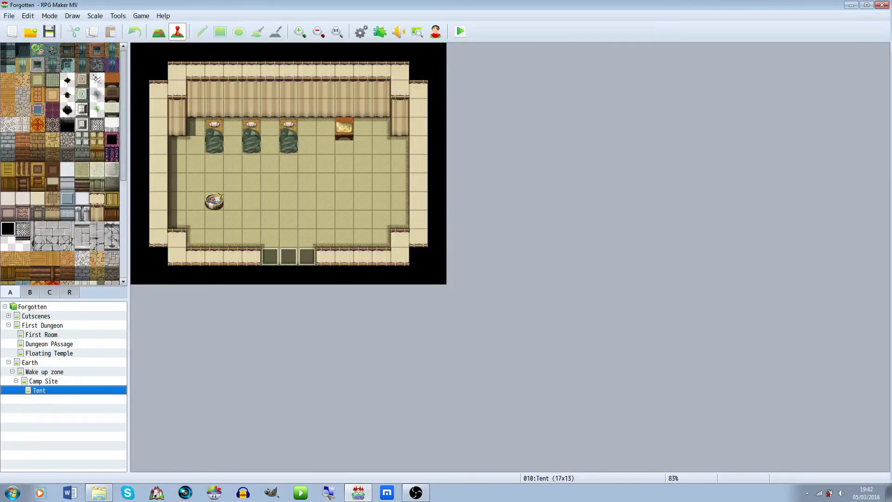
pyautogui.click(44, 381)
pyautogui.hotkey('ctrl', 'r')
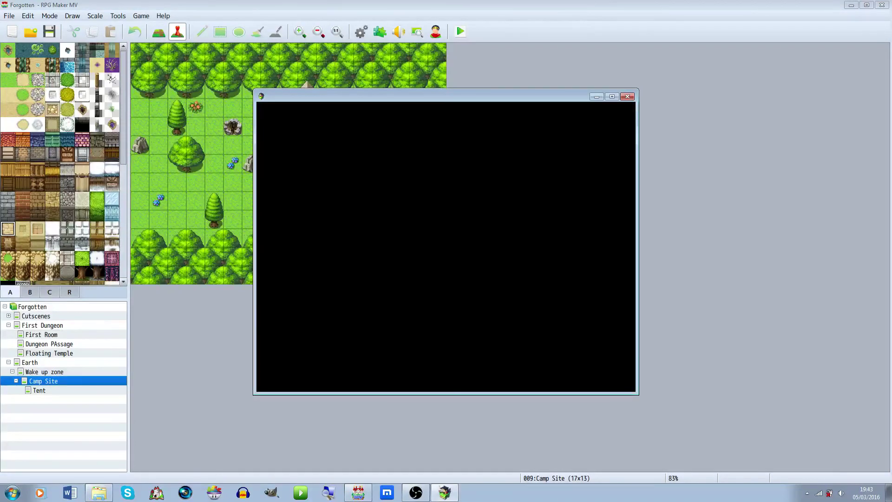
pyautogui.press('Return')
pyautogui.press('Return')
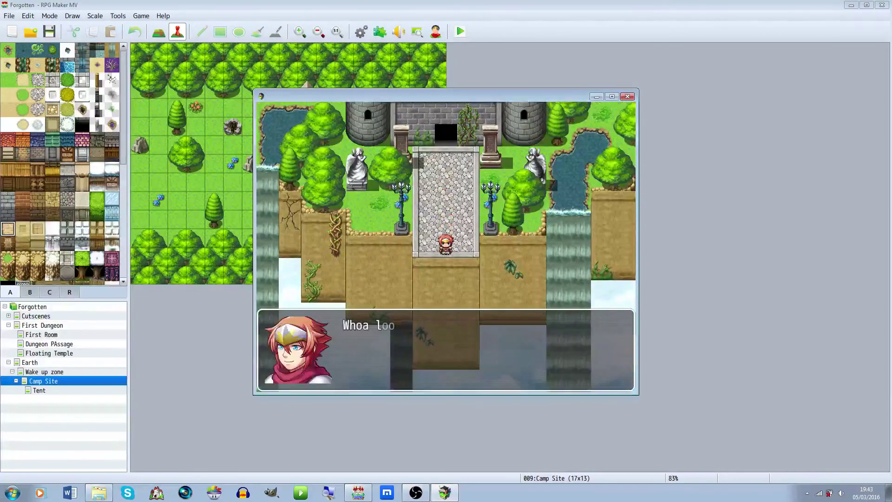
pyautogui.press('Return')
pyautogui.press('Return')
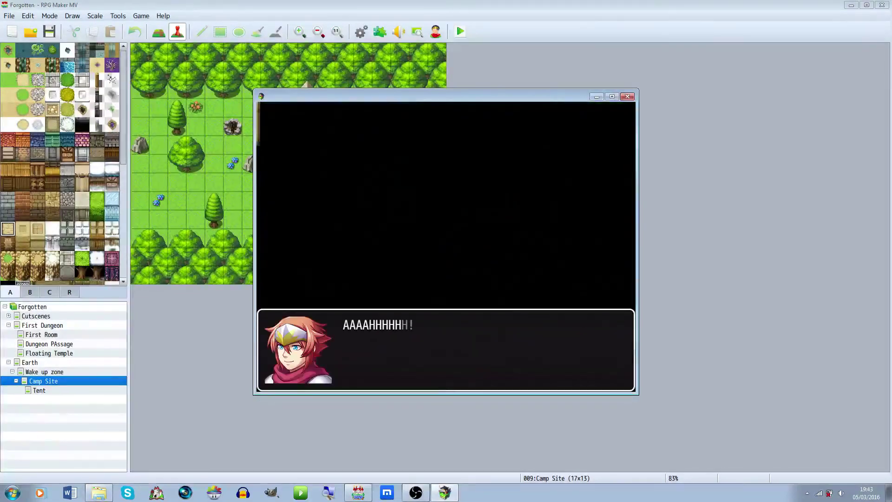
pyautogui.press('Return')
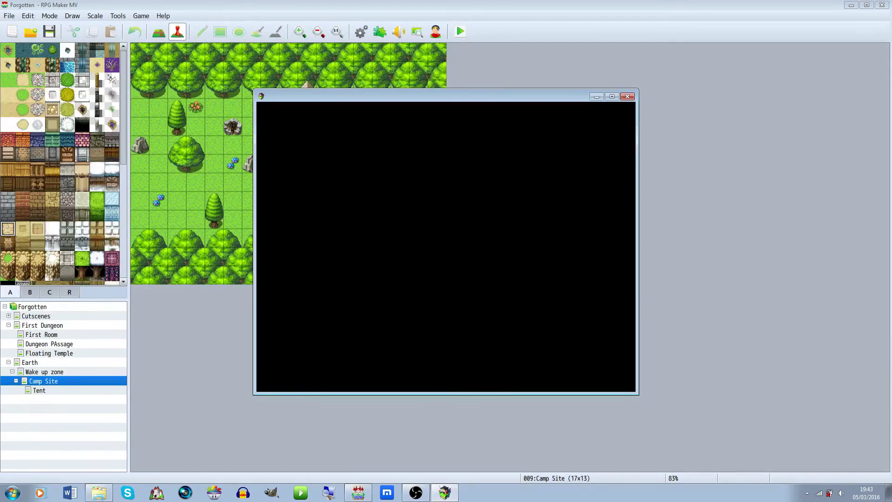
pyautogui.press('Return')
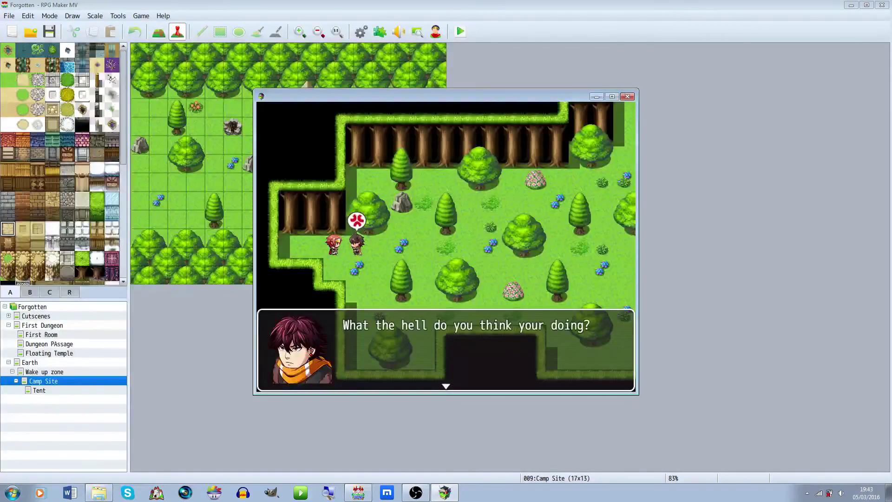
# Advance through the whole forest conversation between the two characters in the Wake up zone.
pyautogui.press('Return')
pyautogui.press('Return')
pyautogui.press('Return')
pyautogui.press('Return')
pyautogui.press('Return')
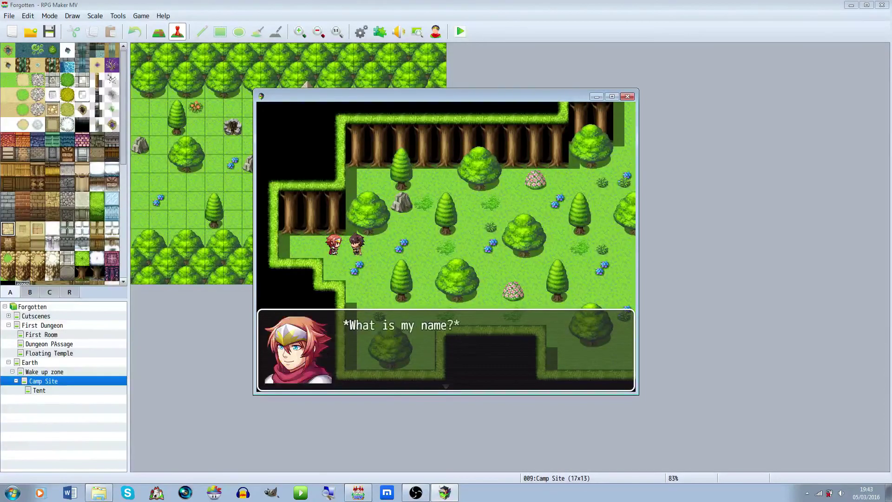
pyautogui.press('Return')
pyautogui.press('shift')
pyautogui.press('Return')
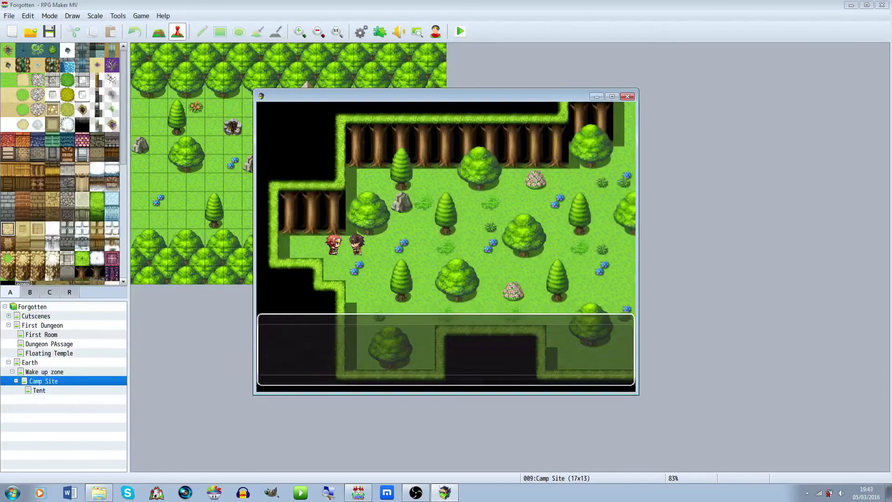
pyautogui.press('Return')
pyautogui.press('Return')
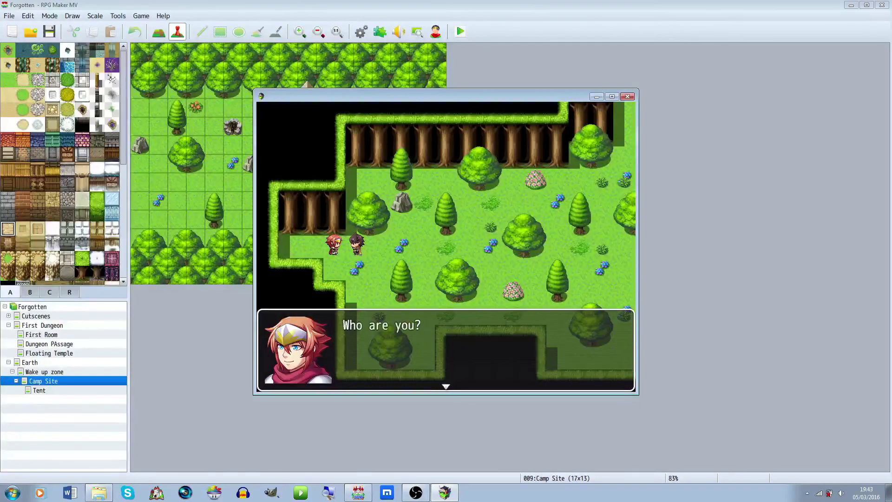
pyautogui.press('Return')
pyautogui.press('Return')
pyautogui.press('Return')
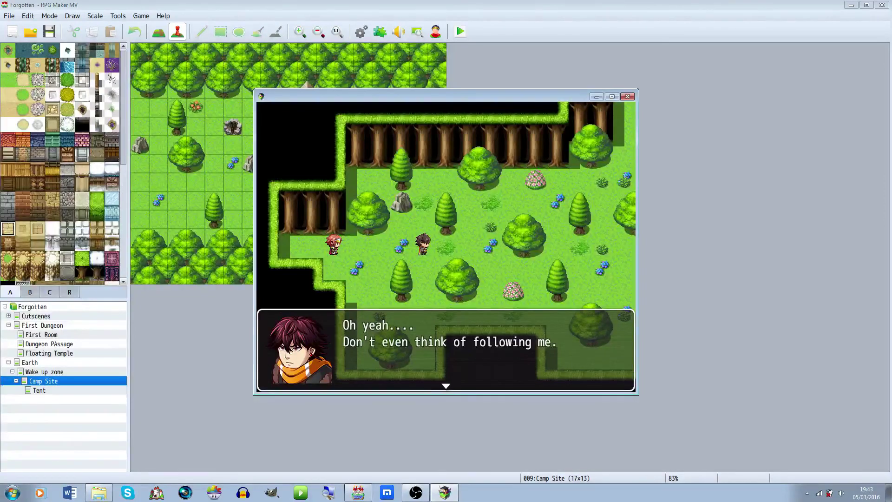
pyautogui.press('Return')
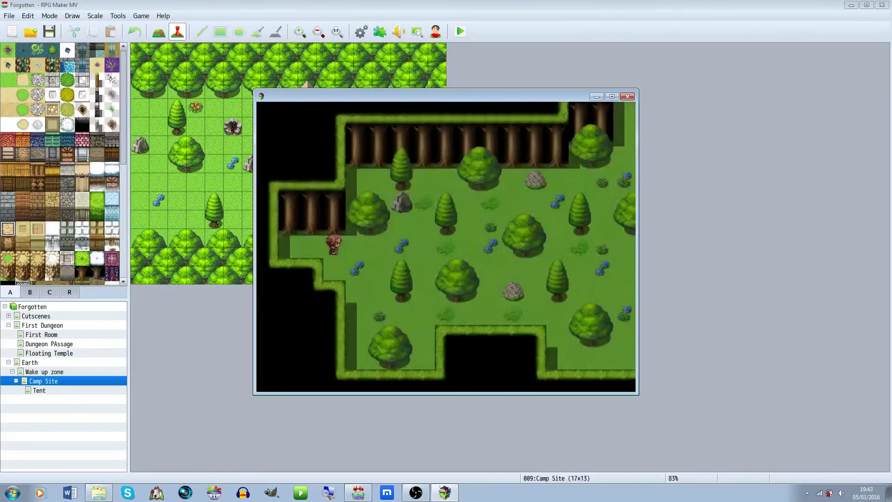
# Walk the character out of the Wake up zone's northern exit and up to the Camp Site tent.
pyautogui.press('Right')
pyautogui.press('Up')
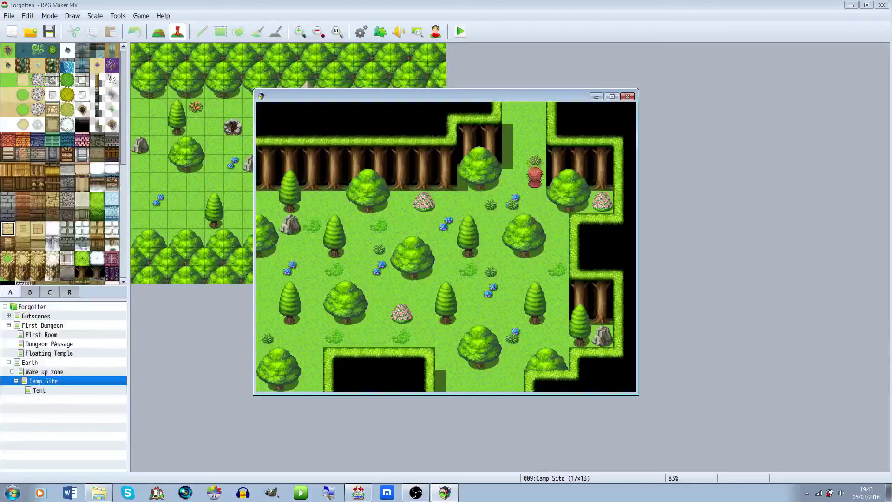
pyautogui.press('Left')
pyautogui.press('Up')
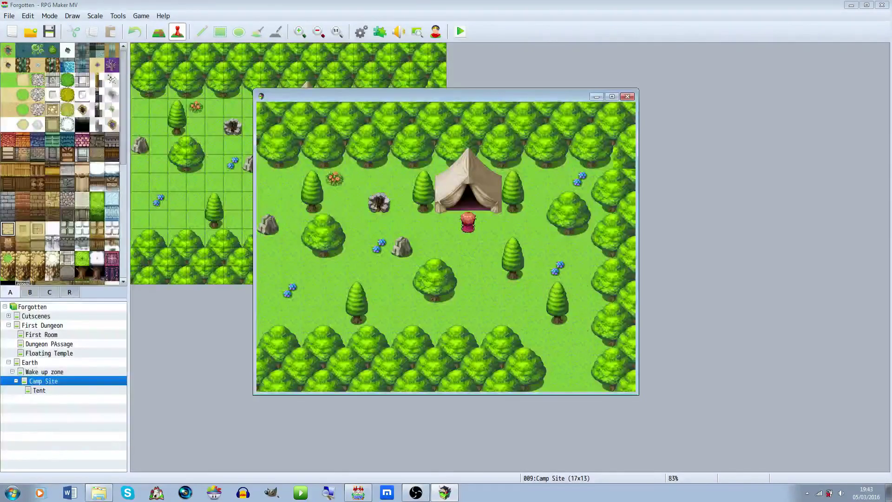
# Walk around inside the tent to test its furnishings and walls, and return to the doorway.
pyautogui.press('Left')
pyautogui.press('Down')
pyautogui.press('Right')
pyautogui.press('Up')
pyautogui.press('Left')
pyautogui.press('Left')
pyautogui.press('Up')
pyautogui.press('Right')
pyautogui.press('Left')
pyautogui.press('Down')
pyautogui.press('Right')
pyautogui.press('Down')
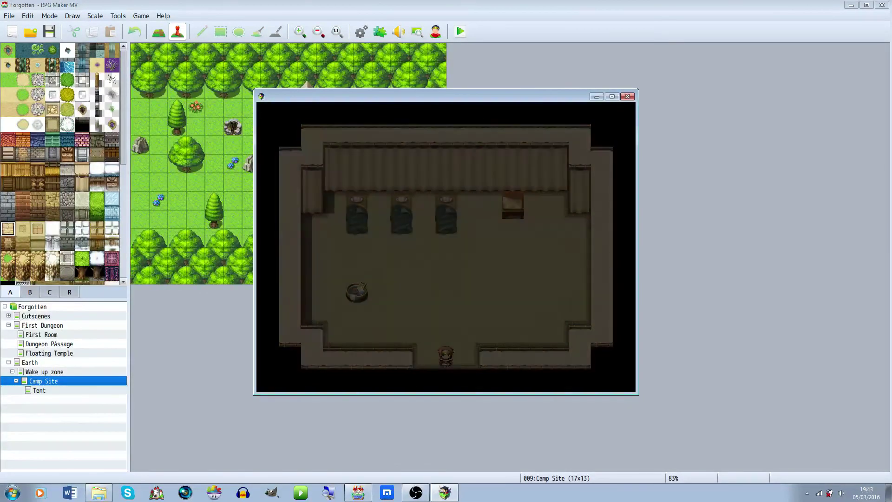
# Test walking around the Camp Site past the fire pit and rocks outside the tent, and close the playtest.
pyautogui.press('Down')
pyautogui.press('Left')
pyautogui.press('Up')
pyautogui.press('Left')
pyautogui.press('Left')
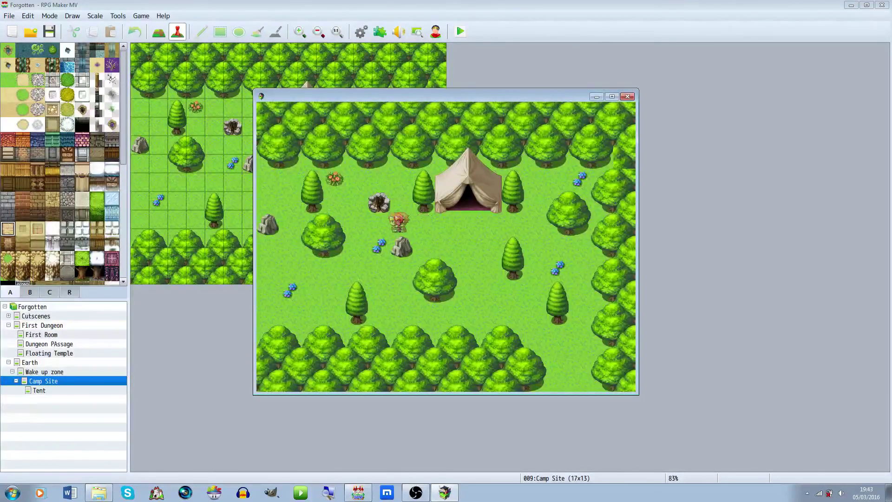
pyautogui.press('Down')
pyautogui.press('Down')
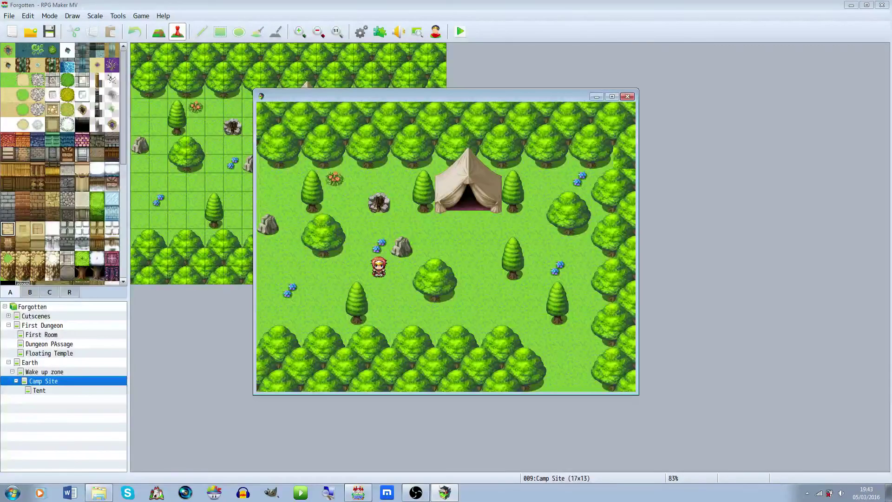
pyautogui.hotkey('alt', 'F4')
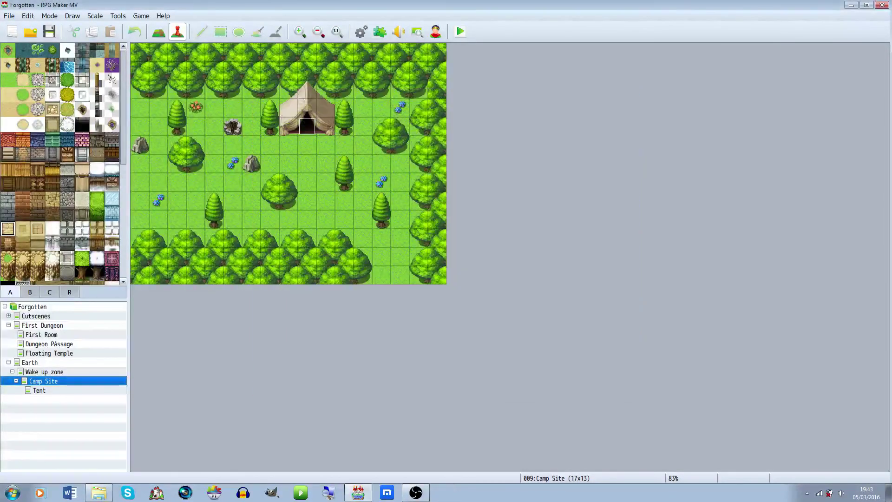
# Review the Camp Site fire pit tile and look through the Wake up zone, Tent, First Dungeon and Earth maps.
pyautogui.click(232, 126)
pyautogui.click(418, 89)
pyautogui.click(381, 90)
pyautogui.click(233, 126)
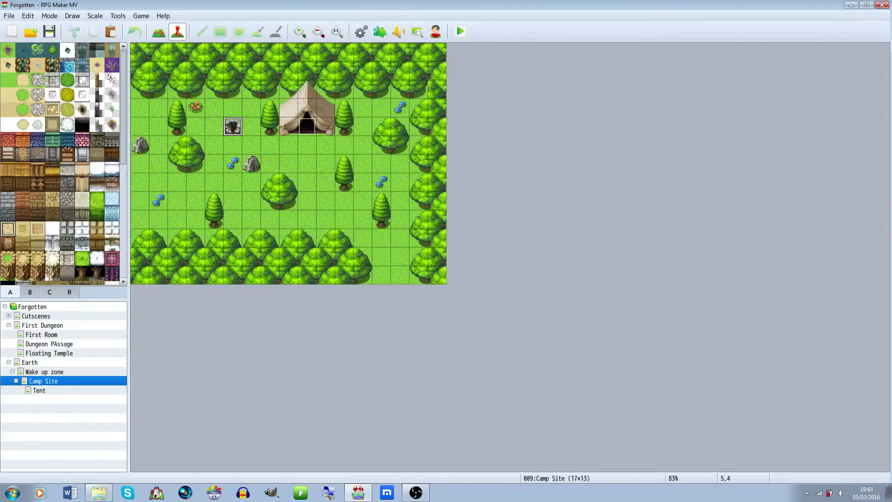
pyautogui.click(44, 372)
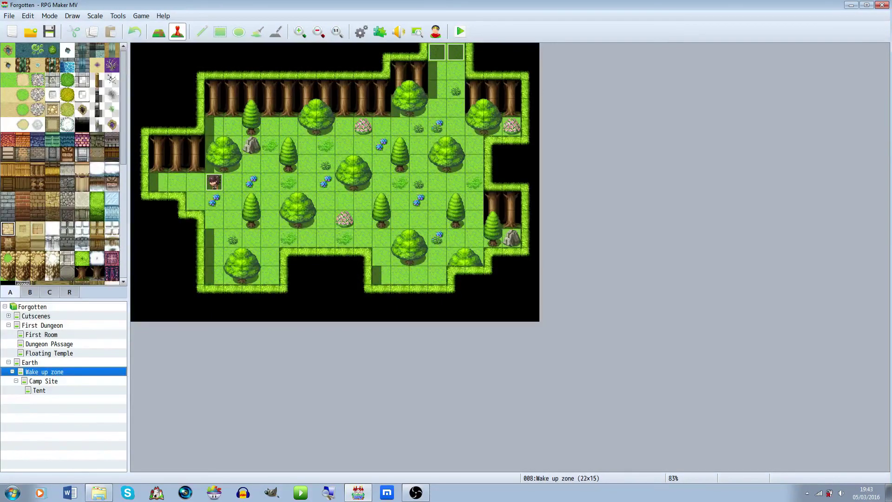
pyautogui.click(40, 390)
pyautogui.click(43, 381)
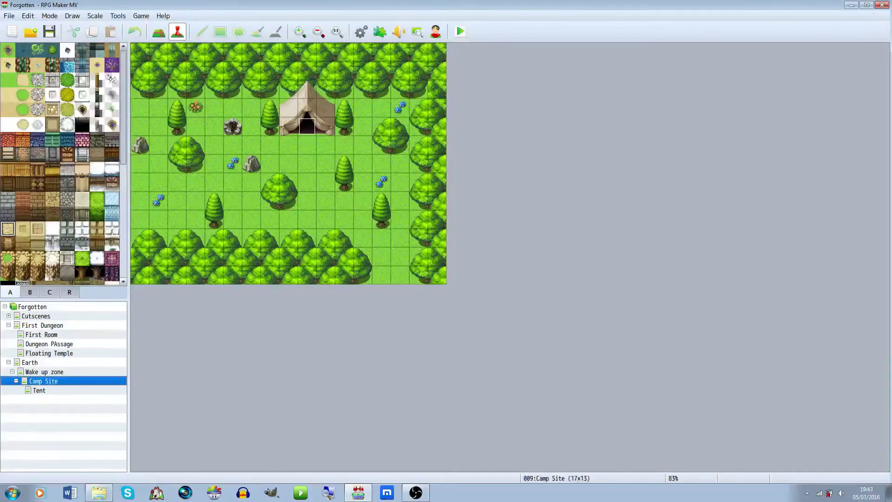
pyautogui.click(41, 334)
pyautogui.click(42, 325)
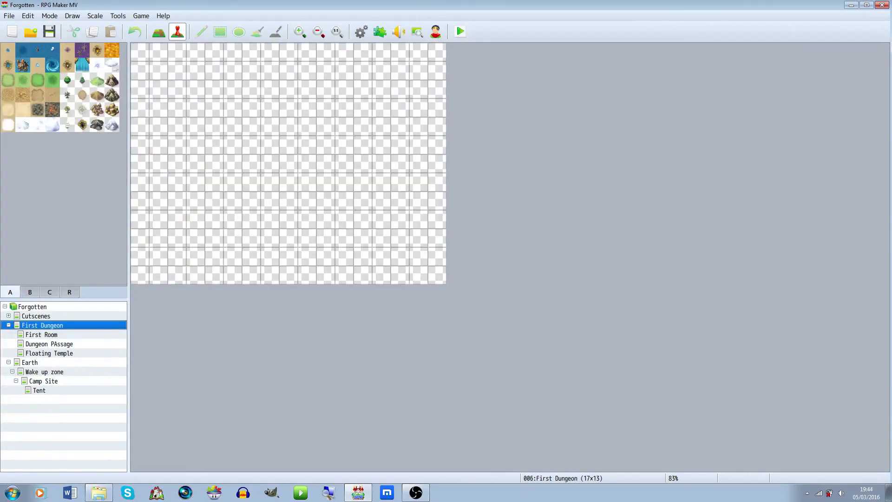
pyautogui.click(49, 344)
pyautogui.click(30, 363)
pyautogui.click(44, 381)
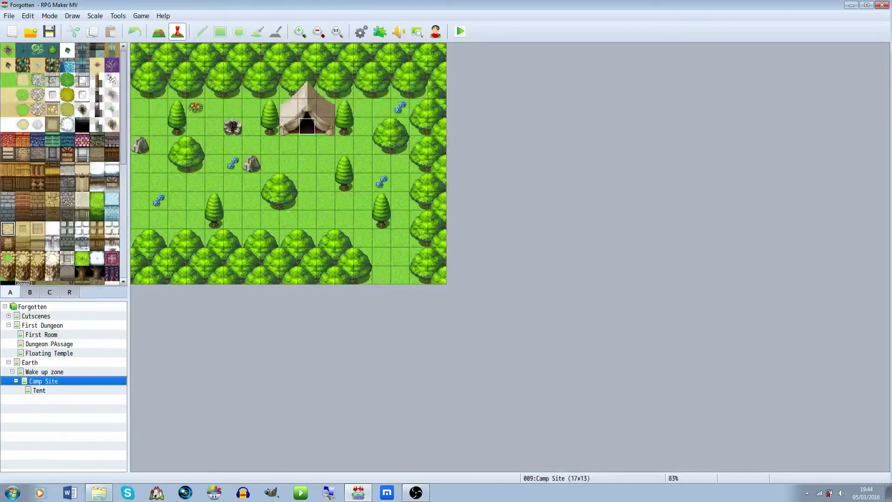